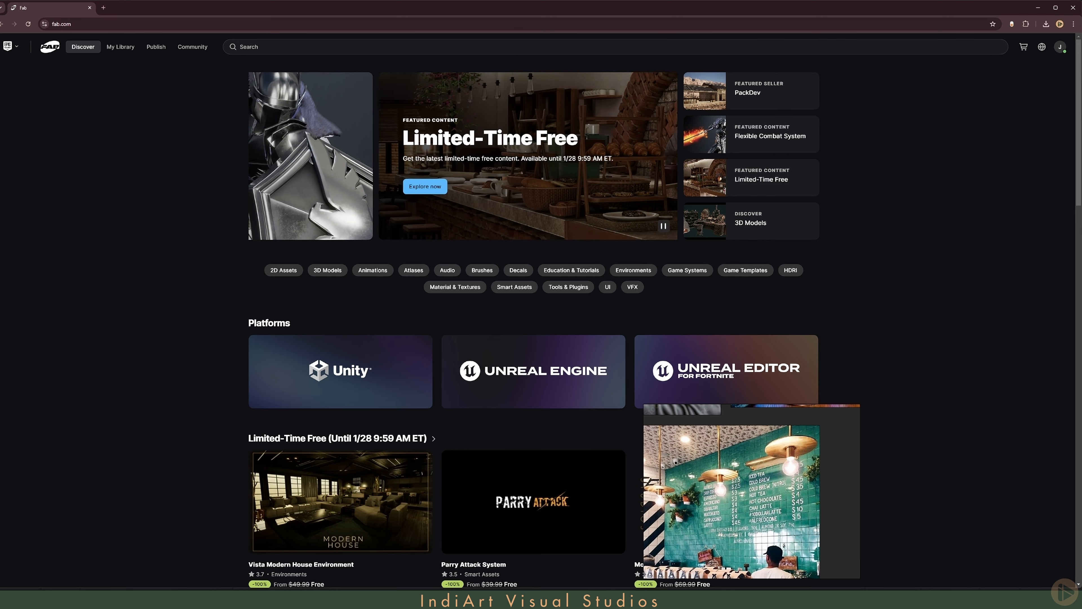
- Search the Fab marketplace for "lamp"
click(312, 47)
text(lamp)
key(Return)
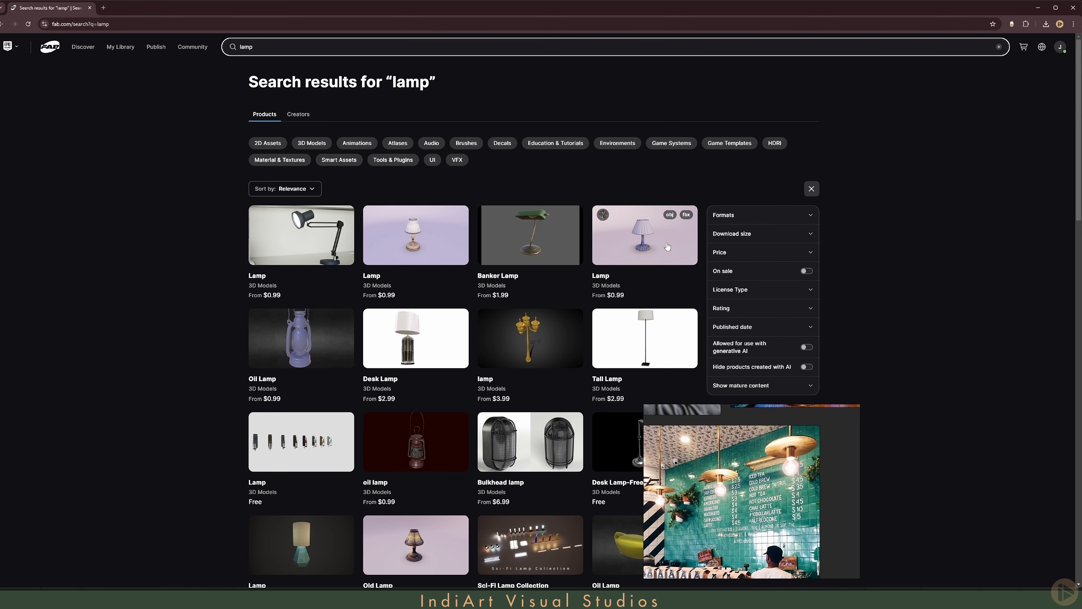
- Filter the lamp results to free products in the Unreal Engine format
click(733, 252)
click(718, 297)
click(744, 217)
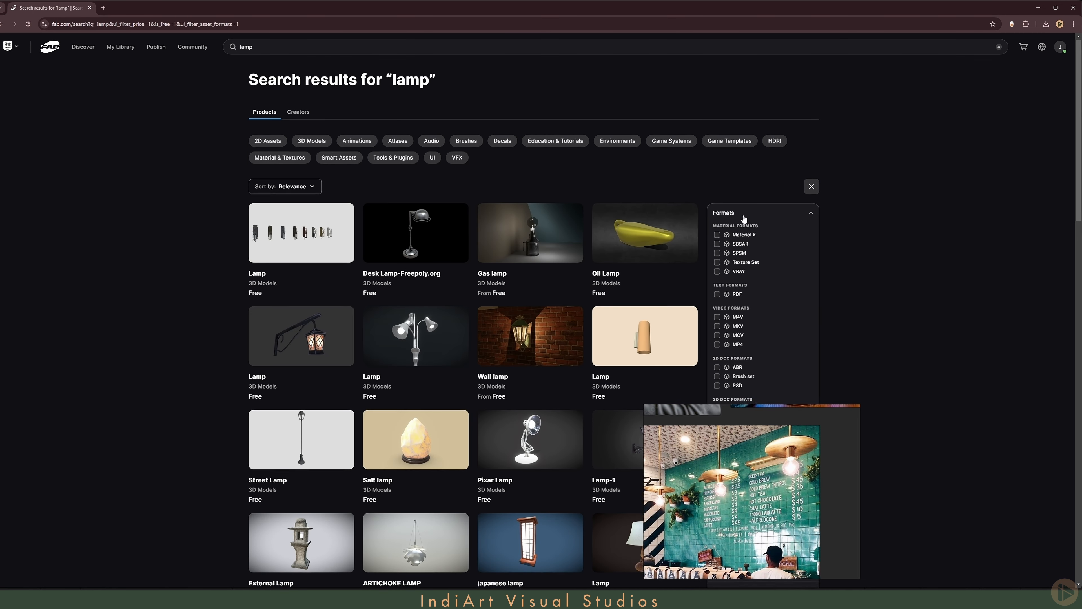
scroll(736, 350, down, 5)
click(717, 348)
scroll(597, 290, up, 4)
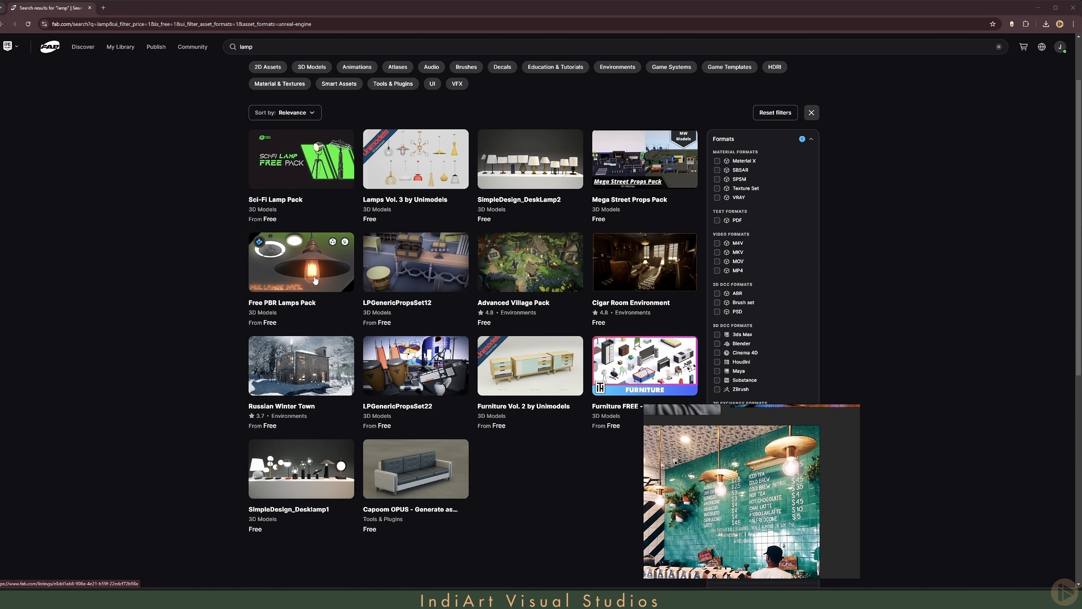
- Open the Free PBR Lamps Pack and Lamps Vol. 3 by Unimodels listings in separate tabs and view their preview images
right_click(308, 261)
click(327, 271)
right_click(396, 157)
click(414, 167)
click(138, 8)
click(333, 324)
click(412, 328)
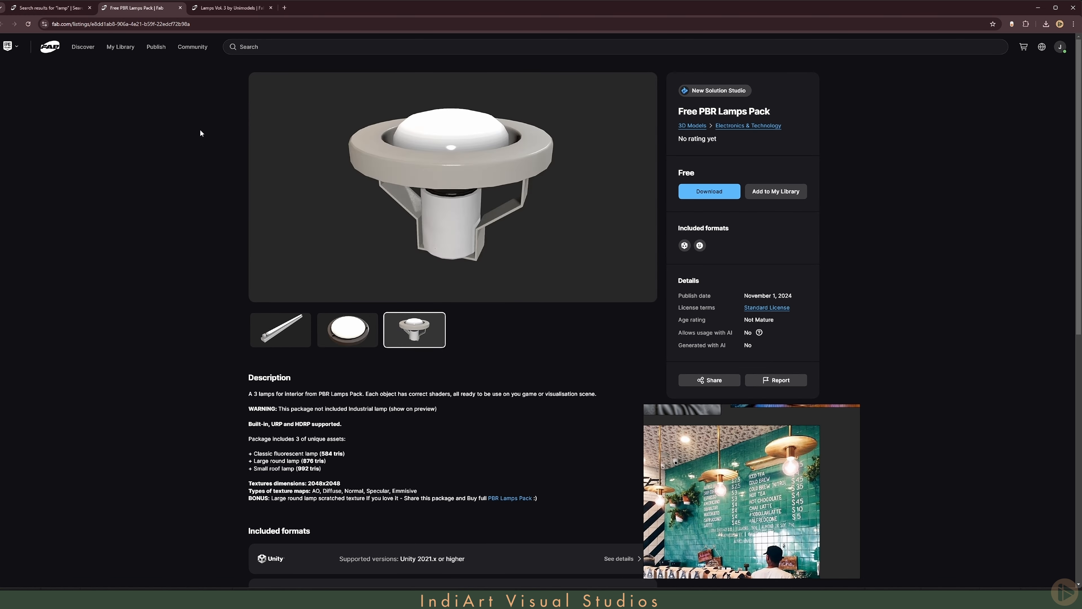
key(ctrl+Tab)
click(409, 344)
- Return to the search results and search for "candles"
click(49, 7)
click(298, 46)
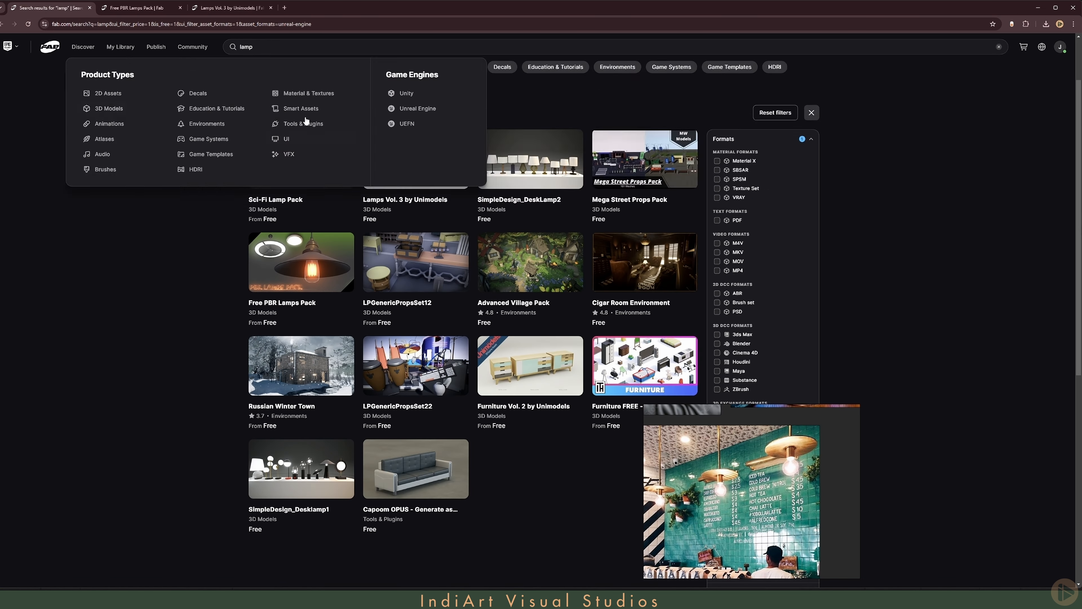
text(candles)
key(Return)
- Open the Candle VFX listing in a new tab and look through its page
right_click(302, 164)
click(321, 173)
click(315, 7)
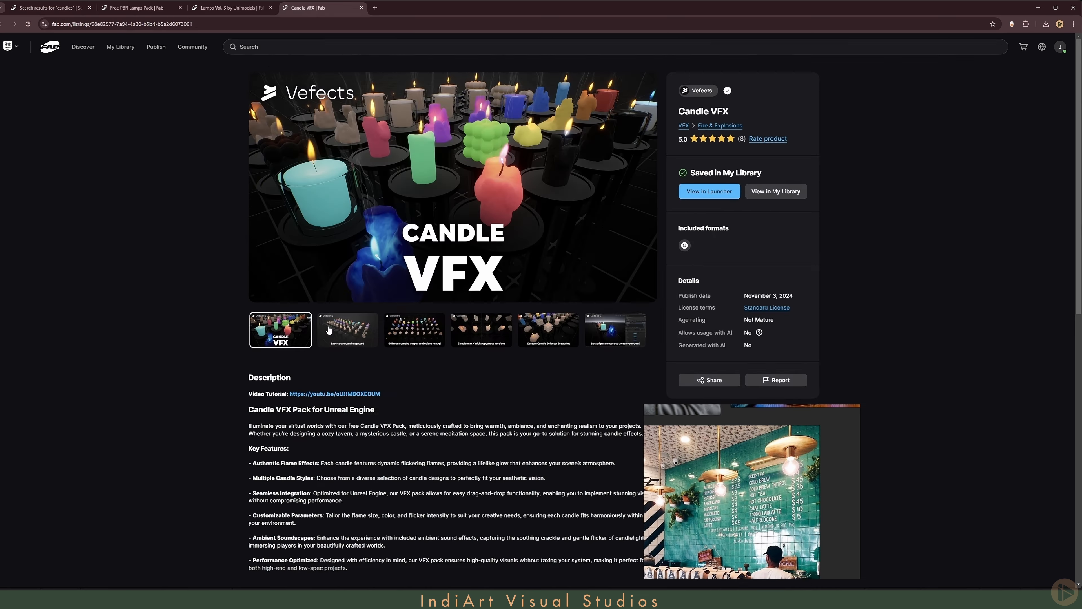
scroll(744, 482, down, 5)
scroll(748, 511, up, 5)
middle_drag(744, 443, 746, 526)
- Go back to the search results and search for "tv" instead of candles
click(29, 8)
click(300, 46)
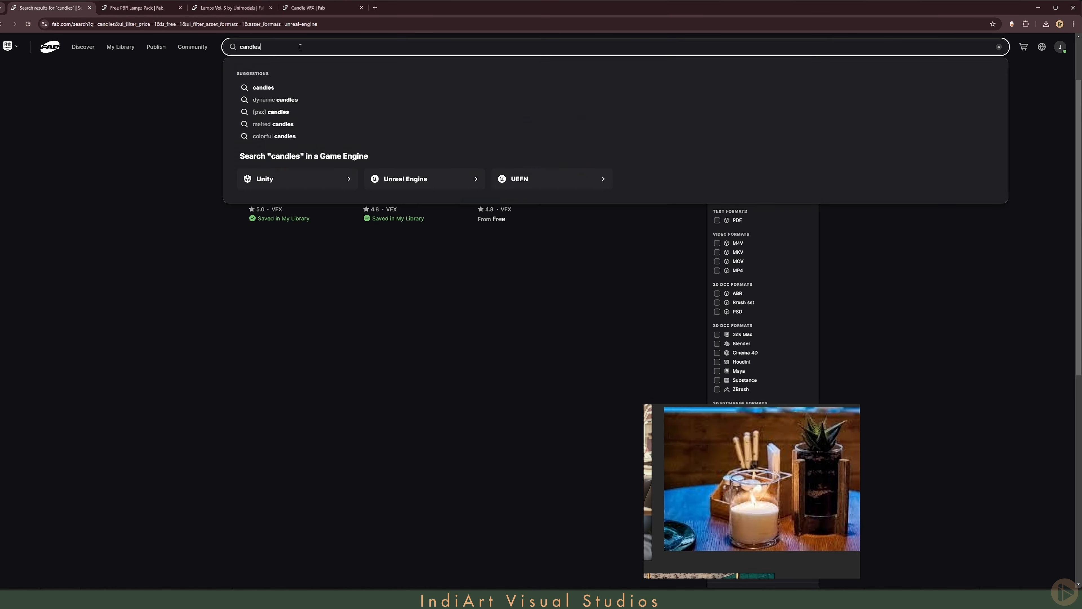
drag(300, 46, 235, 49)
text(tv)
key(Return)
- Switch the format filter from Unreal Engine to FBX for the TV search
scroll(514, 353, down, 6)
click(719, 233)
click(717, 145)
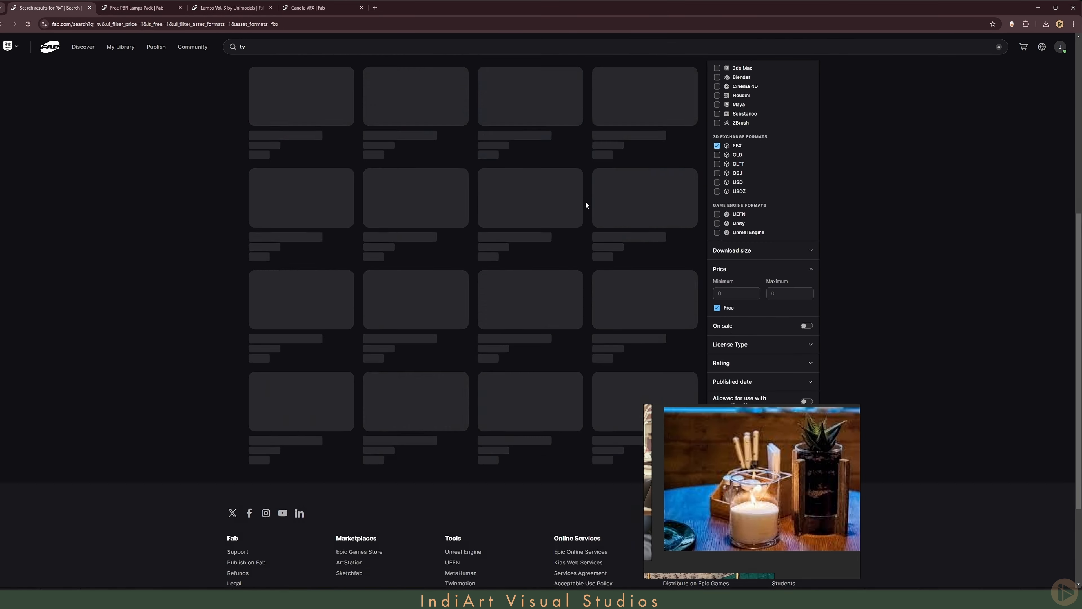
scroll(584, 206, up, 8)
- Open the Game Ready | Free Livingroom TV listing in a new tab
right_click(395, 321)
click(422, 331)
click(409, 8)
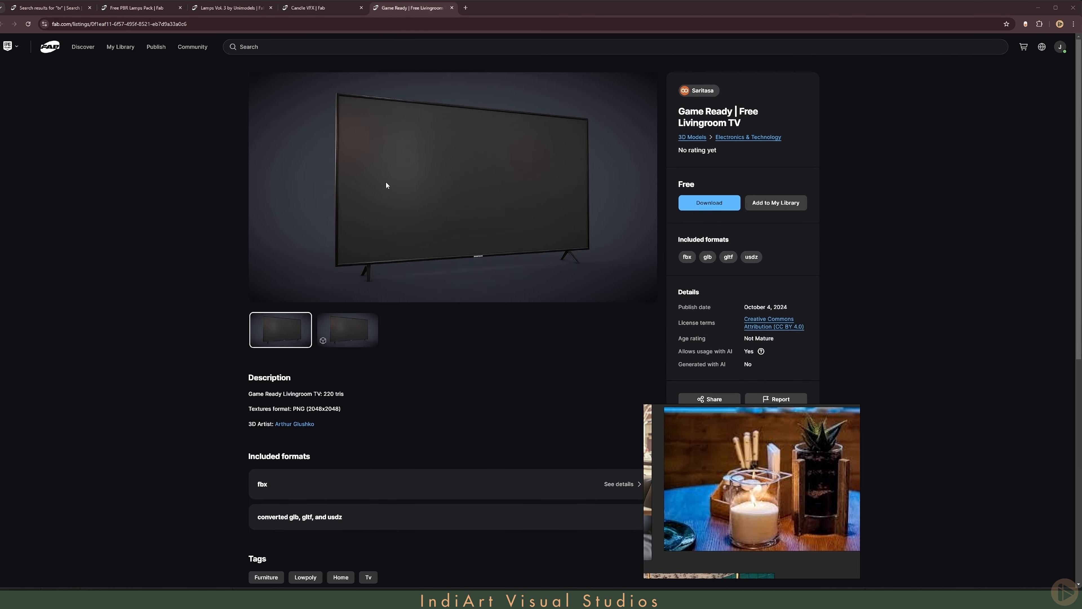
- Go back through the opened asset listings and add Free PBR Lamps Pack to My Library
click(320, 14)
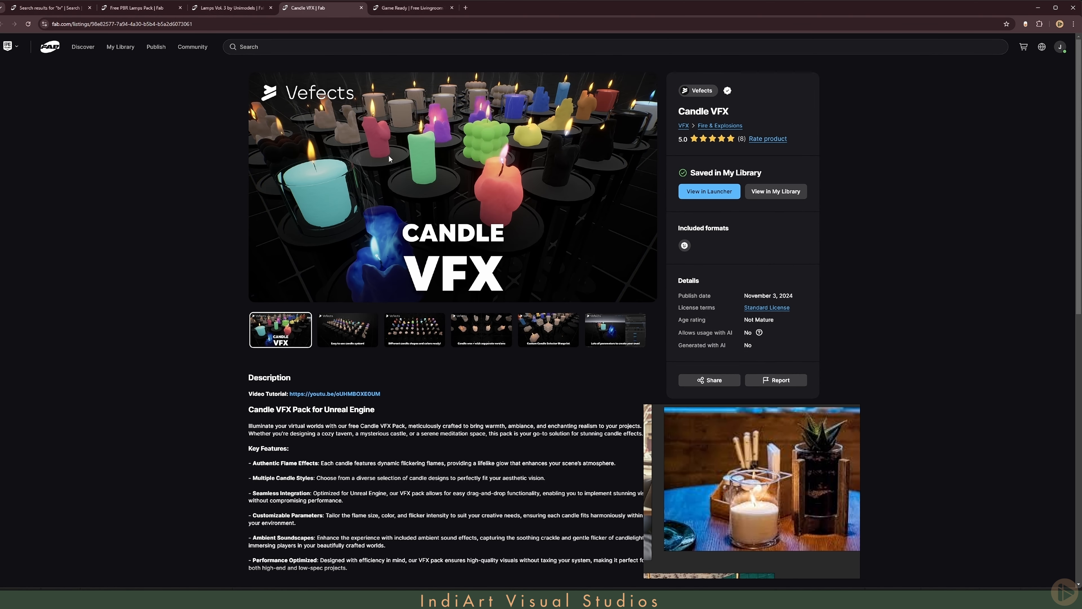
click(212, 11)
click(133, 8)
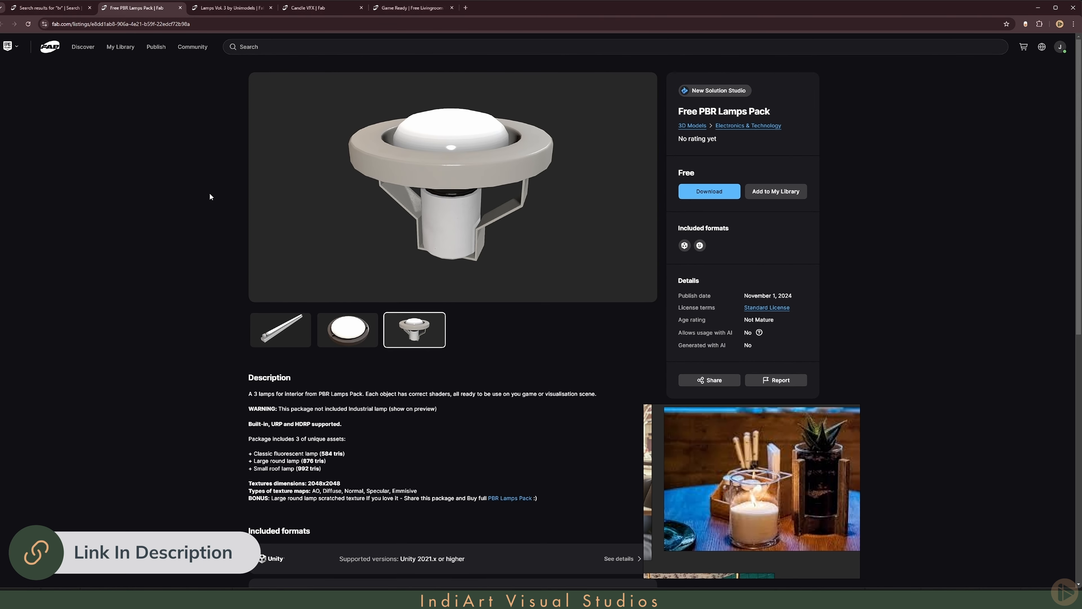
click(230, 8)
click(299, 10)
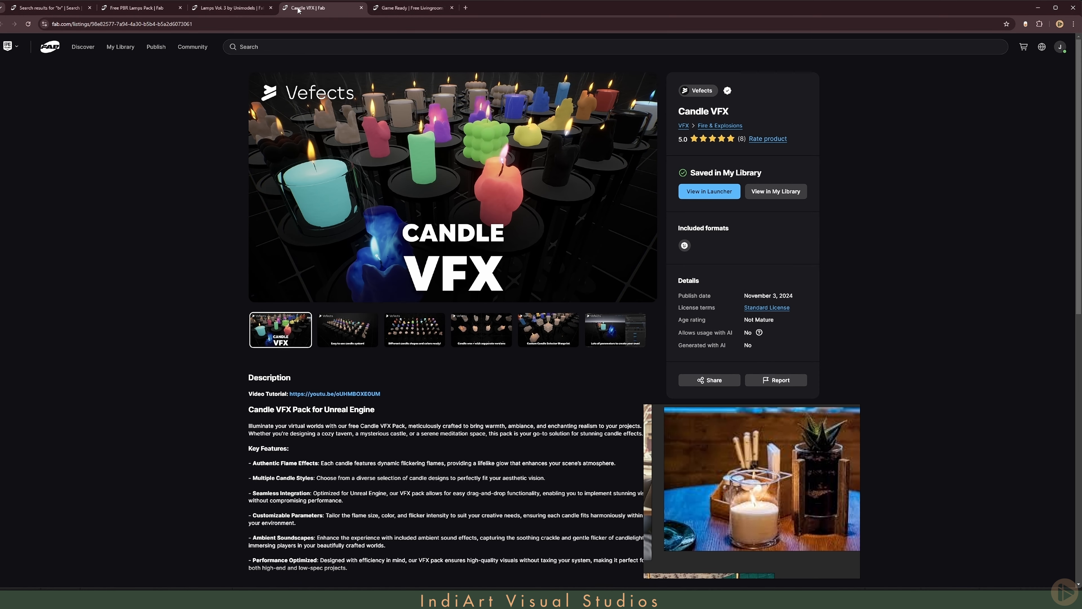
click(140, 10)
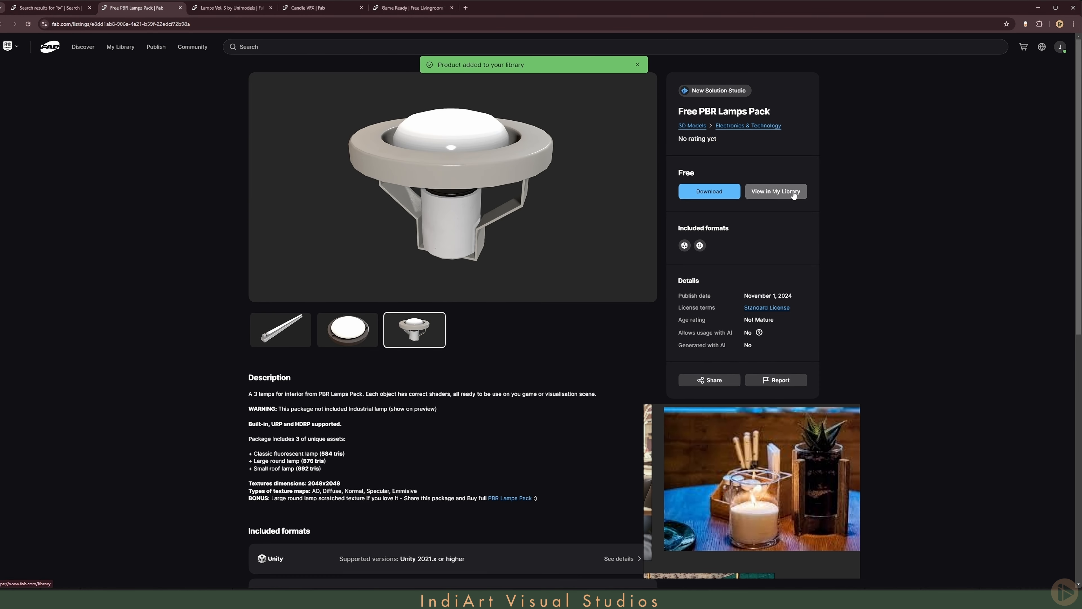
- Switch to the Epic Games Launcher's Fab Library and add Lamps Vol. 3 by Unimodels to the Cafe project
key(super)
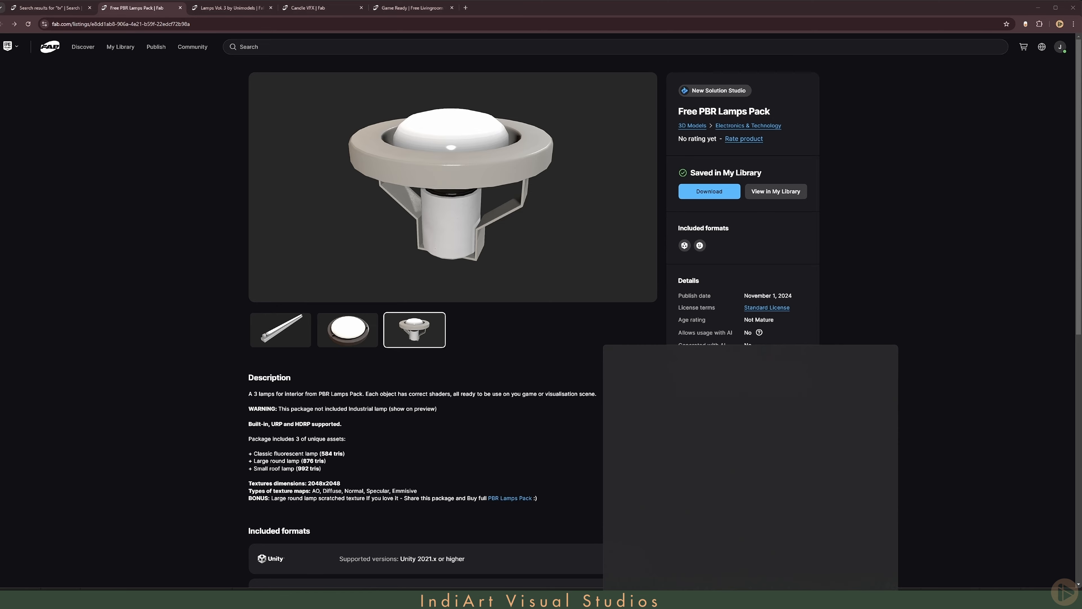
text(e)
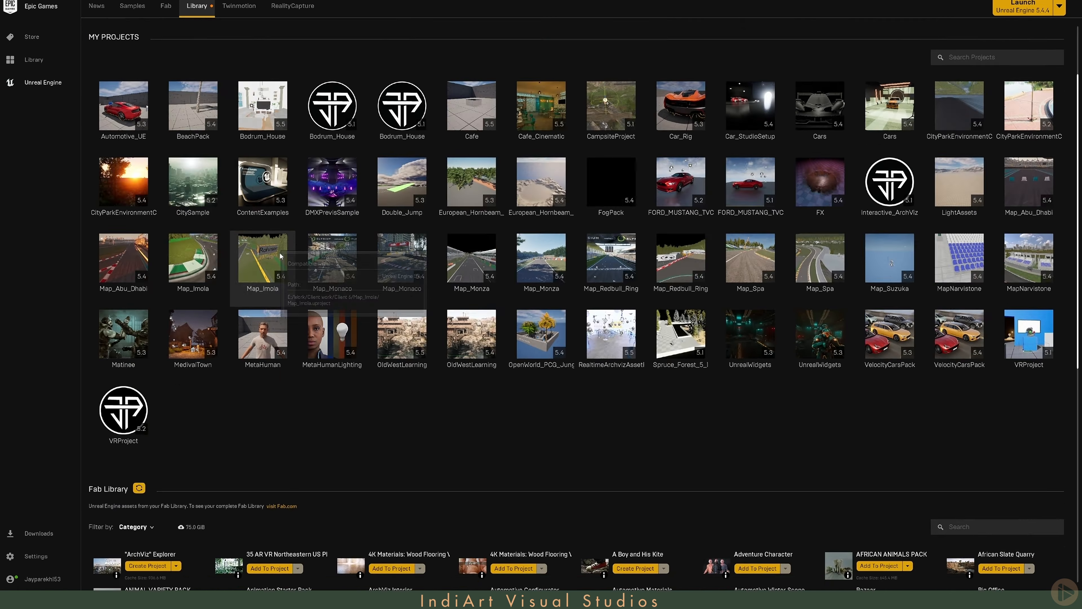
scroll(313, 267, down, 10)
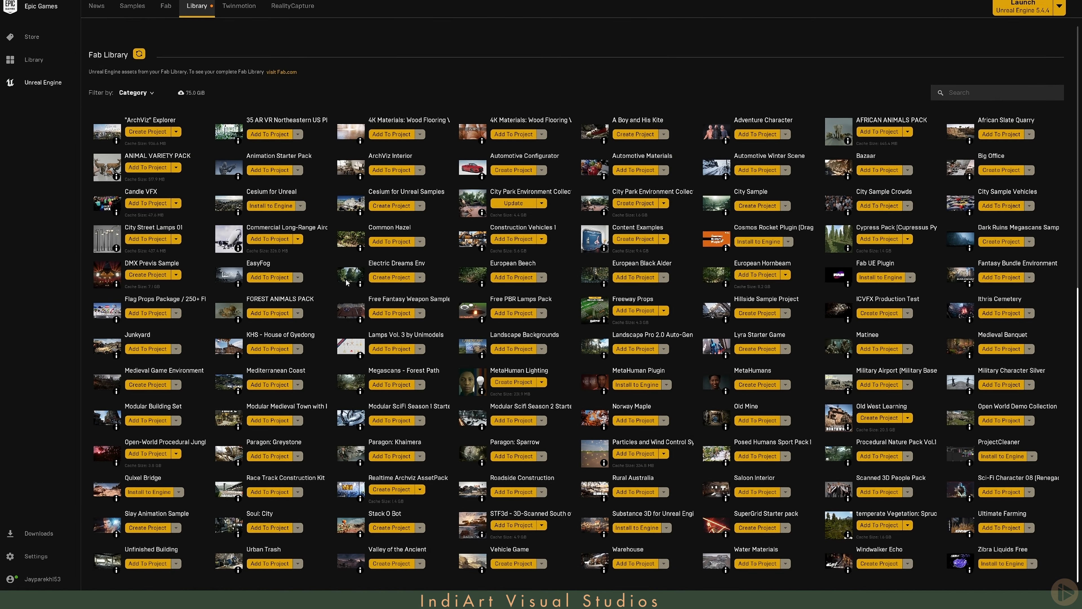
click(391, 348)
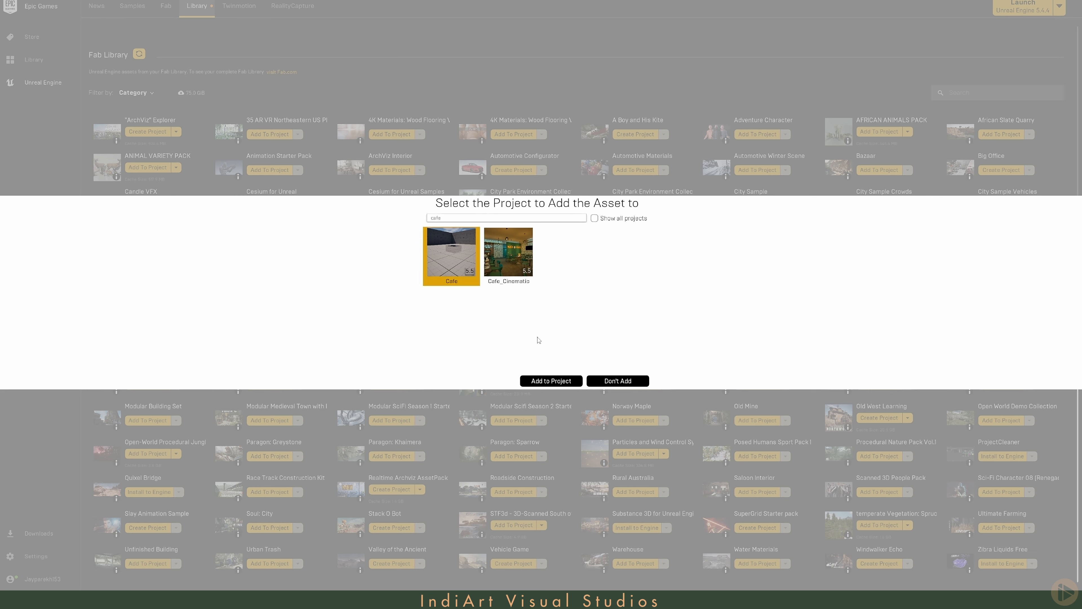
click(538, 382)
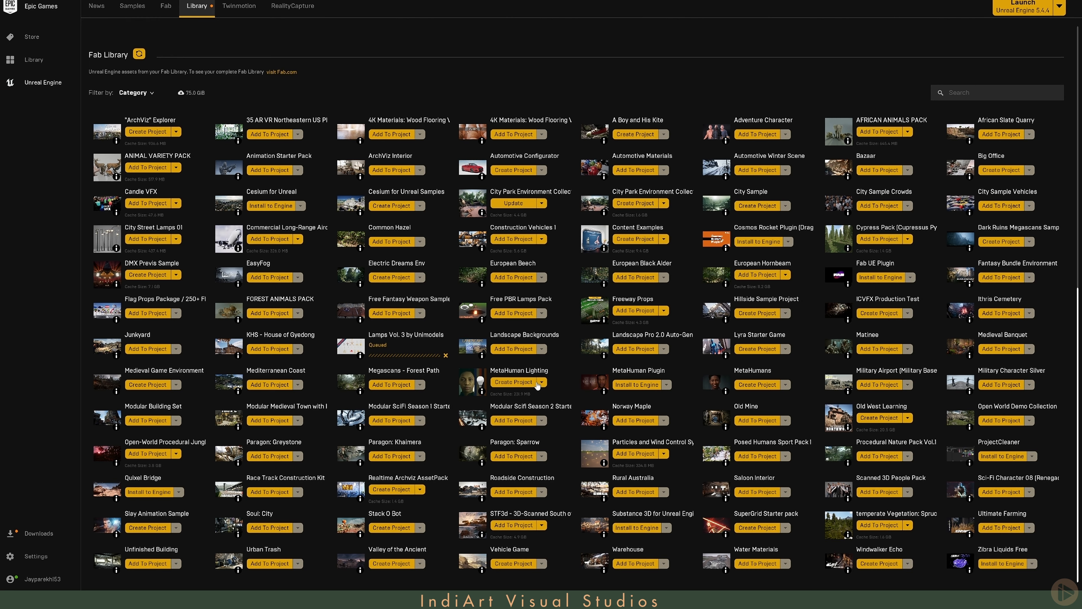
- Try to add Free PBR Lamps Pack to the Cafe project with all projects shown
click(506, 313)
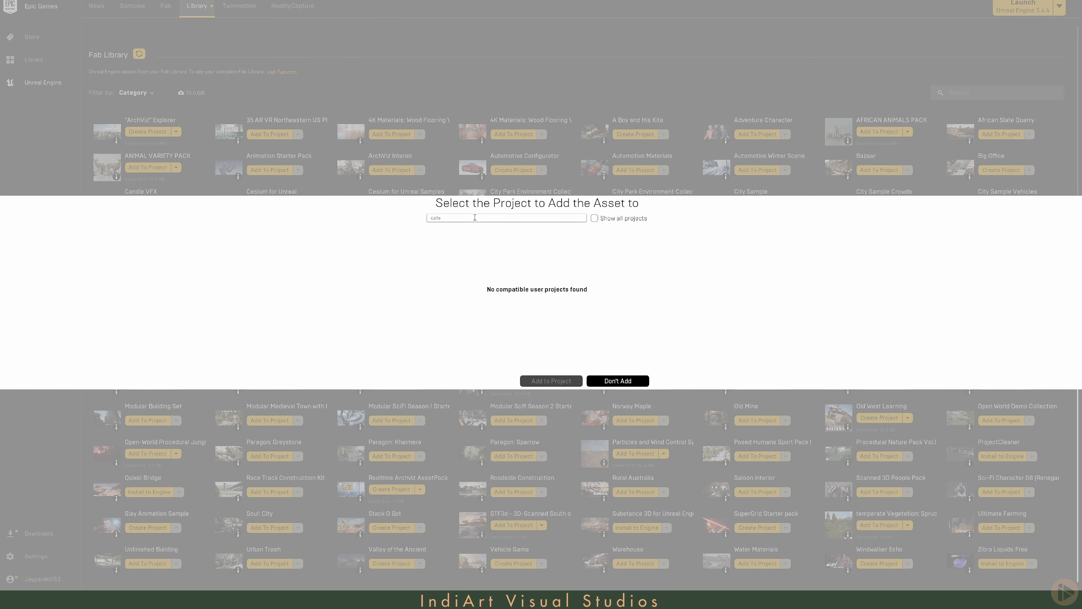
click(594, 220)
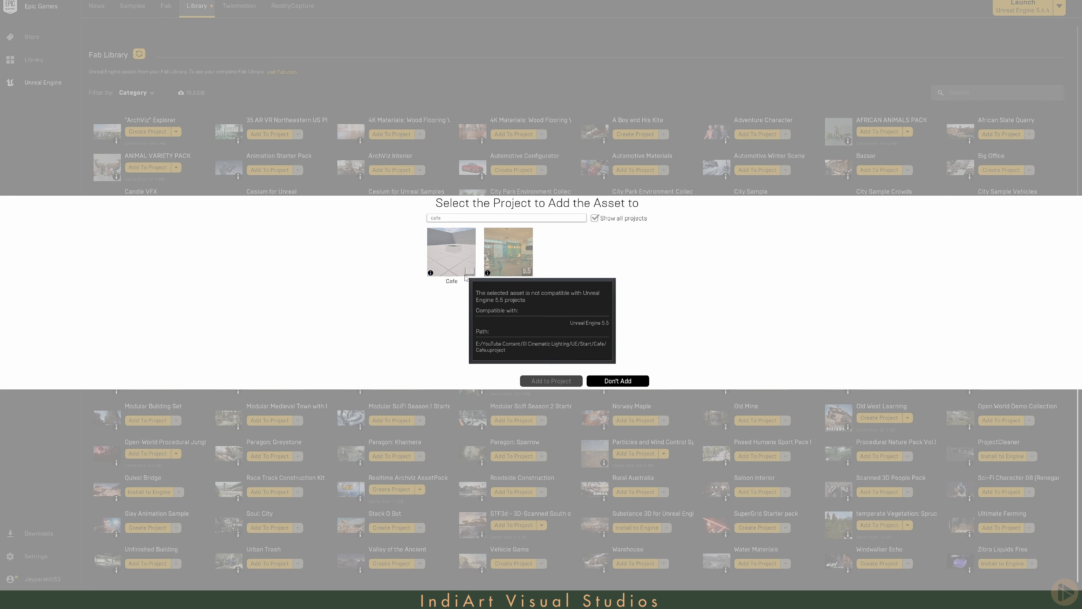
click(626, 380)
scroll(244, 98, up, 10)
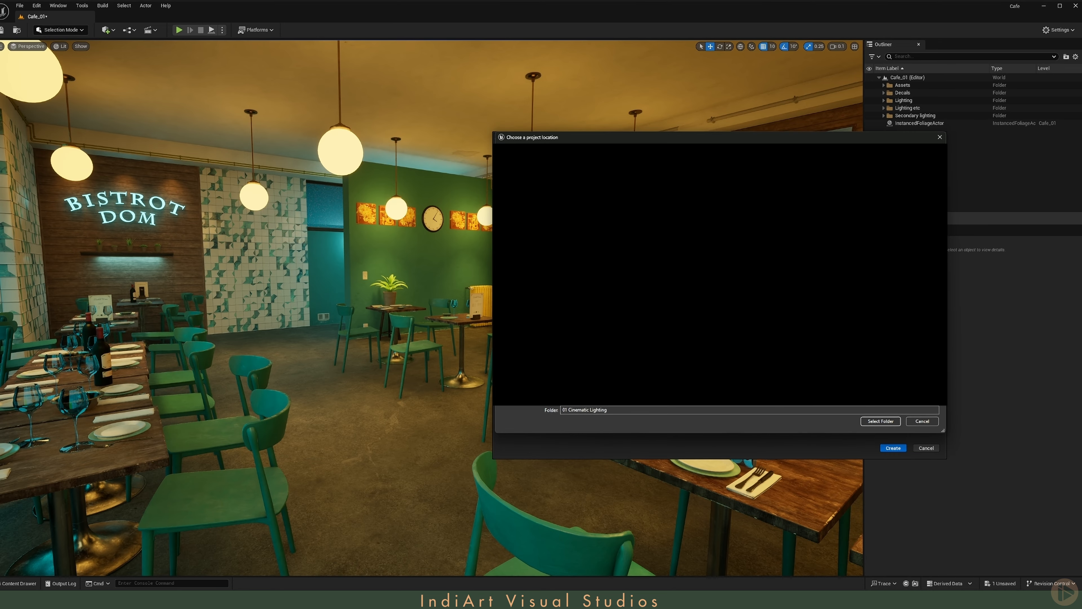
- Create the Unreal Engine 5.4.4 project MyProject in the 01 Cinematic Lighting folder and add Free PBR Lamps Pack to it
click(881, 421)
click(899, 449)
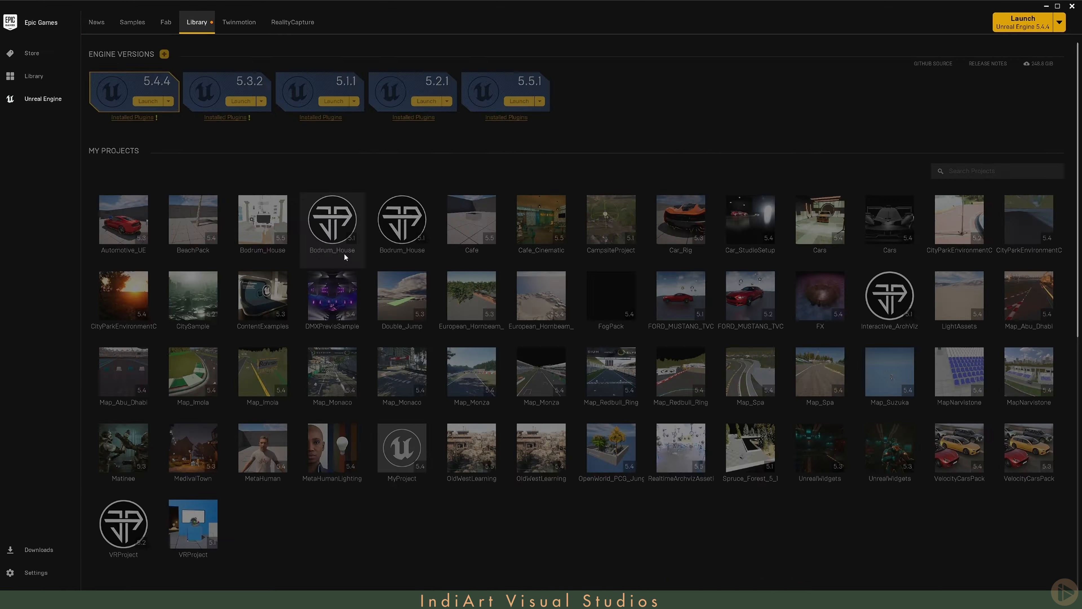
scroll(440, 443, down, 10)
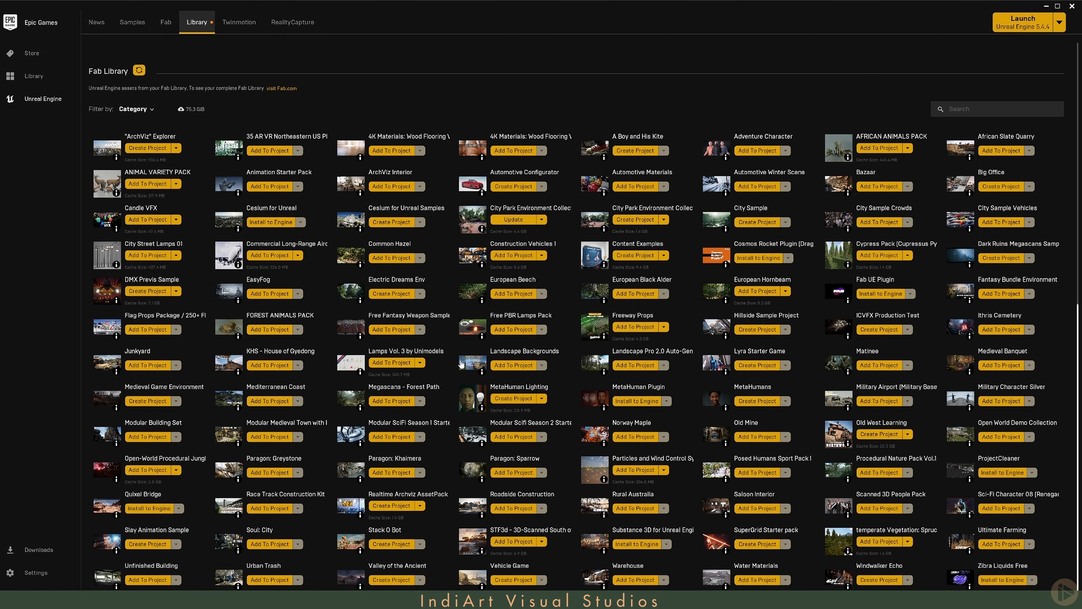
click(513, 329)
click(452, 271)
click(562, 399)
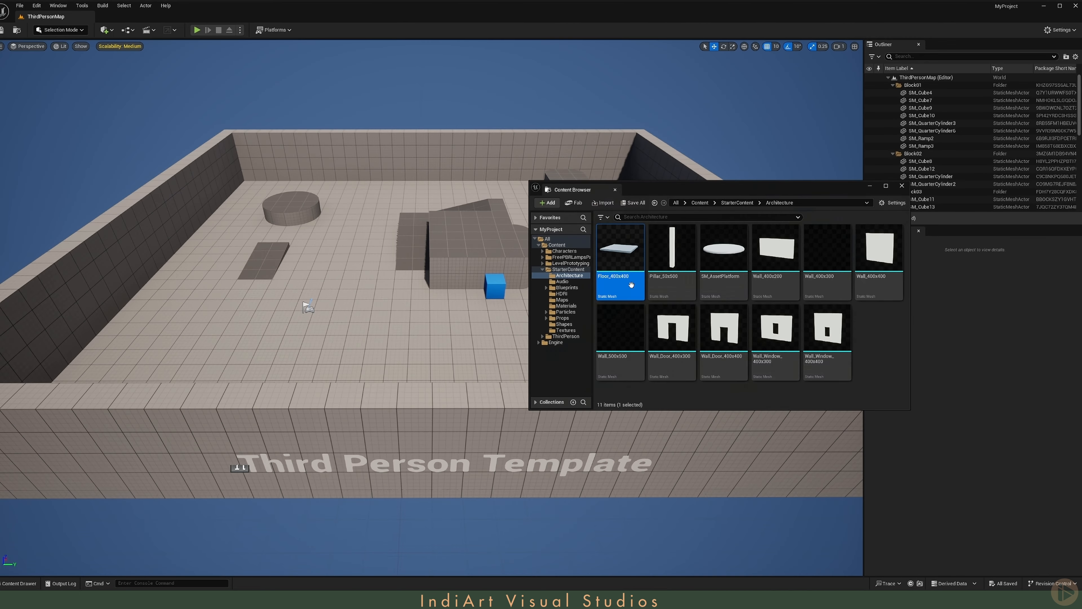
- Migrate the FreePBRLampsPack content folder from MyProject to the Cafe project folder
click(615, 189)
click(27, 583)
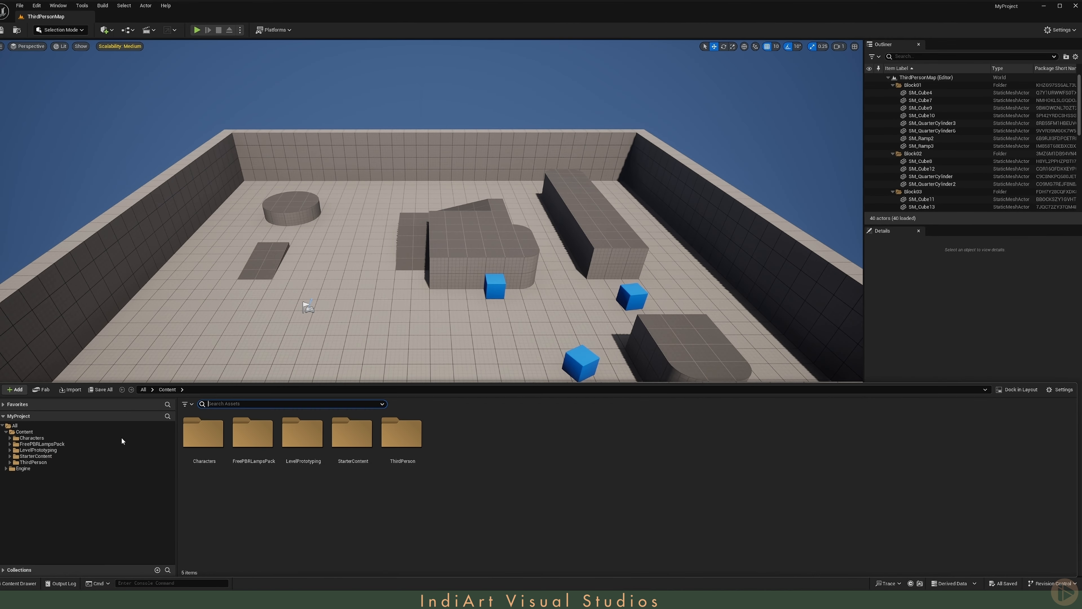
right_click(253, 445)
click(290, 392)
click(780, 391)
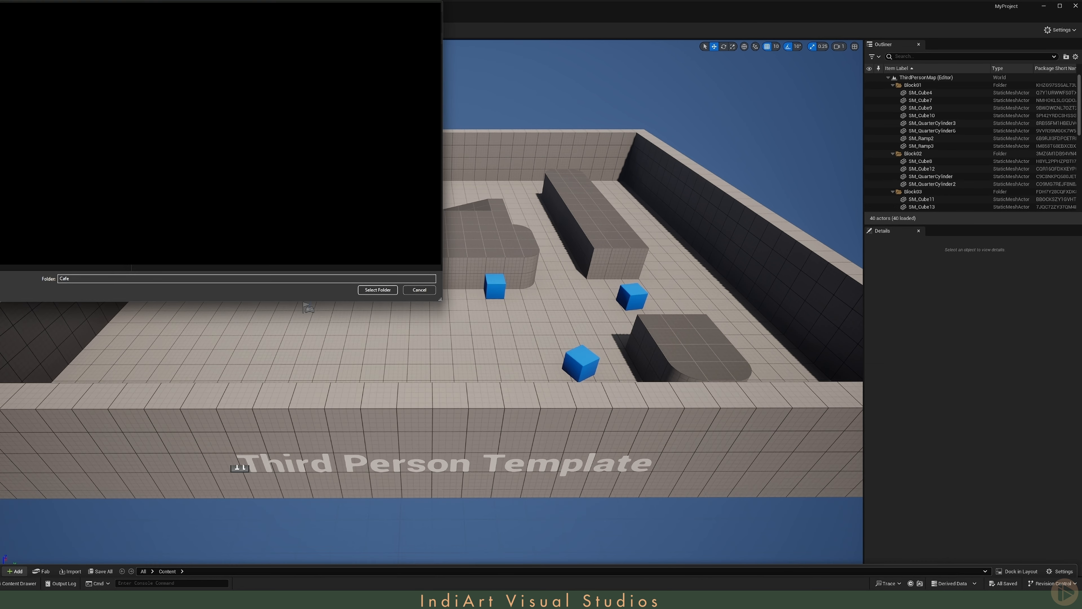
click(378, 290)
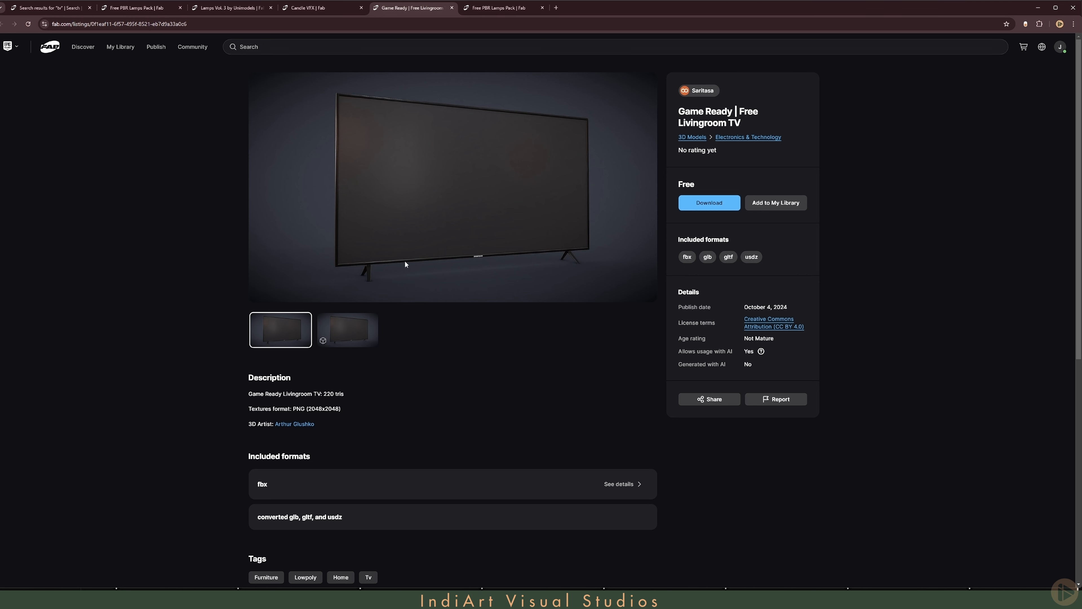
- Download the FBX archive game-ready-free-livingroom-tv.zip from the Livingroom TV listing and open its download folder
click(684, 203)
click(637, 308)
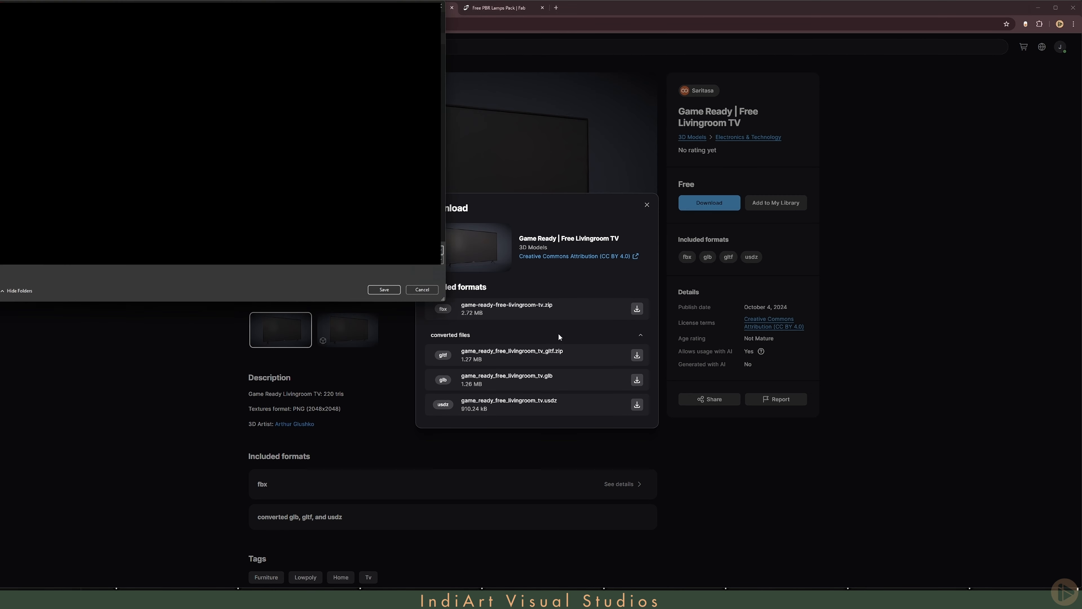
click(383, 289)
click(1025, 44)
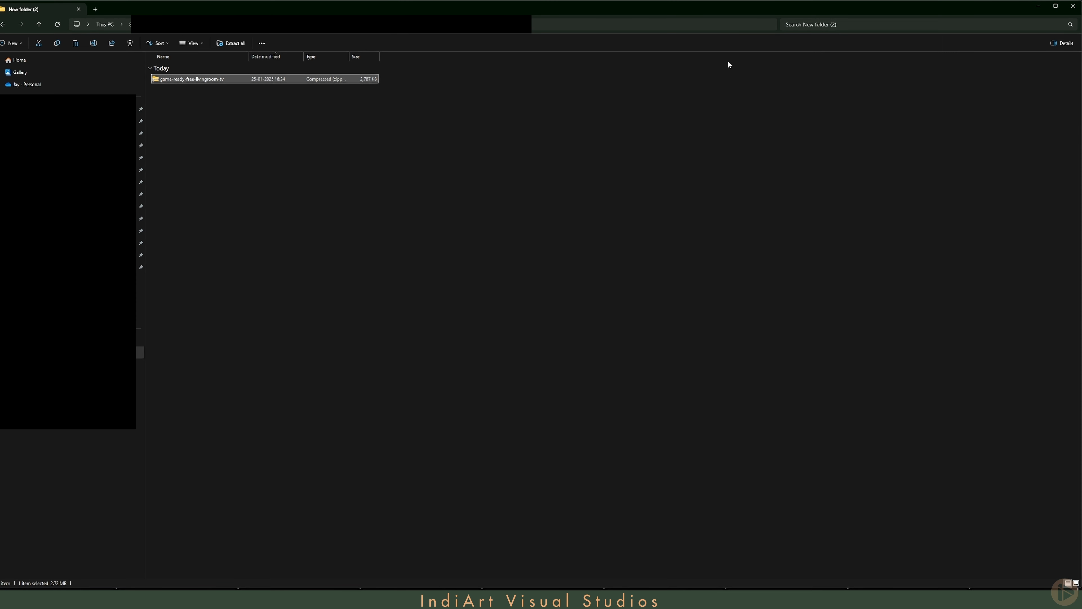
- Extract the game-ready-free-livingroom-tv archive and the Livingroom_TV archive inside its source folder
right_click(168, 79)
mouse_move(219, 251)
click(317, 278)
double_click(177, 91)
right_click(163, 78)
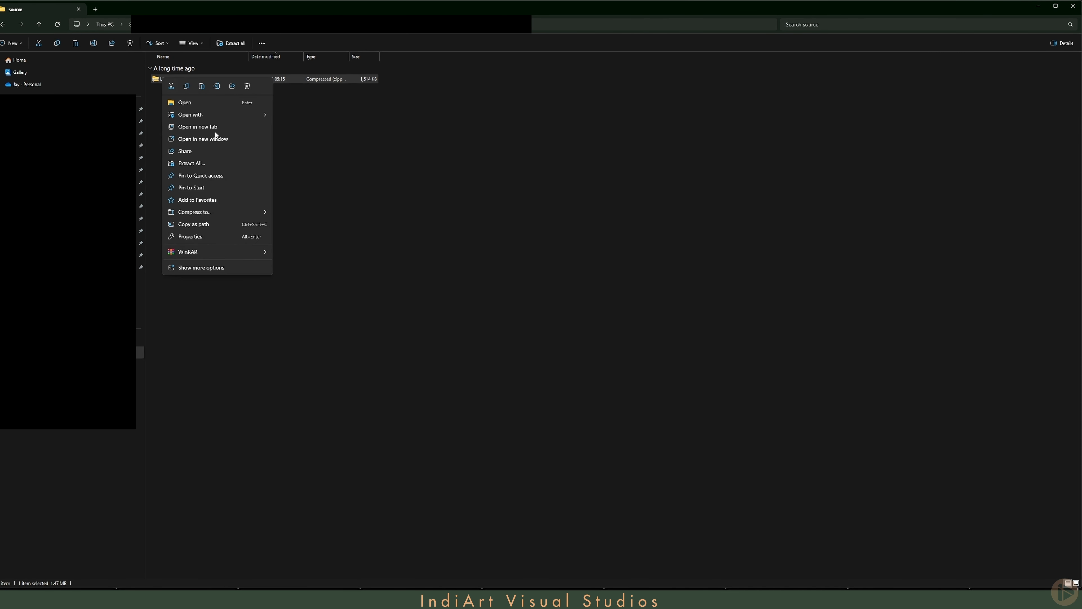
click(304, 278)
- Launch Autodesk Maya
key(super)
text(maya)
click(637, 370)
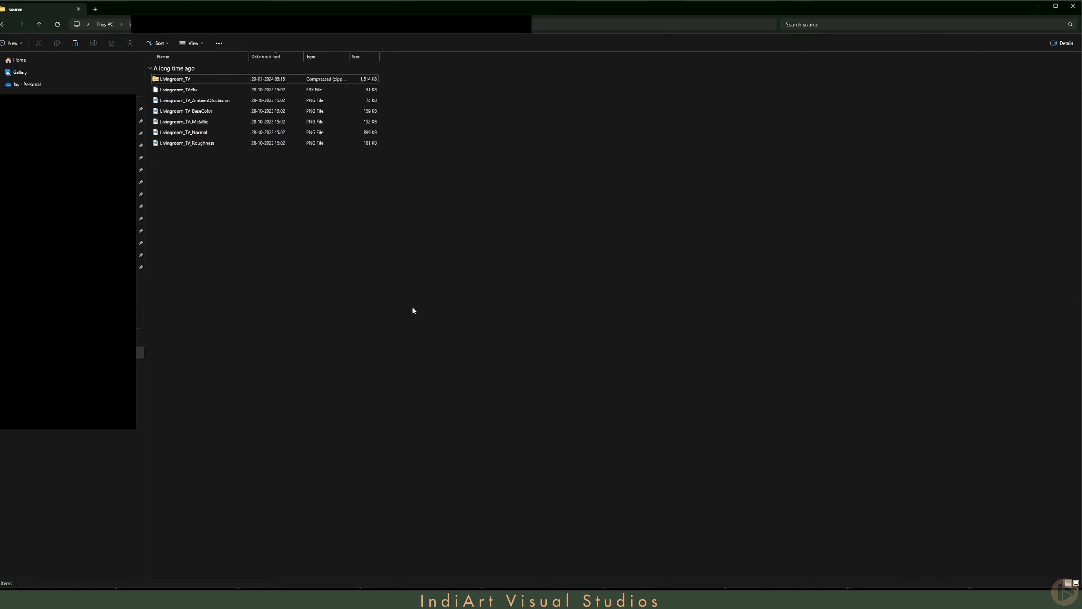
- Import Livingroom_TV.fbx into the Maya scene and assign a new Lambert material to the TV_Screen mesh
drag(179, 89, 829, 531)
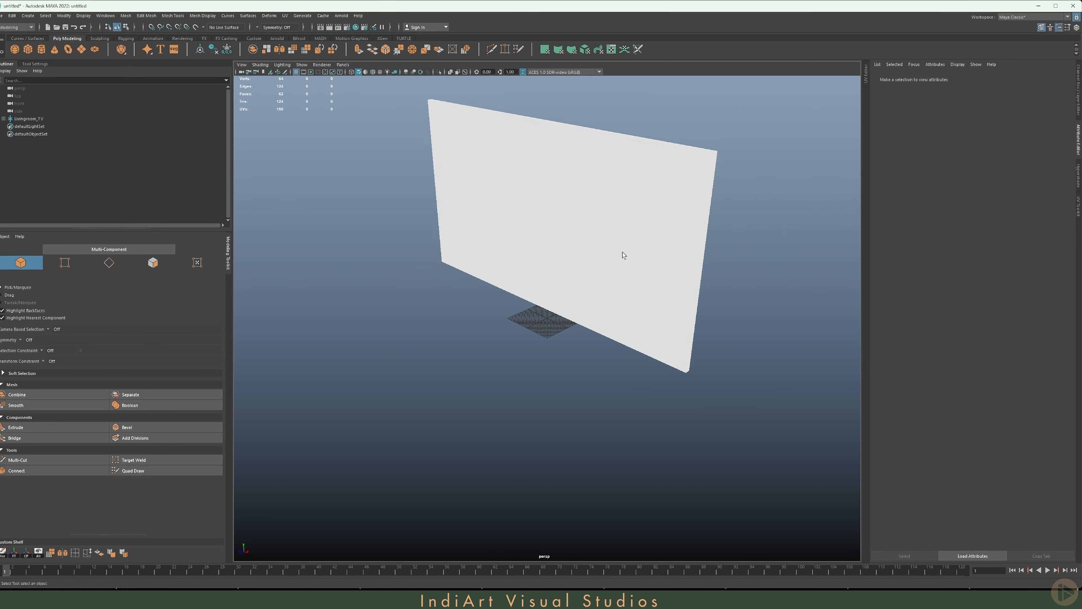
click(622, 252)
right_drag(362, 140, 368, 336)
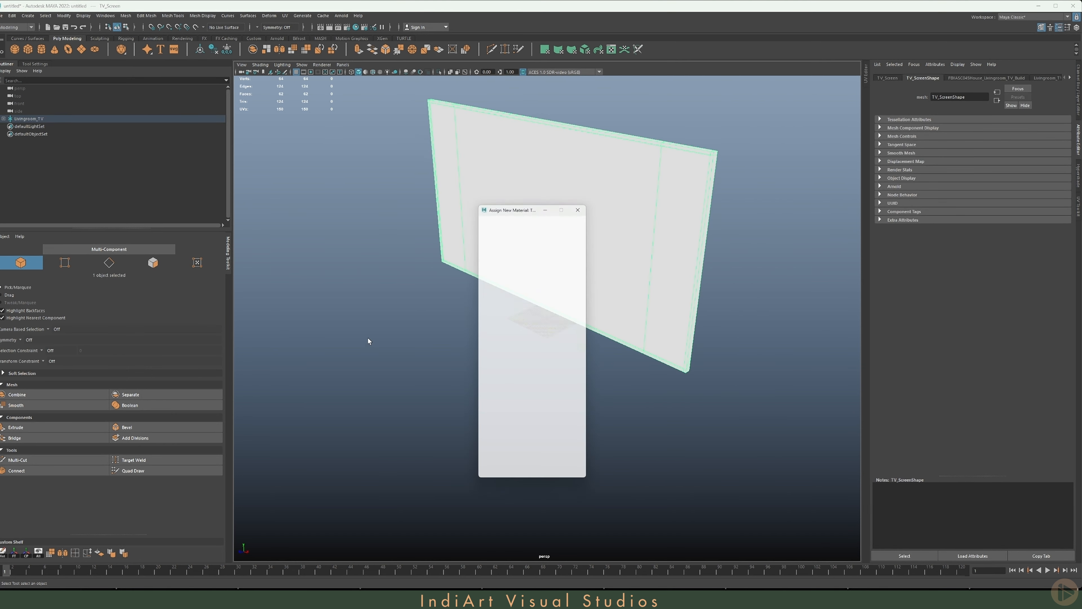
click(544, 273)
- Select the three front faces of the TV screen, assign them a separate new Lambert material, and return to object selection
right_drag(546, 172, 546, 194)
click(679, 192)
shift+click(512, 174)
shift+click(445, 171)
right_drag(371, 135, 376, 330)
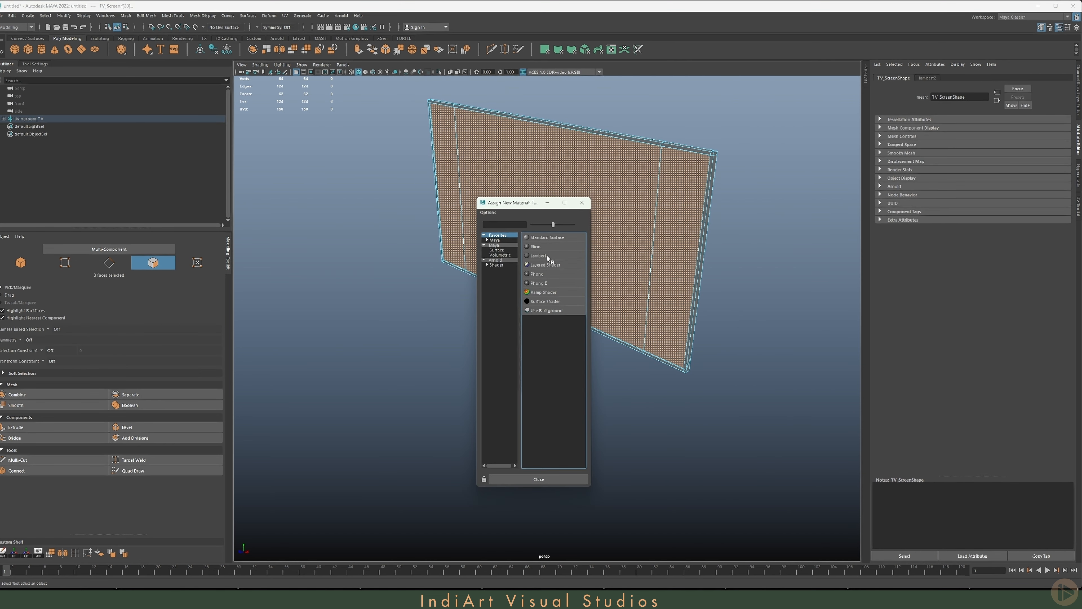
click(547, 256)
right_drag(554, 192, 590, 181)
click(583, 228)
- Examine the screen material's attributes and the TV_Screen mesh's UV layout
click(1070, 78)
click(1048, 78)
click(866, 73)
alt+drag(332, 307, 362, 292)
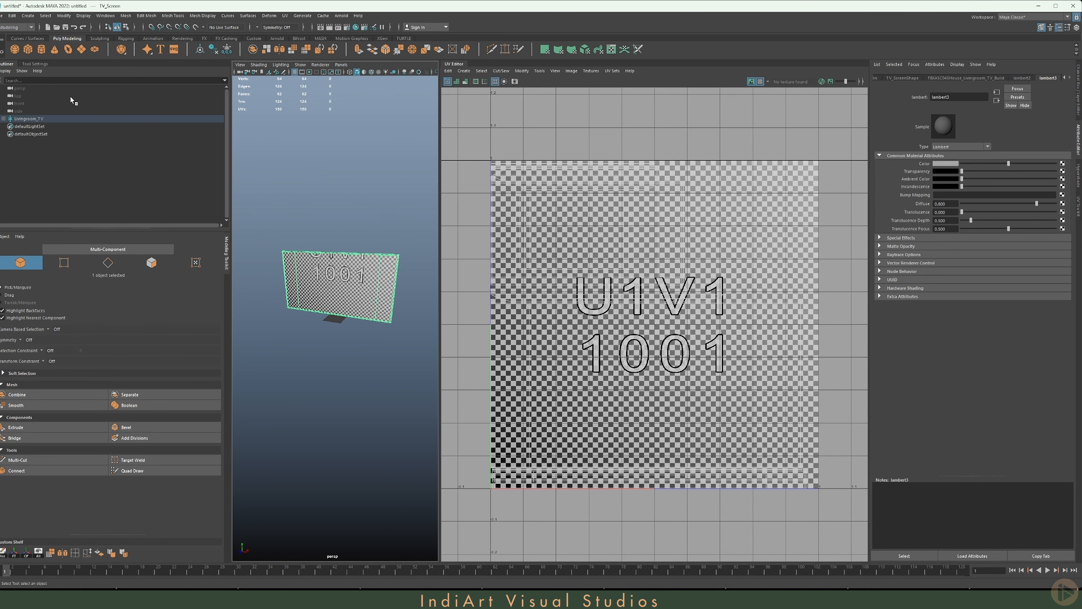
drag(115, 129, 100, 130)
alt+drag(273, 248, 258, 321)
click(454, 64)
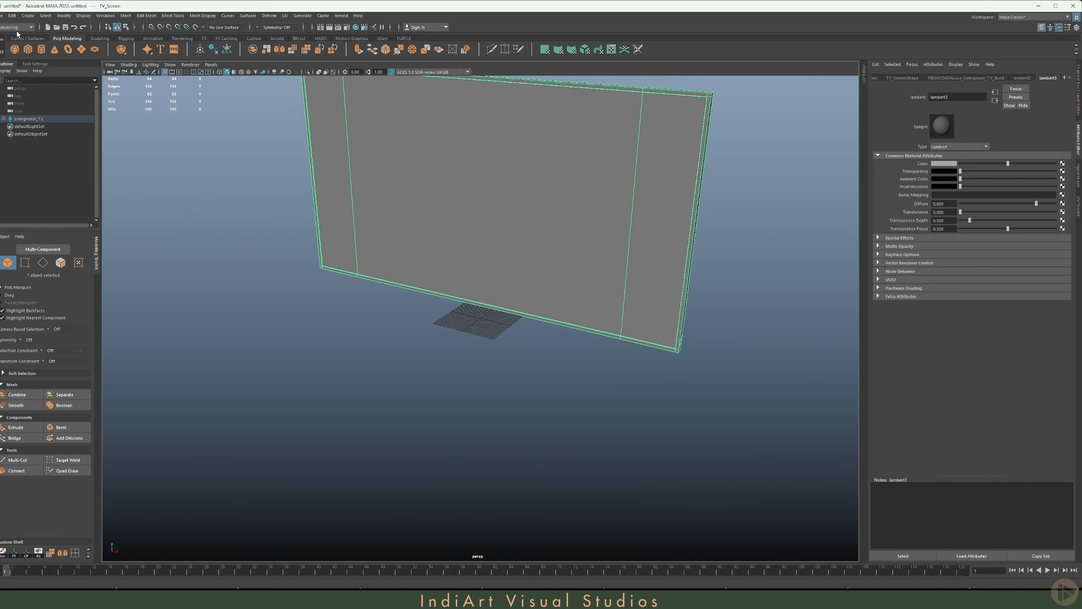
- Export the selected TV mesh as an FBX file named TV
click(2, 16)
click(26, 114)
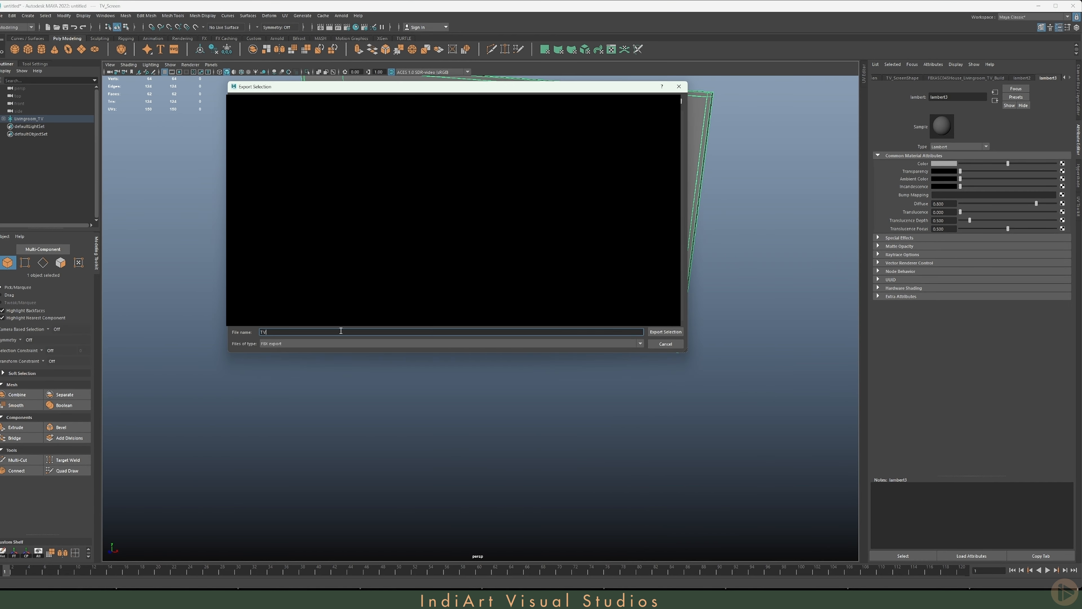
text(TV)
key(Return)
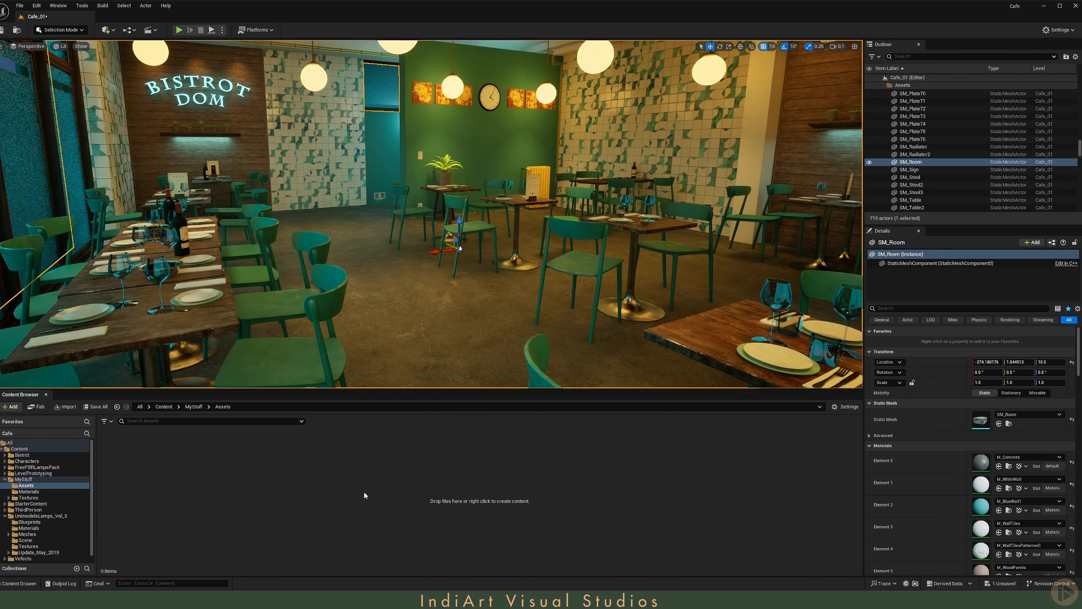
- Switch to Unreal Editor, import TV.fbx into MyStuff/Assets with the default asset pipeline, and save all content
key(alt+Tab)
drag(164, 80, 827, 600)
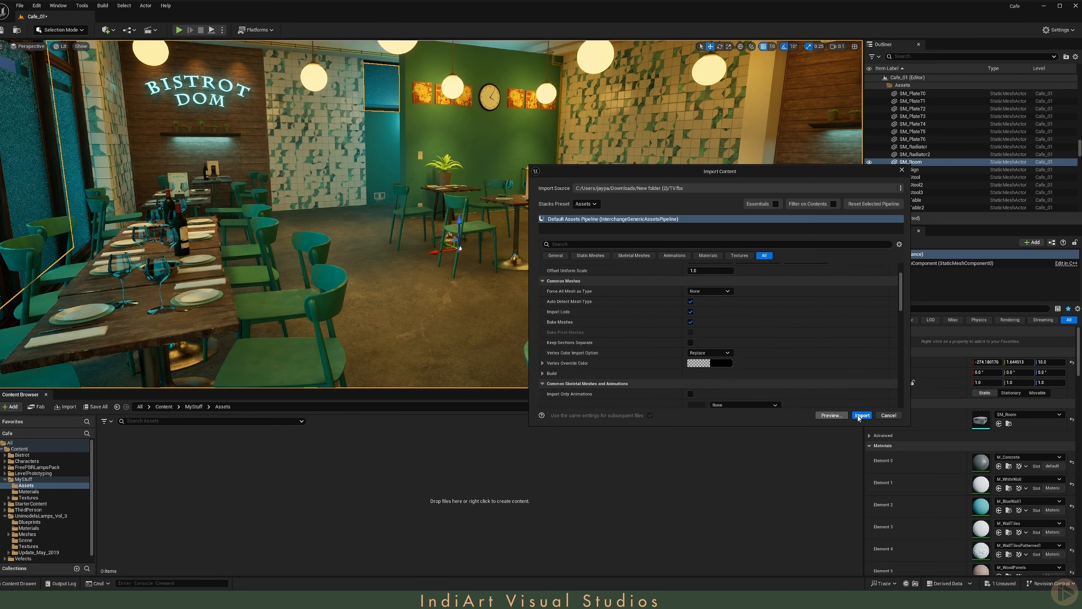
click(862, 416)
key(ctrl+shift+s)
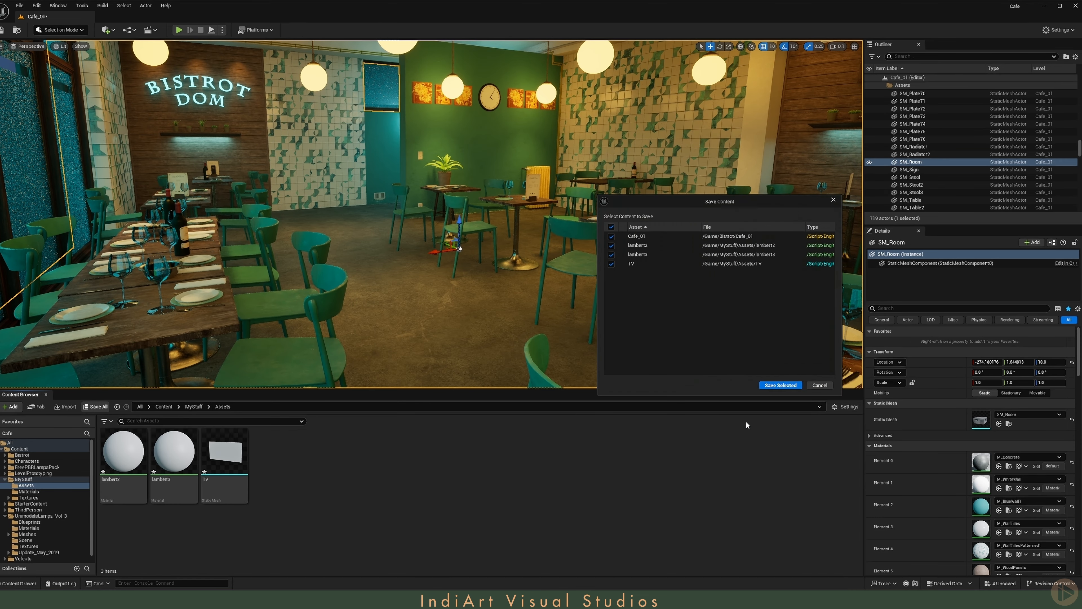
click(770, 382)
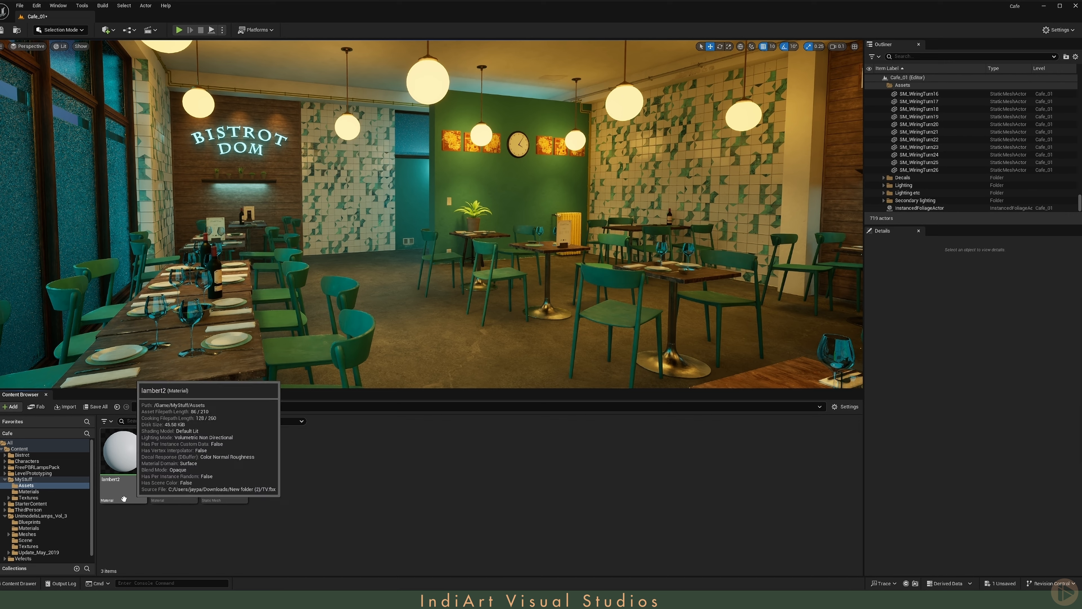
- Place SM_LargeRoundLamp from the FreePBRLampsPack Meshes folder on the ceiling above the BISTROT DOM sign
click(60, 467)
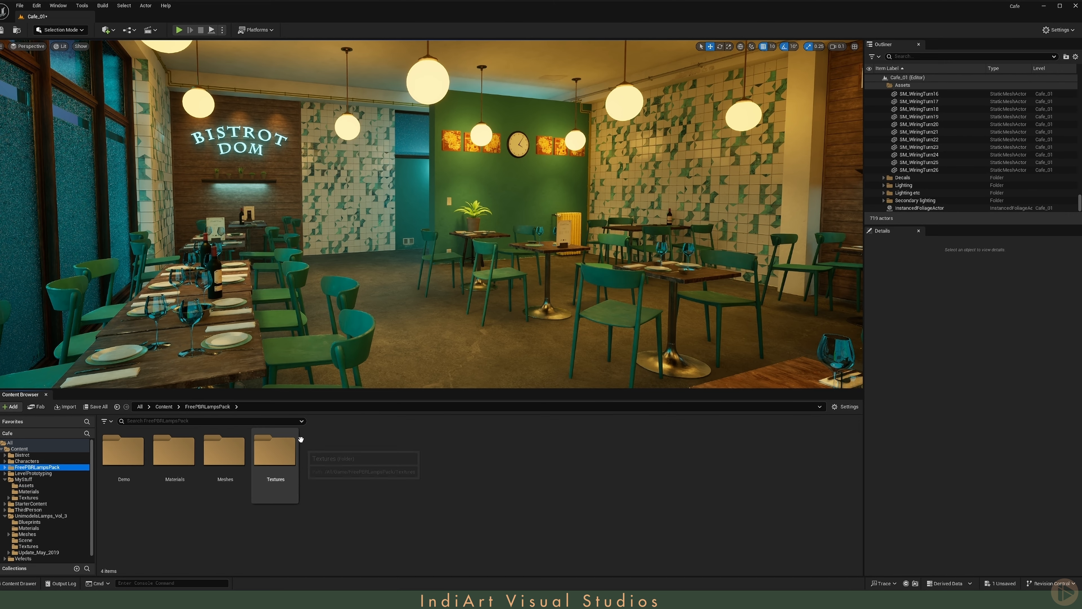
double_click(226, 489)
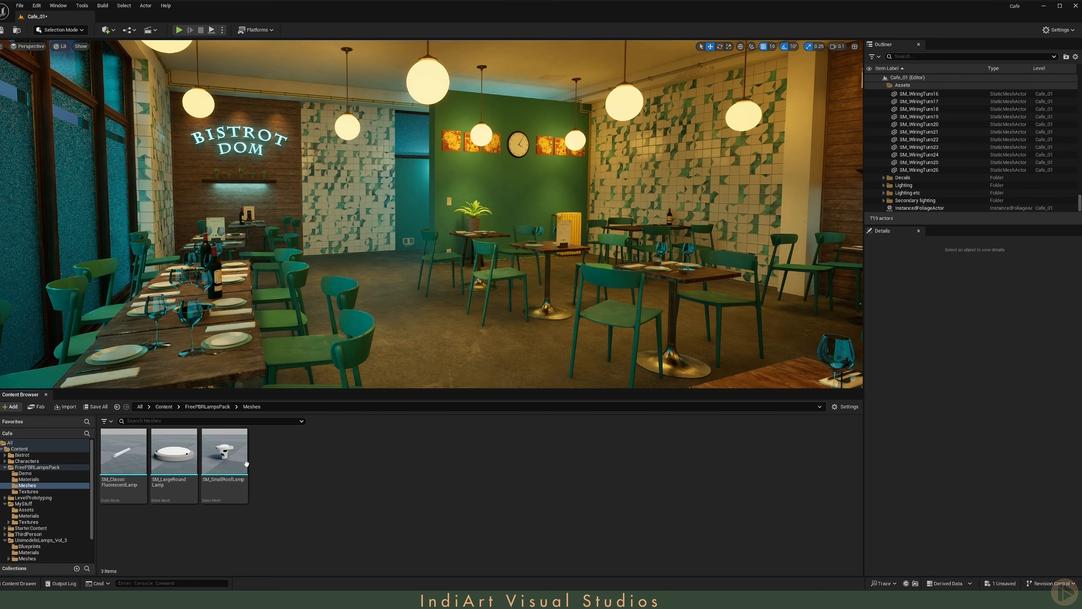
right_drag(450, 333, 396, 255)
key(w)
scroll(450, 334, up, 5)
drag(179, 459, 327, 216)
key(w)
right_drag(327, 215, 341, 221)
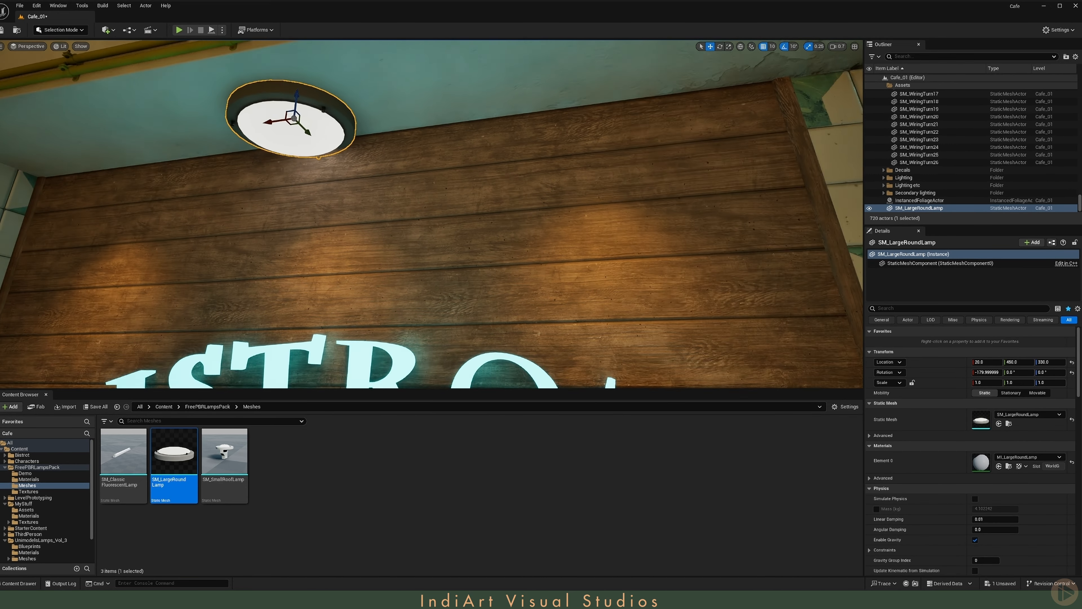
- Match the round lamp's location to the middle spotlight above the sign and scale it uniformly to 0.4
right_drag(289, 144, 288, 140)
key(s)
key(g)
click(349, 184)
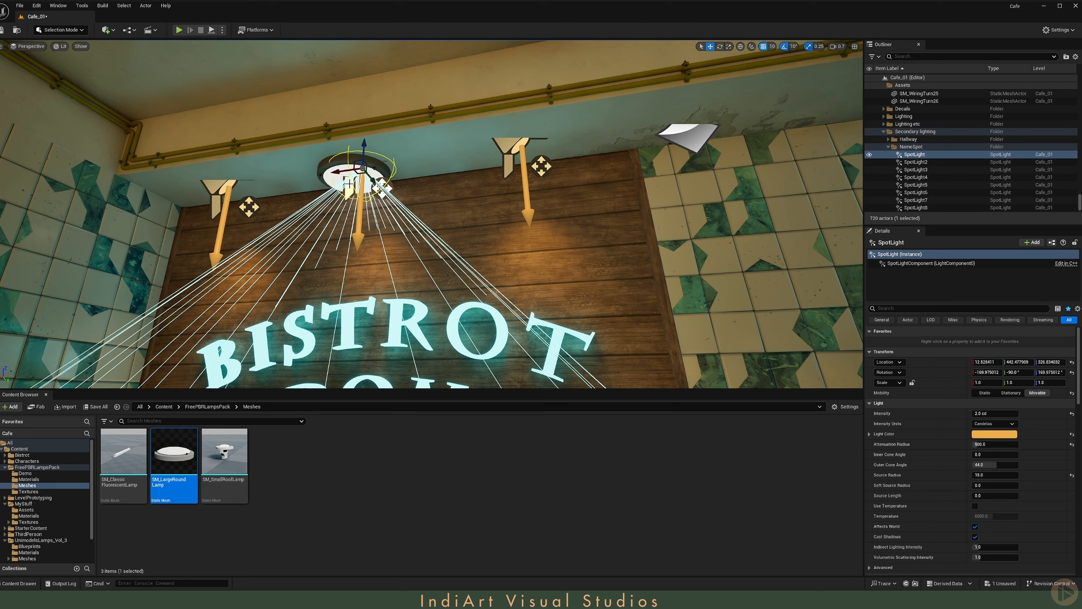
right_click(932, 365)
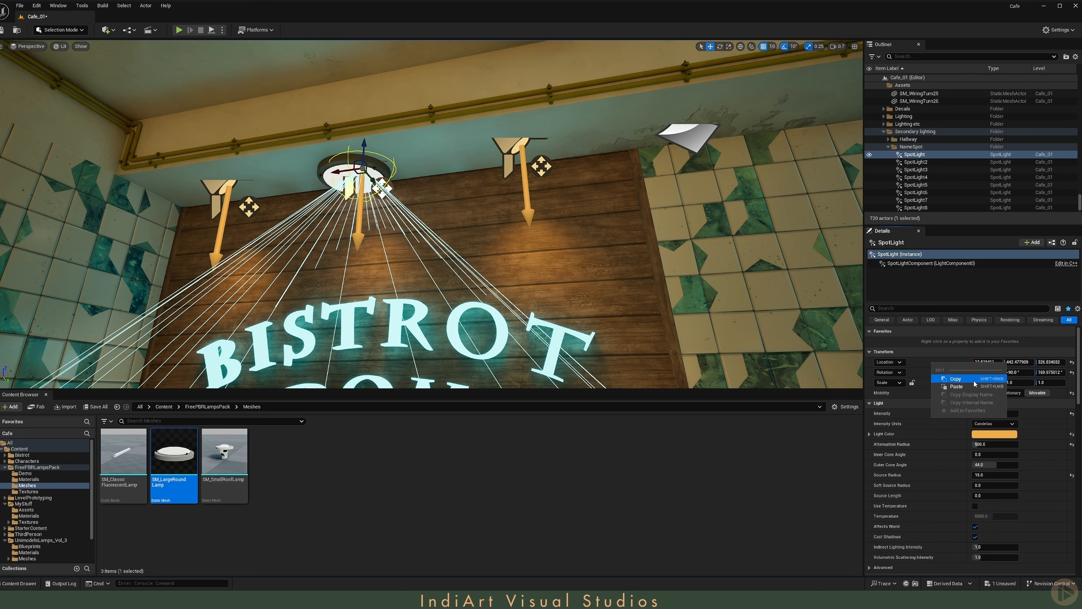
click(975, 380)
click(327, 169)
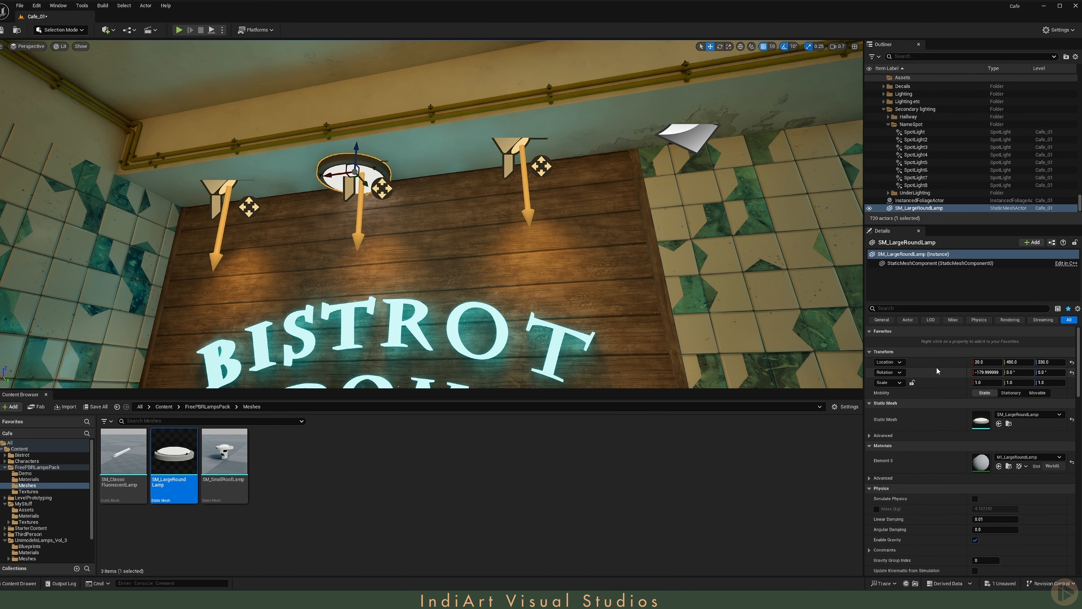
drag(357, 145, 364, 141)
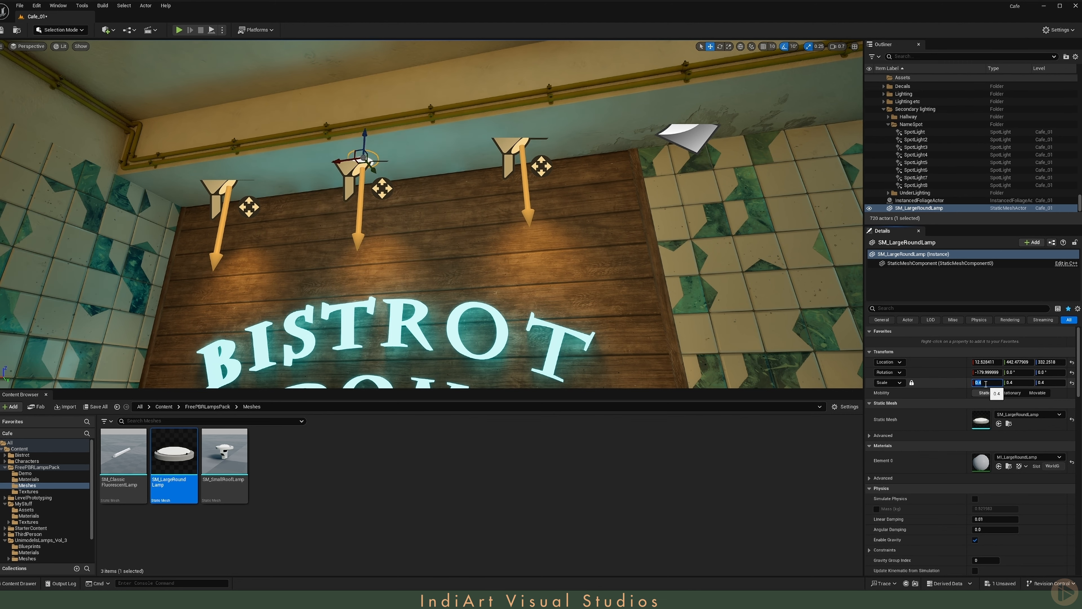
- Adjust the round lamp's height above the sign to a Z location of about 330.2
key(f)
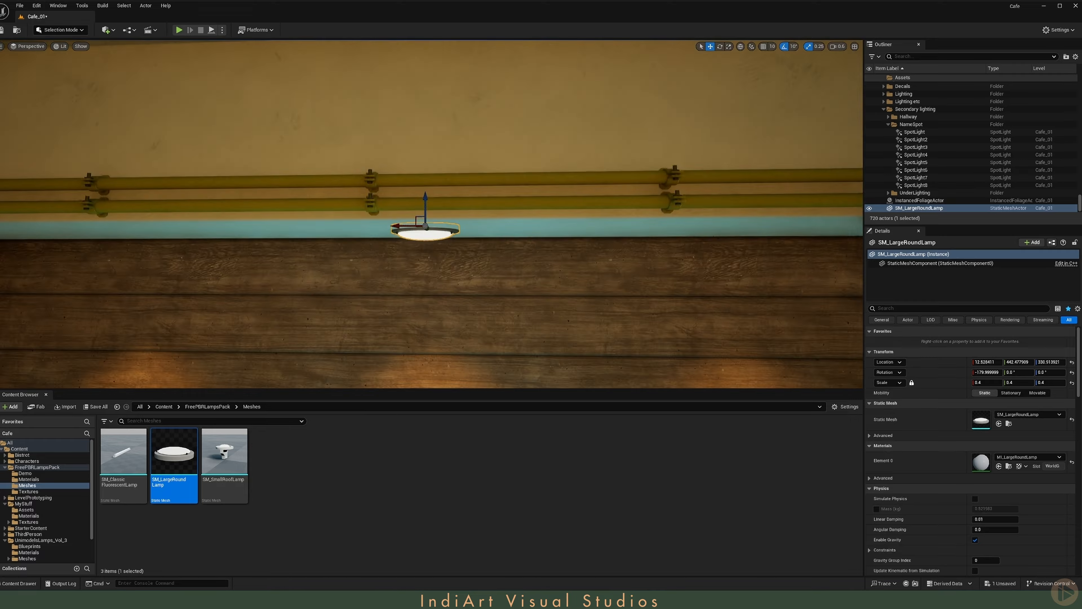
drag(442, 102, 439, 111)
key(s)
scroll(433, 141, up, 3)
right_drag(434, 140, 439, 190)
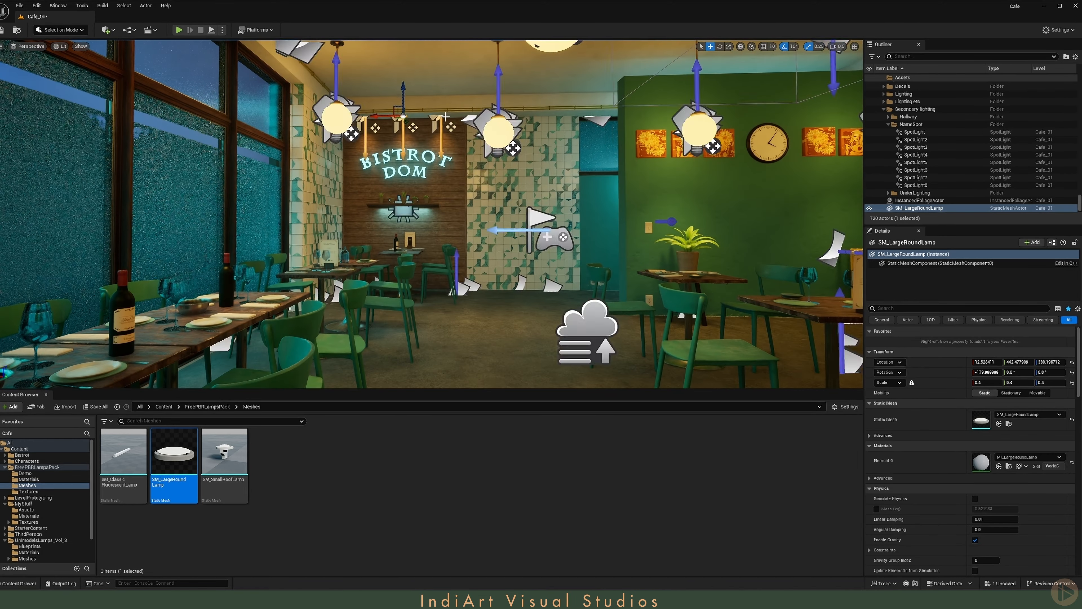
- Duplicate the round lamp seven times and place the copies at the other spotlights above the wood-panelled walls
key(g)
key(s)
right_drag(434, 140, 499, 147)
key(g)
key(g)
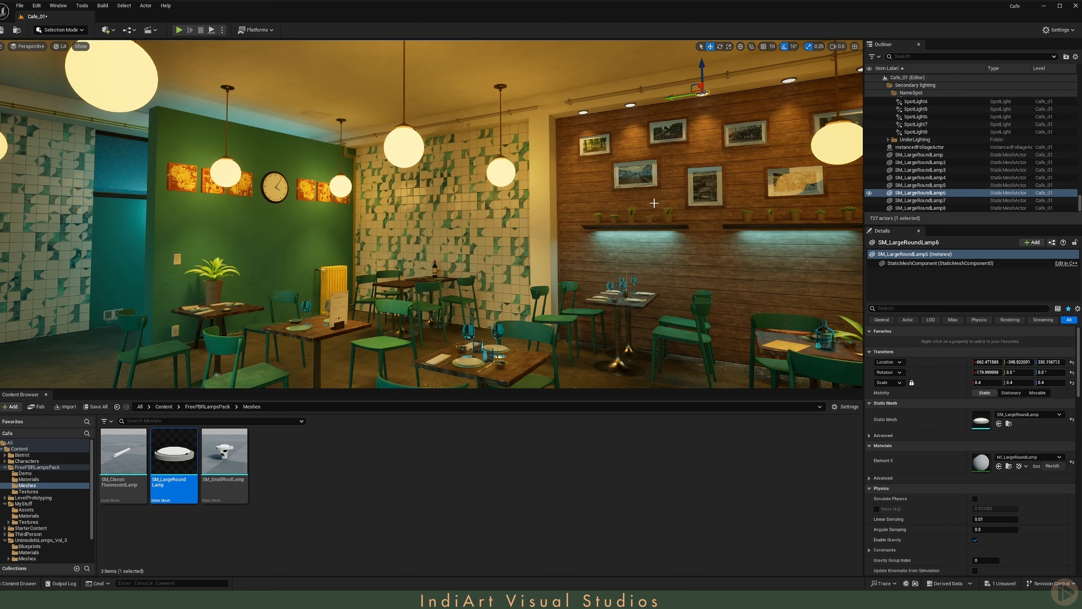
right_drag(614, 165, 590, 170)
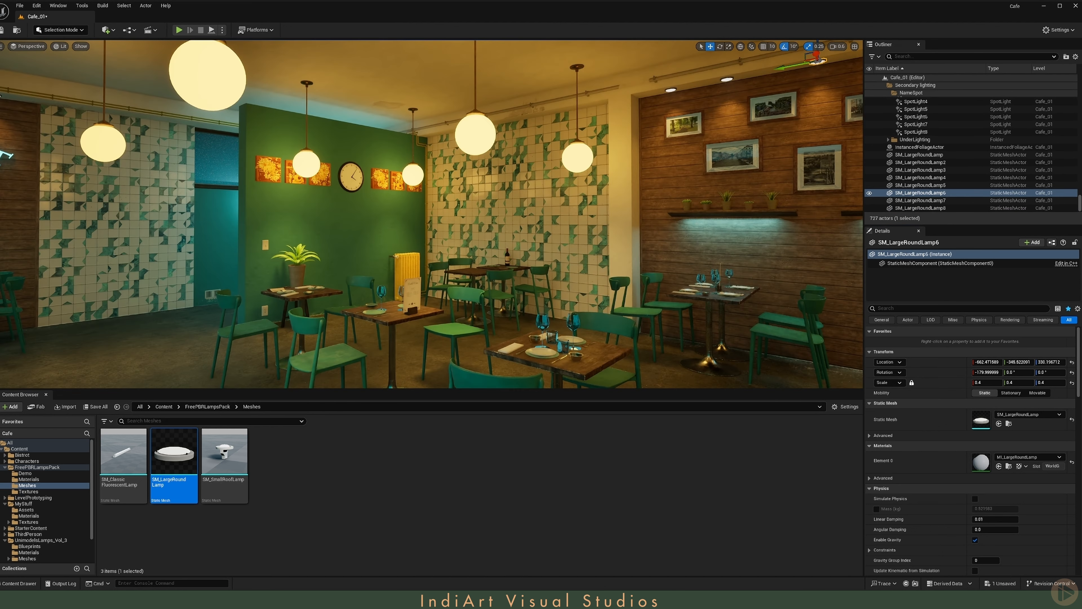
- Open MI_LargeRoundLamp and its parent material M_PBRLamps_Main, and spread out the texture and emissive nodes to make room
double_click(987, 462)
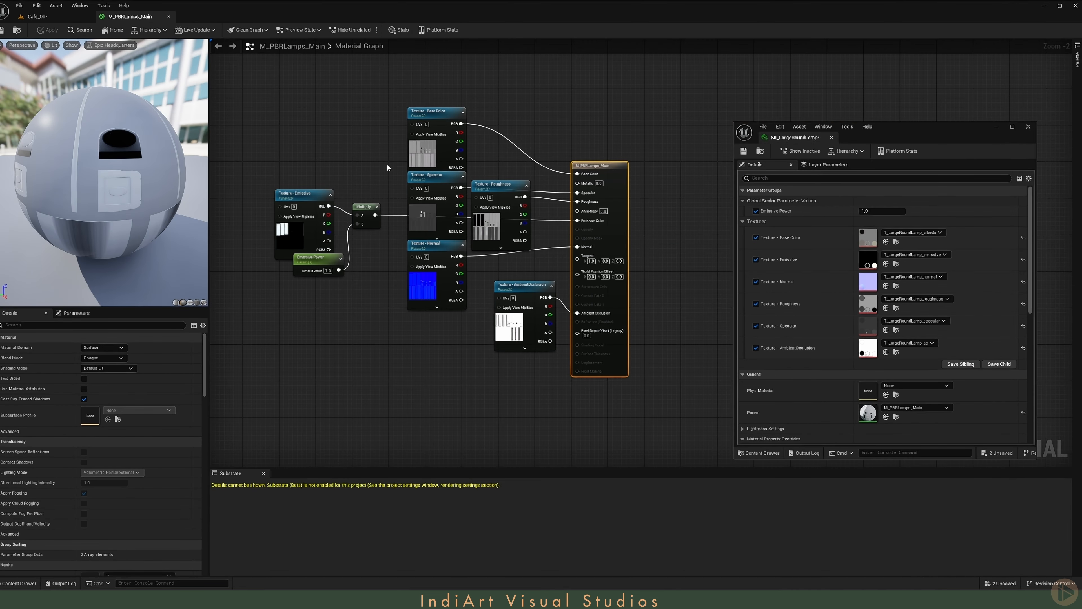
drag(430, 113, 363, 49)
drag(249, 171, 414, 308)
drag(362, 207, 268, 129)
right_drag(336, 192, 382, 192)
drag(386, 203, 580, 387)
drag(477, 243, 410, 381)
click(412, 236)
right_drag(412, 236, 507, 319)
scroll(550, 307, up, 2)
drag(412, 171, 342, 257)
drag(337, 247, 501, 301)
click(420, 256)
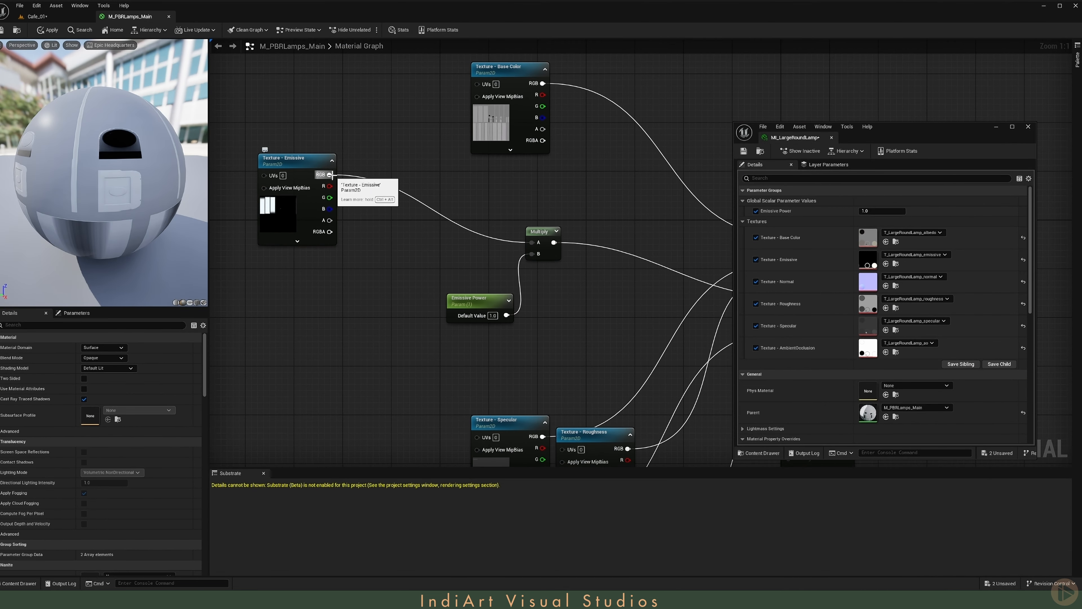
- Insert a Multiply node between the Texture - Emissive output and the existing emissive power Multiply
key(m)
click(409, 215)
drag(330, 174, 415, 244)
key(s)
click(364, 103)
text(T)
drag(426, 125, 531, 243)
key(Delete)
- Add a Constant3Vector coloured white (1.0, 1.0, 1.0) and connect it to the new Multiply node
key(3)
click(379, 123)
drag(399, 129, 461, 141)
double_click(346, 116)
click(454, 304)
- Divide the multiplied emissive result by an EyeAdaptation node, connect it to Emissive Color, and save the material
right_drag(514, 332, 380, 302)
drag(421, 212, 477, 235)
text(div)
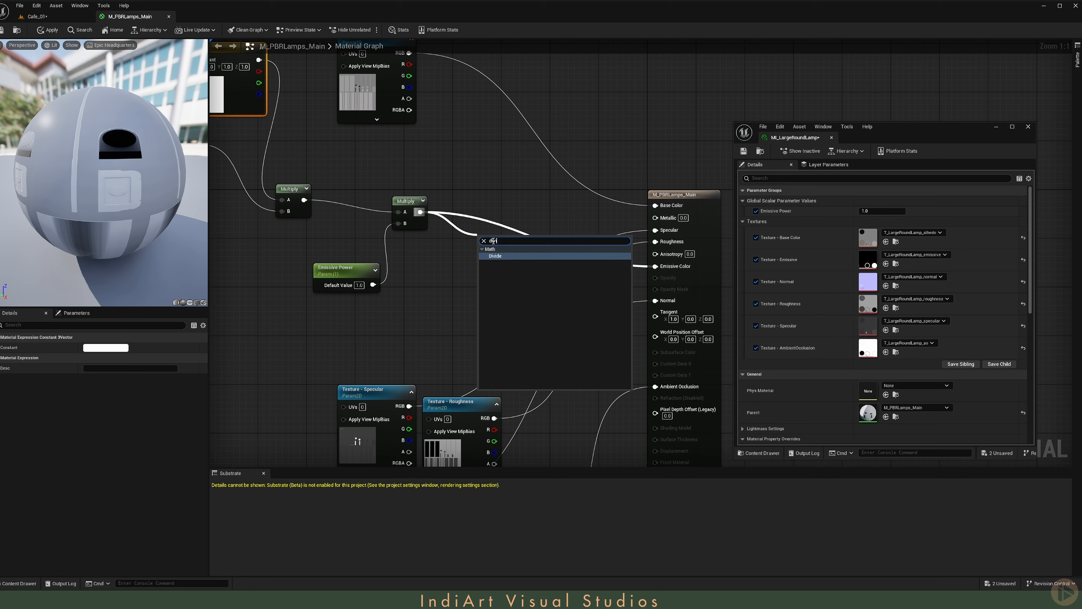
key(Return)
right_click(419, 307)
text(eye)
key(Return)
drag(437, 313, 380, 305)
drag(404, 321, 484, 263)
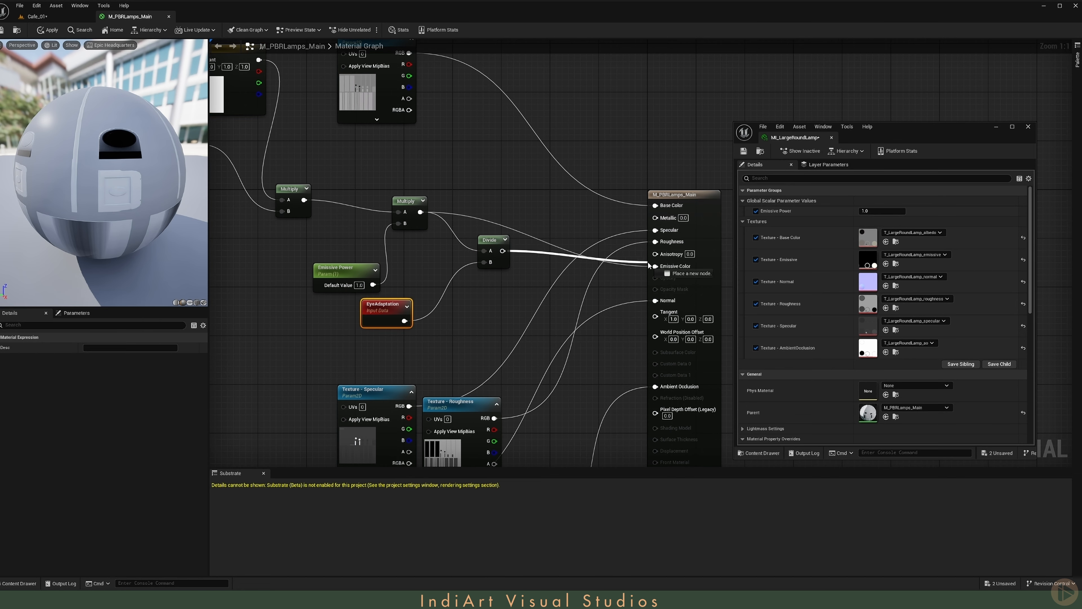
scroll(484, 263, down, 2)
right_drag(440, 351, 385, 360)
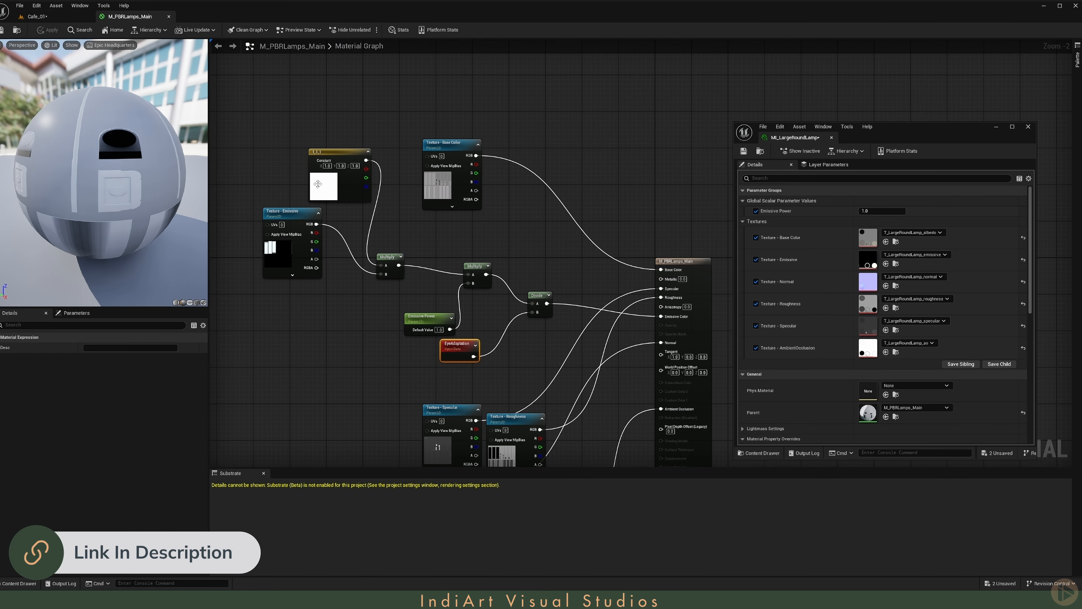
- Convert the white colour constant to a parameter named Tint and apply the material changes
right_click(321, 187)
click(351, 210)
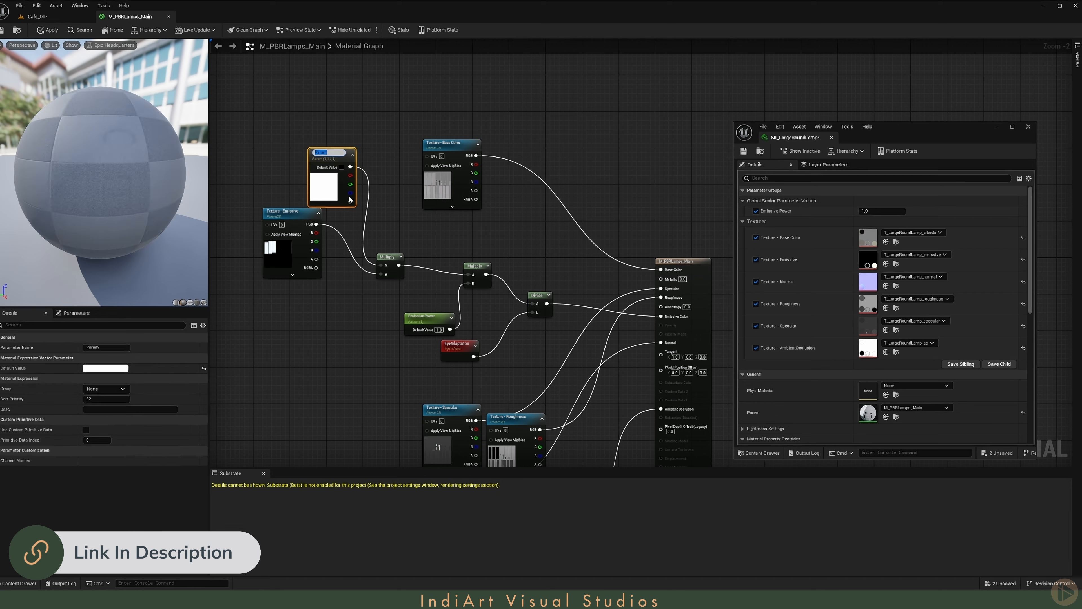
text(Tint)
click(50, 29)
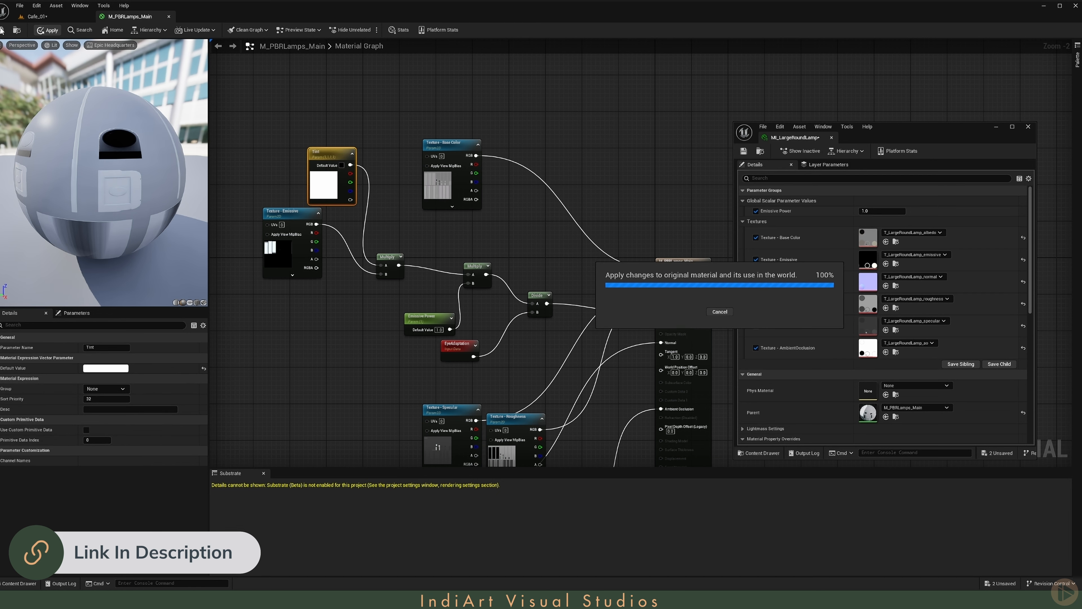
- In MI_LargeRoundLamp, set Tint to the light orange of the reference palette and Emissive Power to 5.0
click(38, 16)
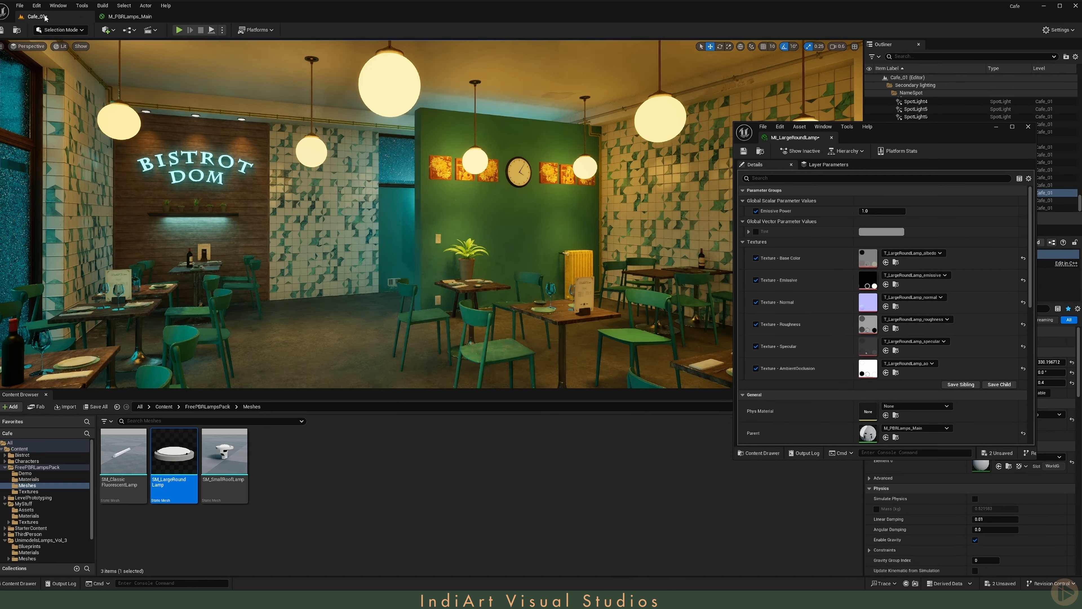
click(889, 231)
click(1042, 309)
click(719, 482)
click(1008, 420)
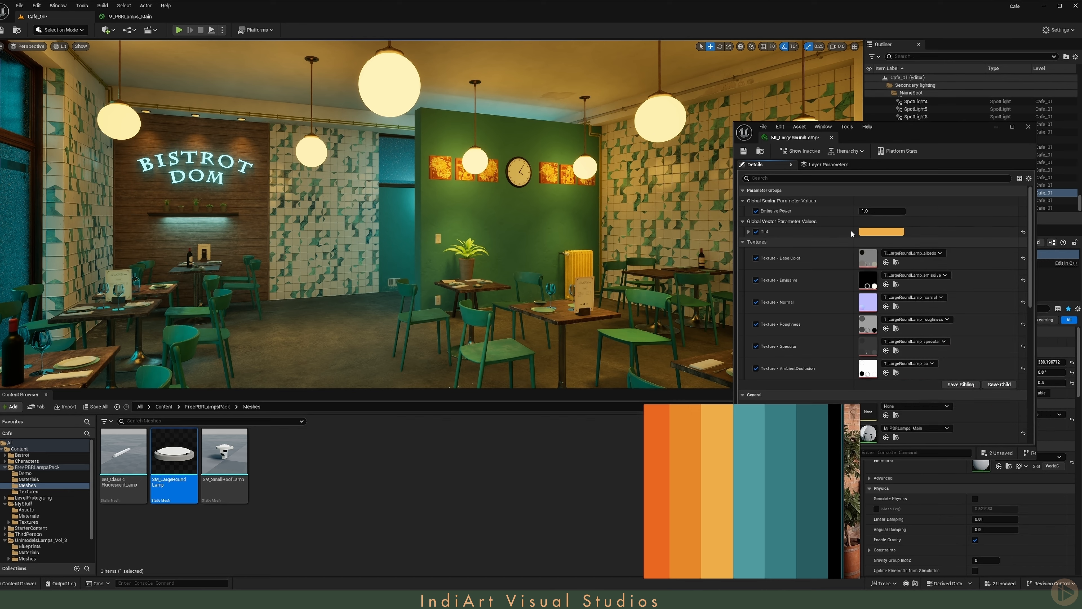
click(872, 210)
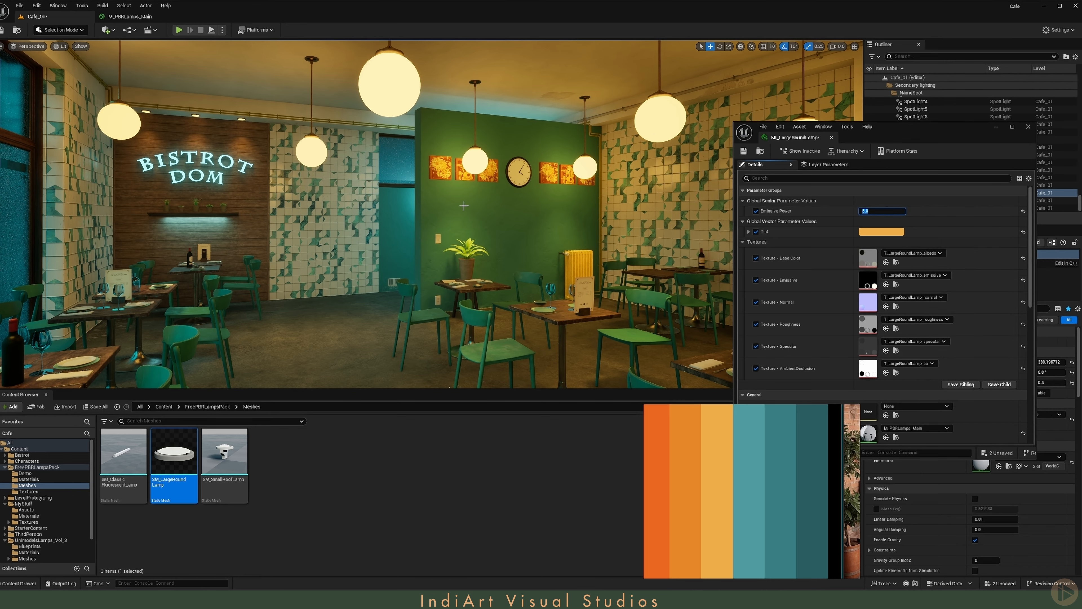
key(g)
mouse_move(464, 206)
right_down()
mouse_move(592, 206)
mouse_move(348, 209)
mouse_move(443, 207)
right_up()
key(g)
- Place SM_ClassicFluorescentLamp on the wooden wall below the plant shelf and rotate it horizontal, parallel to the shelf
key(w)
key(w)
right_drag(398, 235, 324, 232)
scroll(398, 235, down, 2)
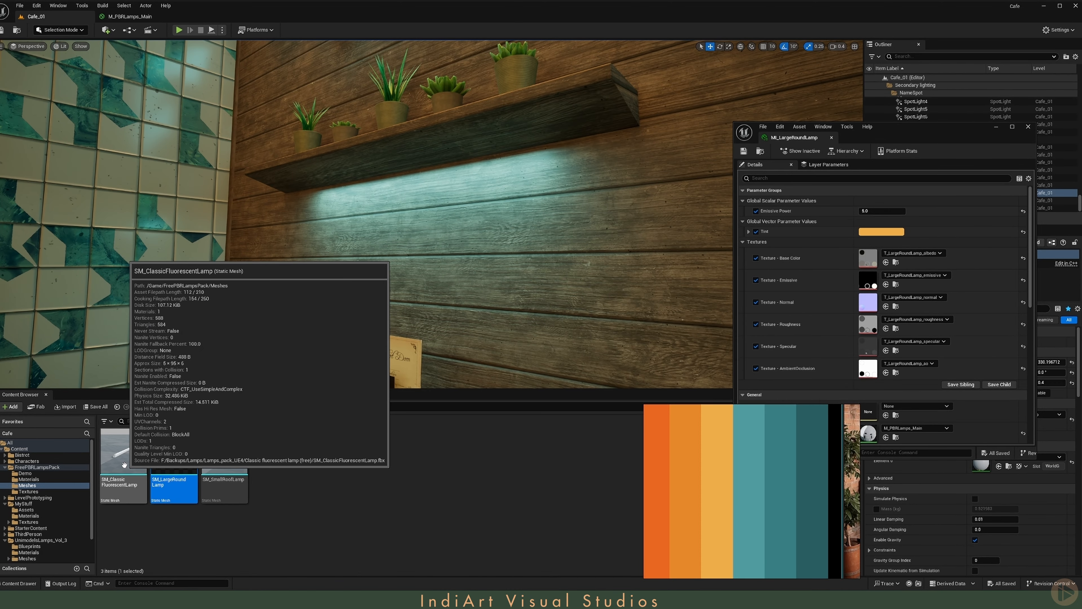
drag(123, 451, 423, 220)
key(e)
drag(432, 258, 461, 224)
key(w)
key(g)
right_drag(461, 226, 473, 248)
- Copy the location of the RectLight under the shelf to the fluorescent lamp
click(372, 133)
drag(933, 129, 660, 231)
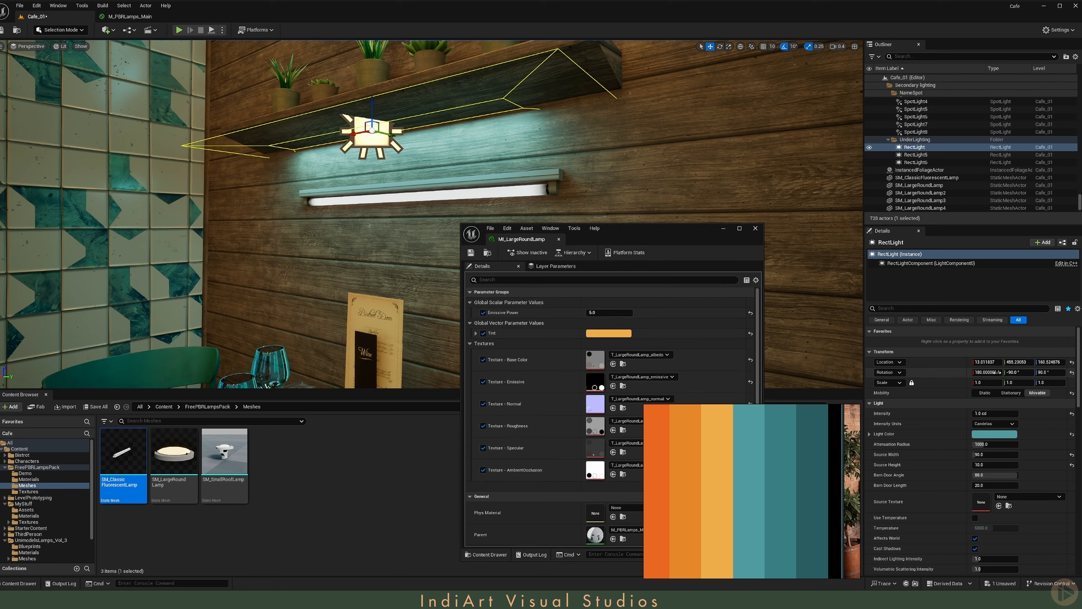
right_click(947, 364)
click(972, 381)
click(488, 195)
right_click(931, 360)
click(955, 385)
- Raise the fluorescent lamp to a Z location of about 165.5 under the shelf and tilt it about -15° in Y
right_drag(460, 188, 358, 170)
key(d)
scroll(362, 179, down, 3)
drag(355, 140, 369, 101)
key(d)
right_drag(369, 102, 293, 88)
key(e)
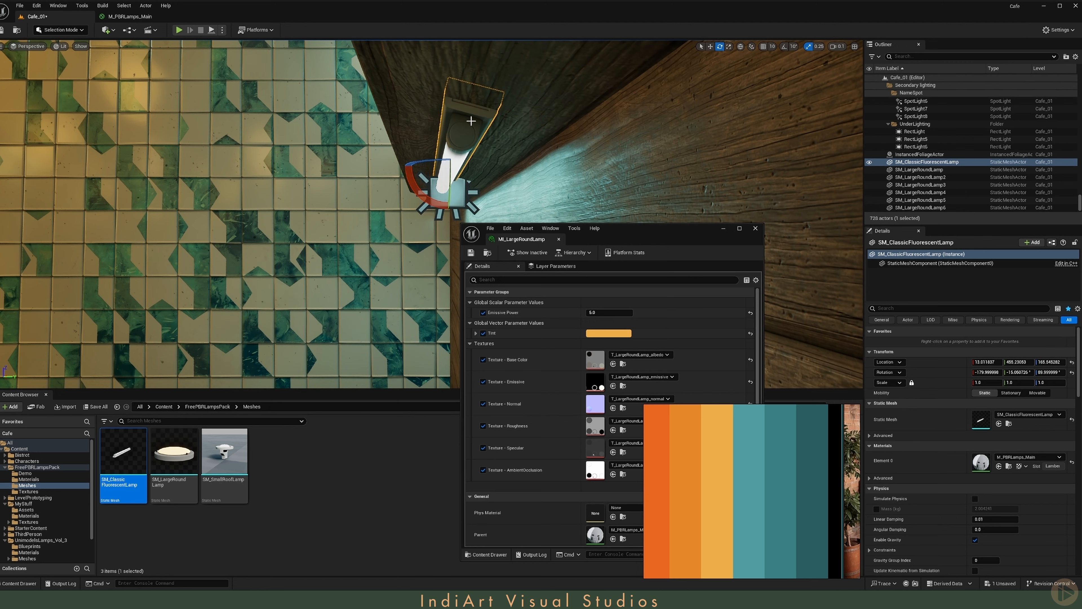
- Examine how the fluorescent lamp sits under the shelf from close up and from the dining area
key(w)
mouse_move(471, 121)
right_down()
mouse_move(464, 95)
mouse_move(452, 145)
mouse_move(453, 123)
right_up()
key(s)
scroll(471, 121, up, 3)
key(w)
scroll(452, 123, down, 2)
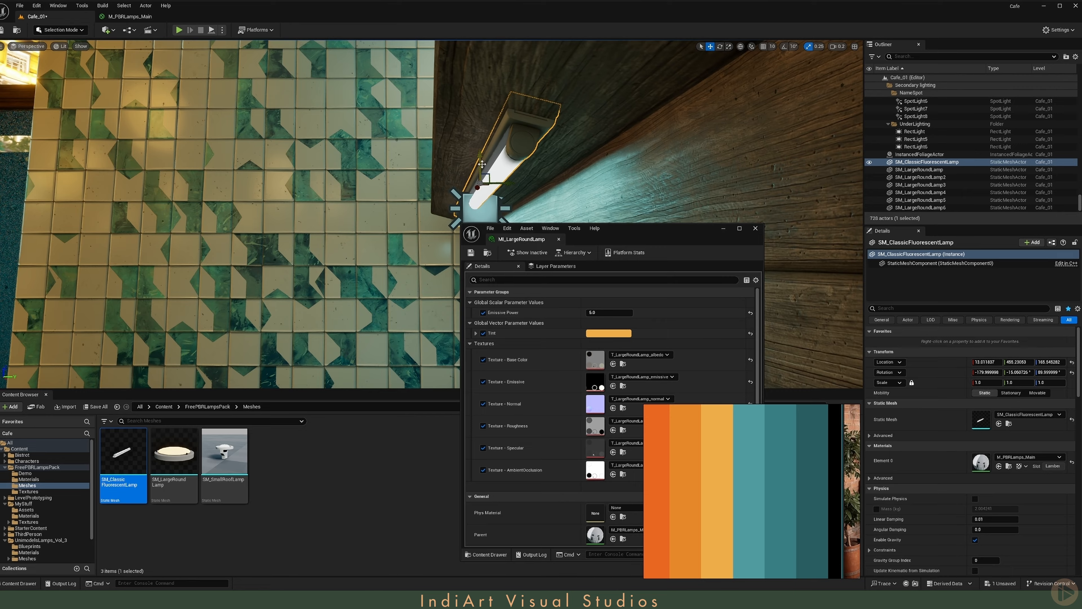
key(s)
scroll(473, 153, up, 3)
right_drag(482, 164, 368, 105)
key(g)
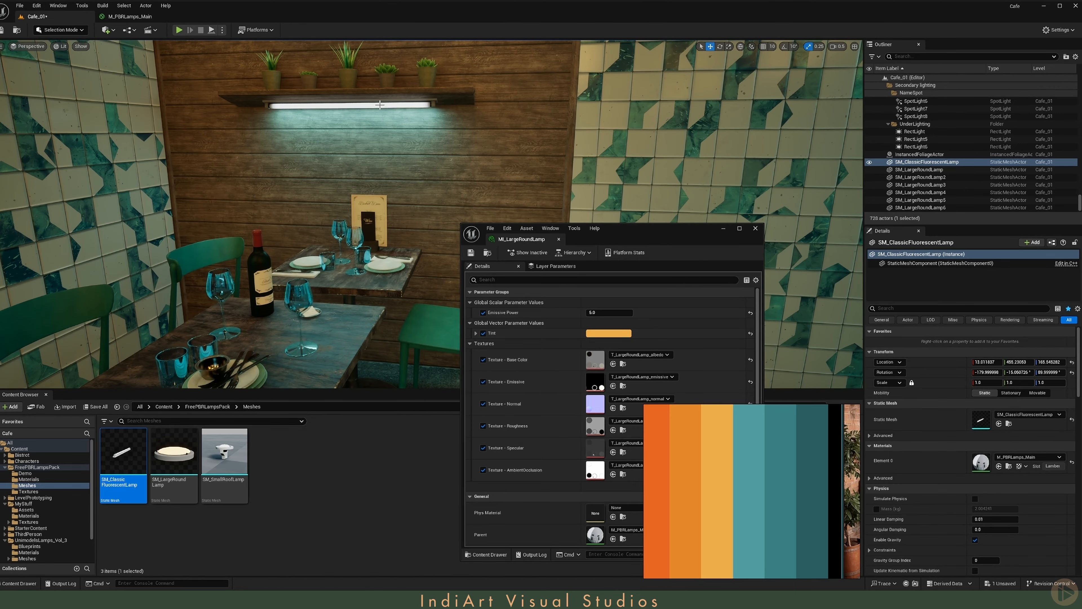
- Close the M_PBRLamps_Main editor and create a material instance from M_PBRLamps_Main in the Materials folder
click(142, 17)
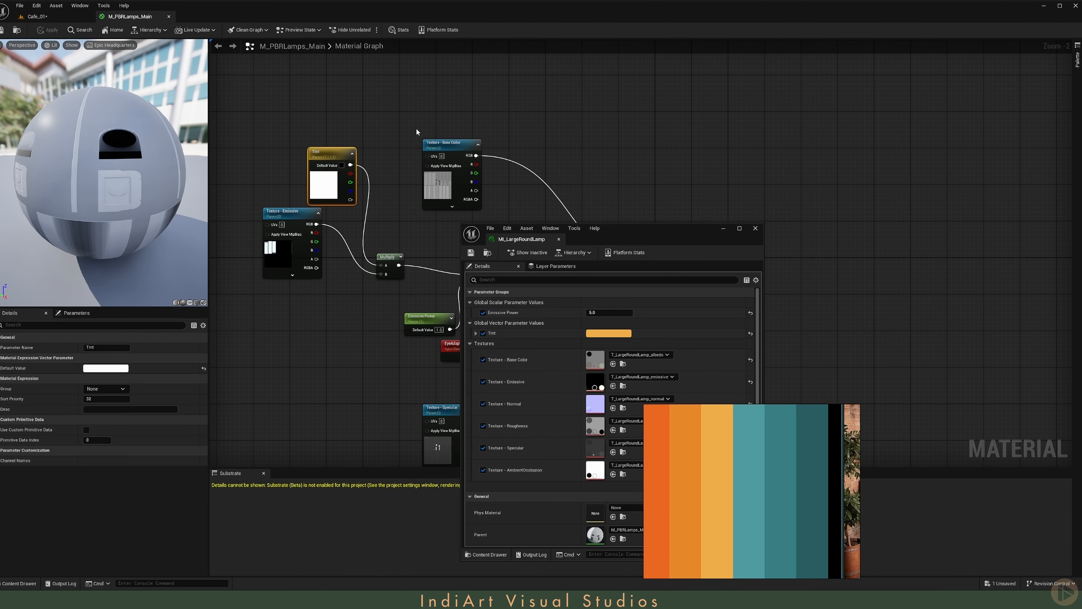
click(168, 16)
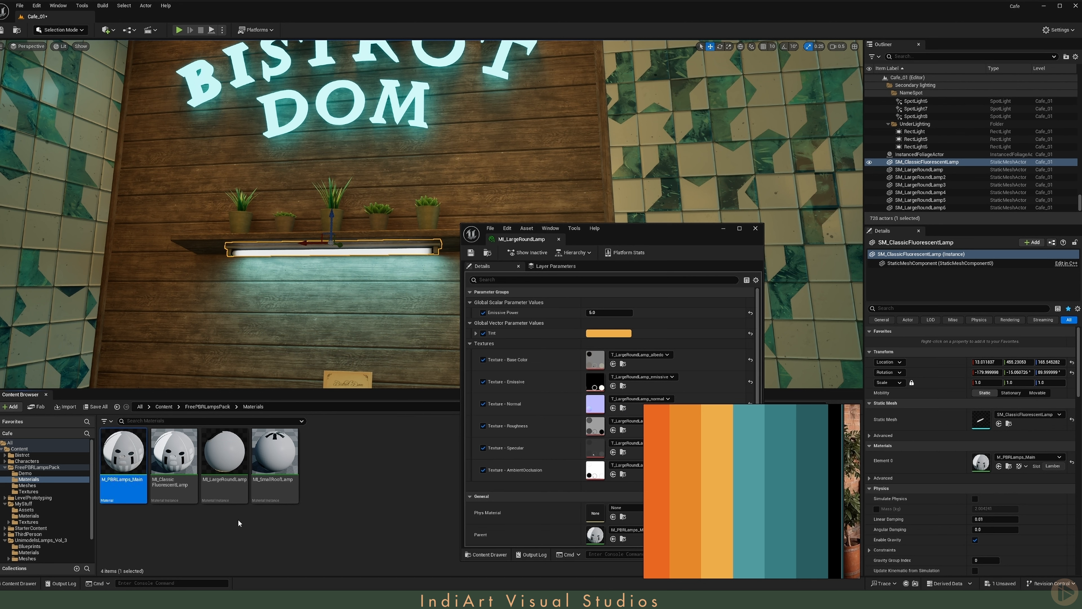
right_click(120, 481)
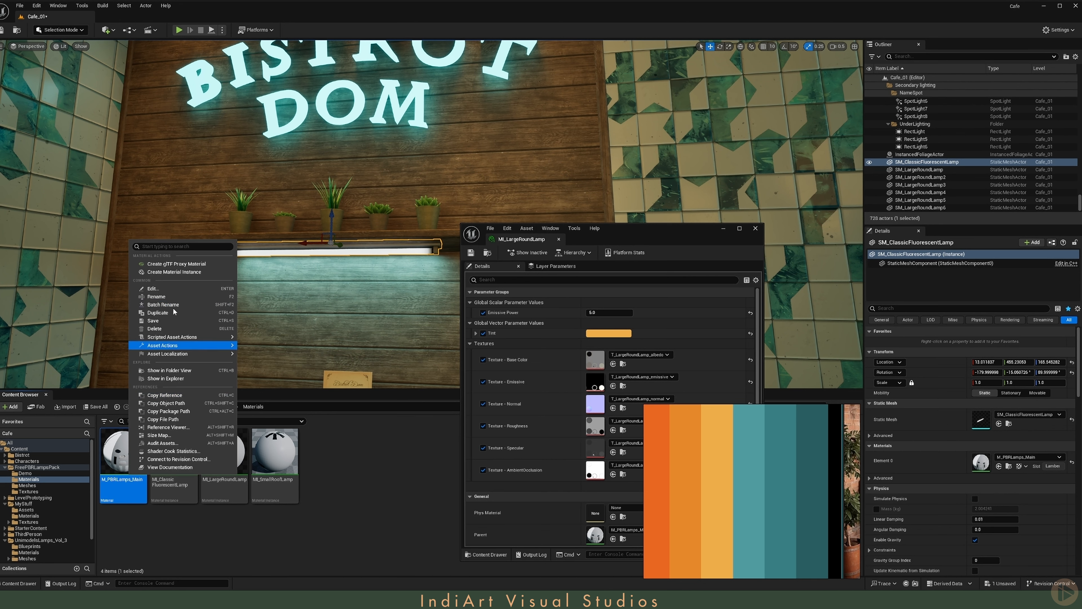
click(184, 272)
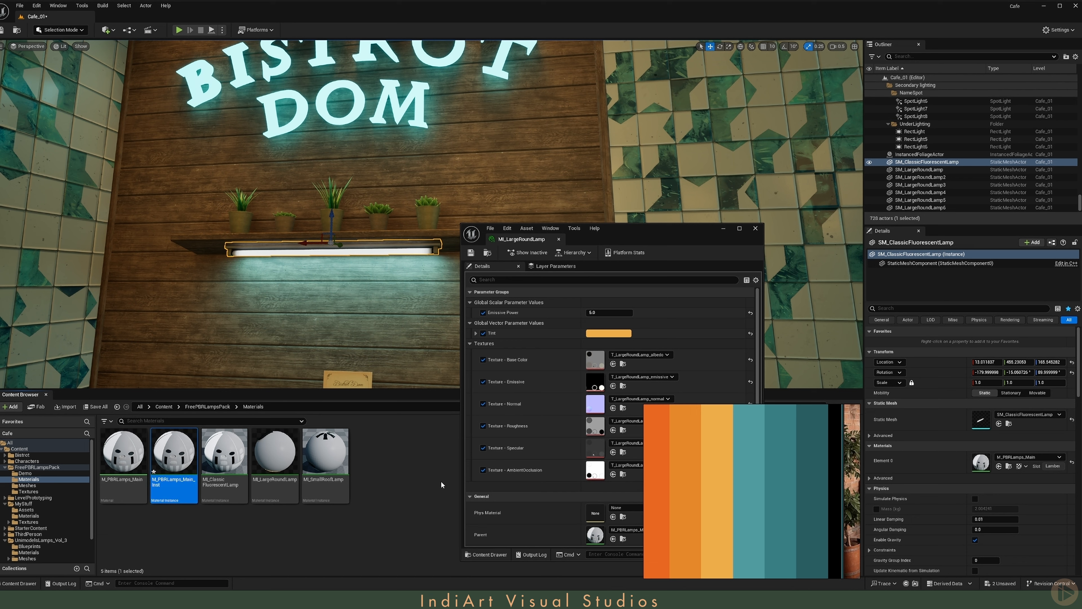
- Assign M_PBRLamps_Main_Inst to the fluorescent lamp, and set the instance's Tint to the palette's light teal and Emissive Power to 5.0
click(1000, 466)
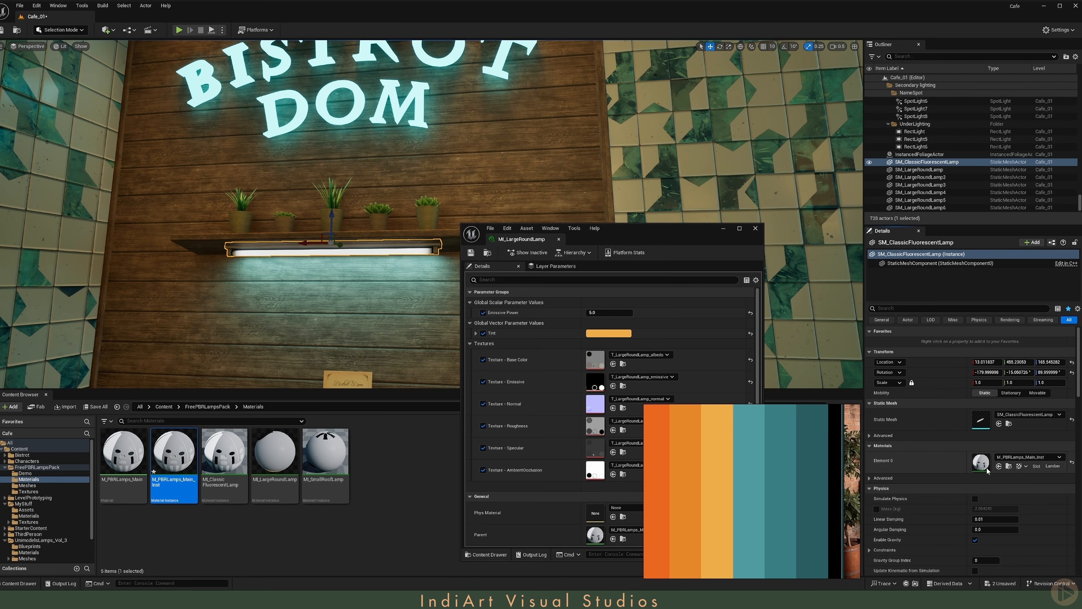
double_click(171, 472)
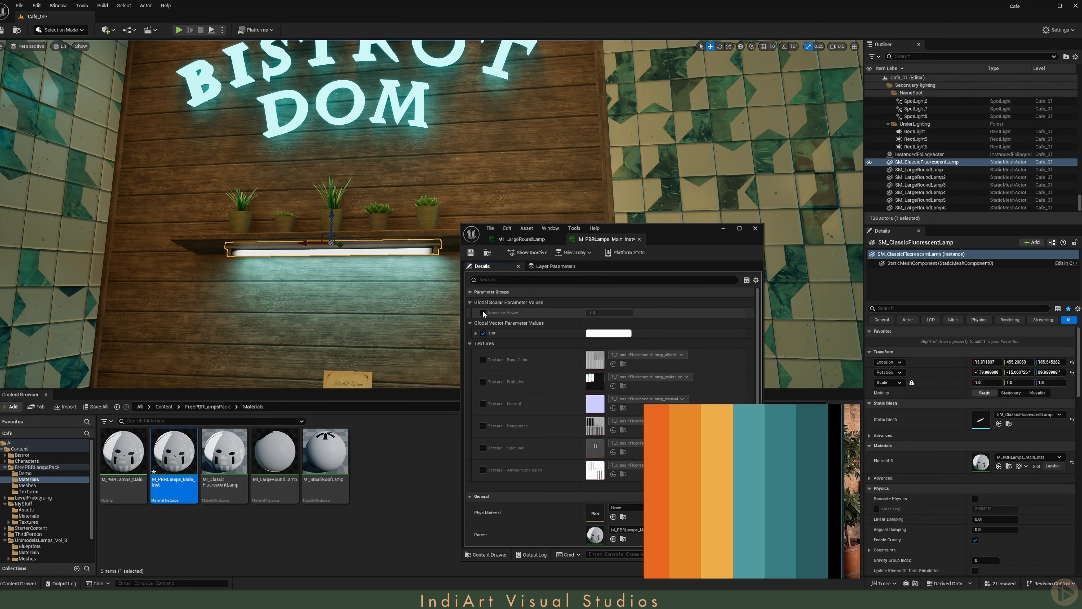
click(599, 336)
drag(727, 438, 871, 329)
click(751, 412)
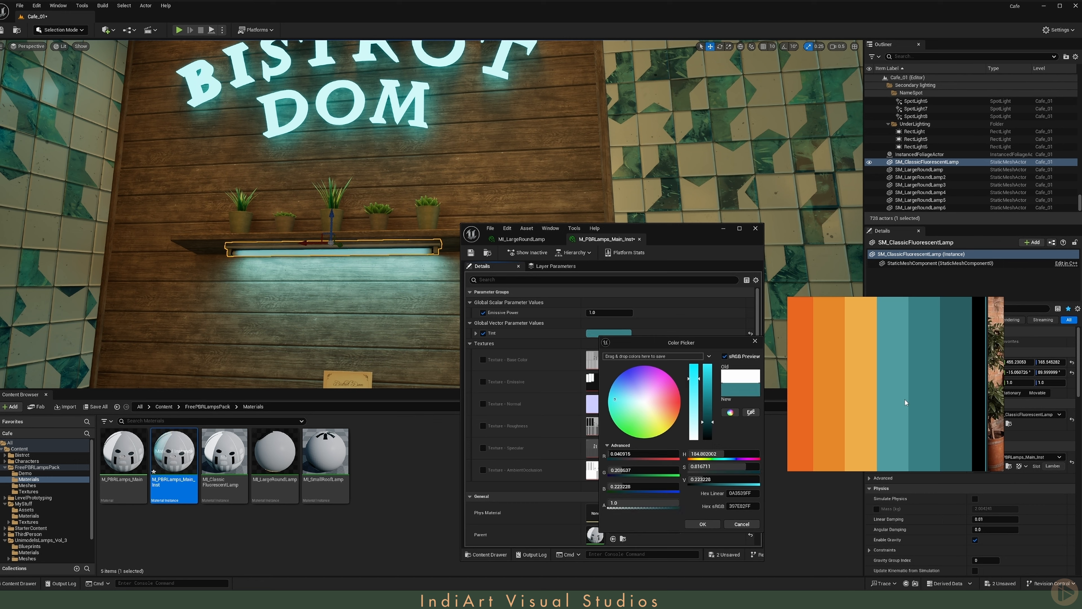
click(905, 399)
click(703, 523)
click(608, 313)
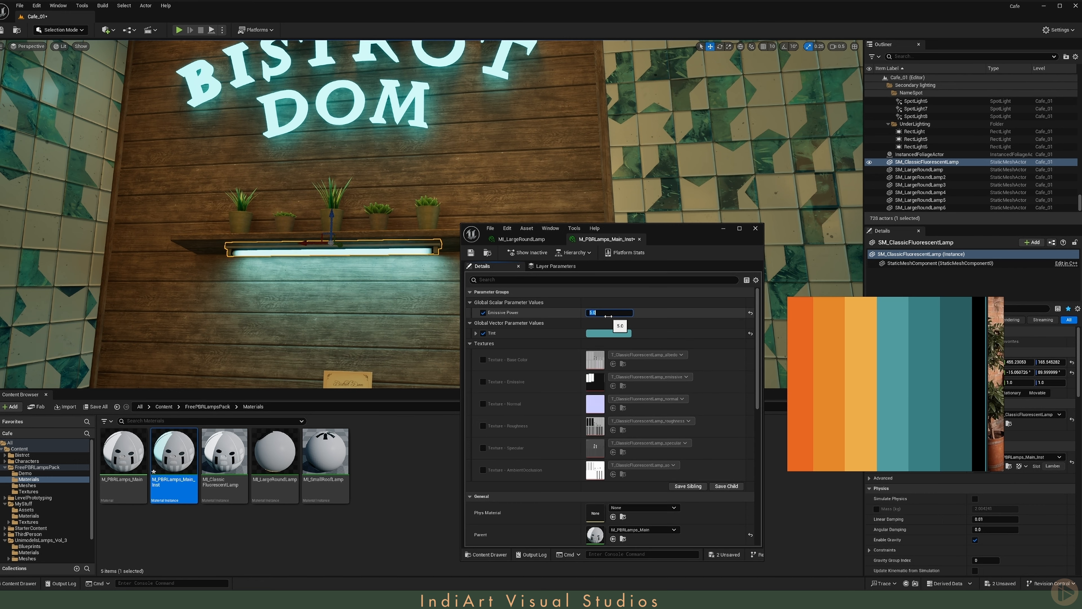
- Examine the node graph of the parent material M_PBRLamps_Main, then close it and minimise the instance editor
double_click(596, 536)
right_drag(363, 180, 457, 218)
scroll(448, 164, down, 4)
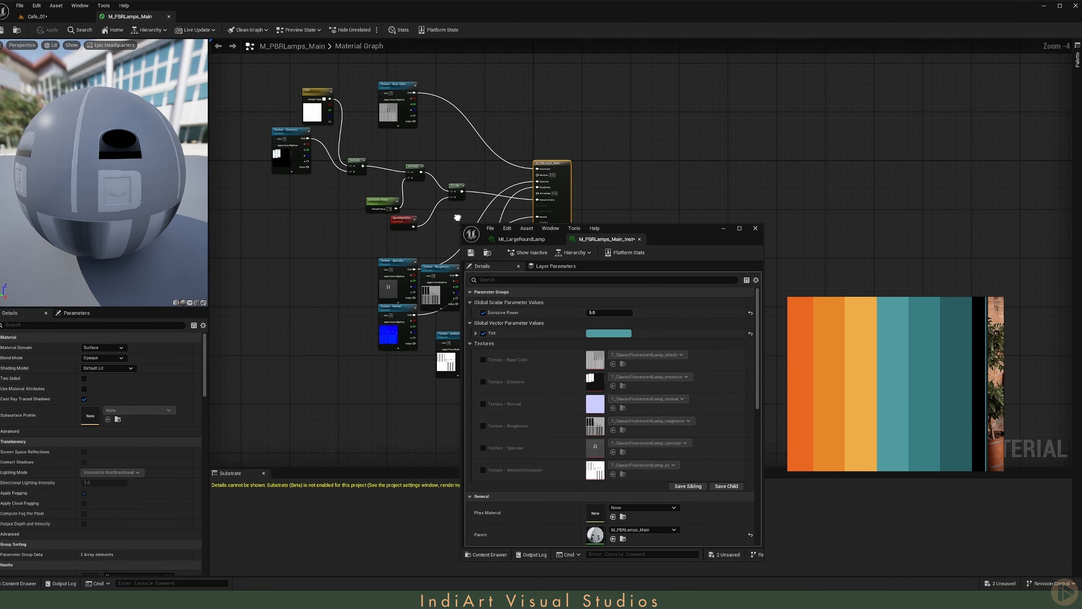
drag(664, 236, 301, 320)
scroll(287, 167, up, 4)
click(169, 17)
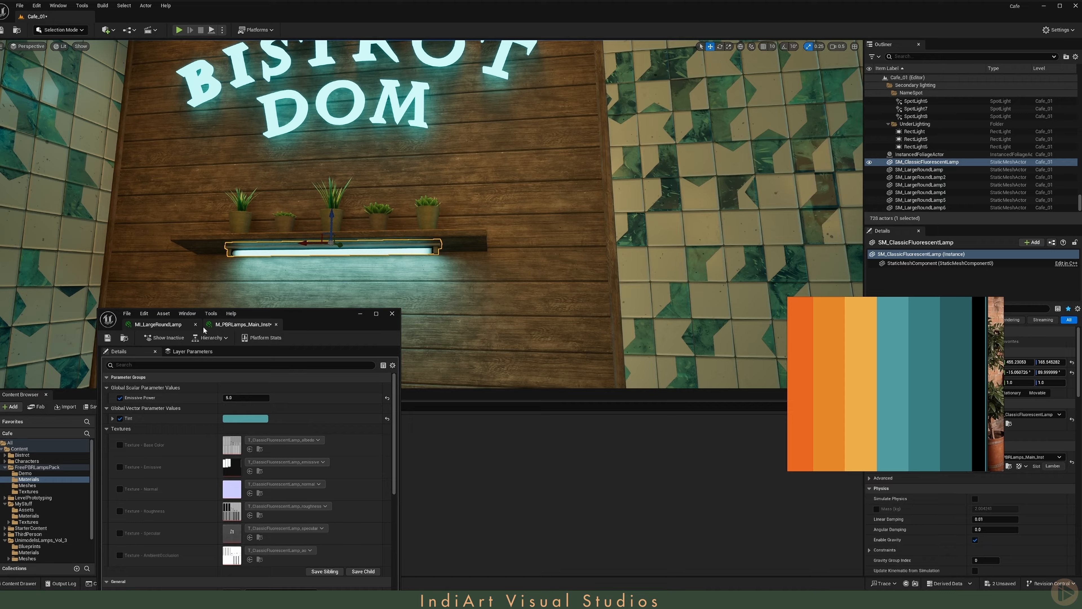
click(361, 314)
- Examine the teal glow of the shelf lighting from across the dining area and along the picture wall
key(s)
right_drag(369, 304, 369, 303)
scroll(369, 303, up, 3)
key(g)
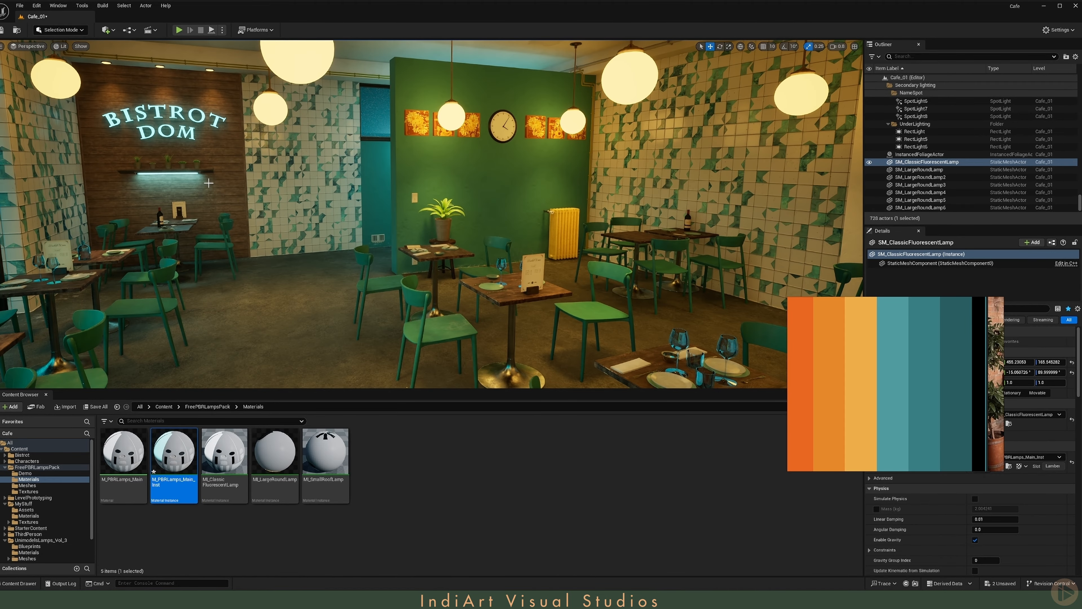
right_drag(207, 175, 765, 208)
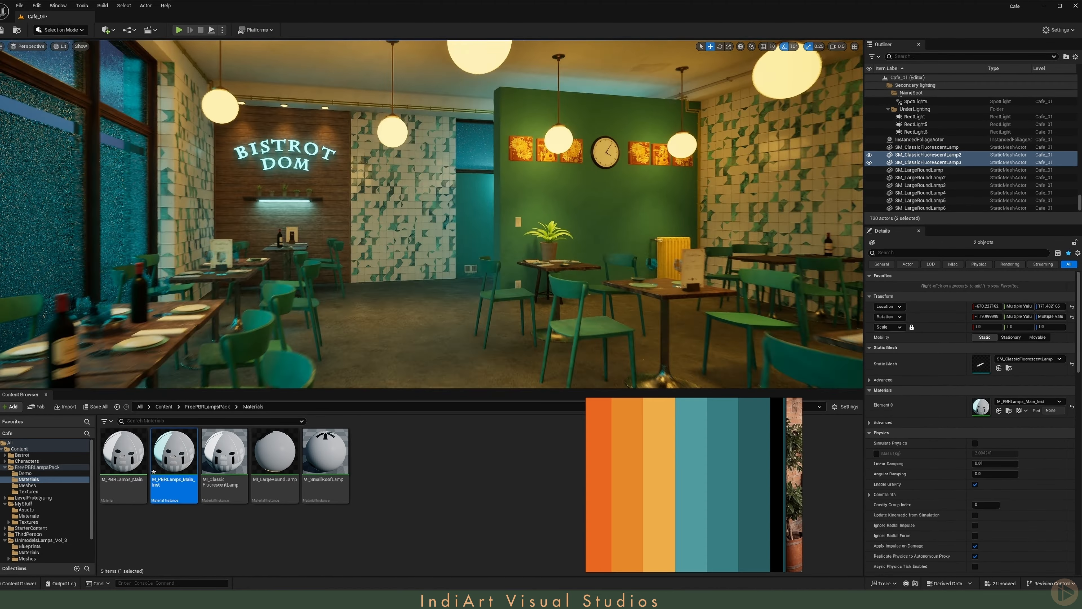
right_drag(428, 242, 428, 241)
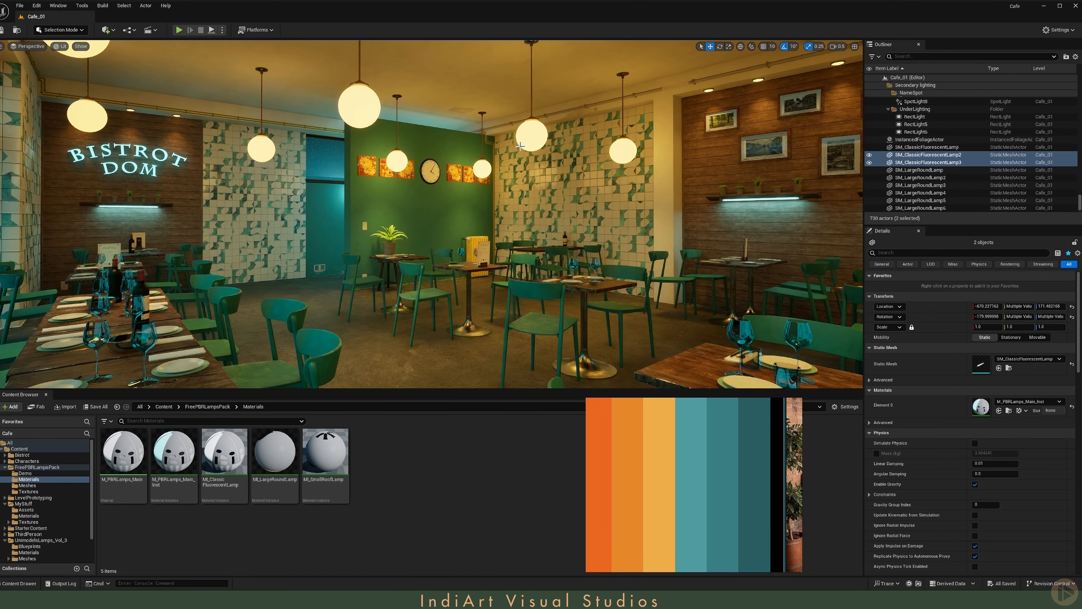
right_drag(428, 242, 420, 214)
- Select the hanging globe lamp near the green wall and search the Bistrot content for its BP_Lamp blueprint
click(537, 157)
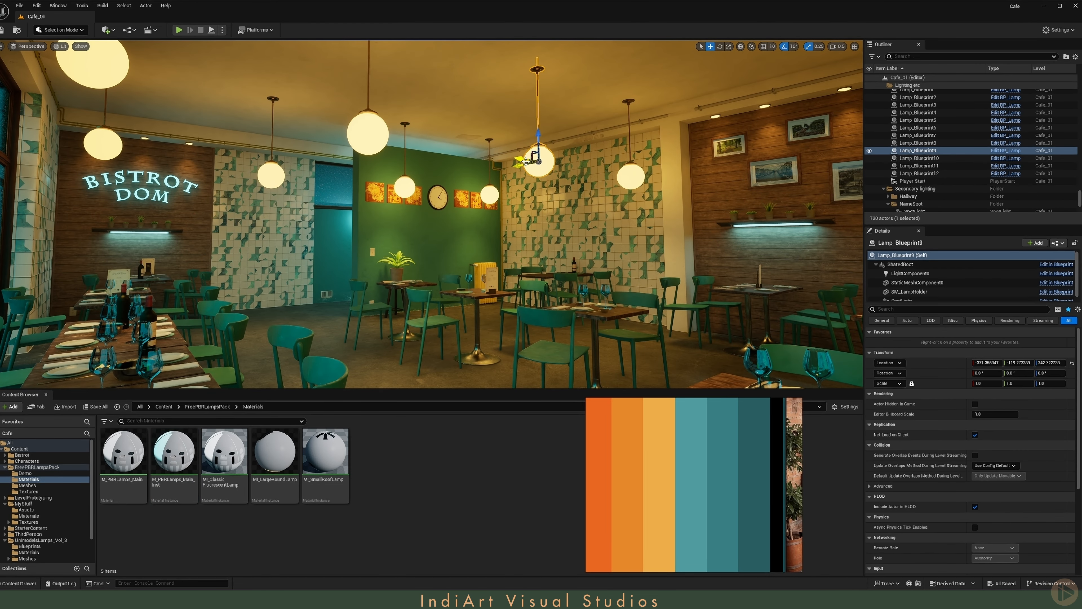
click(917, 152)
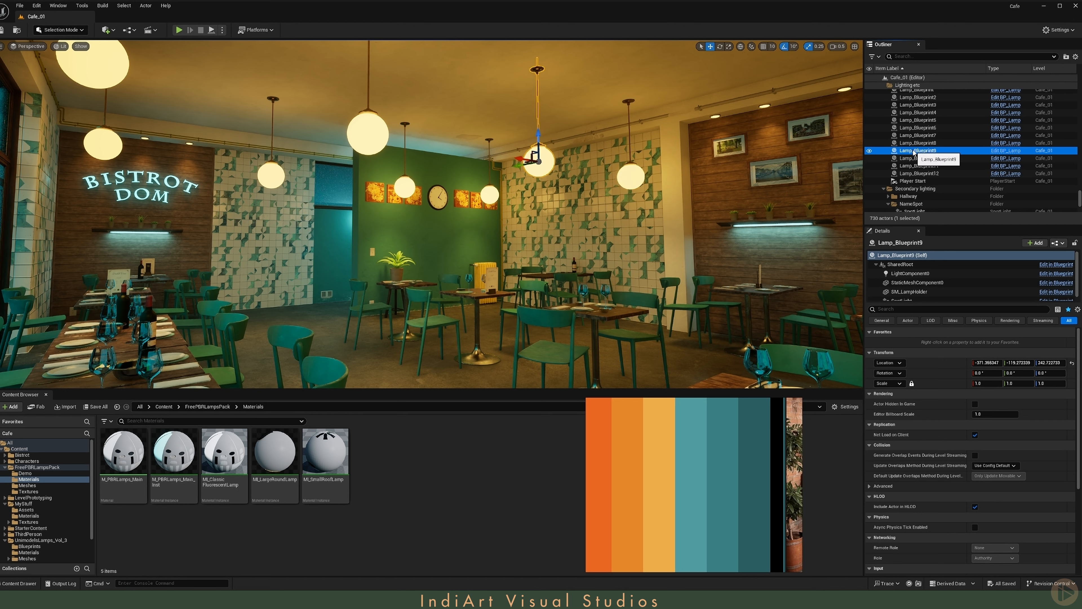
click(26, 449)
text(Lamp_Blueprint9)
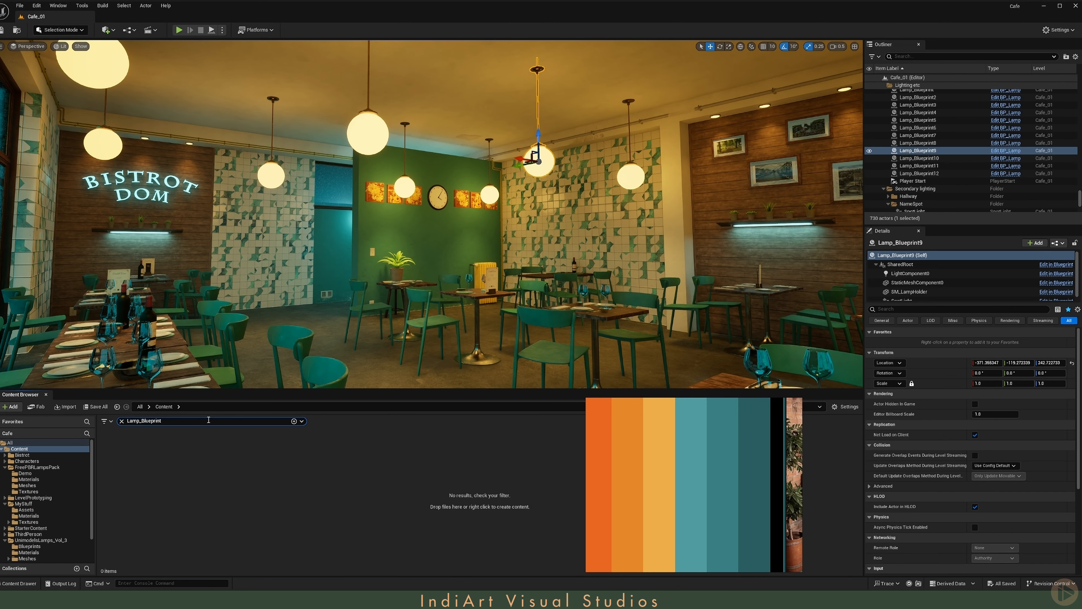
text(BP_Lamp)
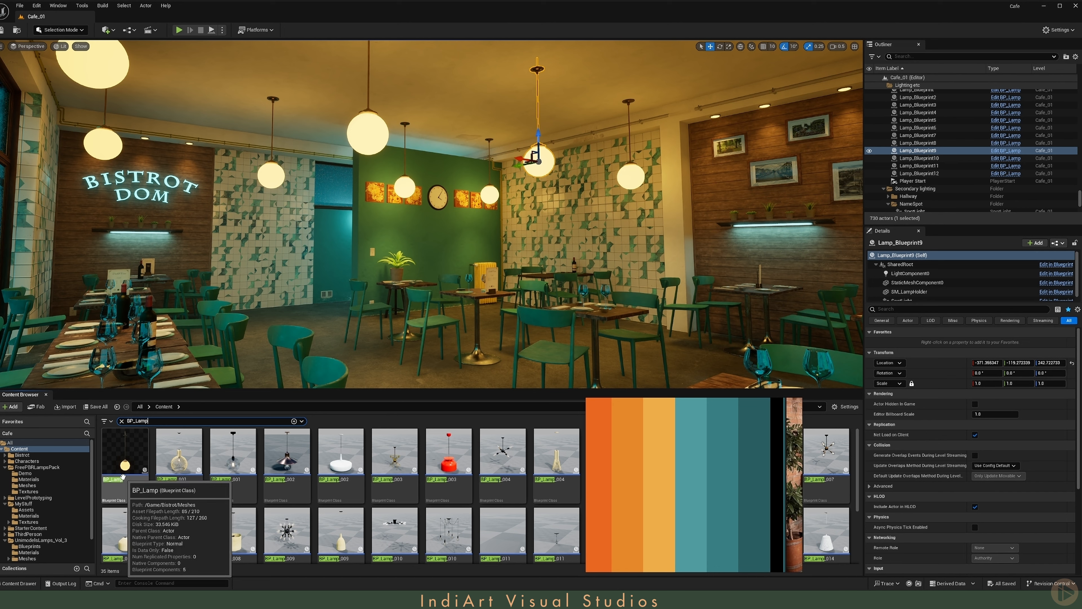
click(22, 455)
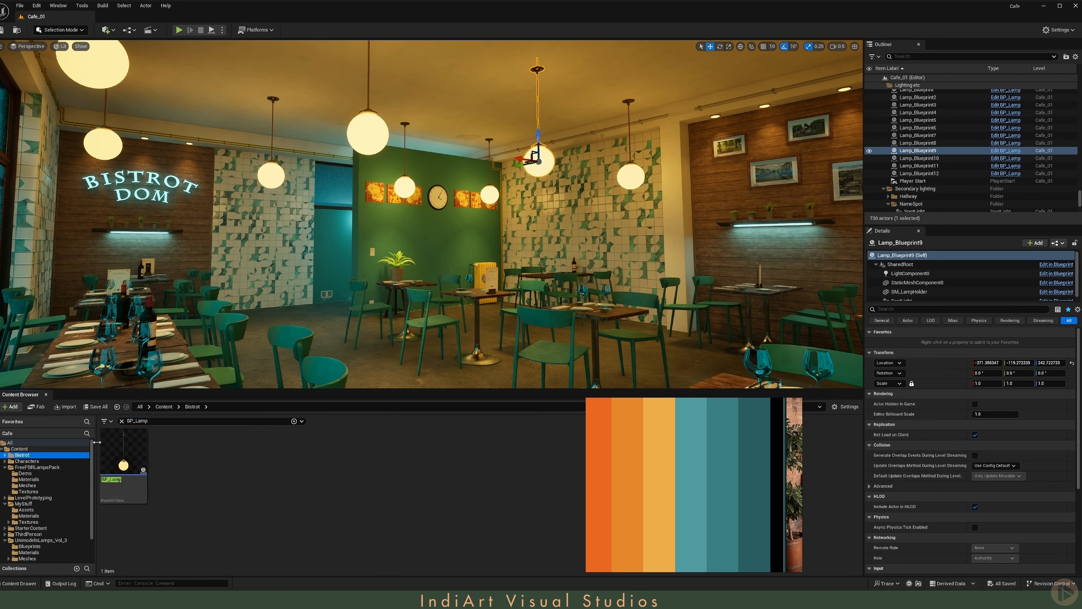
- Duplicate the BP_Lamp blueprint in Bistrot/Meshes as BP_Lamp_1 and open the copy's viewport
click(121, 421)
click(178, 466)
double_click(177, 466)
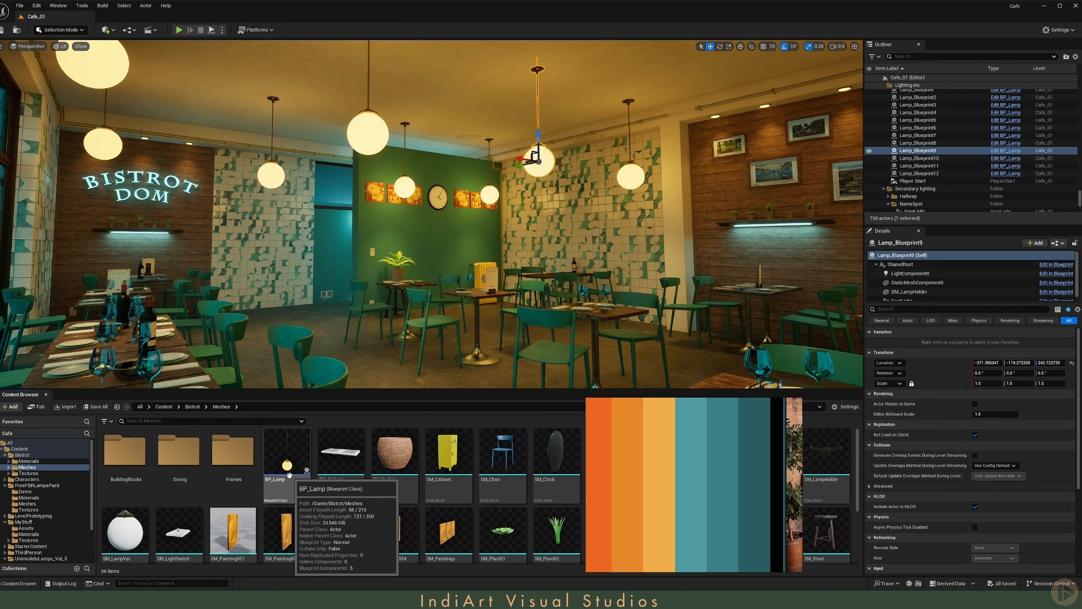
click(289, 475)
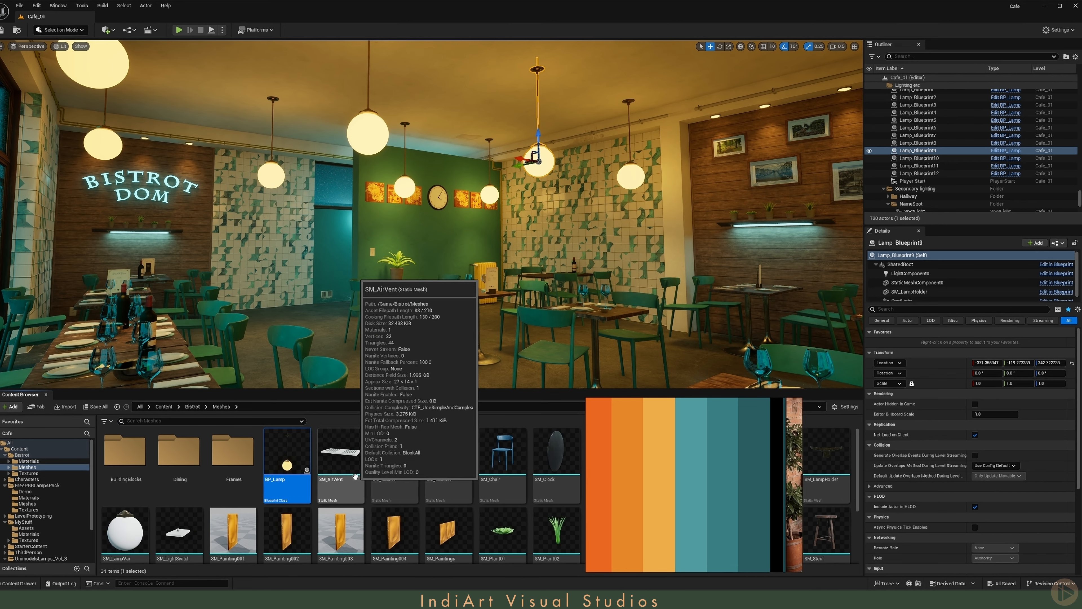
key(ctrl+d)
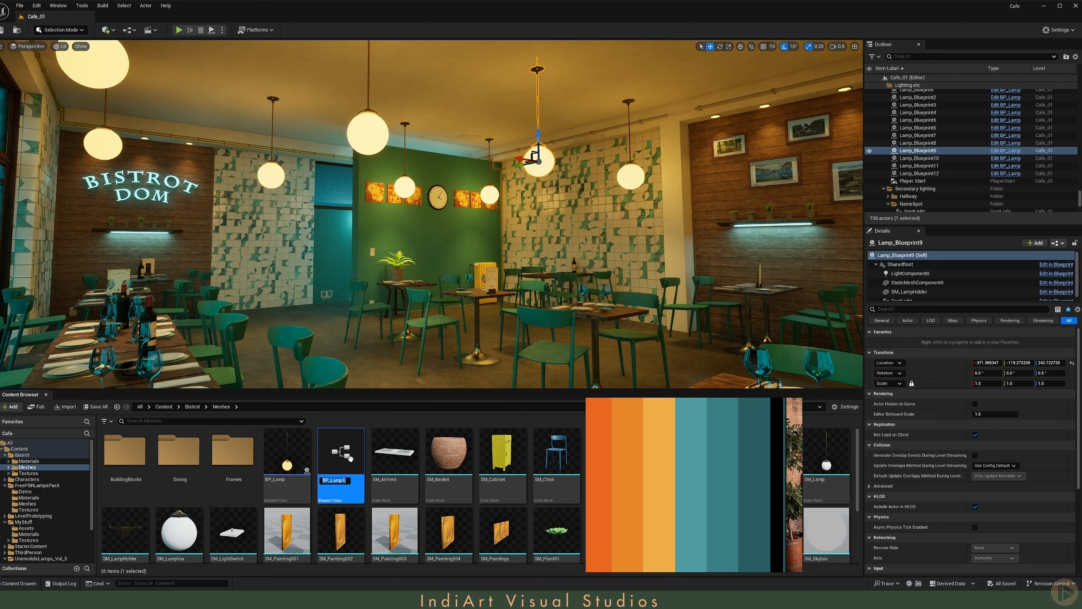
key(Return)
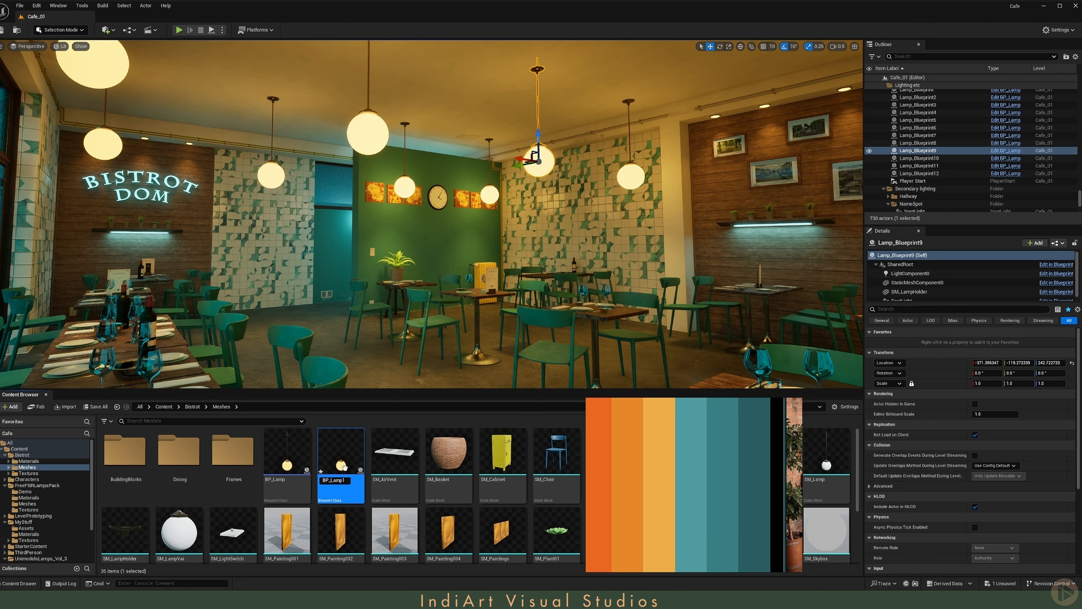
double_click(341, 467)
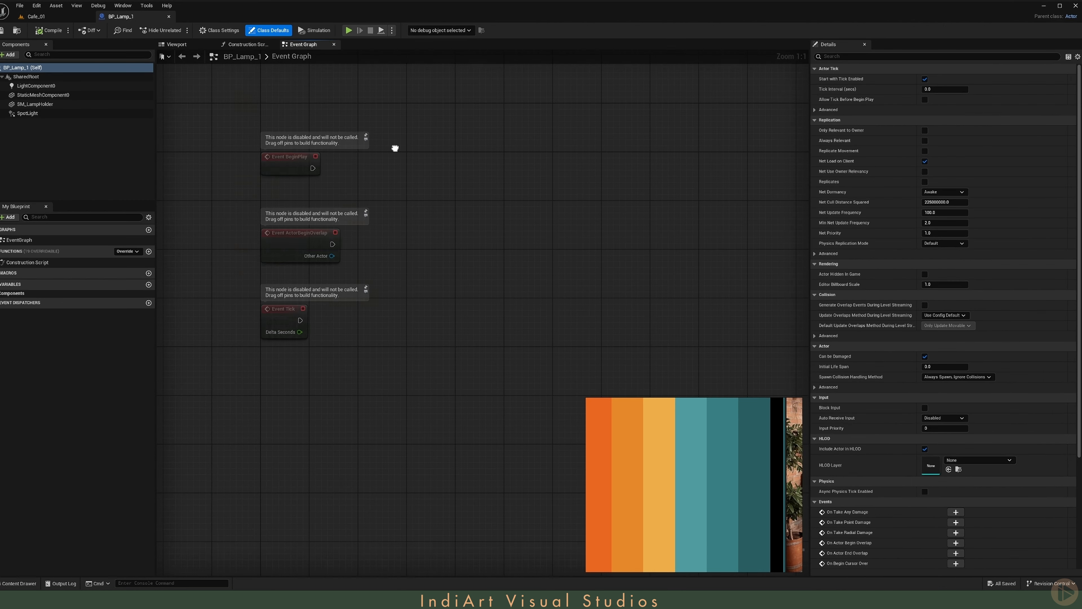
click(189, 46)
click(77, 105)
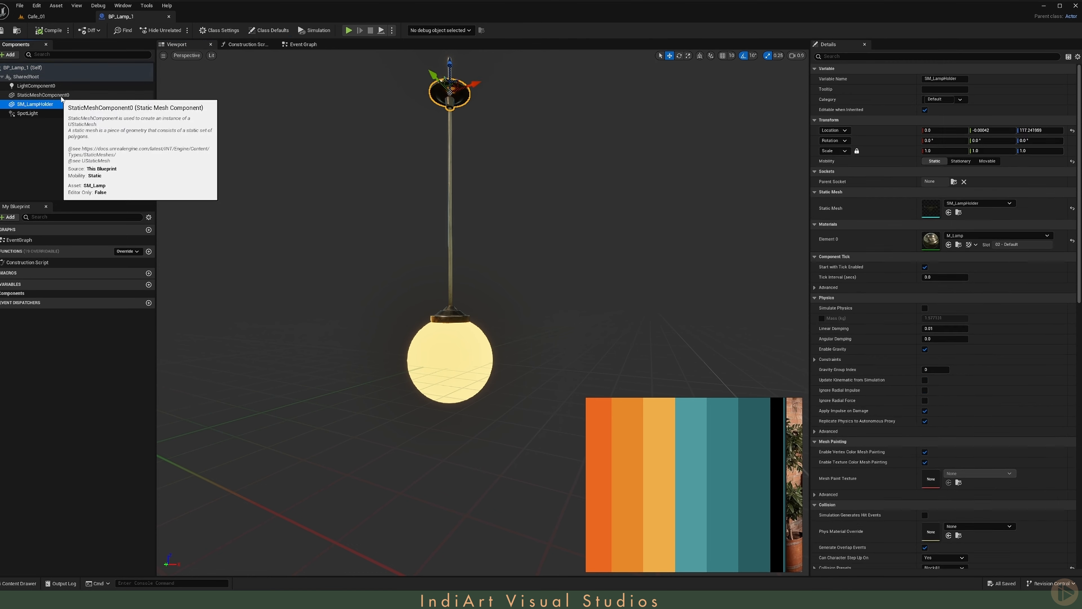
key(Delete)
key(ctrl+z)
click(70, 97)
key(Delete)
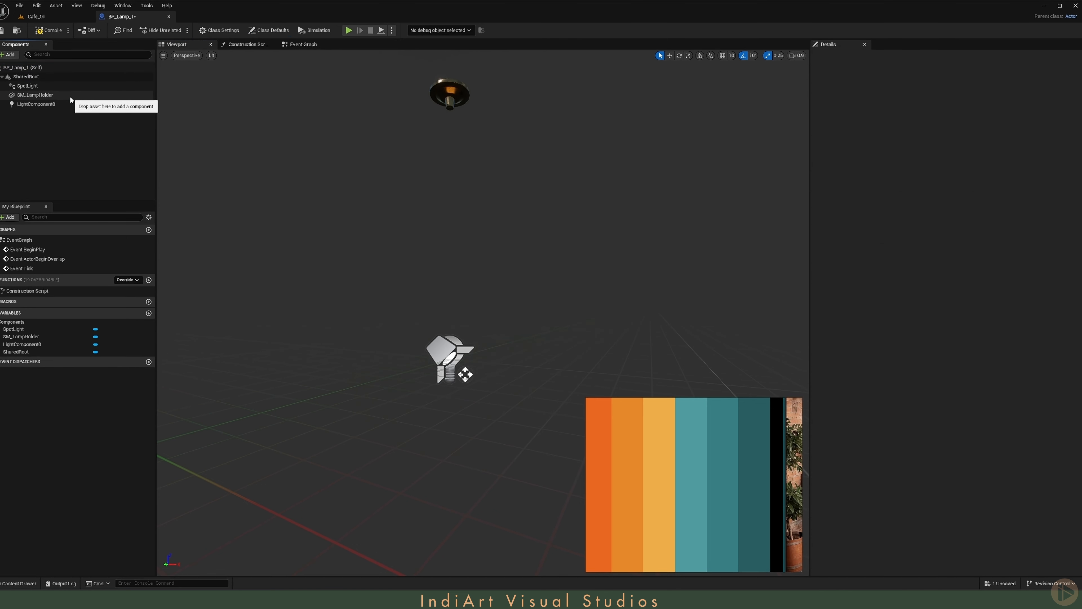
key(ctrl+z)
- Replace the StaticMeshComponent0 and SM_LampHolder components of BP_Lamp_1 with a new Static Mesh component
click(70, 97)
ctrl+click(70, 104)
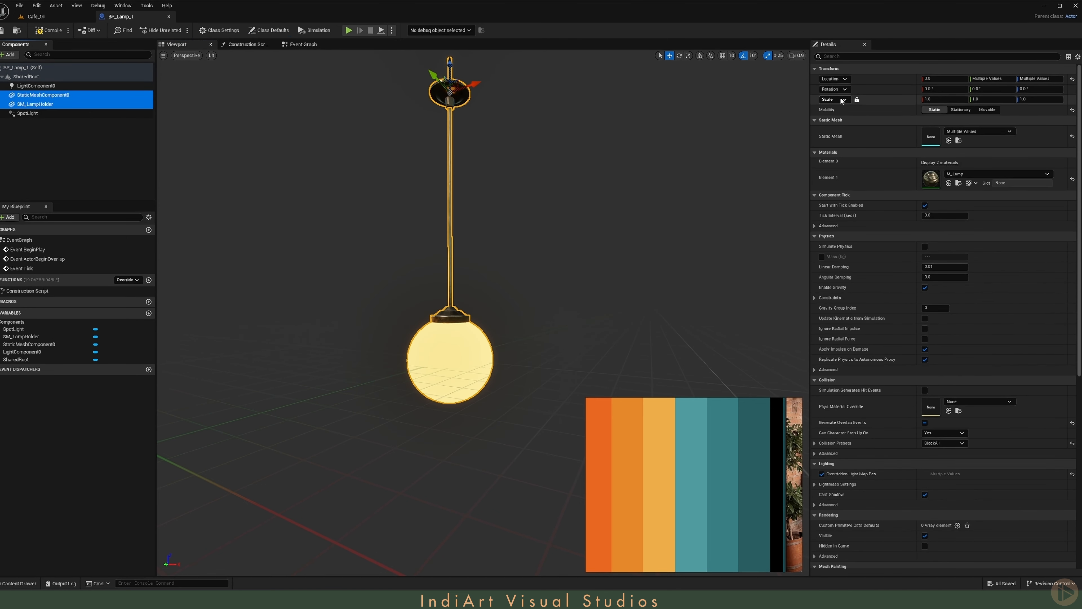
right_drag(495, 176, 503, 162)
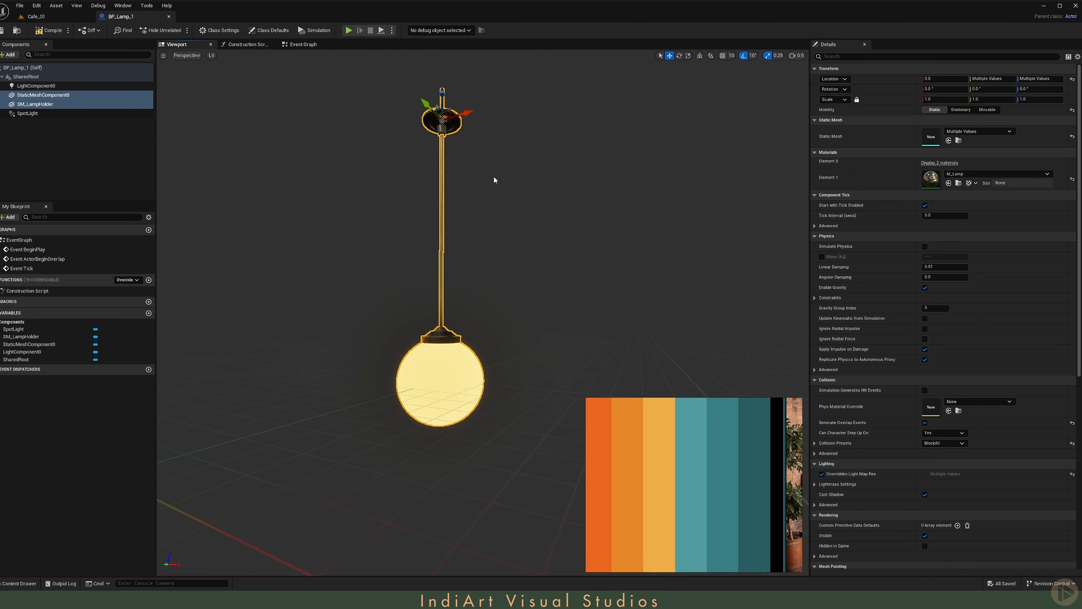
key(Delete)
click(6, 55)
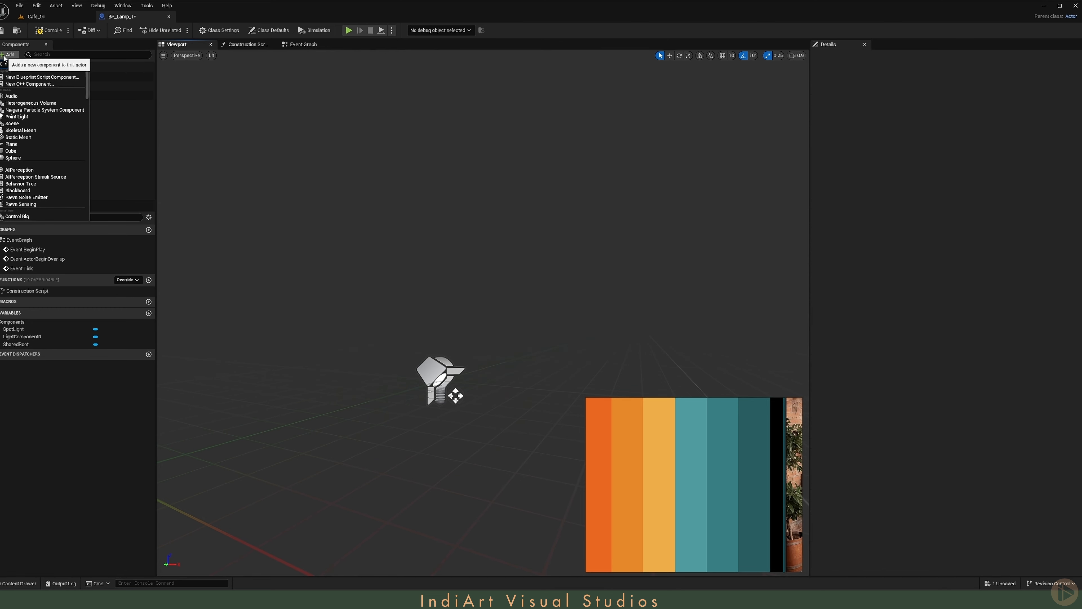
text(staticm)
click(40, 145)
- Return to the Cafe_01 level and open the Meshes folder of UnimodelsLamps_Vol_3
click(38, 16)
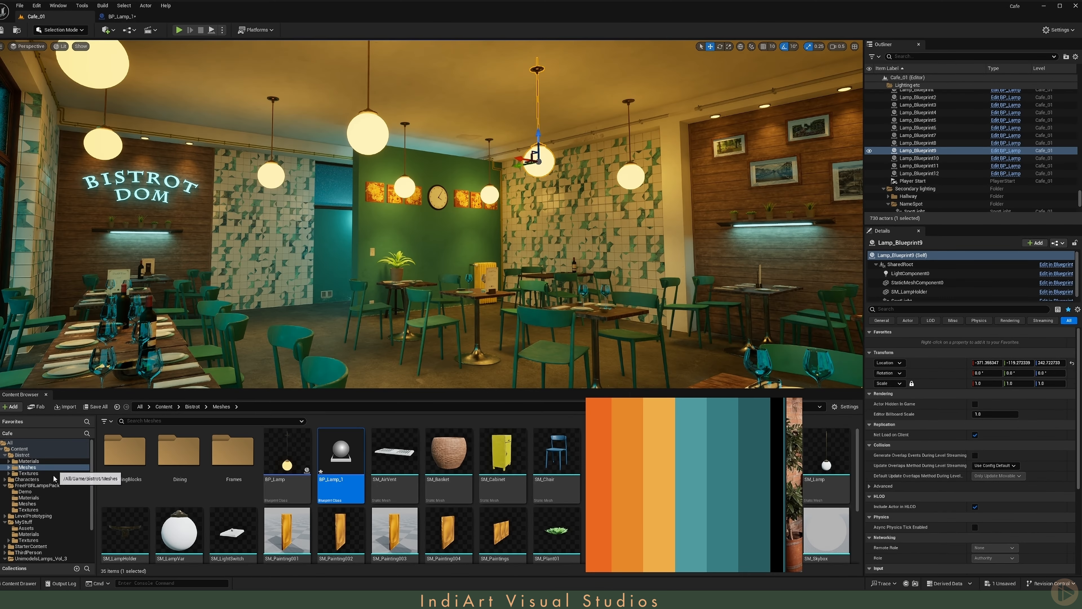
click(47, 485)
double_click(228, 480)
scroll(63, 535, down, 3)
click(43, 510)
double_click(223, 479)
- Look through the reference board for the green-tiled café photo with hanging pendant lamps
right_drag(682, 484, 929, 308)
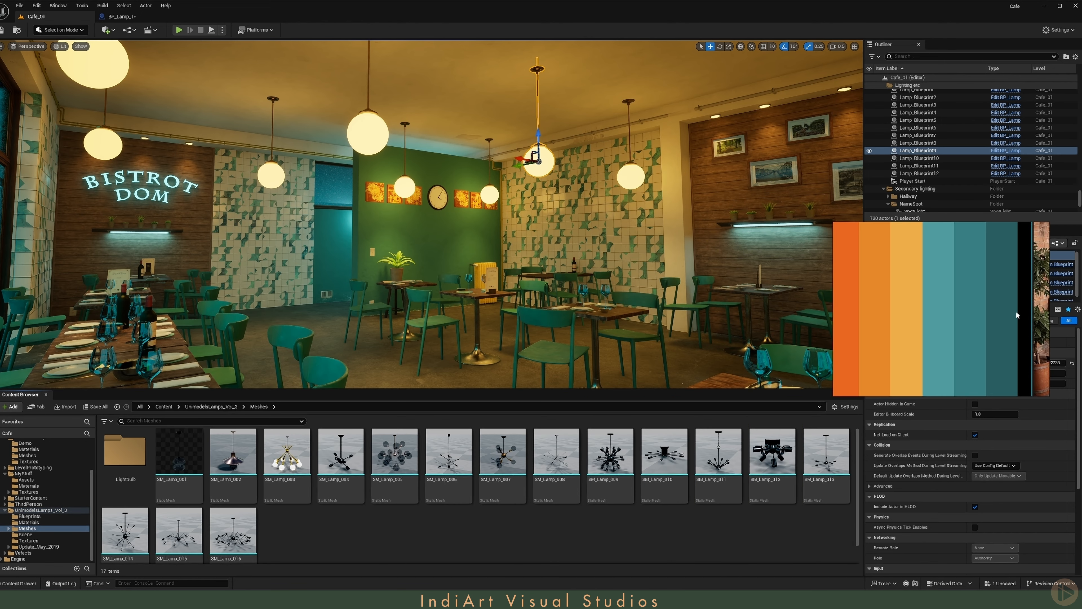
scroll(1002, 314, down, 5)
middle_drag(1002, 313, 892, 261)
mouse_move(1040, 344)
middle_down()
mouse_move(964, 293)
mouse_move(937, 310)
middle_up()
scroll(938, 309, up, 4)
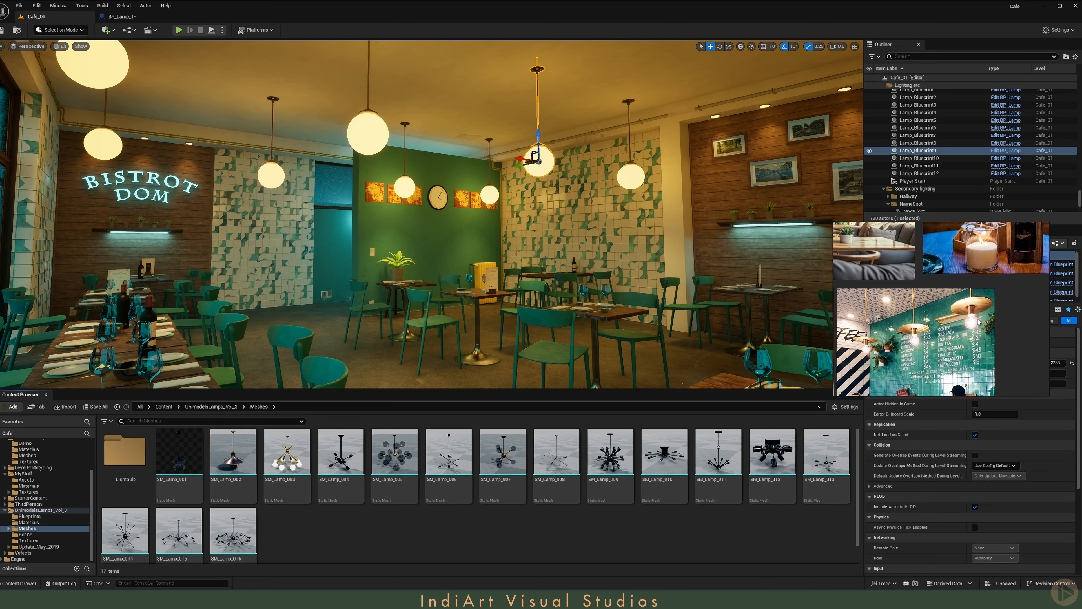
- Assign the SM_Lamp_001 mesh to the new Static Mesh component of BP_Lamp_1
click(177, 458)
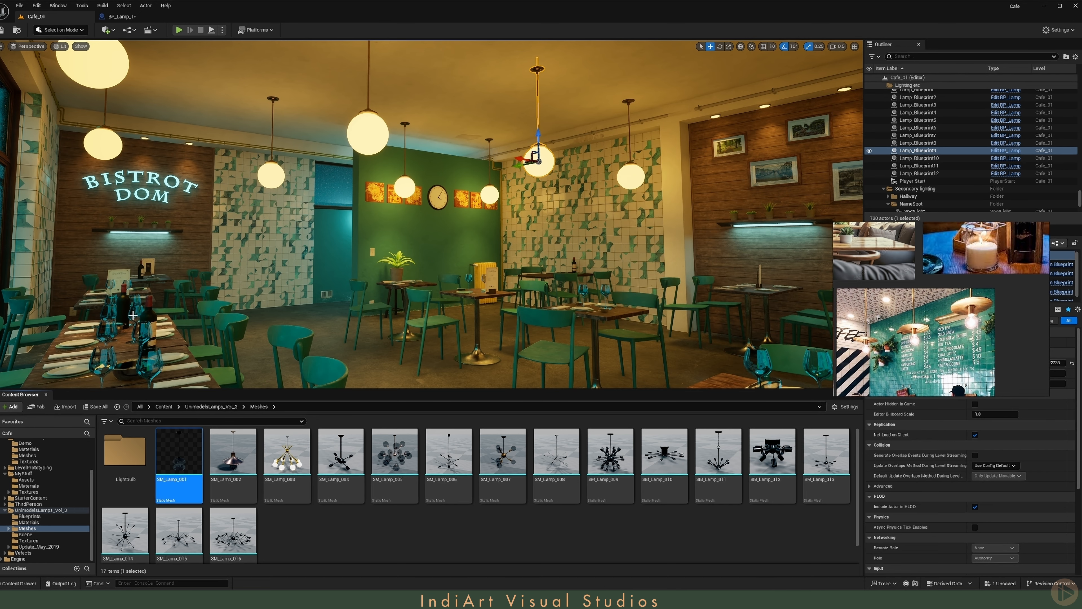
click(122, 17)
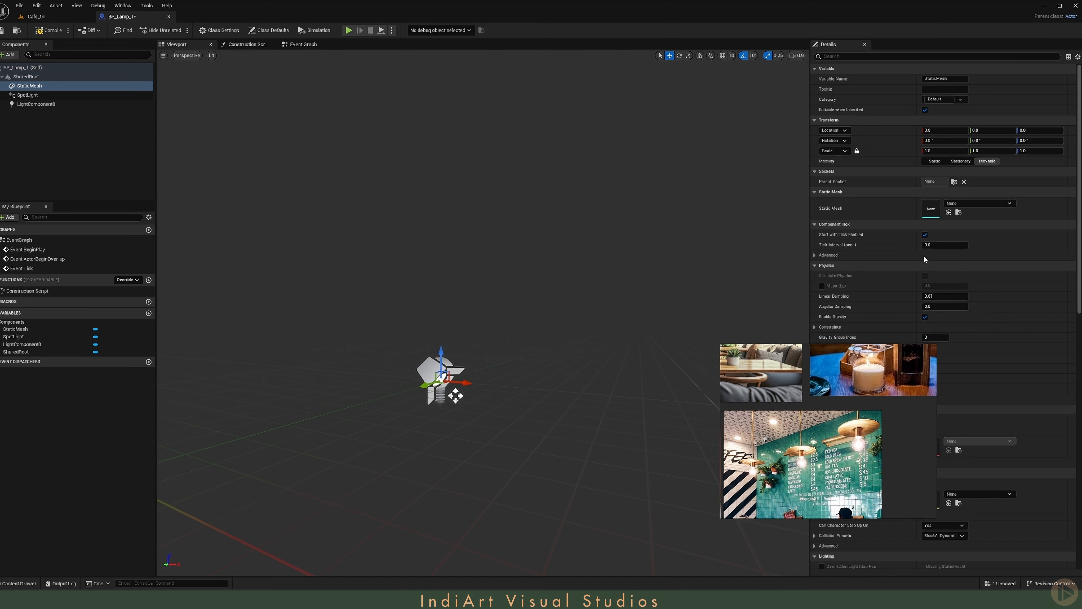
click(949, 212)
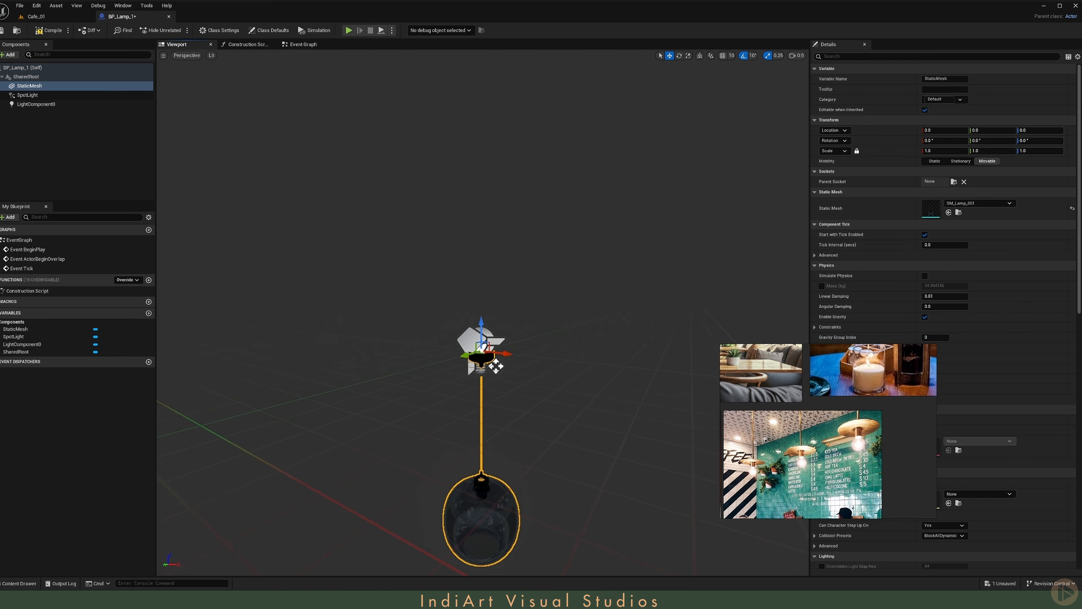
- Raise the lamp mesh to a Z location of about 80.4 so its glass shade surrounds the lights, and compile the blueprint
drag(466, 322, 488, 135)
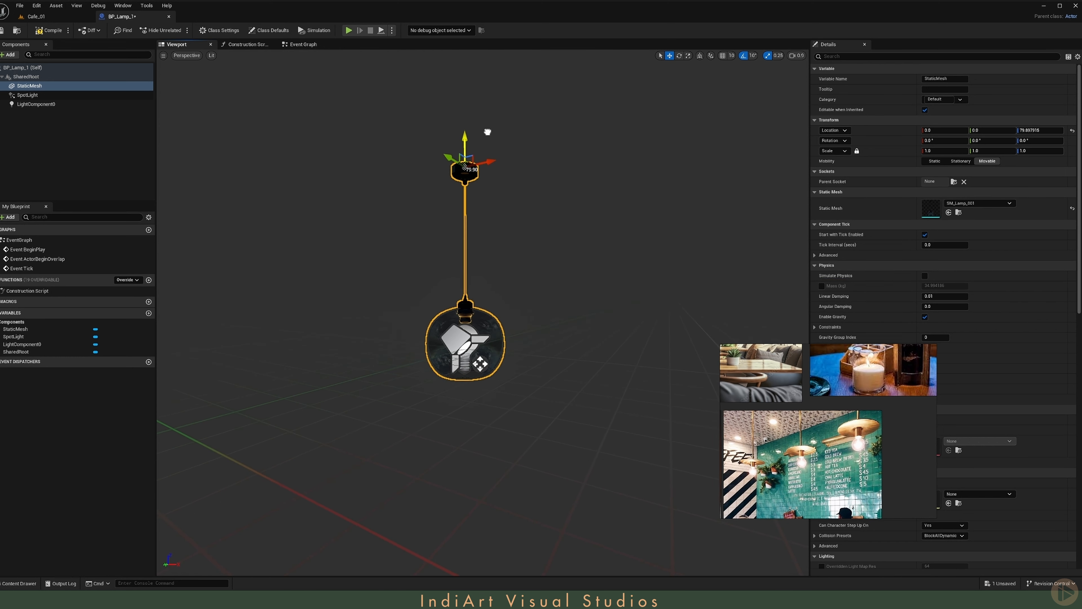
right_drag(488, 132, 481, 214)
key(w)
scroll(488, 132, down, 5)
key(s)
key(e)
key(w)
right_drag(499, 154, 503, 165)
scroll(498, 154, down, 2)
click(47, 31)
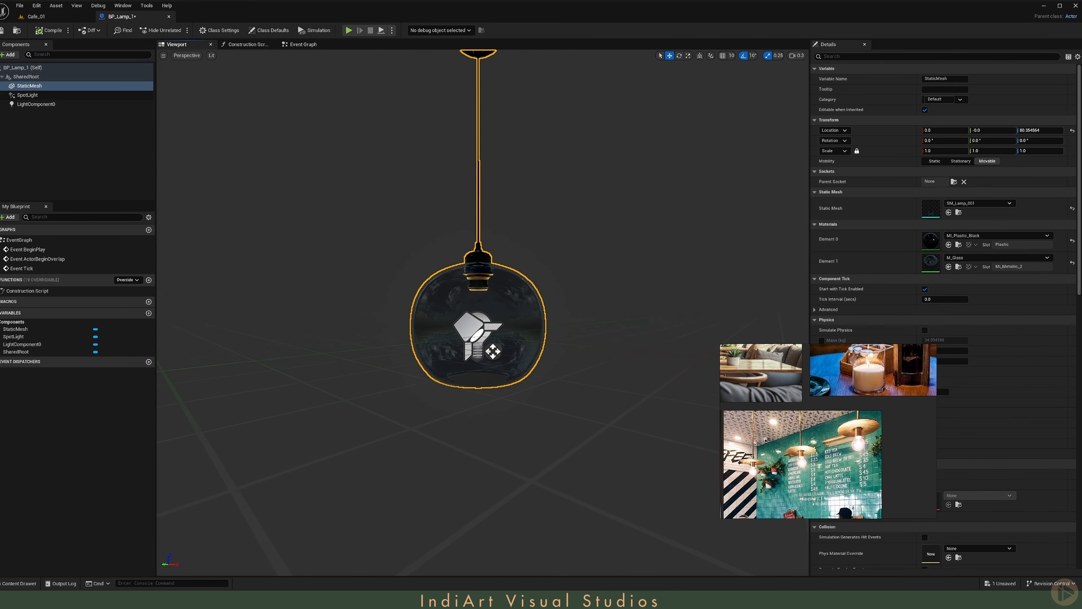
- Choose LightBulb_005 from the Lightbulb folder of the Unimodels lamp meshes and add it to BP_Lamp_1 as a Static Mesh component
click(36, 16)
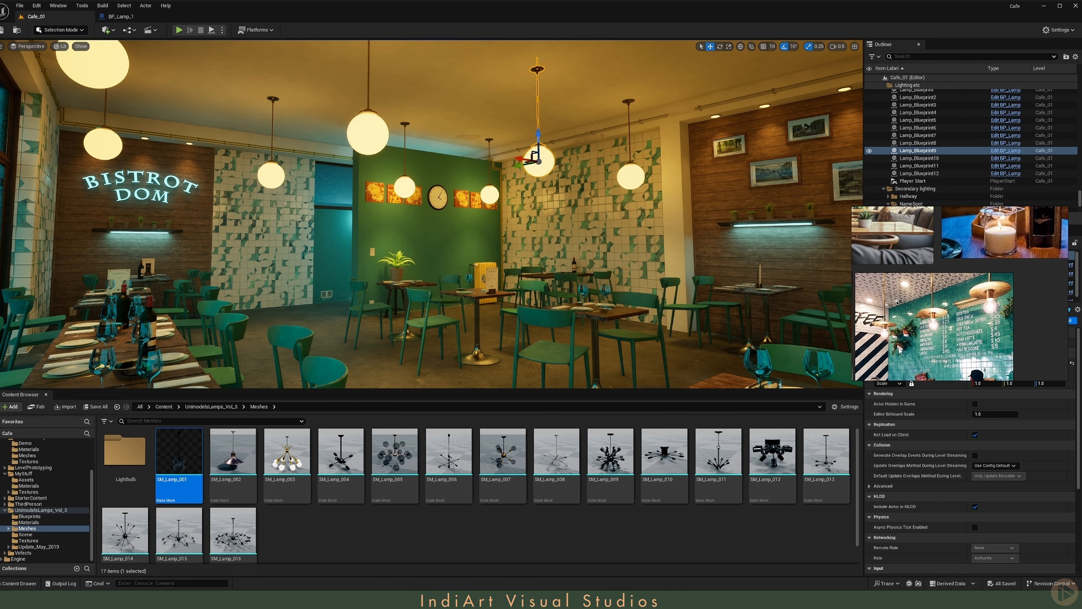
double_click(133, 473)
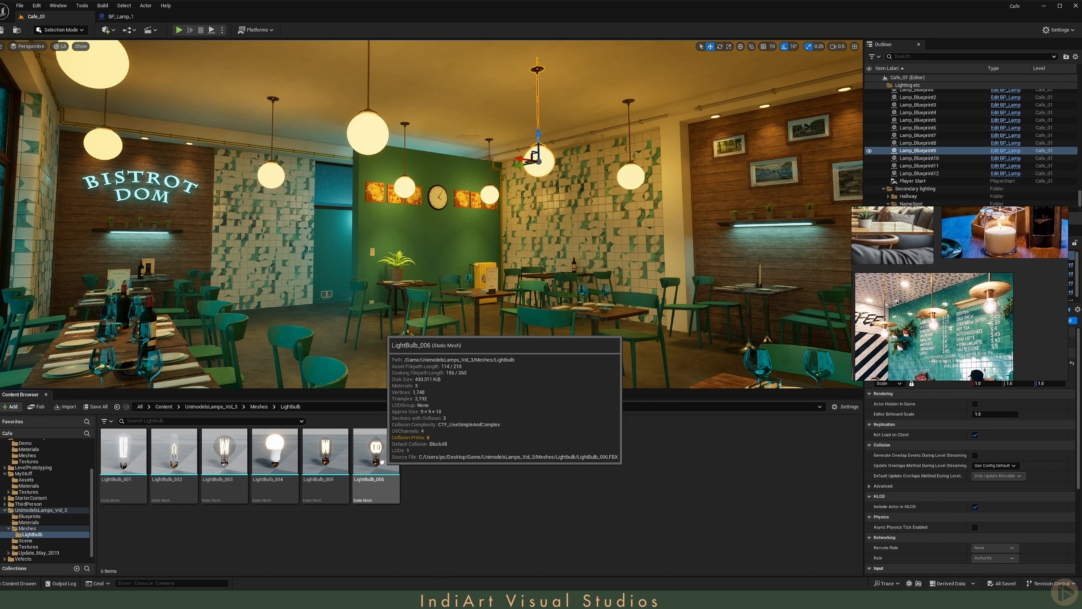
click(325, 465)
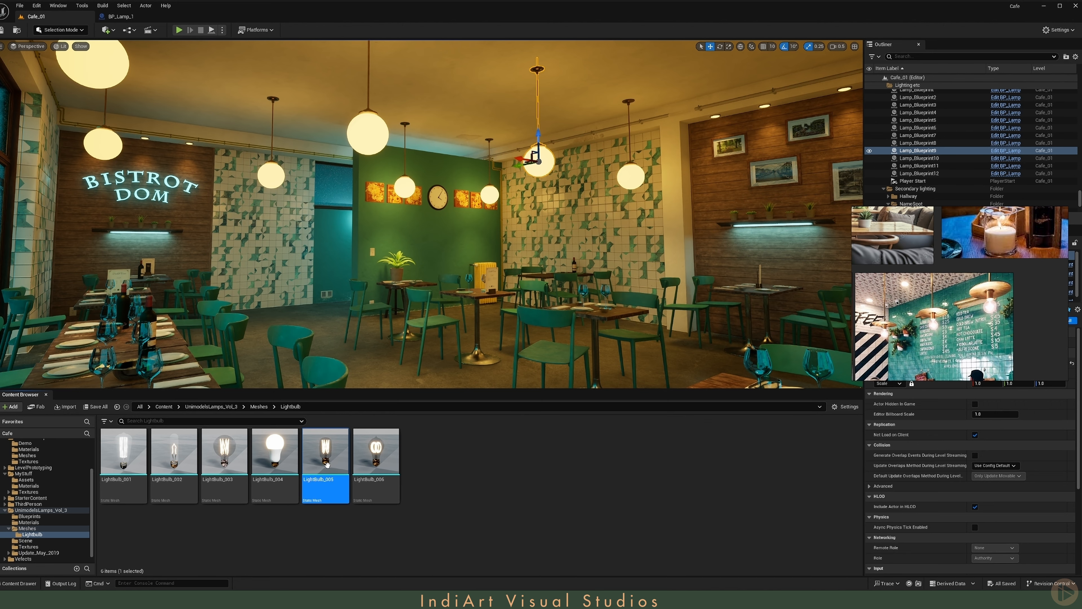
click(131, 20)
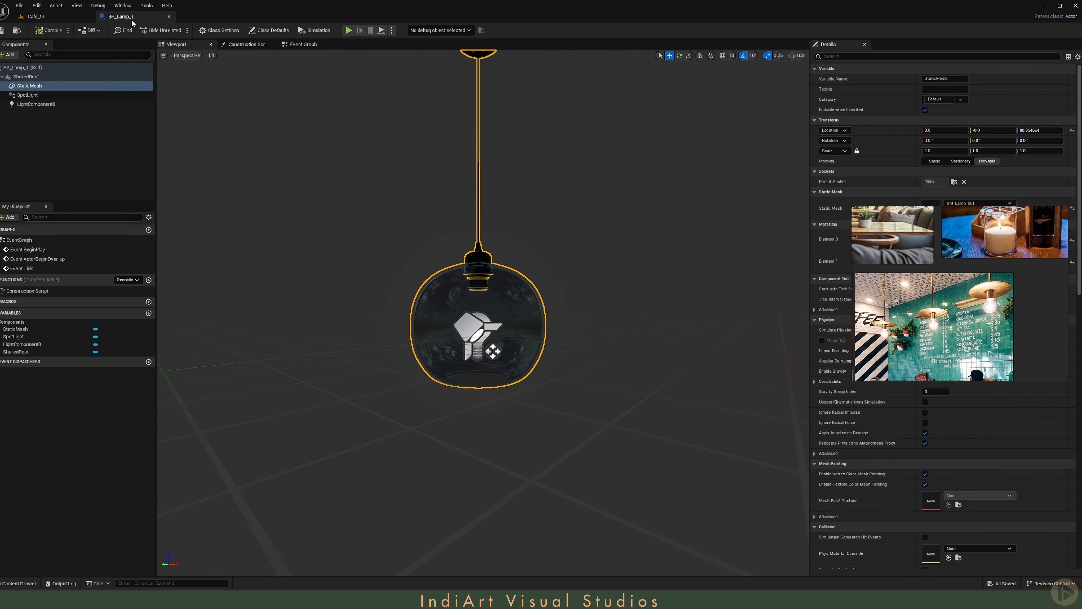
click(9, 55)
text(static)
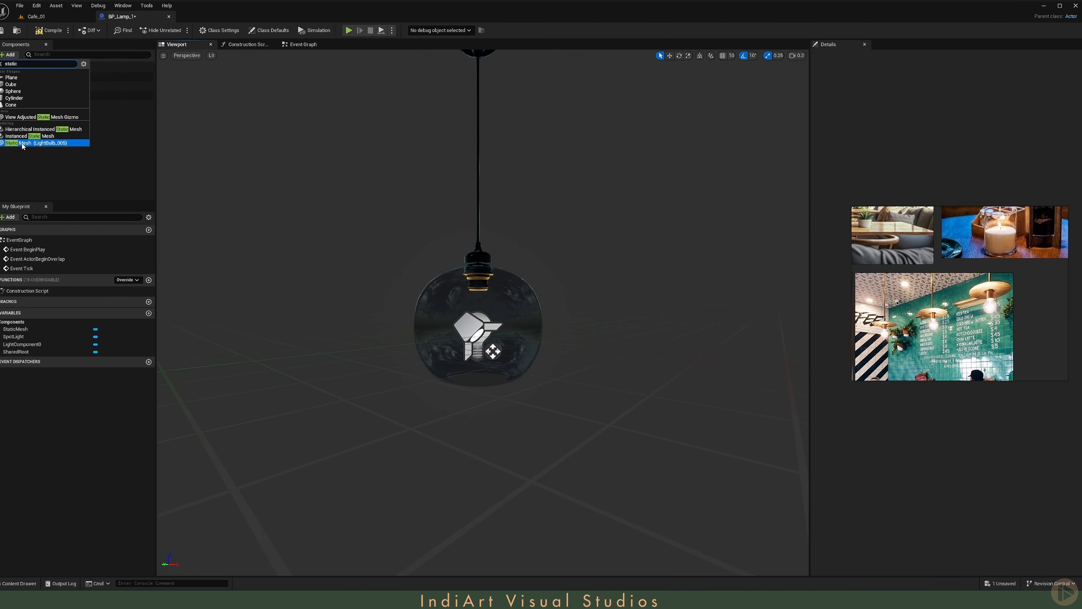
click(25, 144)
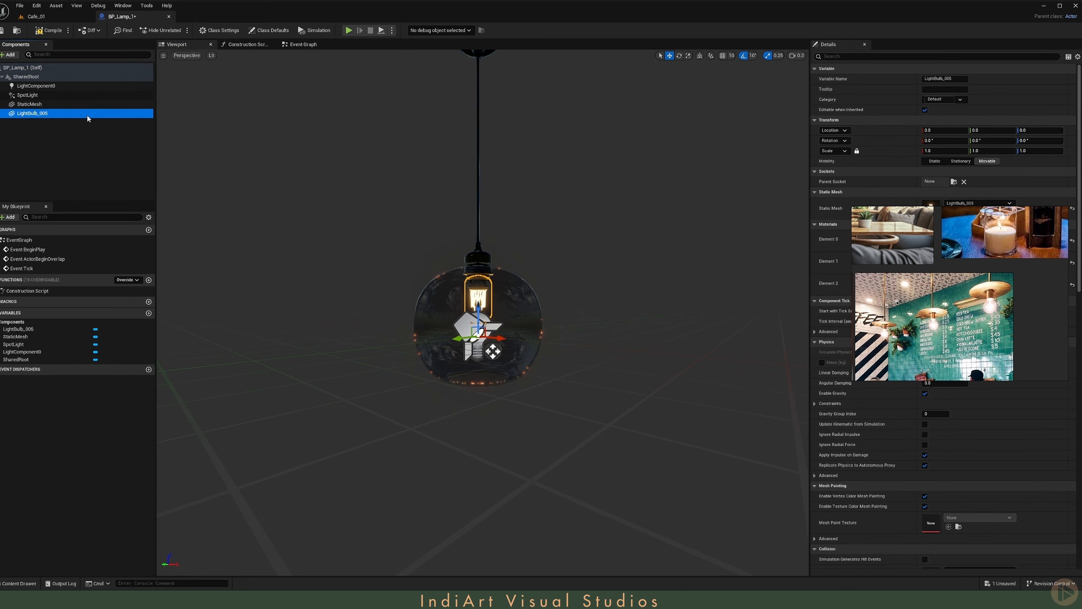
- Rotate the LightBulb_005 component 180° on X, raise it to a Z location of about 14.8 inside the lamp socket, and compile and save
drag(459, 271, 441, 345)
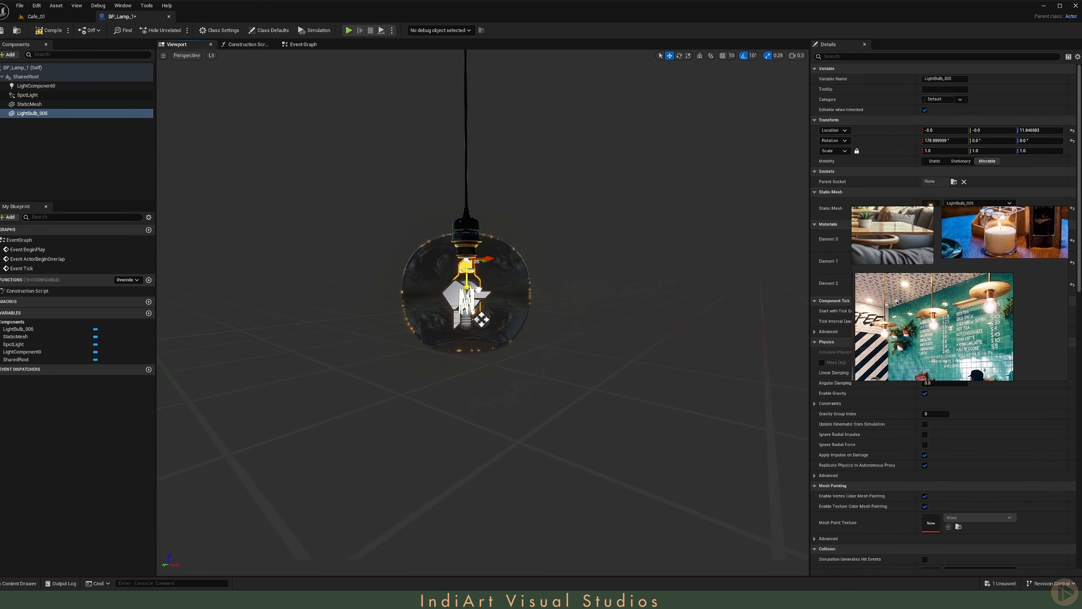
drag(479, 290, 479, 285)
right_drag(467, 246, 467, 239)
scroll(468, 240, down, 1)
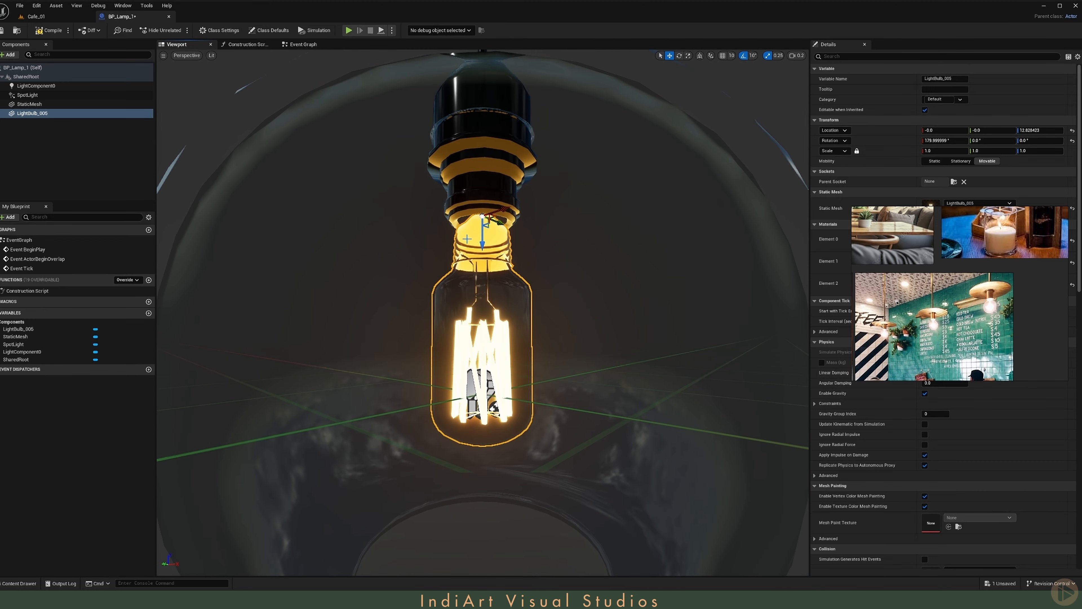
drag(483, 241, 485, 215)
key(f)
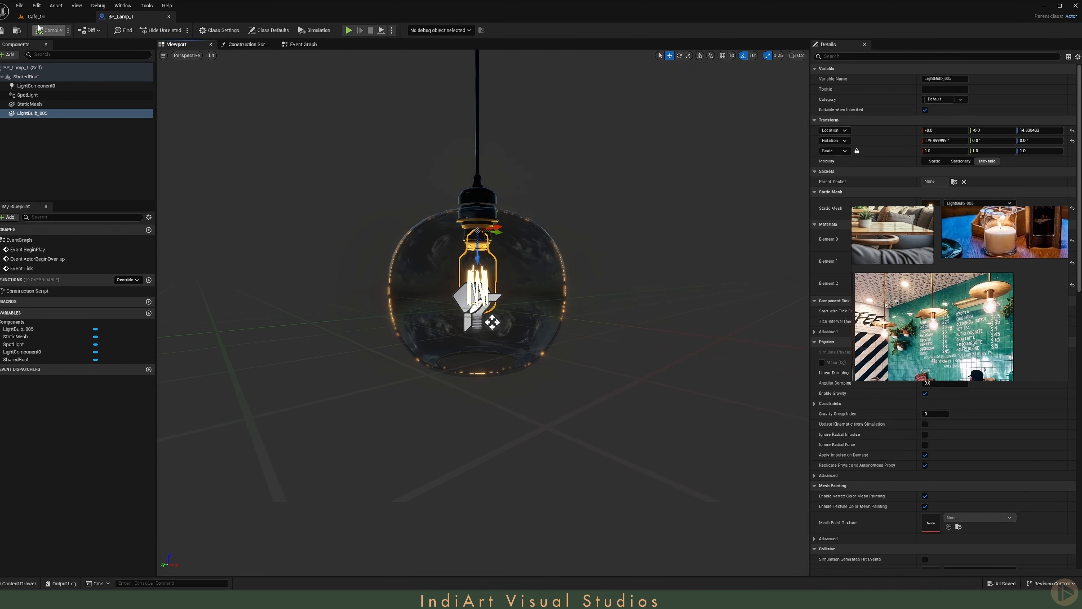
- Return to the Cafe_01 level and hang a BP_Lamp_1 from the Bistrot Meshes folder at the ceiling near the green wall
click(45, 17)
scroll(56, 508, up, 3)
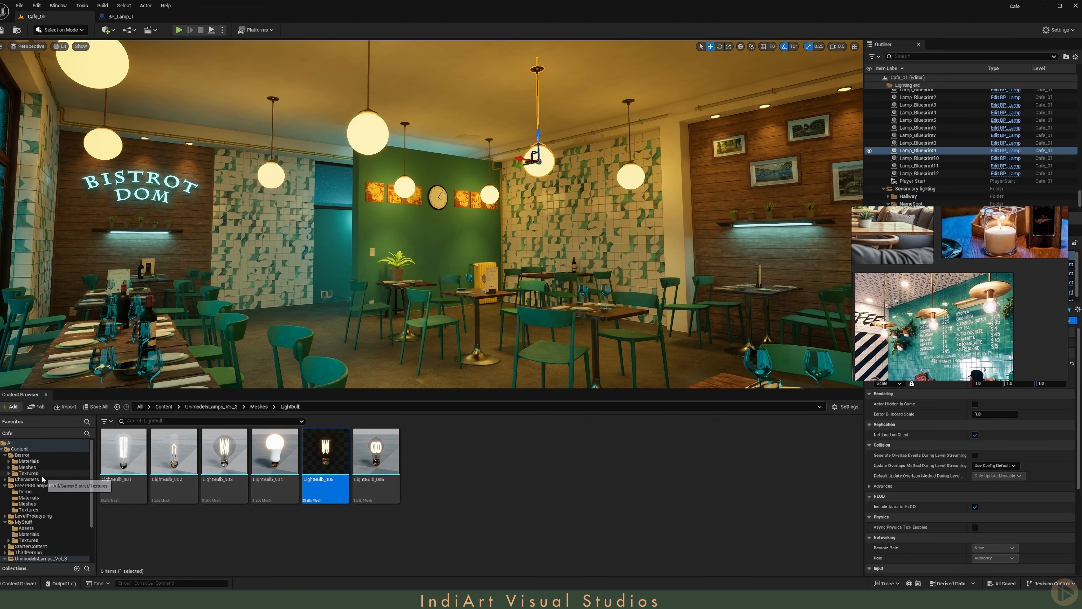
click(42, 468)
drag(347, 468, 464, 129)
right_drag(464, 130, 462, 169)
key(w)
drag(470, 183, 468, 246)
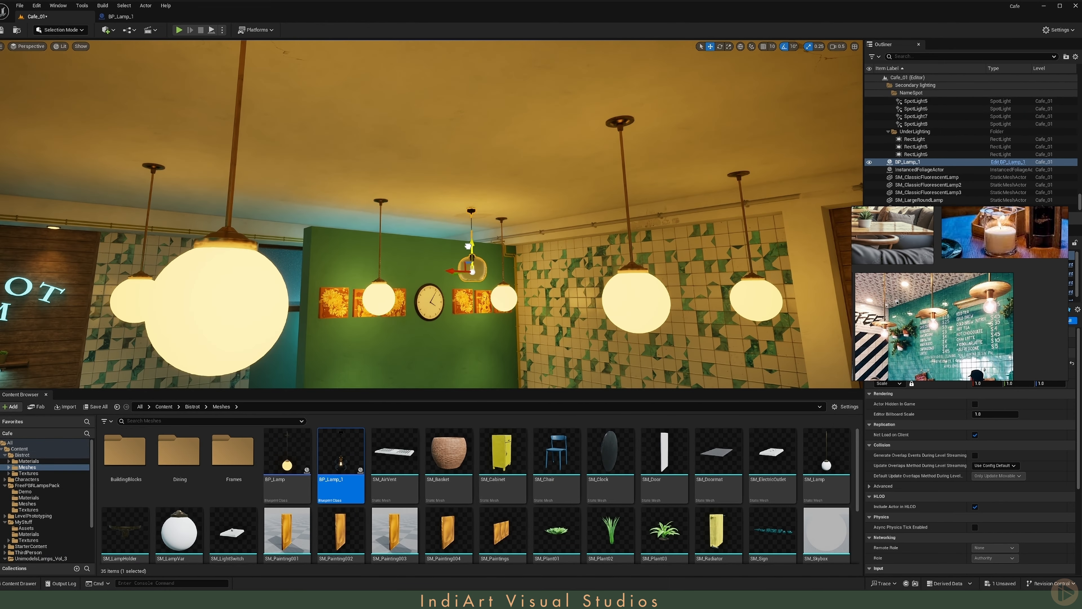
key(s)
right_drag(469, 241, 516, 247)
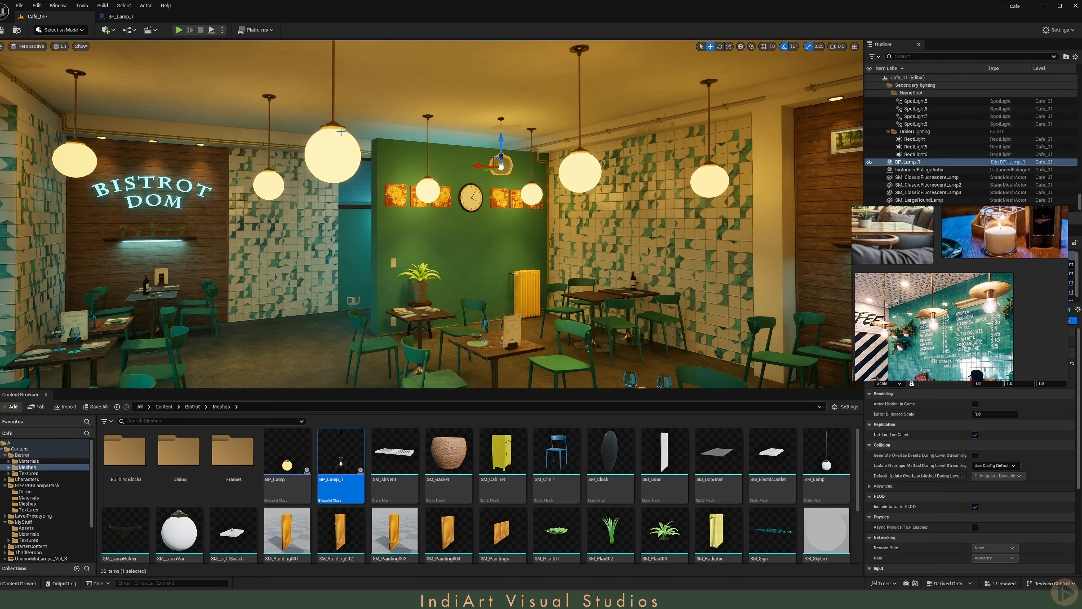
- Place the SKM_Manny mannequin from the Mannequins Meshes folder on the café floor as a scale reference for the lamps
key(s)
right_drag(350, 190, 349, 228)
key(s)
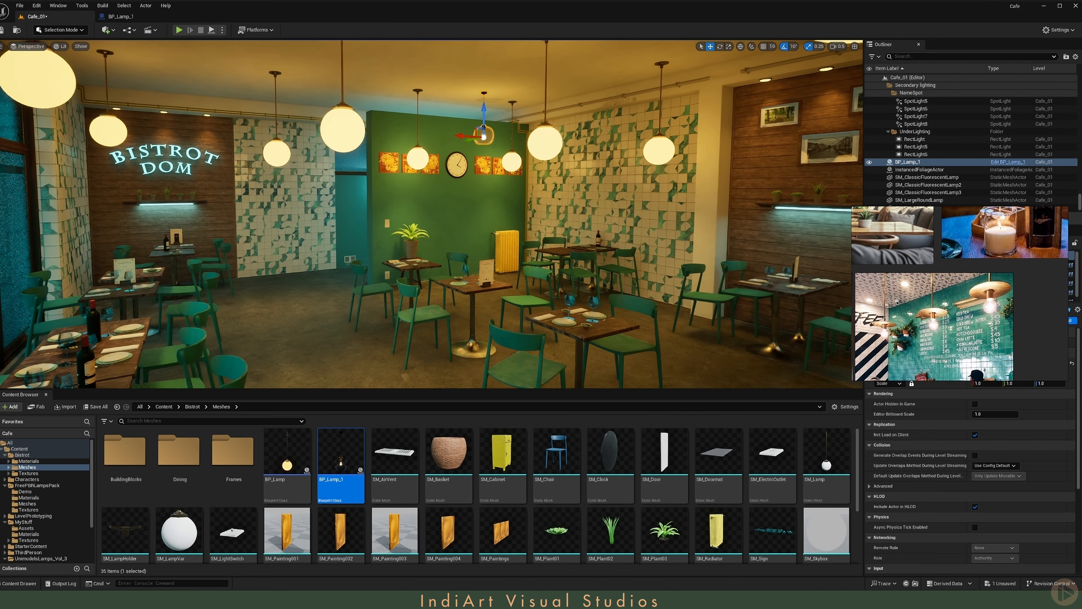
key(w)
right_drag(172, 331, 178, 347)
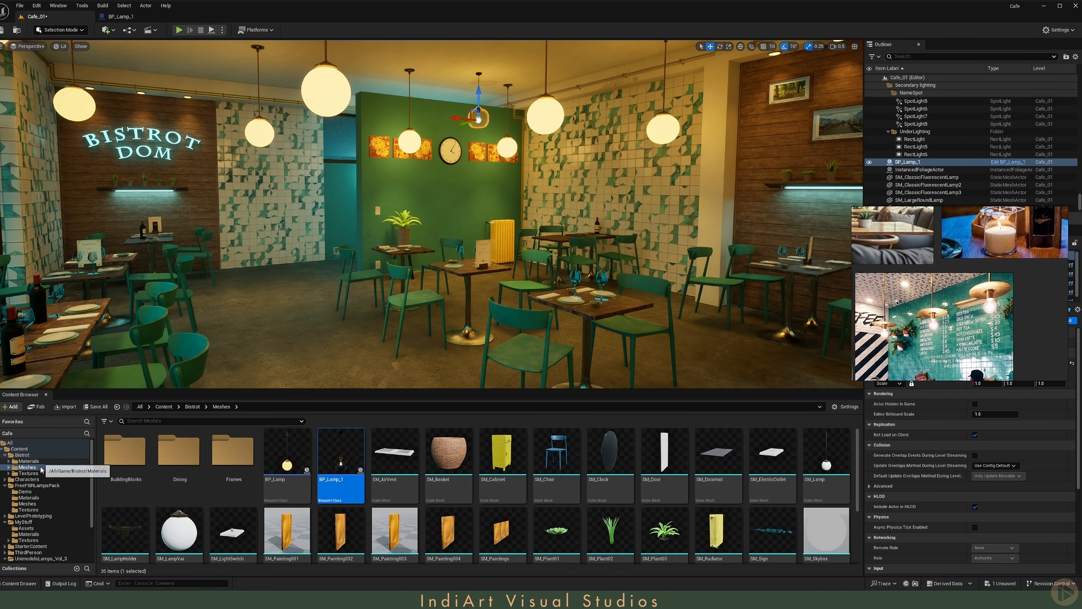
click(5, 479)
click(32, 492)
double_click(225, 450)
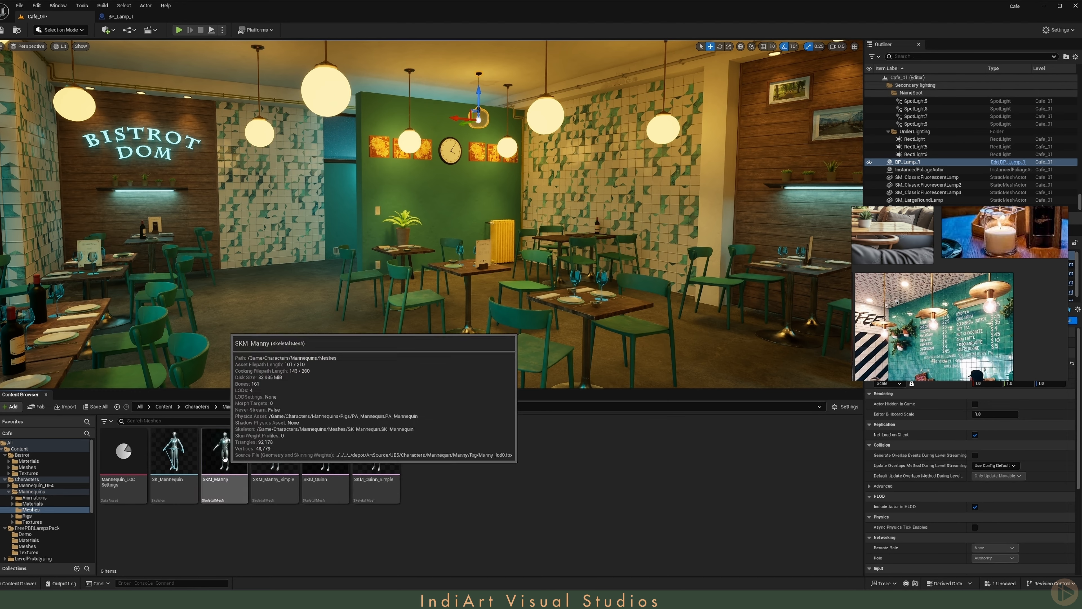
drag(225, 452, 310, 343)
key(w)
right_drag(310, 343, 409, 332)
right_drag(400, 134, 407, 139)
key(d)
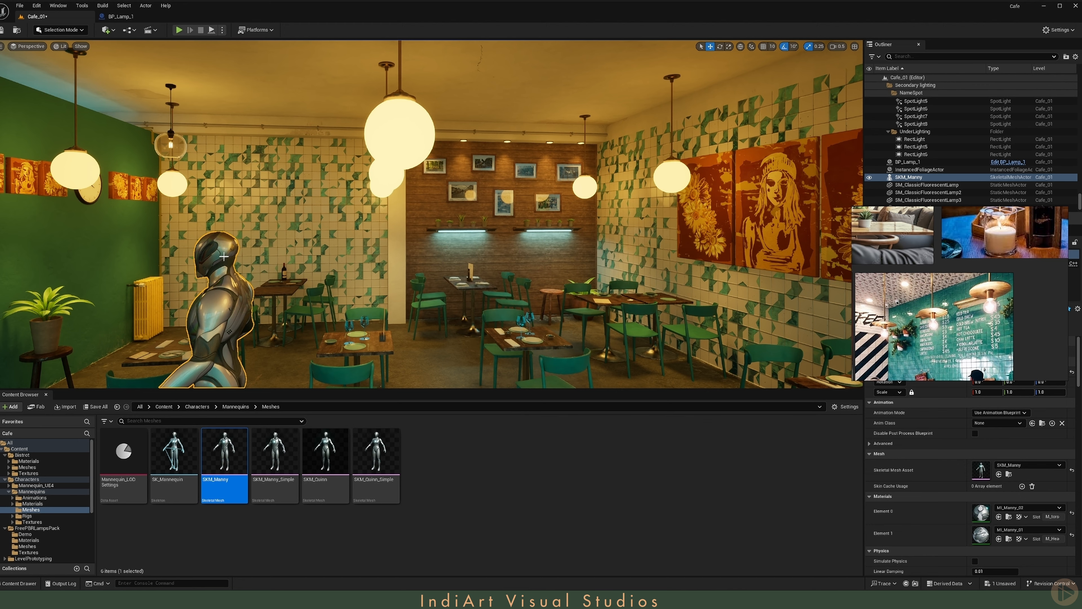
- Move the reference board clear of the details and locate the SM_Lamp_001 asset from the placed BP_Lamp_1's mesh component
right_drag(201, 171, 194, 179)
key(s)
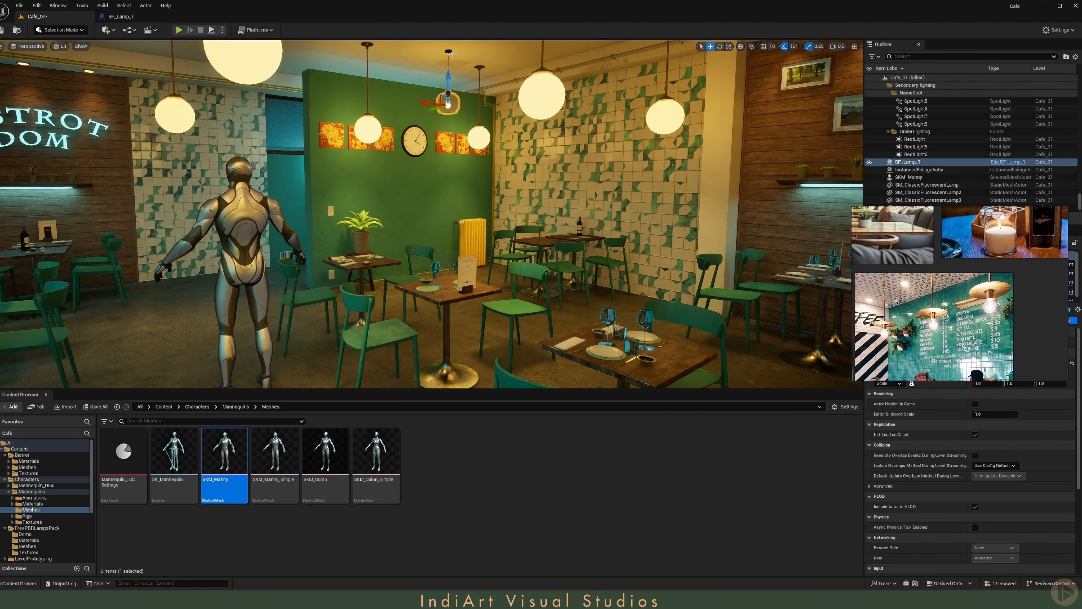
key(s)
right_drag(518, 143, 518, 143)
right_drag(950, 269, 786, 442)
click(906, 289)
click(1008, 424)
- Place an SM_Lamp_001 mesh in the level and position it at the ceiling above the mannequin, at about -131.5, -43.8, 360.0
drag(179, 454, 465, 80)
right_drag(466, 80, 450, 77)
drag(478, 72, 287, 72)
right_drag(287, 72, 294, 81)
drag(294, 91, 337, 63)
key(s)
right_drag(337, 64, 314, 65)
- In Modeling mode, use Triangle Edit on SM_Lamp_001 to lower the glass shade's vertices to a Z of about 259.7, and accept the edit
click(61, 30)
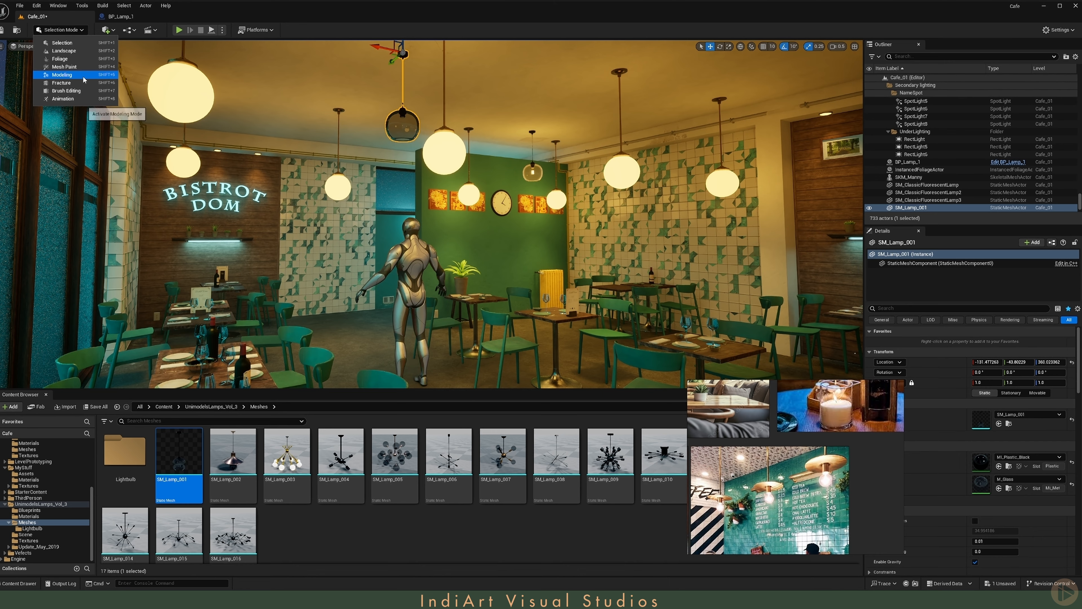
click(84, 76)
middle_click(27, 395)
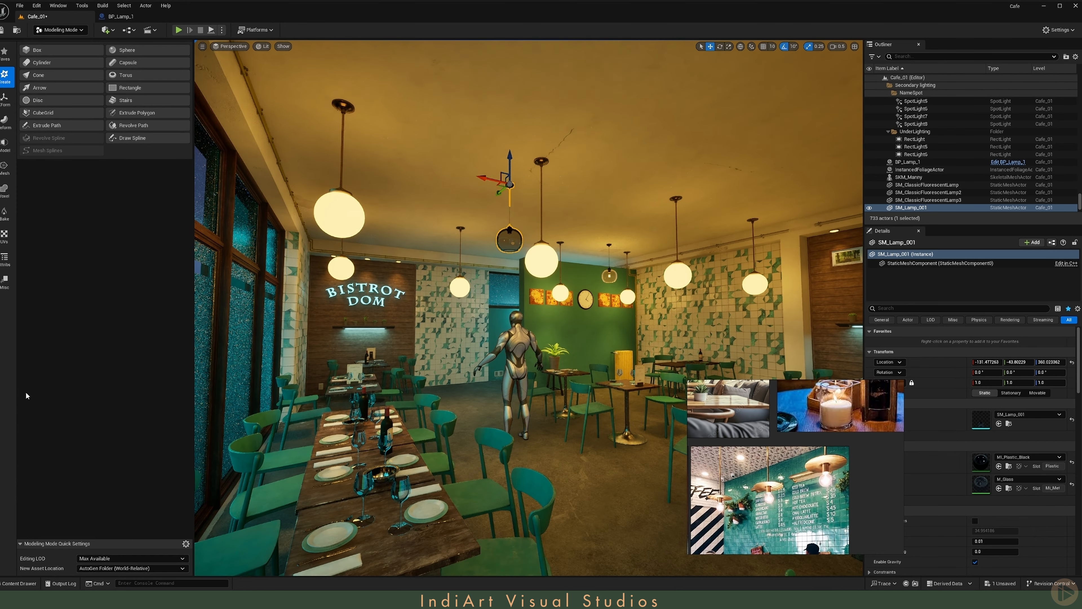
click(7, 171)
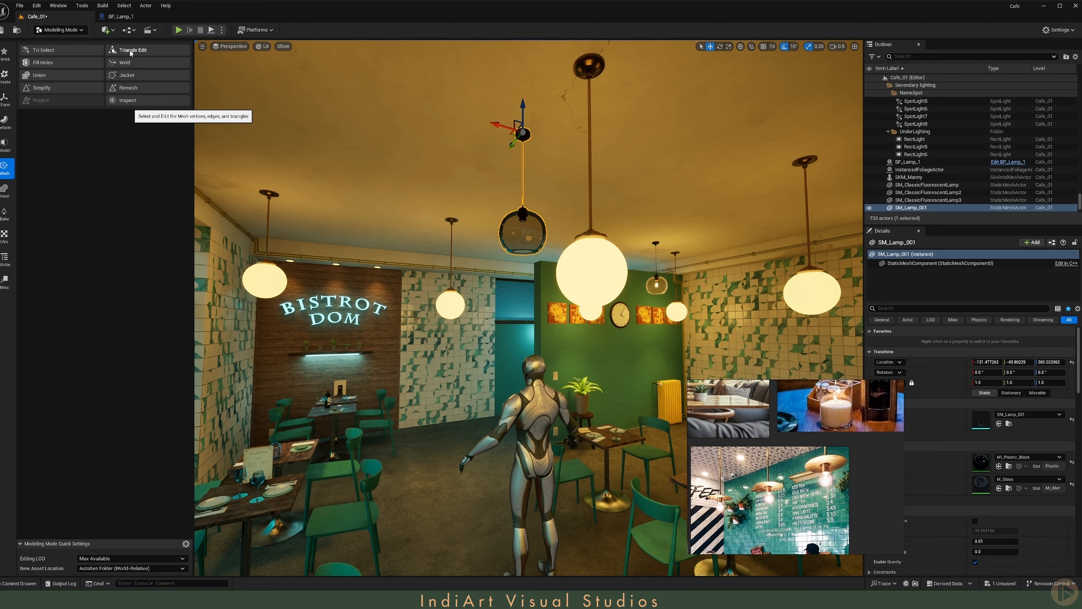
click(141, 51)
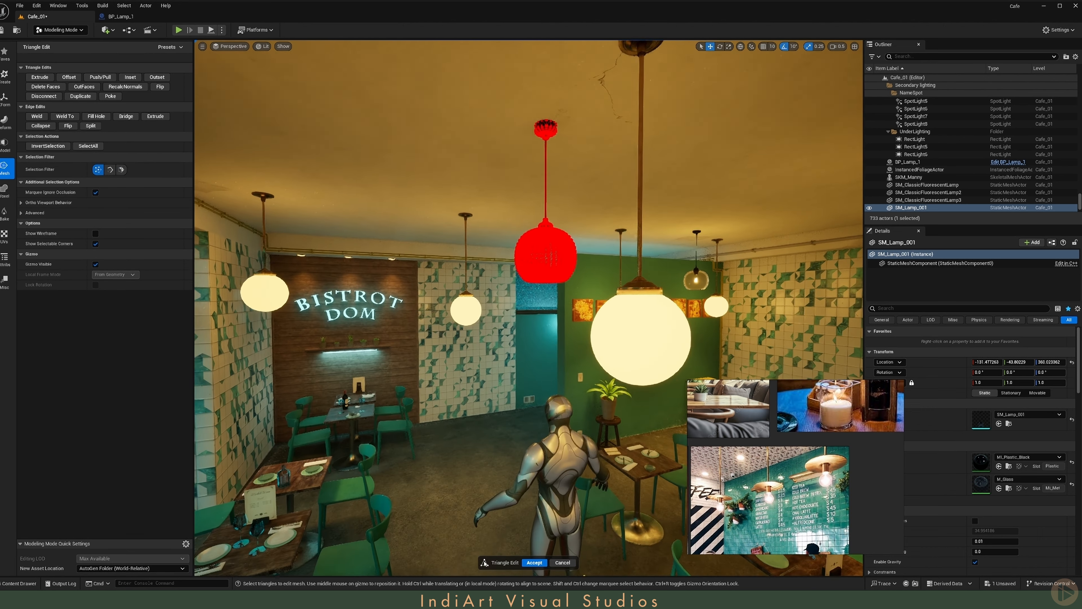
drag(483, 199, 542, 315)
right_drag(542, 315, 643, 321)
right_drag(487, 288, 431, 295)
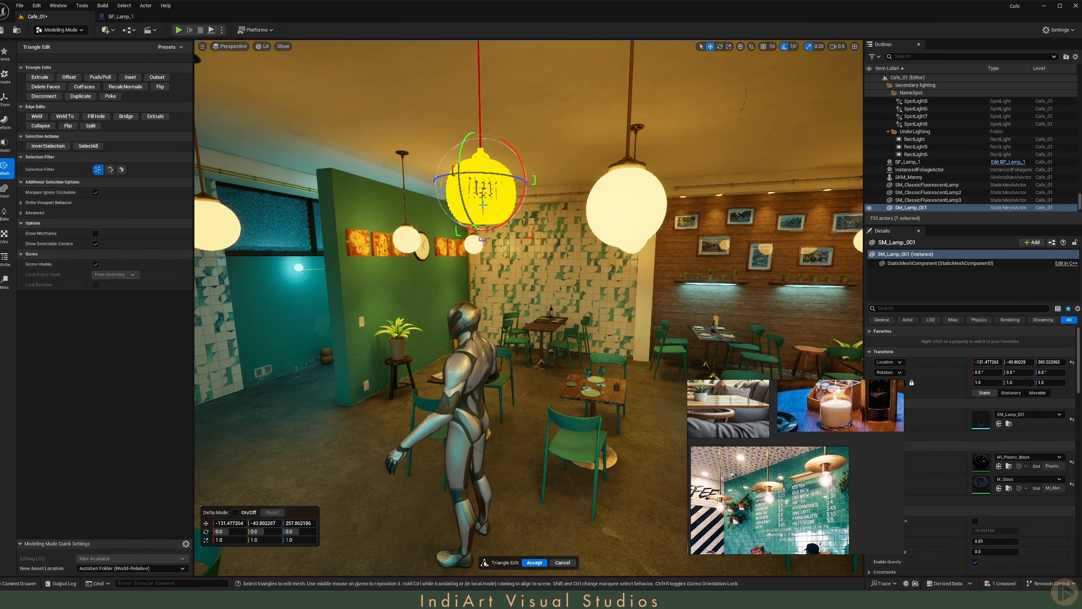
drag(483, 203, 483, 202)
right_drag(483, 201, 458, 207)
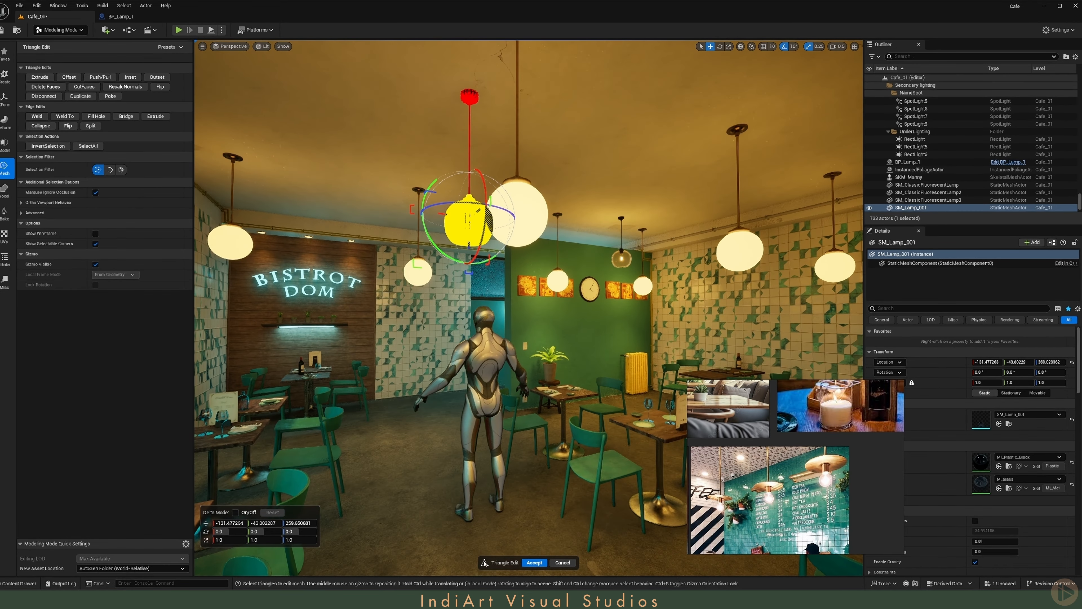
click(534, 562)
- Return to Selection mode and examine how the bulb and glass shade of the placed BP_Lamp_1 line up
right_drag(93, 54, 138, 43)
key(s)
key(w)
scroll(93, 54, up, 2)
key(w)
key(s)
key(e)
key(w)
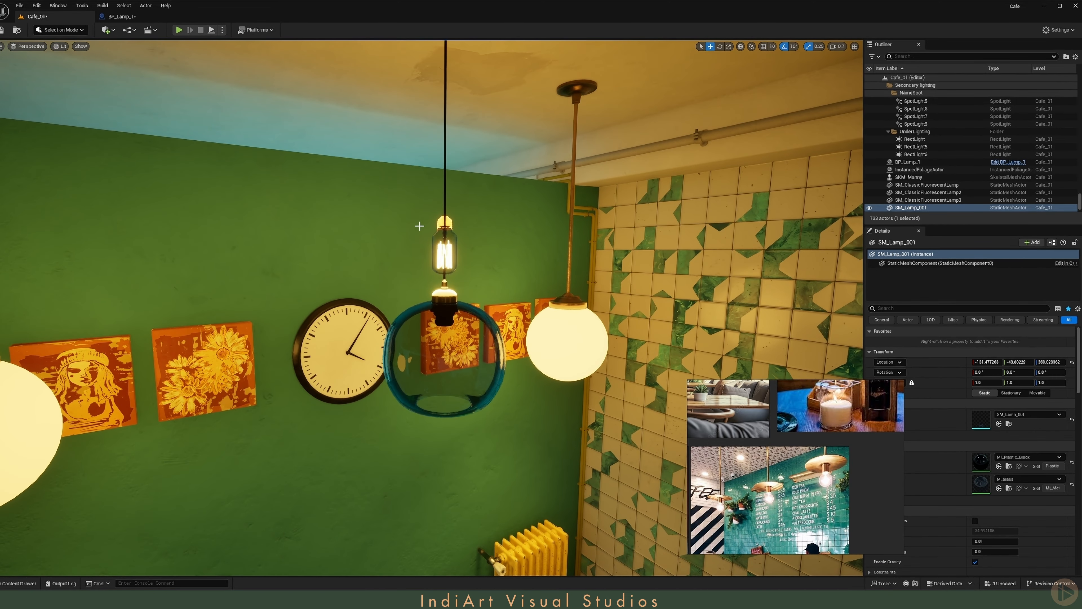
- Raise the StaticMesh component in BP_Lamp_1 until the glass shade surrounds the bulb, and save the blueprint
click(142, 18)
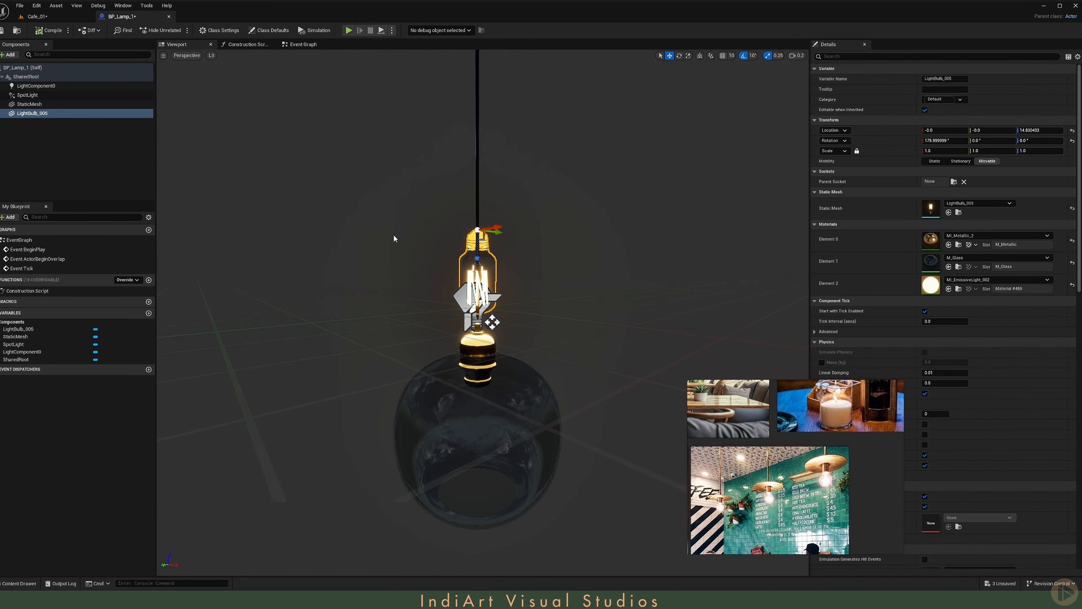
double_click(29, 105)
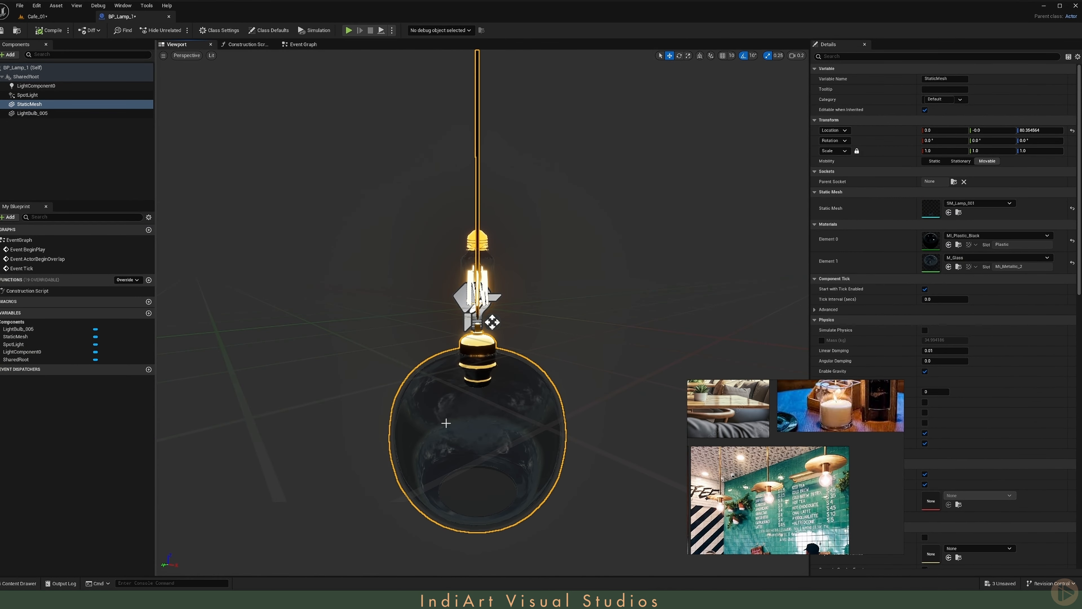
drag(498, 139, 507, 72)
key(s)
right_drag(507, 71, 505, 123)
scroll(505, 106, up, 1)
key(w)
key(s)
- Close BP_Lamp_1, delete the placed BP_Lamp_1 and SM_Lamp_001 test lamps from Cafe_01, and dock the content browser again
key(s)
click(2, 30)
click(39, 18)
middle_click(122, 18)
key(s)
mouse_move(365, 245)
right_down()
mouse_move(363, 256)
mouse_move(363, 245)
right_up()
key(Delete)
click(511, 258)
key(Delete)
key(ctrl+space)
click(1030, 388)
- Place an SM_Lamp_001 mesh near the green wall and raise it to the ceiling at a Z location of about 360.0
right_drag(447, 222, 448, 188)
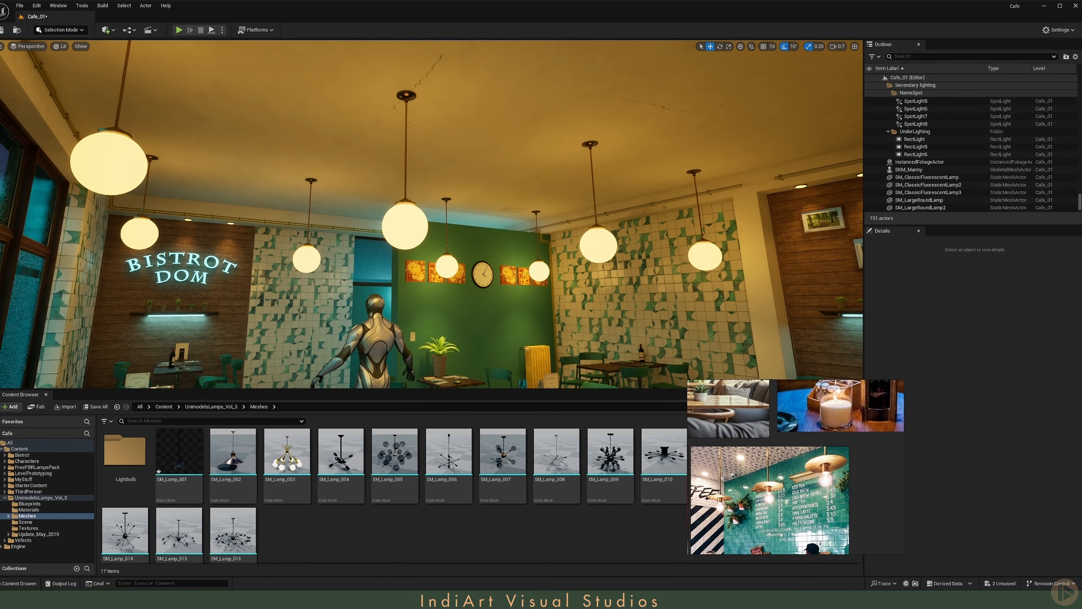
drag(179, 452, 520, 245)
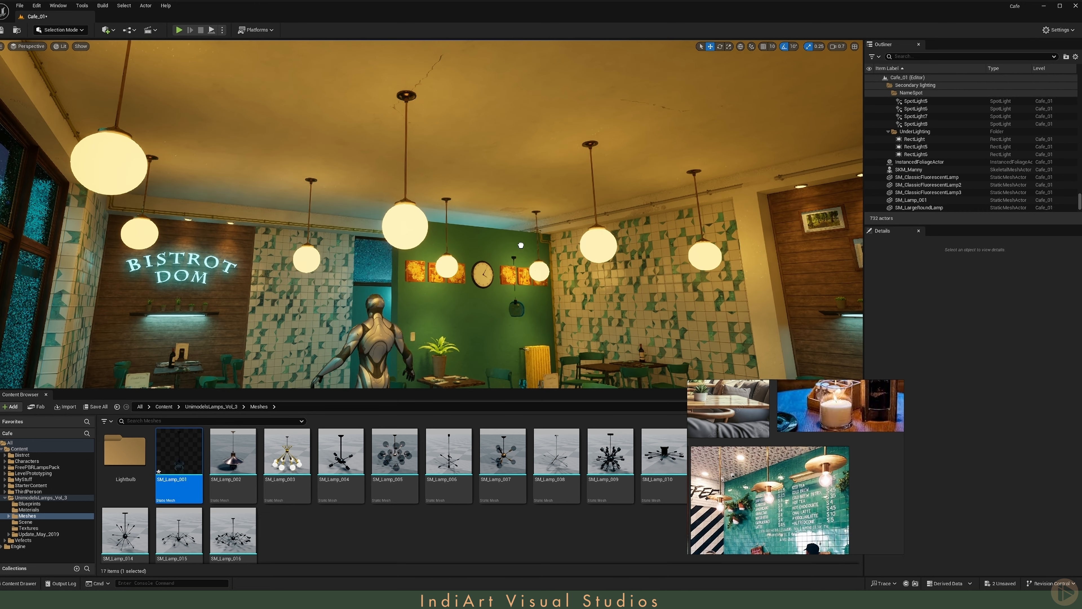
drag(523, 205, 515, 186)
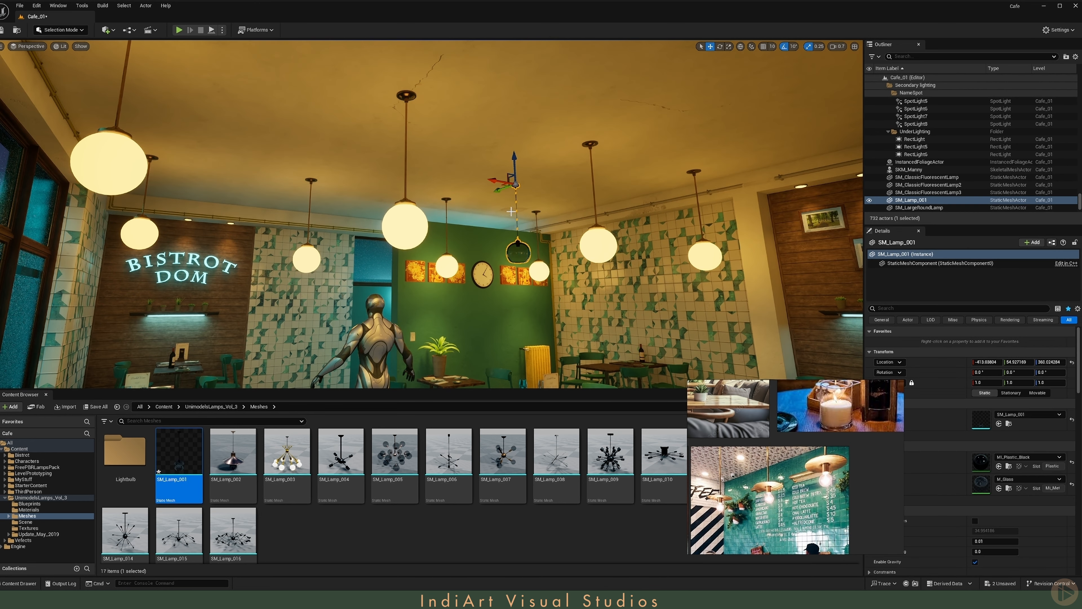
- Select all twelve lamp actors from Lamp_Blueprint to Lamp_Blueprint12 and replace them with BP_Lamp_1
click(395, 223)
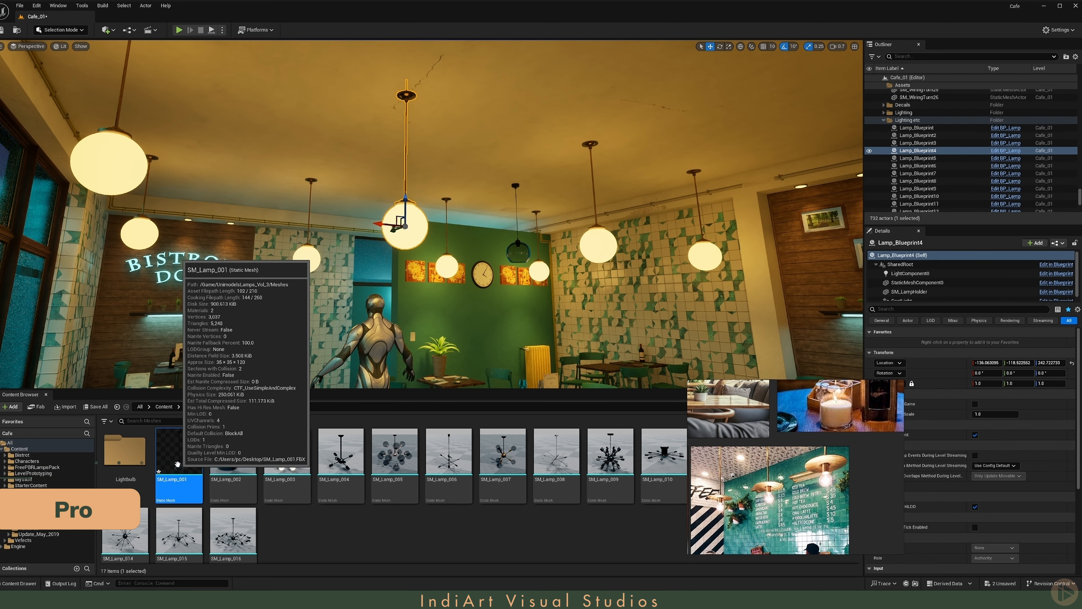
click(929, 127)
scroll(942, 141, down, 2)
shift+click(921, 174)
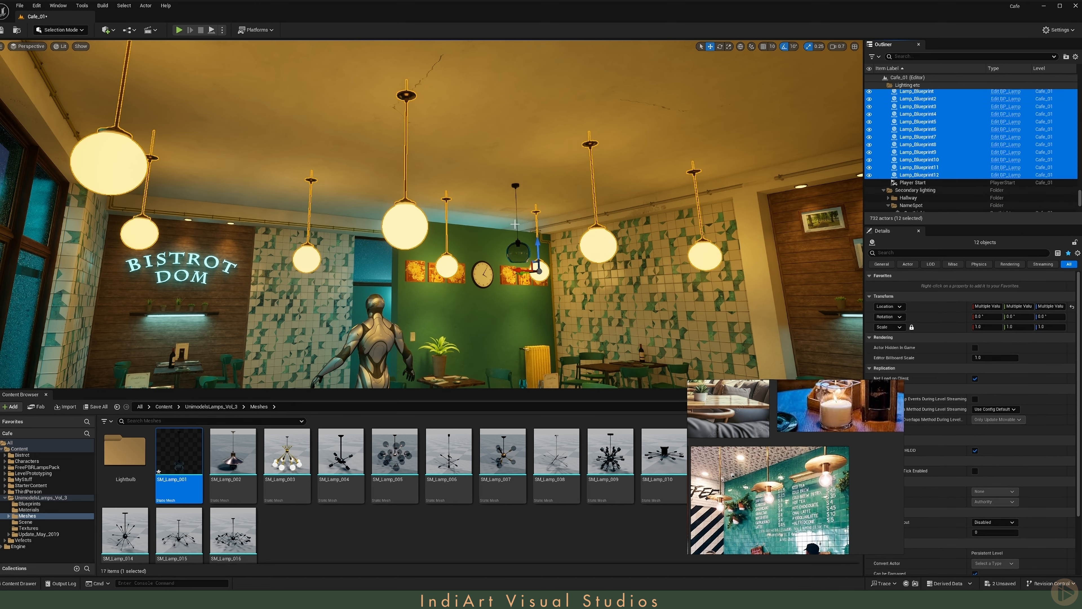
key(f)
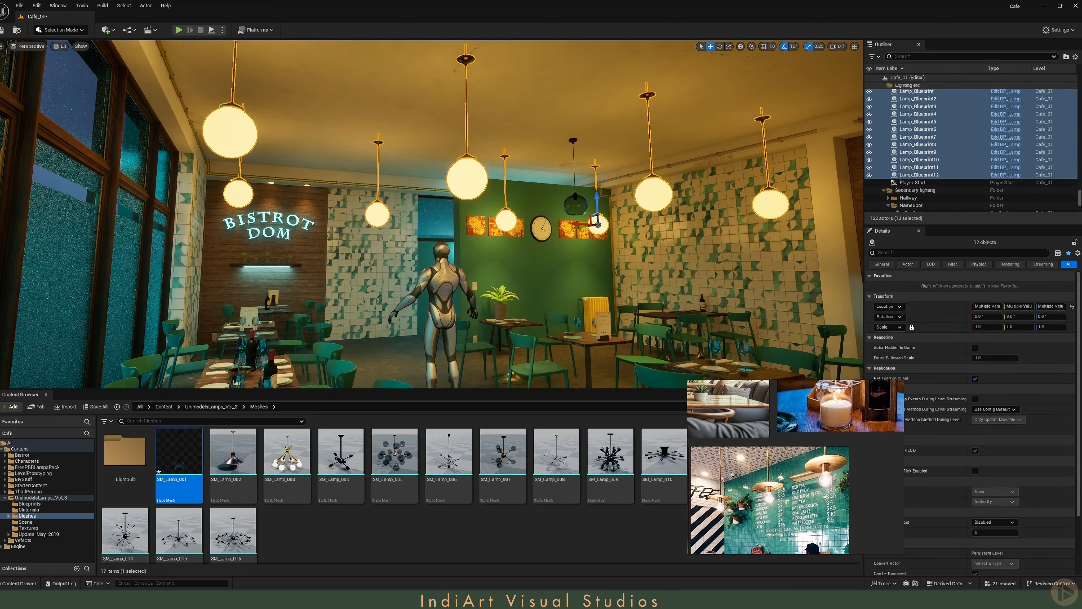
right_click(470, 179)
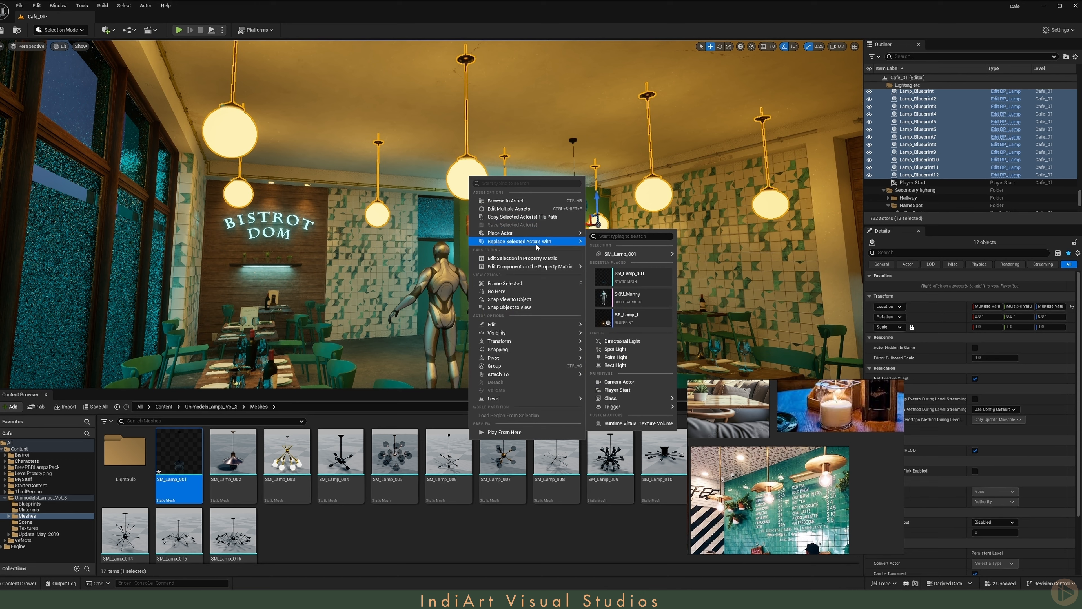
mouse_move(554, 241)
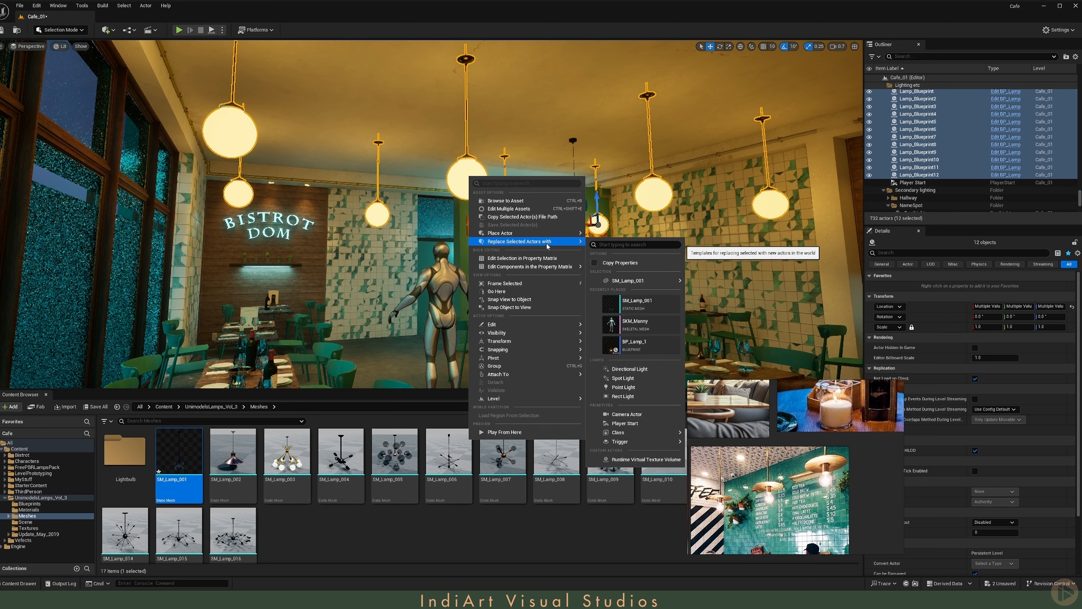
click(642, 346)
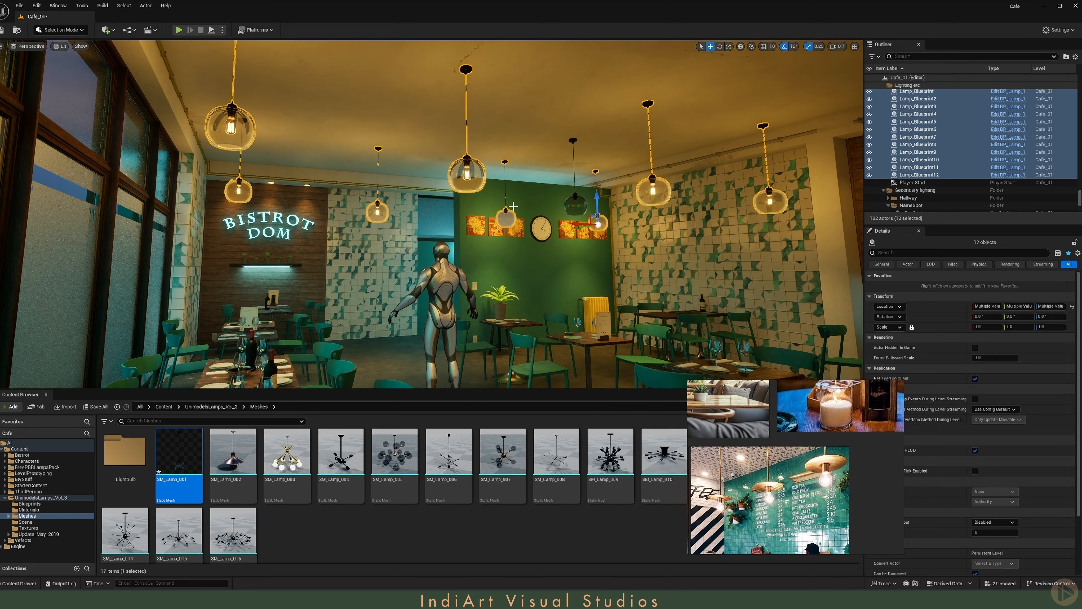
- Delete the leftover SM_Lamp_001 mesh near the green wall, and open the BP_Lamp_1 blueprint from Lamp_Blueprint4
right_drag(514, 206, 529, 220)
click(517, 163)
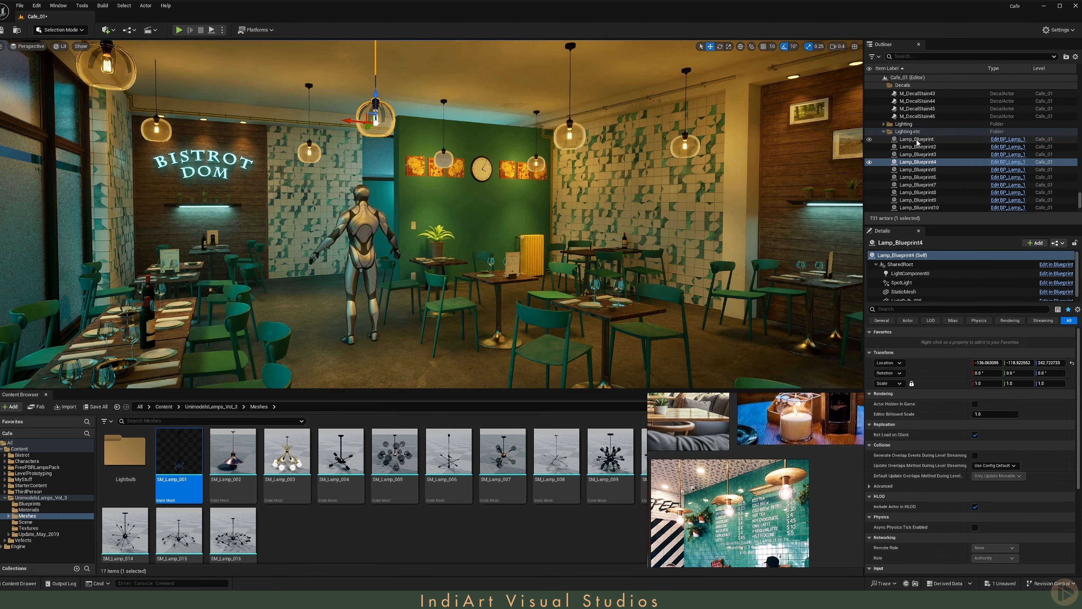
click(917, 139)
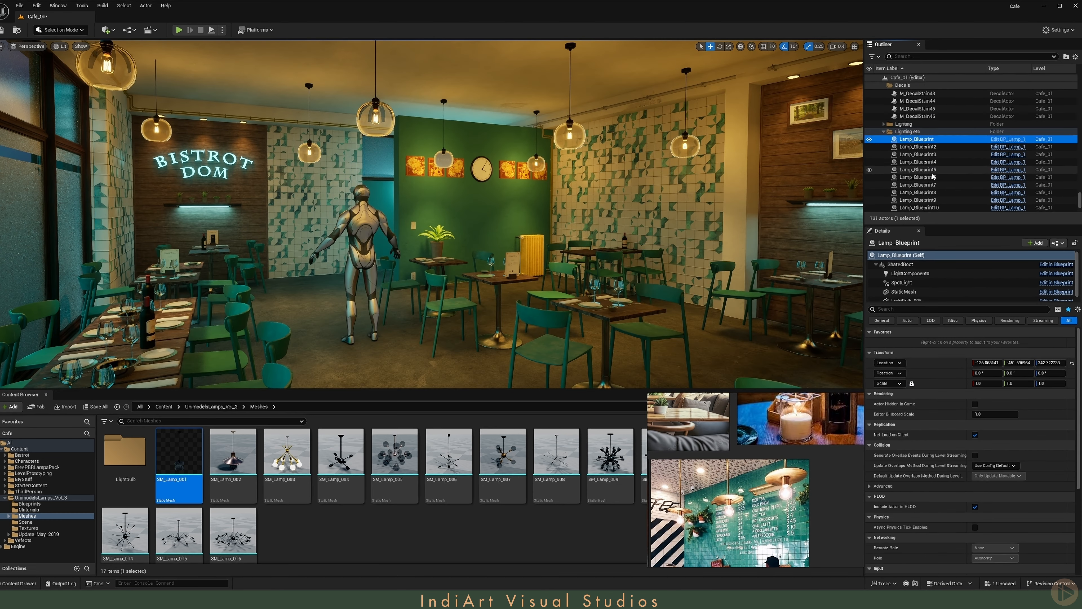
scroll(921, 149, down, 3)
shift+click(919, 163)
right_drag(519, 194, 521, 171)
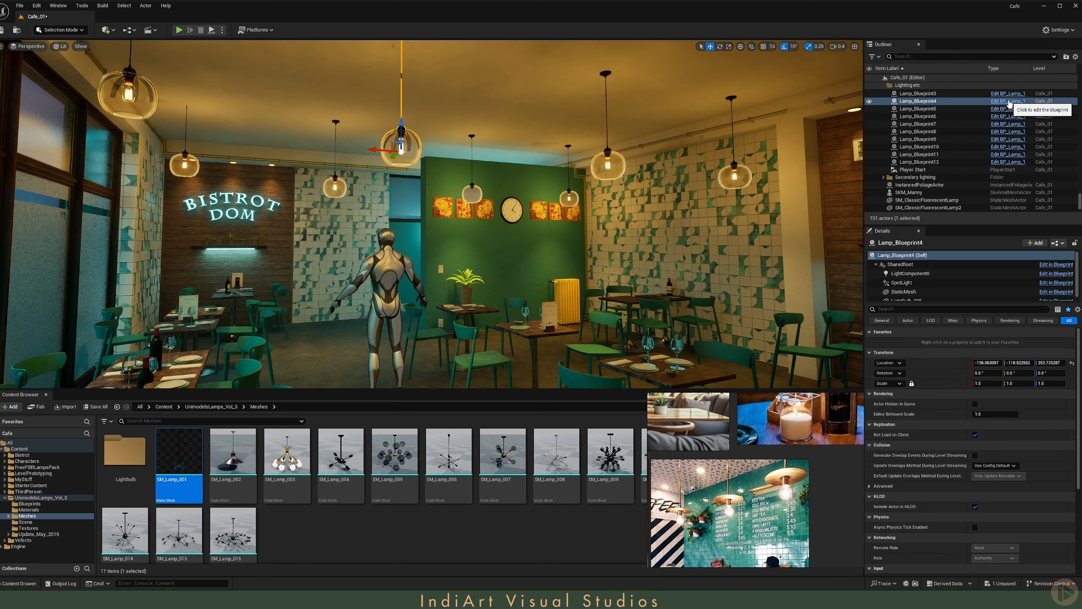
click(1008, 101)
- Set the Soft Source Radius of LightComponent0 in BP_Lamp_1 to 50.0, and return to the Cafe_01 level
click(185, 44)
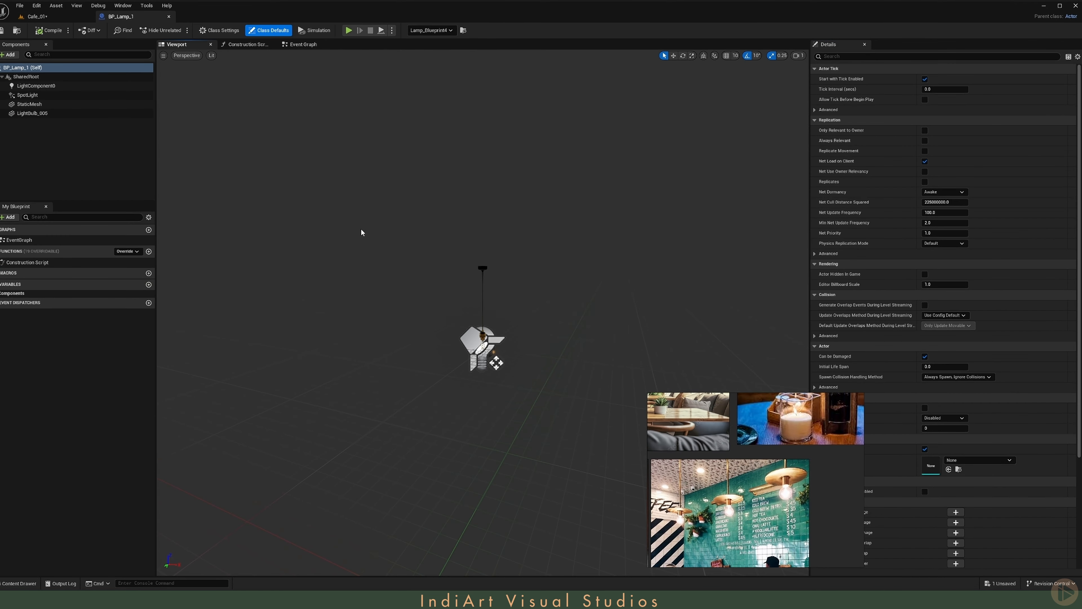
click(59, 86)
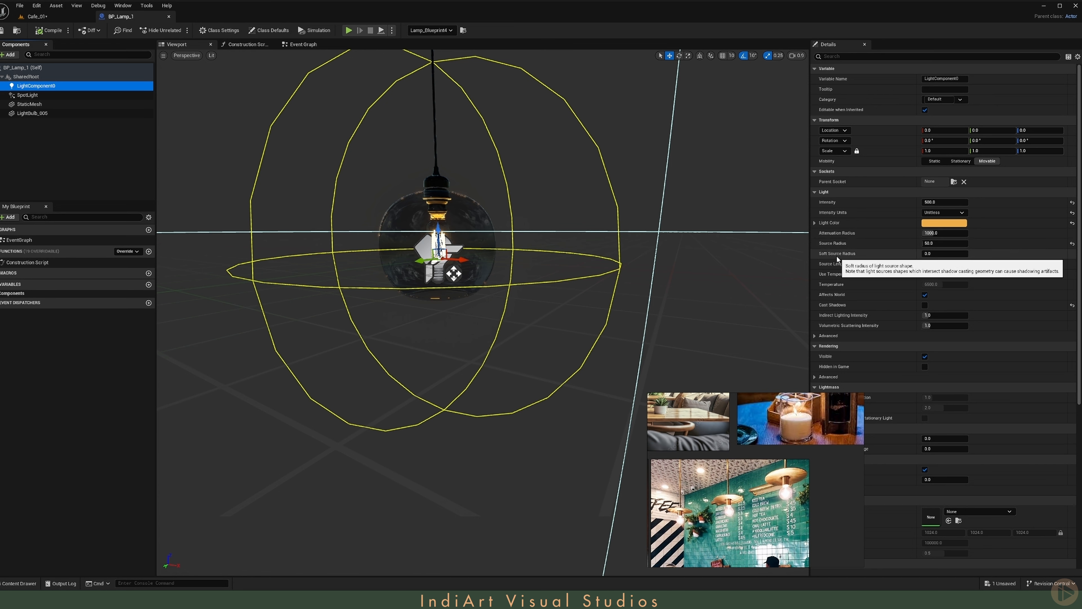
click(954, 254)
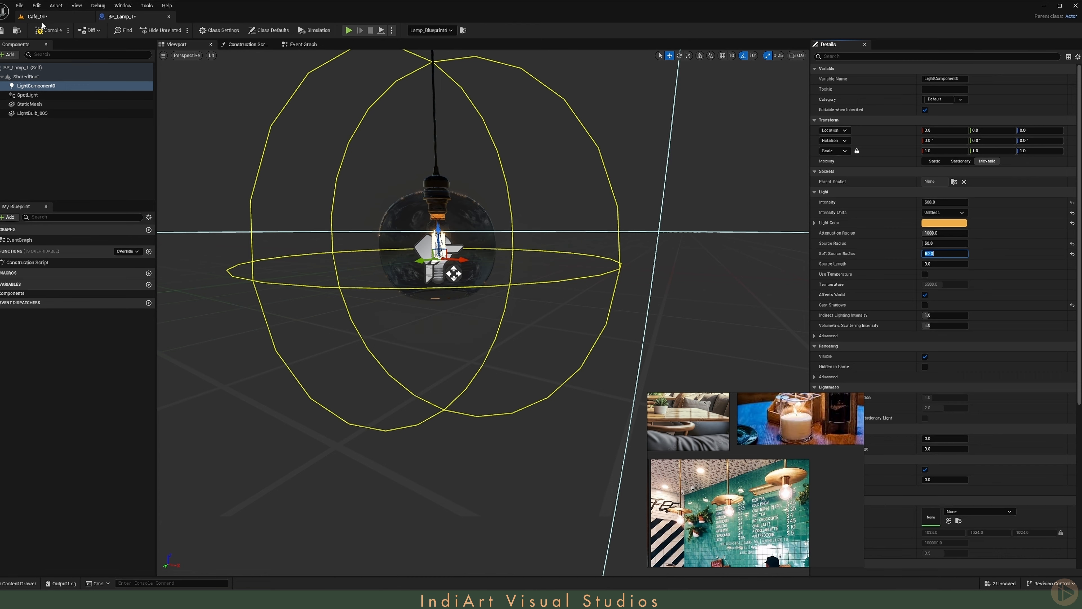
click(37, 16)
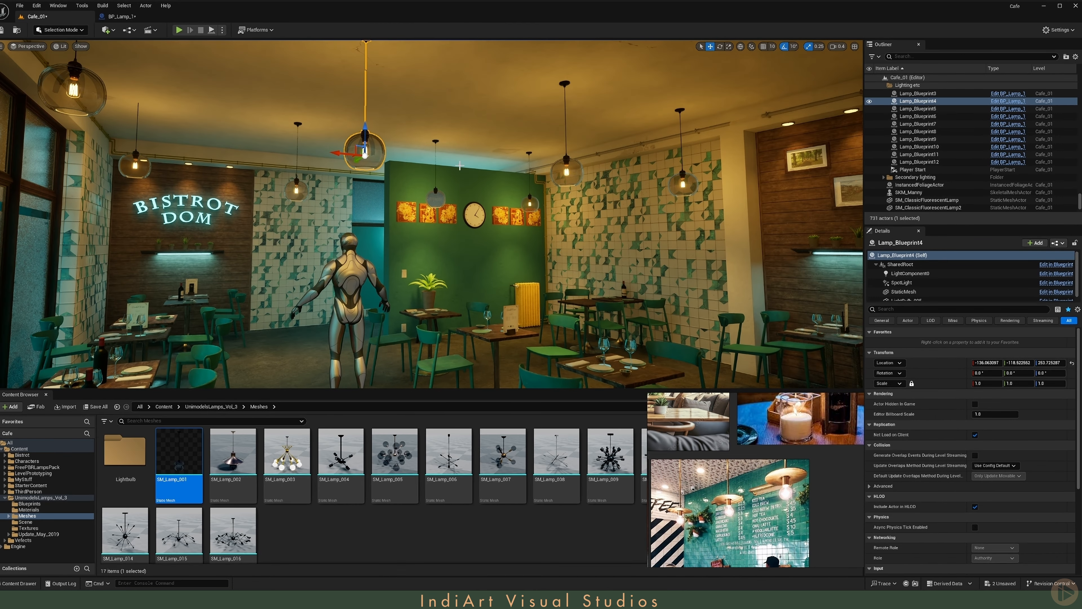
key(g)
key(g)
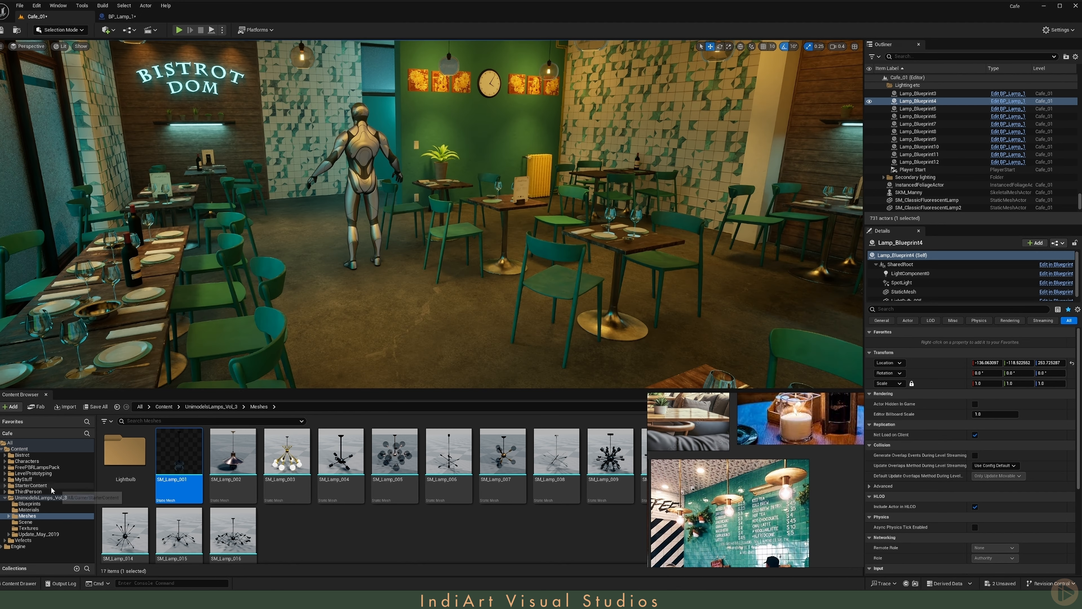
- Browse to the Candle_Selector folder in the Candle_VFX blueprints and select BP_Candle_Selector
click(29, 504)
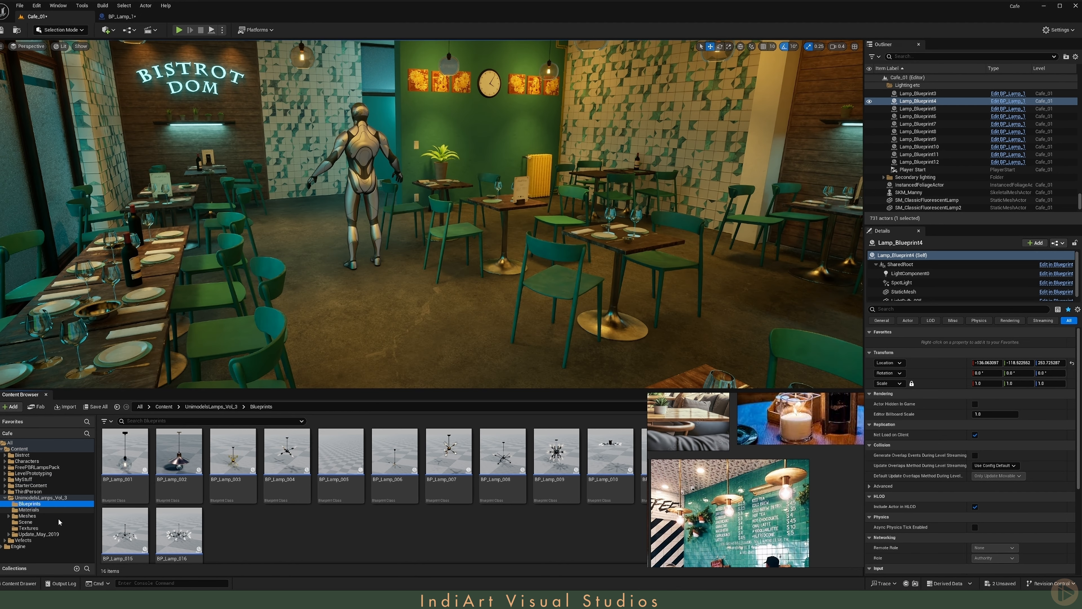
click(23, 540)
double_click(123, 465)
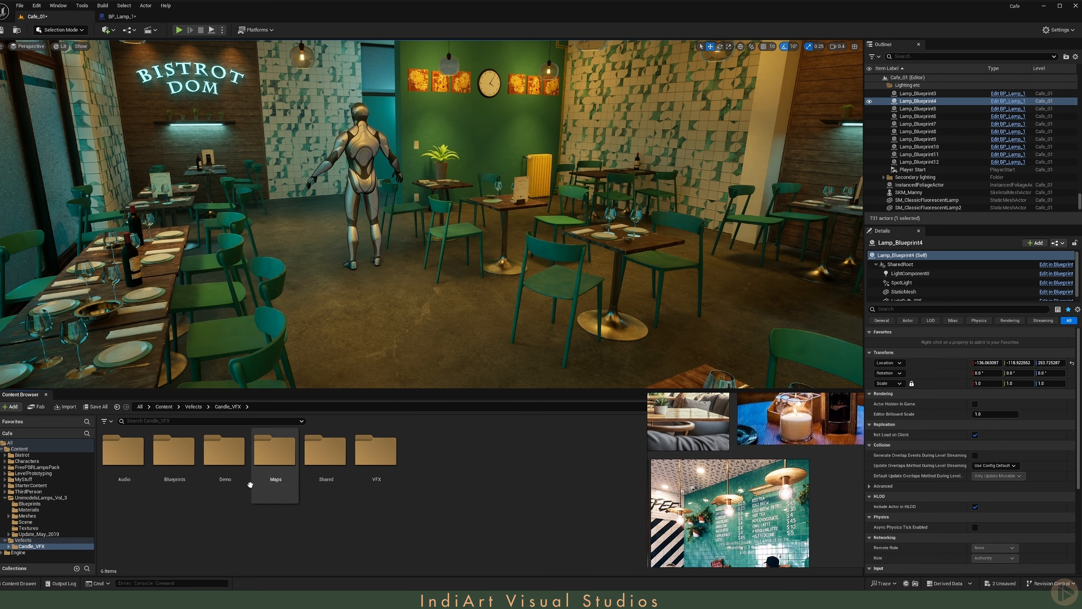
double_click(167, 477)
double_click(121, 458)
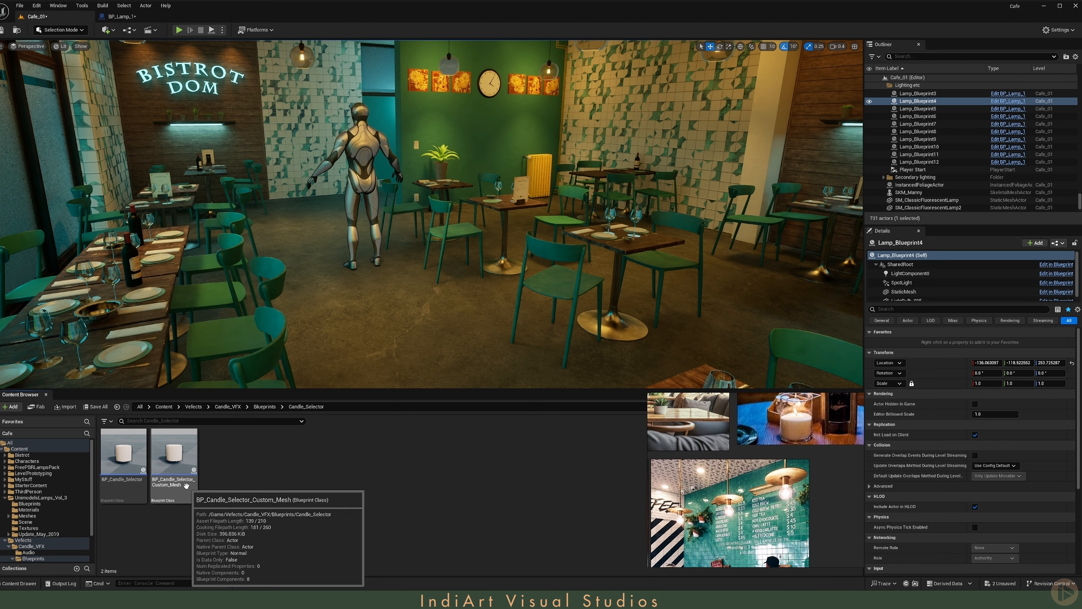
click(116, 485)
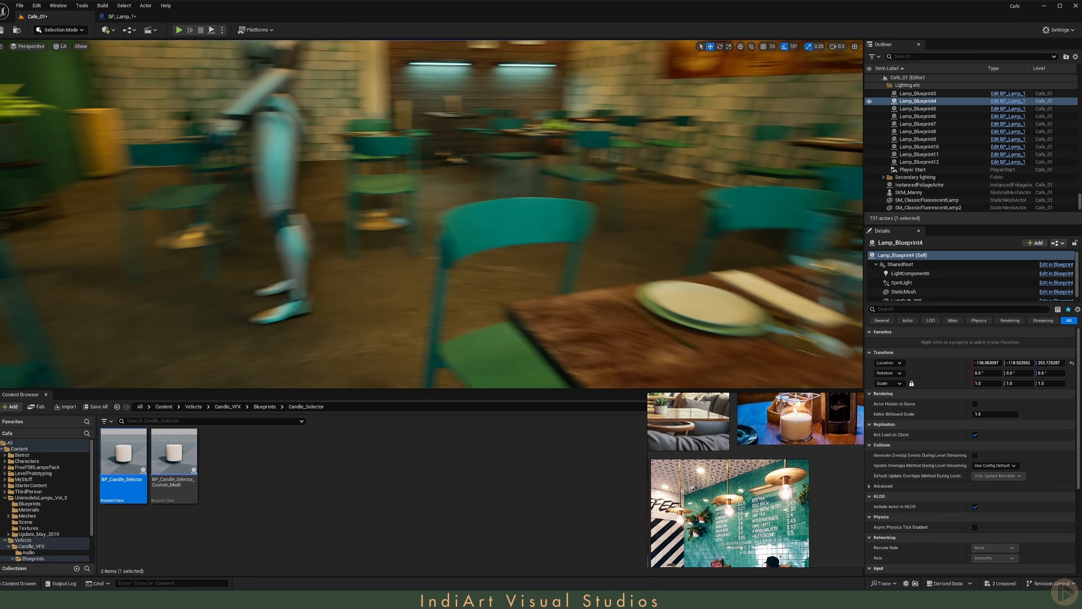
- Delete the SKM_Manny mannequin and place a BP_Candle_Selector candle on the corner of the dining table
click(294, 254)
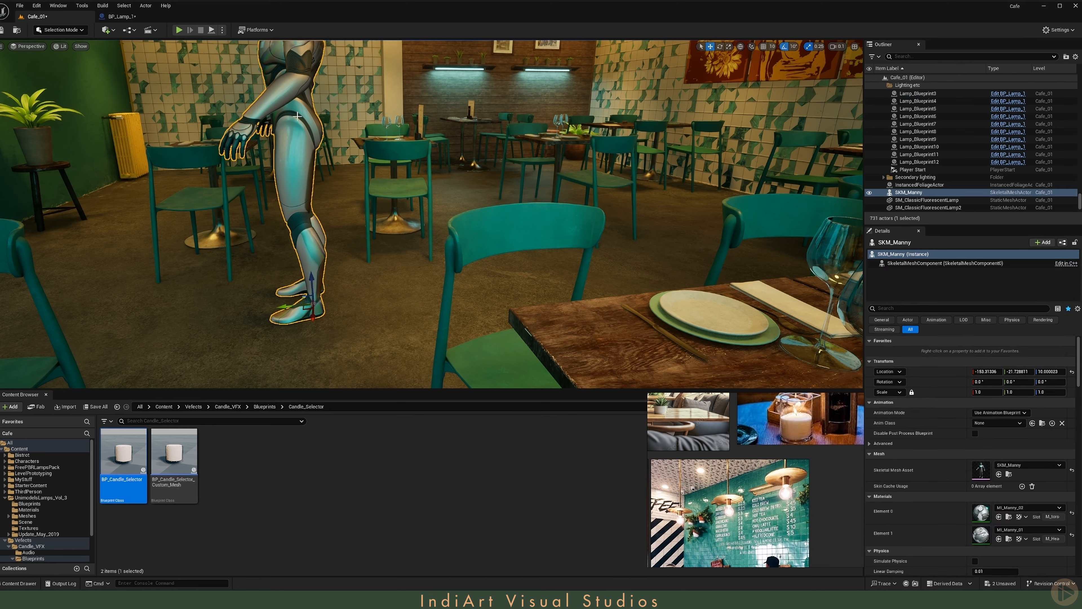
key(Delete)
drag(503, 332, 593, 319)
key(w)
mouse_move(592, 319)
right_down()
mouse_move(639, 350)
mouse_move(629, 305)
mouse_move(581, 305)
right_up()
key(q)
key(s)
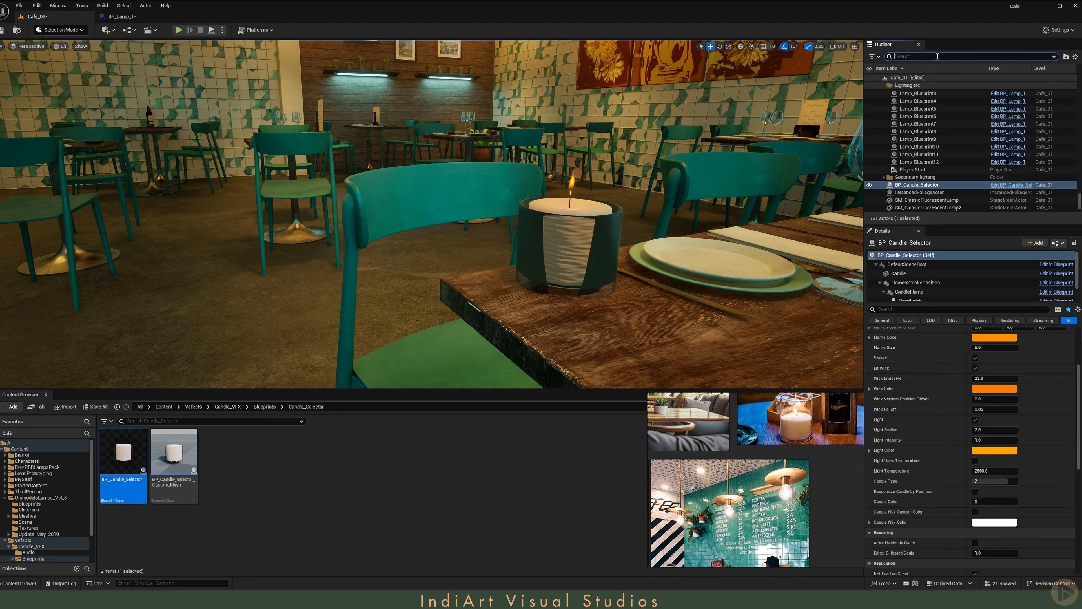
- Select the PostProcessVolume, filter its details for "refra", and turn off Refraction under Ray Tracing Translucency
click(938, 56)
text(post)
key(Return)
click(917, 309)
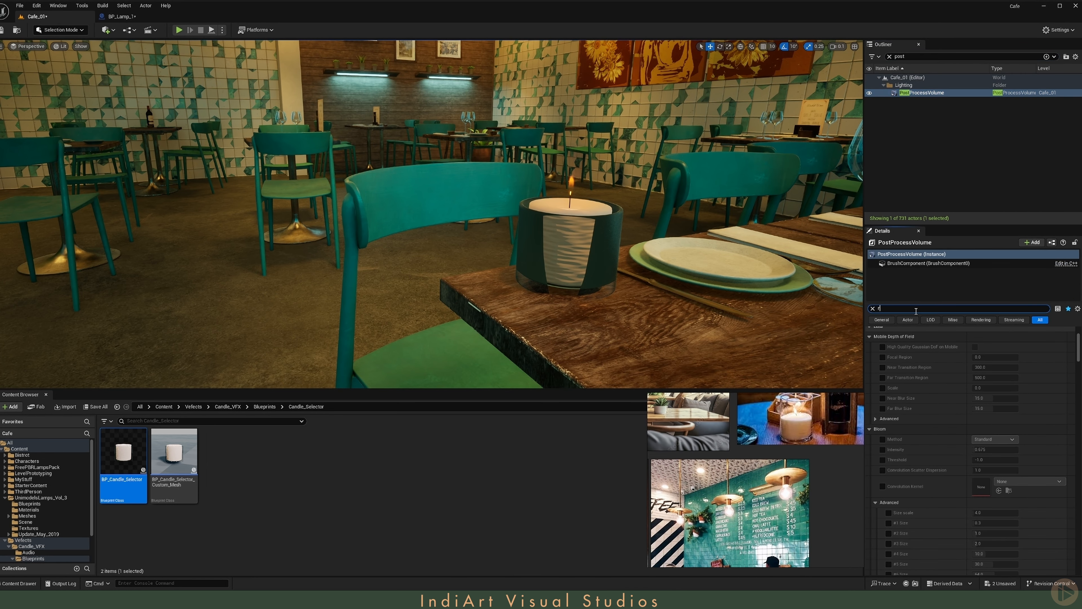
text(refra)
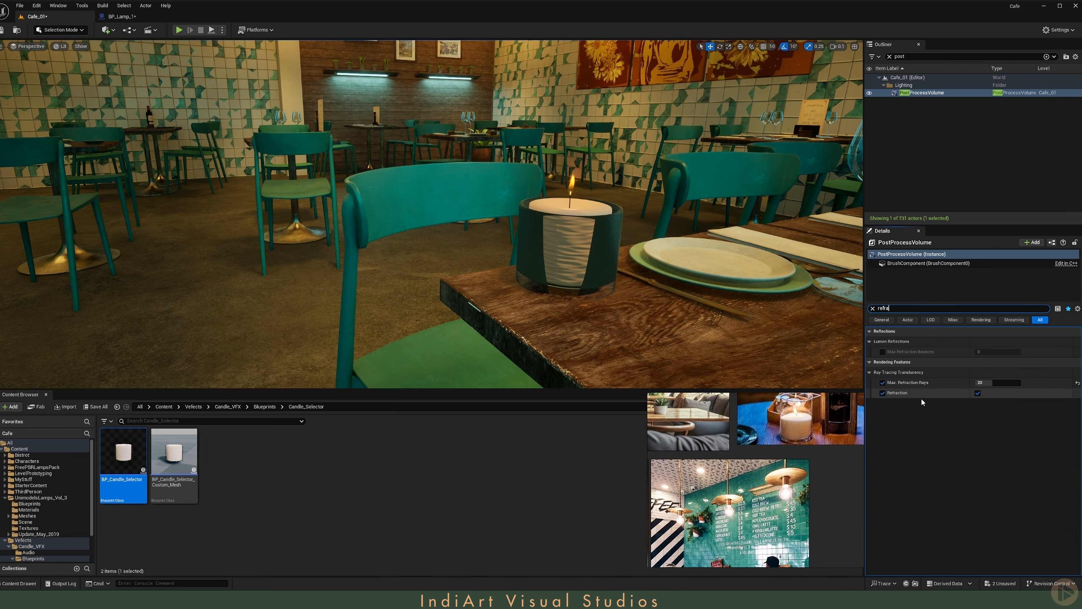
click(978, 393)
click(873, 308)
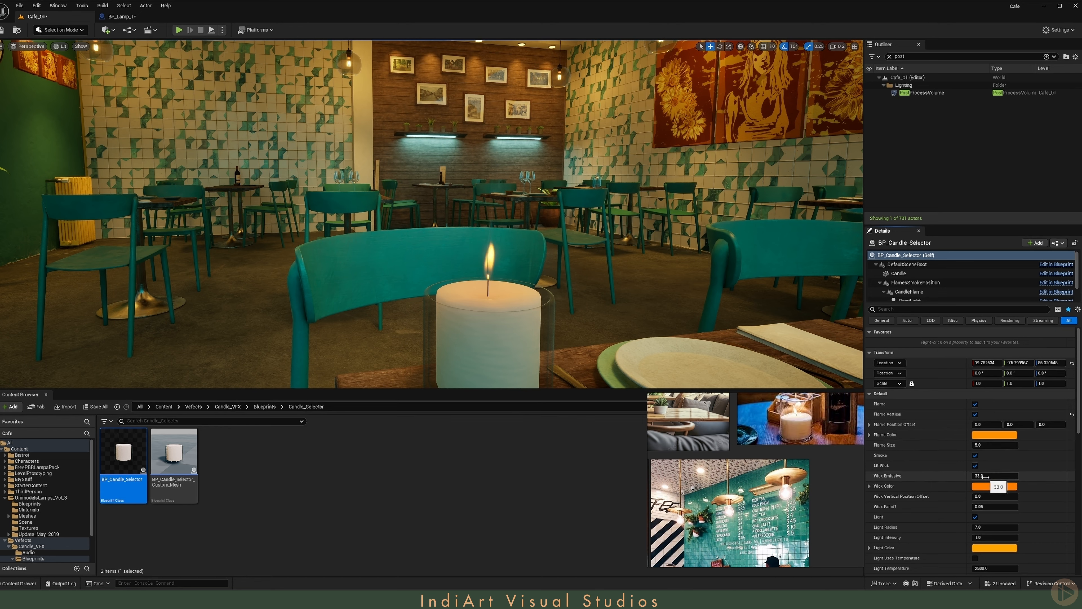
- Turn off Flame Vertical on the placed candle and set its Flame Size to 6.0
scroll(985, 439, down, 1)
drag(991, 435, 1016, 434)
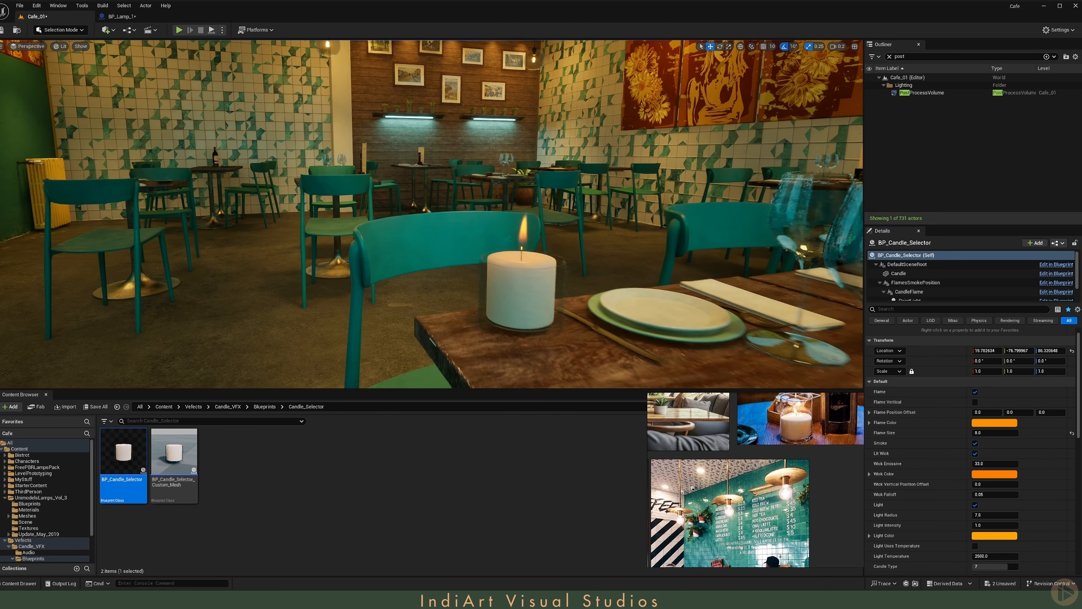
right_drag(570, 299, 570, 298)
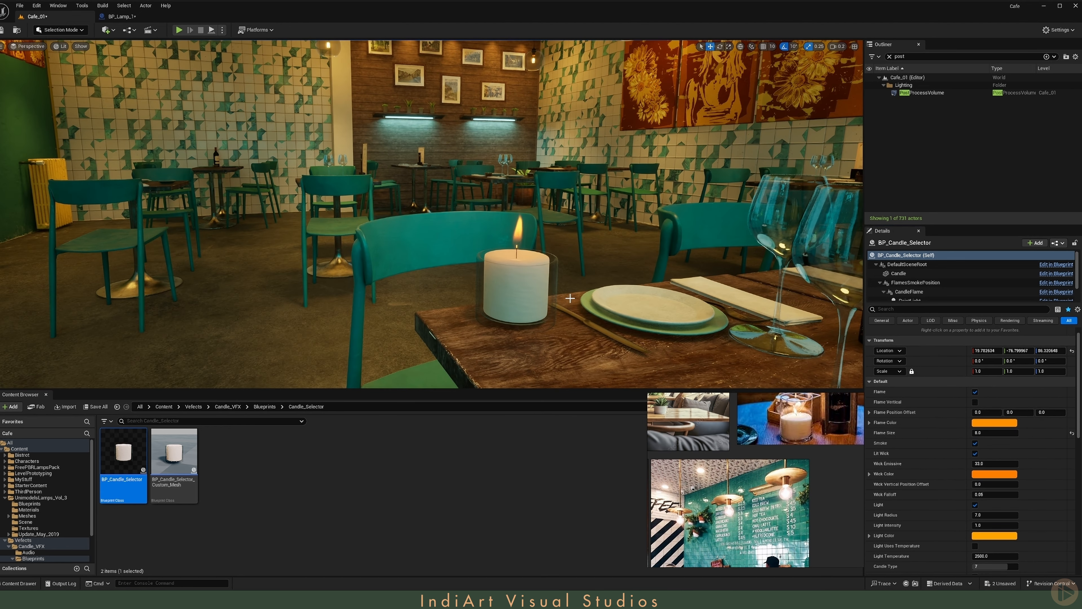
- Place copies of the candle on the other café tables and save the level
key(s)
scroll(495, 290, up, 4)
mouse_move(496, 289)
right_down()
mouse_move(537, 315)
mouse_move(640, 311)
mouse_move(657, 341)
mouse_move(452, 285)
mouse_move(480, 295)
right_up()
key(w)
scroll(480, 295, down, 3)
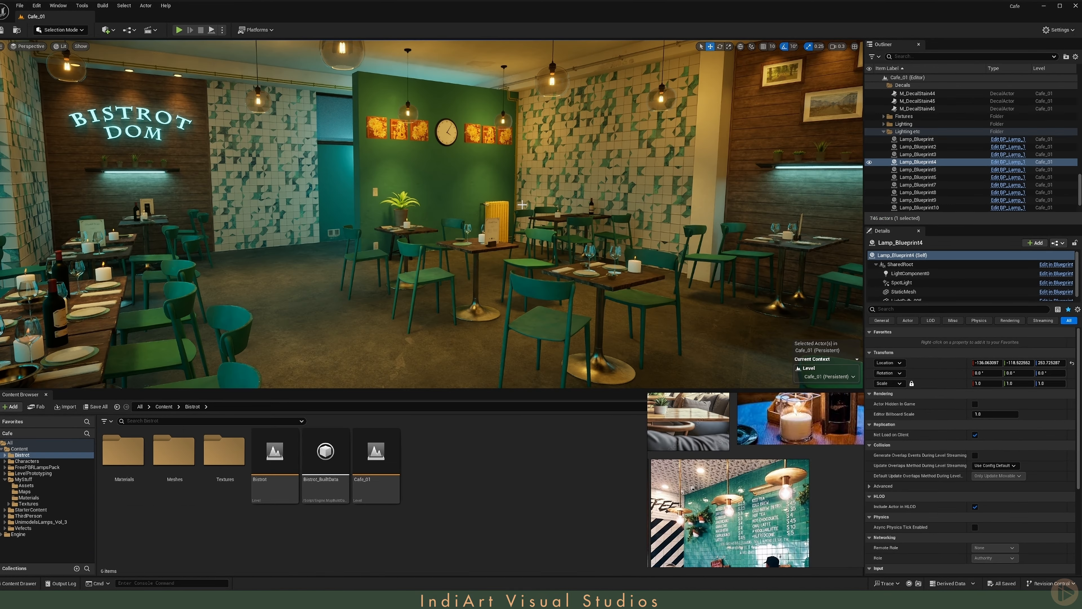
right_drag(432, 213, 470, 121)
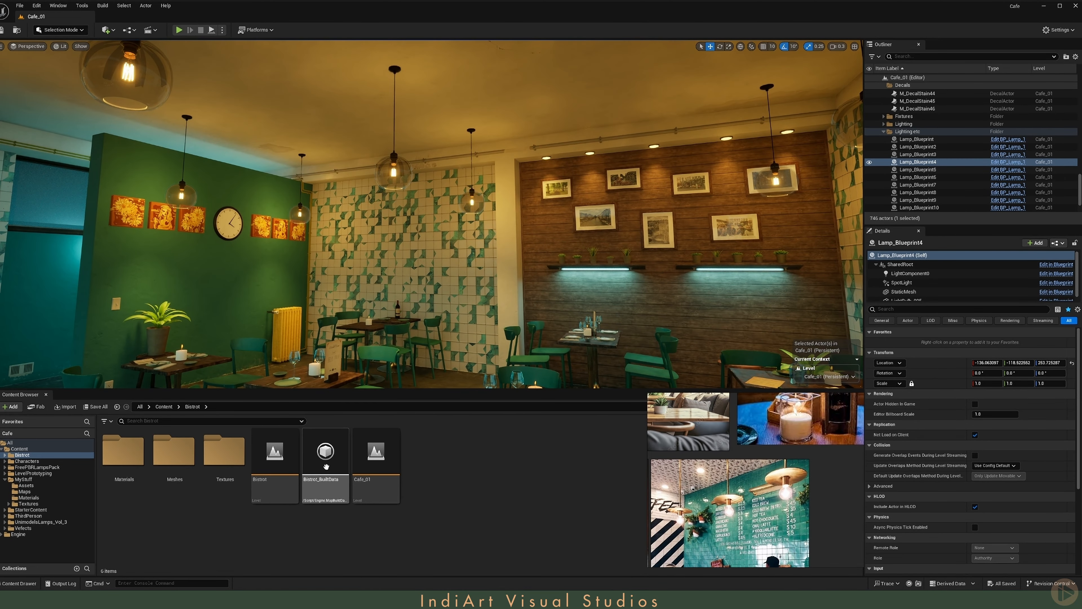
- Duplicate the SM_ClassicFluorescentLamp mesh in the FreePBRLampsPack Meshes folder
click(44, 467)
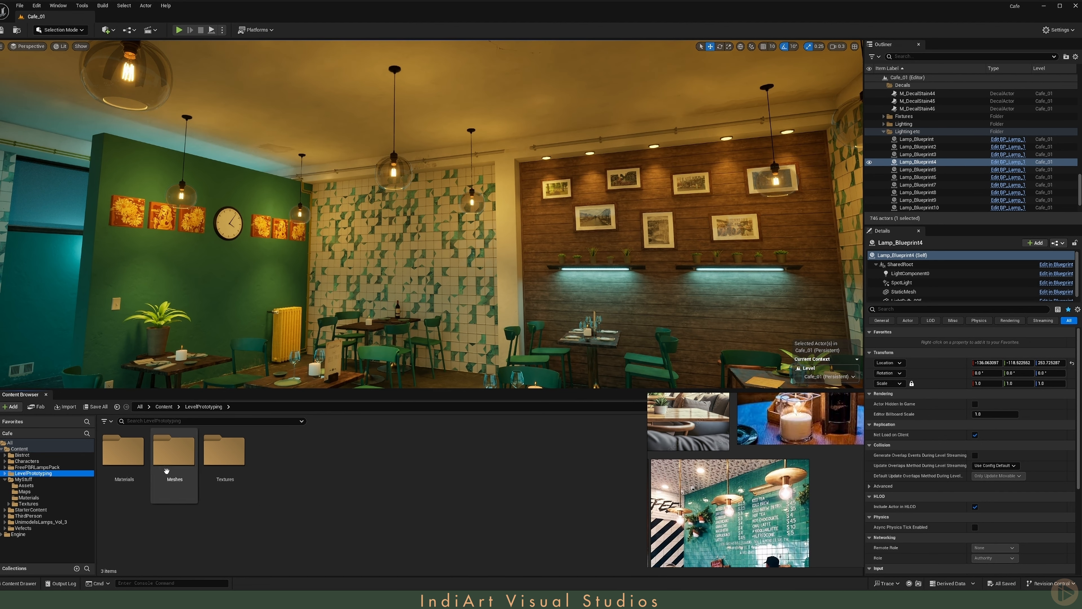
double_click(174, 451)
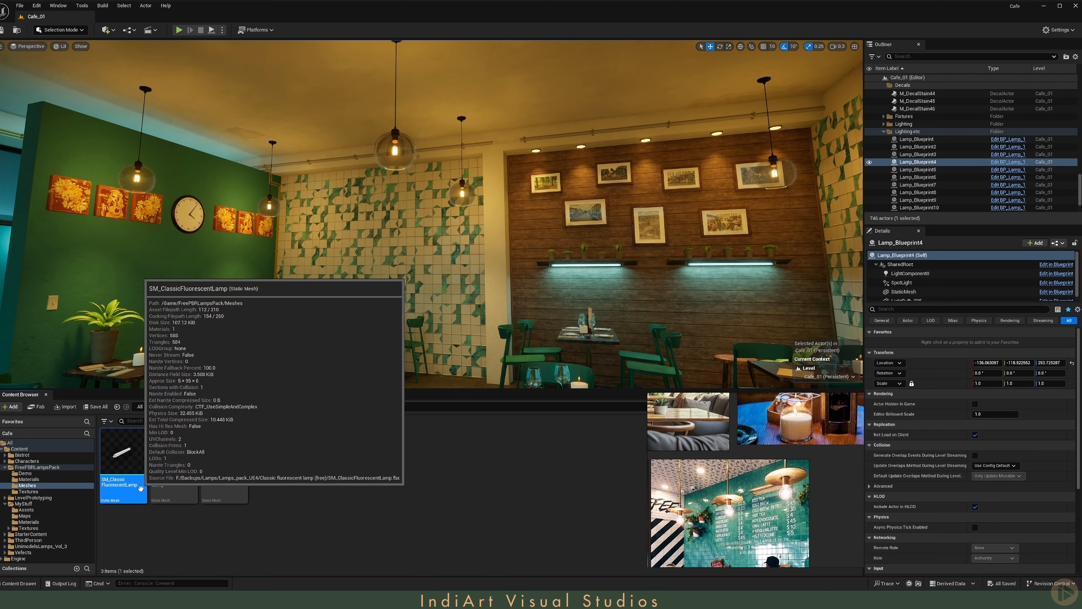
key(ctrl+d)
key(Return)
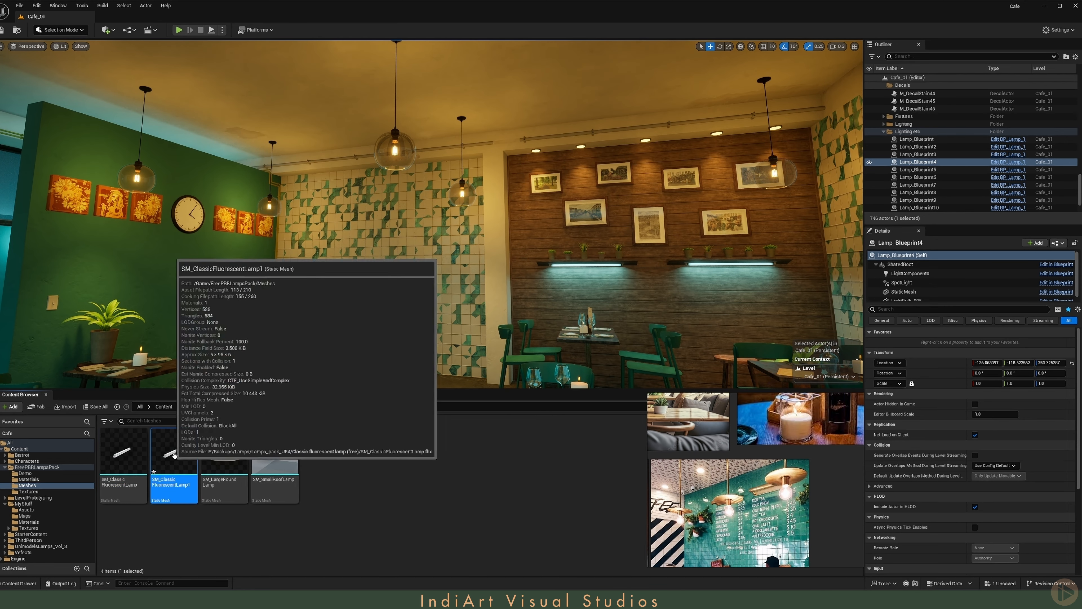
- Place the duplicated fluorescent lamp on the ceiling near the tiled wall, rotated 180° so its tube faces down
drag(174, 458, 491, 142)
key(f)
key(e)
drag(367, 201, 423, 192)
key(w)
right_drag(423, 192, 324, 170)
scroll(422, 192, up, 2)
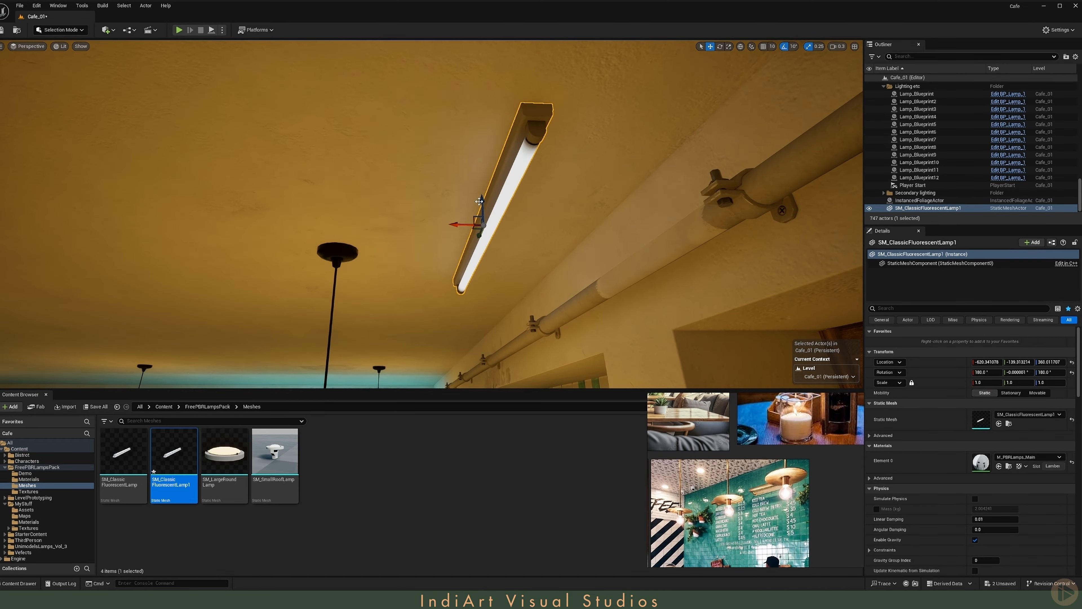
- Shift the fluorescent lamp flush against the ceiling in front of the pipes, at a Z location of about 362
drag(478, 212, 483, 219)
right_drag(483, 219, 626, 299)
key(s)
scroll(482, 219, up, 3)
scroll(512, 126, down, 1)
mouse_move(512, 126)
right_down()
mouse_move(524, 132)
mouse_move(512, 125)
right_up()
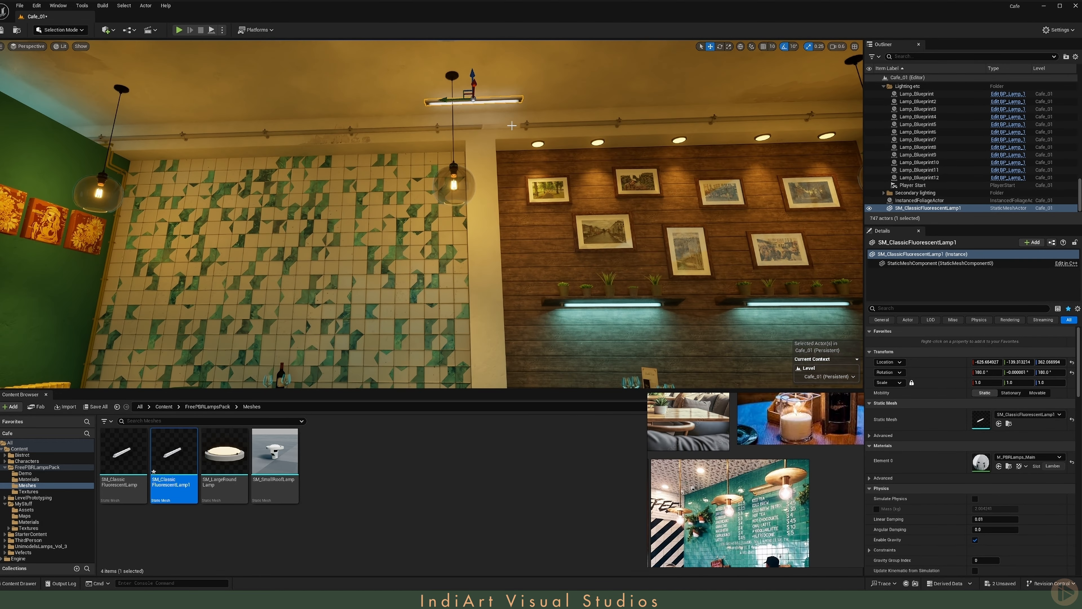
key(s)
mouse_move(449, 101)
right_down()
mouse_move(445, 141)
mouse_move(468, 95)
right_up()
scroll(450, 100, down, 1)
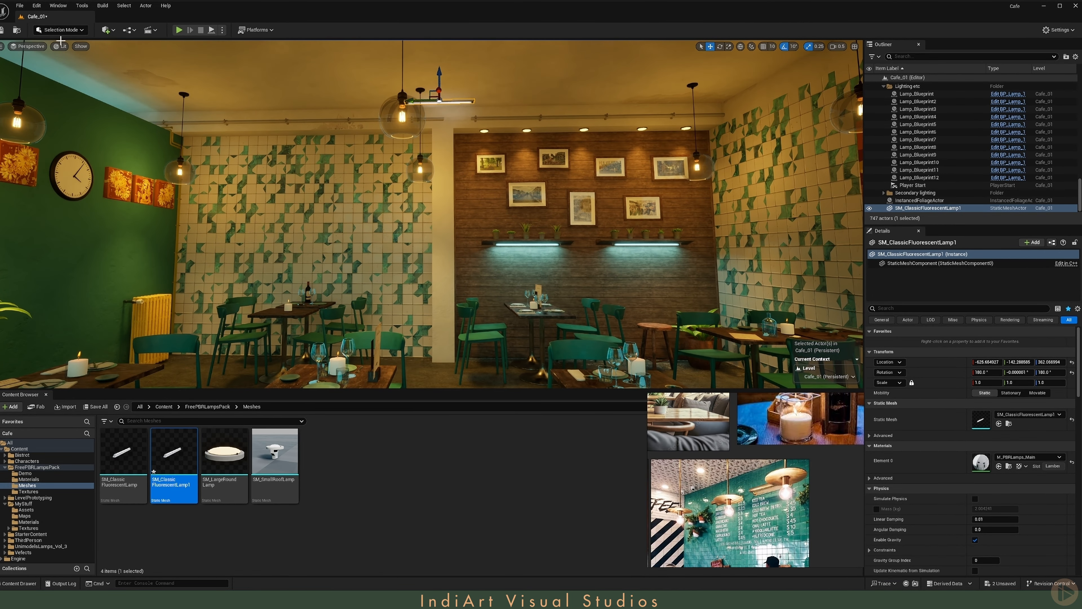
- Switch to Modeling Mode, start Triangle Edit on the ceiling fluorescent lamp, close the content browser, and limit selection to vertices
click(59, 30)
click(64, 77)
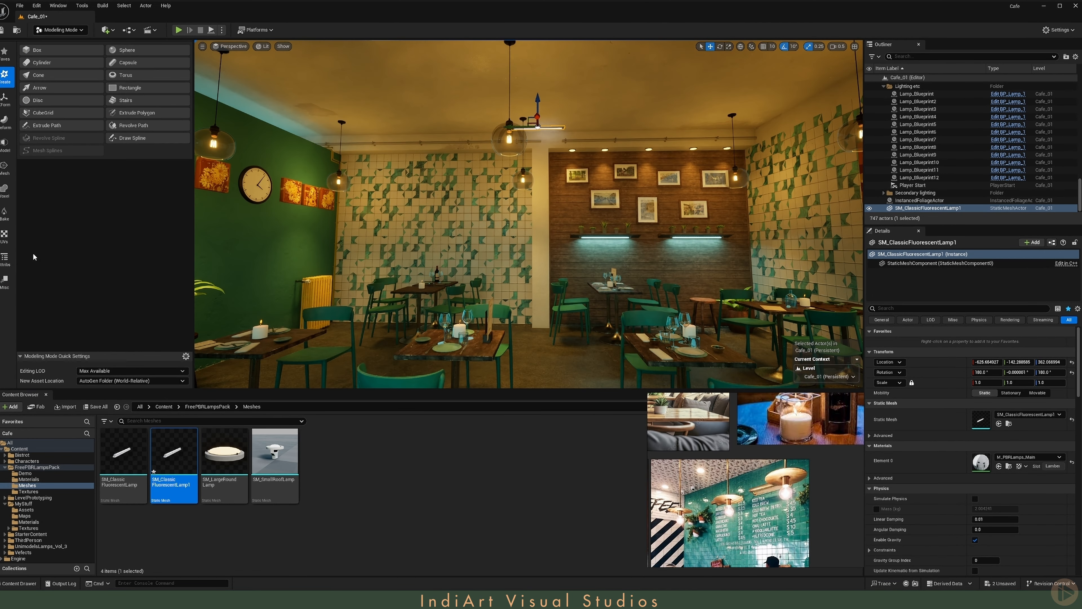
click(5, 167)
click(128, 50)
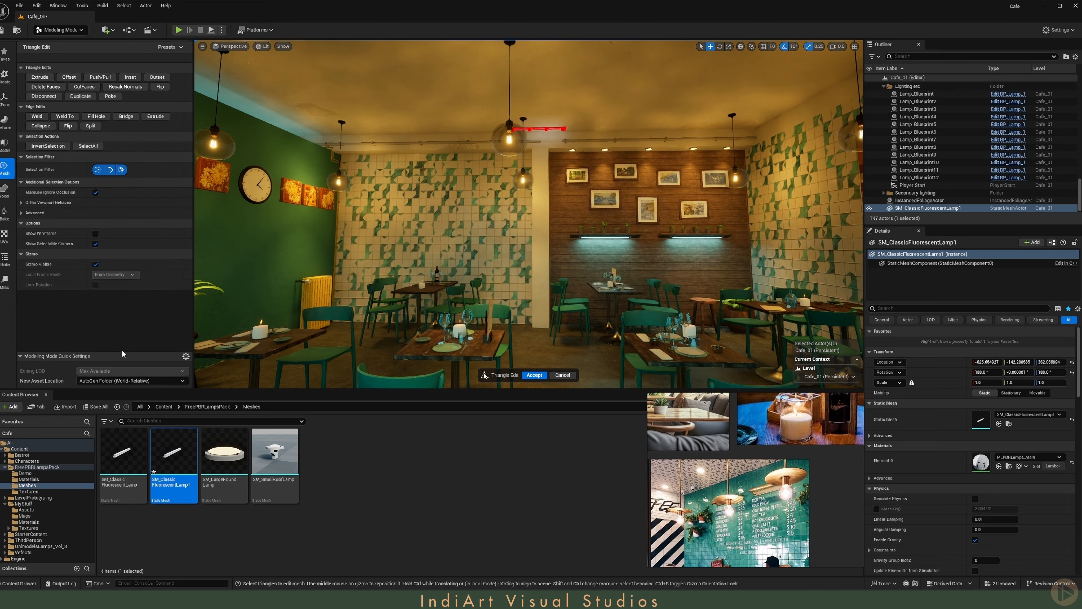
middle_click(22, 395)
click(111, 171)
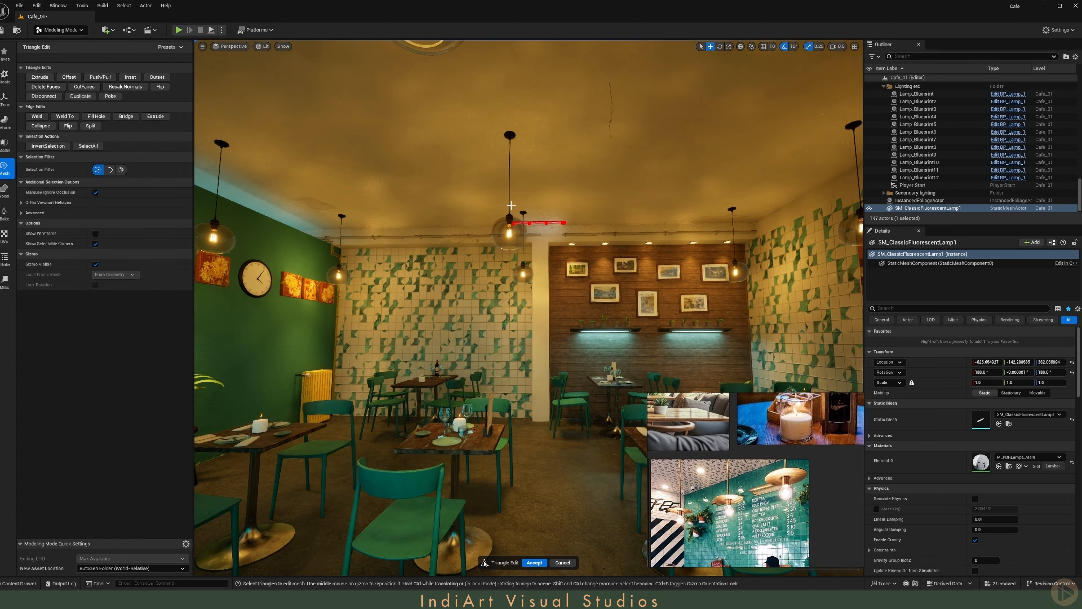
- Select the vertices at one end of the fluorescent lamp, stretch it along the ceiling into a long strip, and accept the edit
right_drag(503, 265, 515, 217)
drag(541, 149, 636, 205)
right_drag(512, 205, 529, 208)
drag(492, 177, 735, 177)
key(s)
right_drag(736, 177, 682, 200)
drag(659, 202, 682, 201)
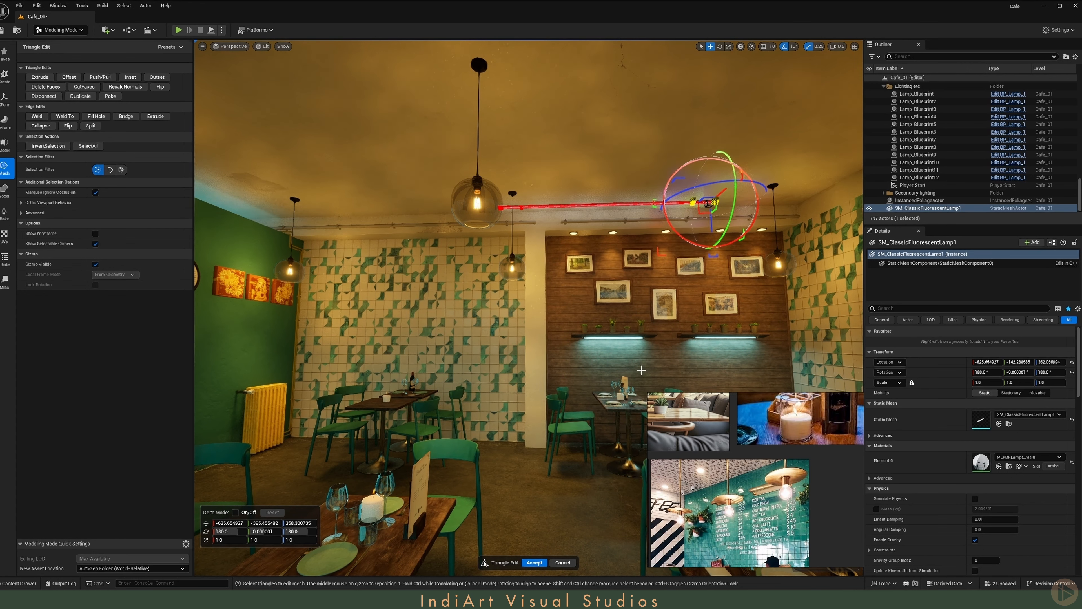
click(532, 563)
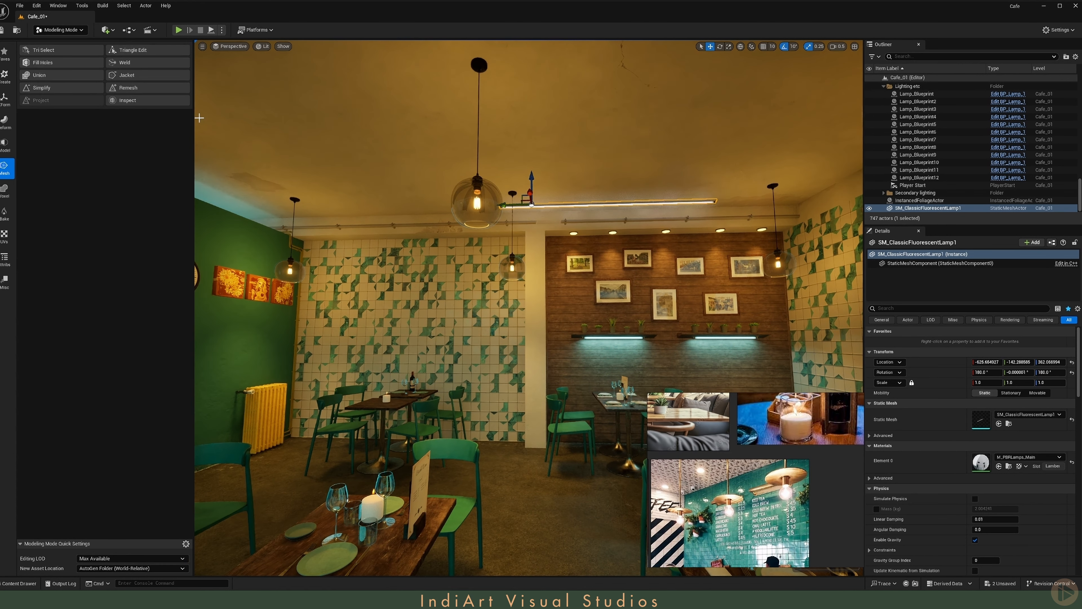
- Move the lengthened lamp's pivot to its center with Edit Pivot and accept it
click(4, 99)
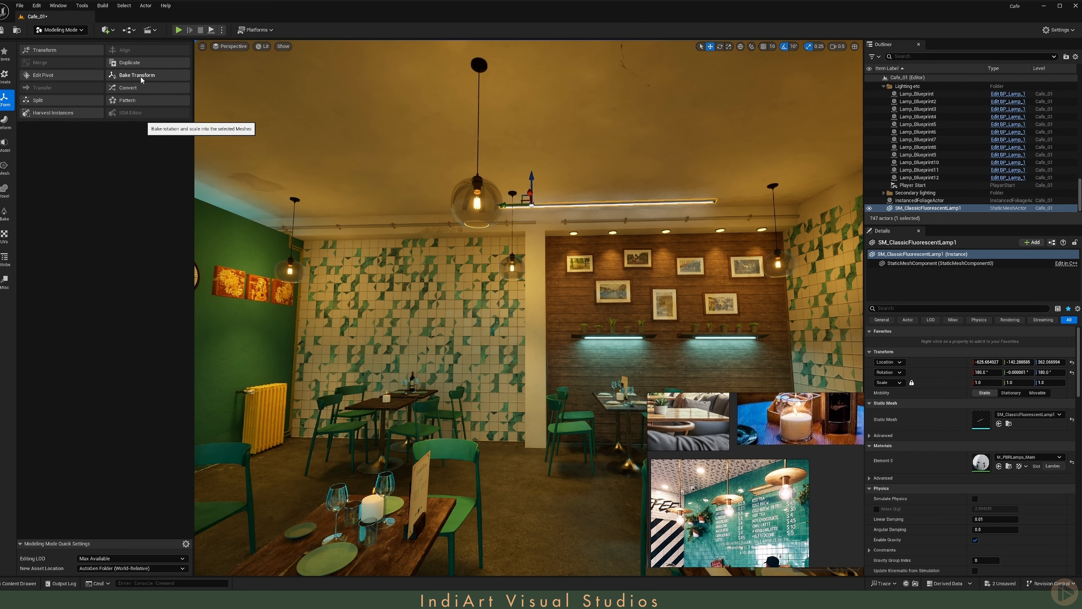
click(44, 75)
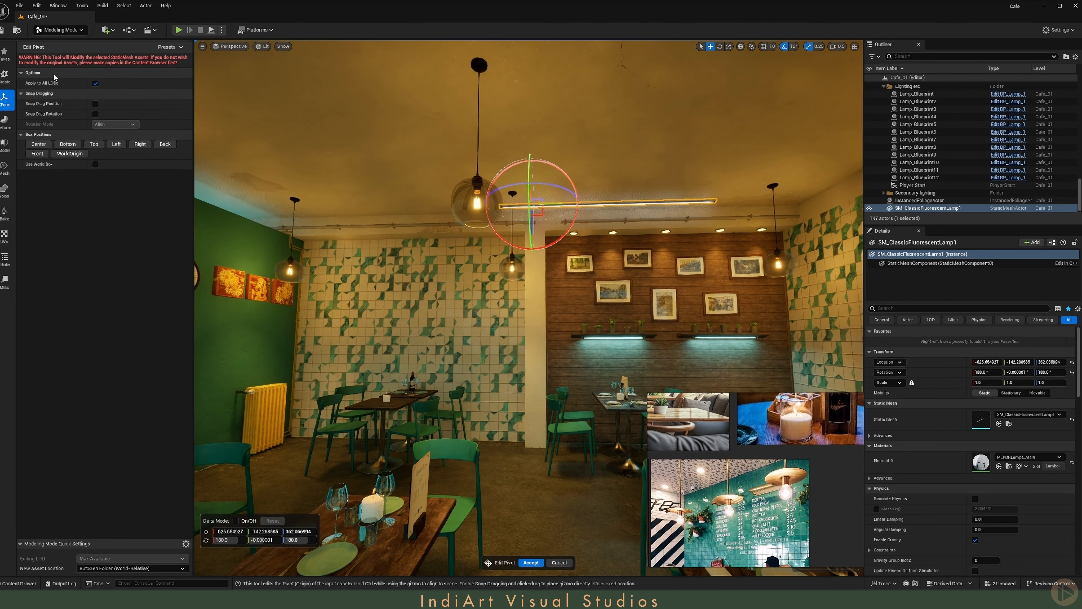
click(42, 146)
click(530, 562)
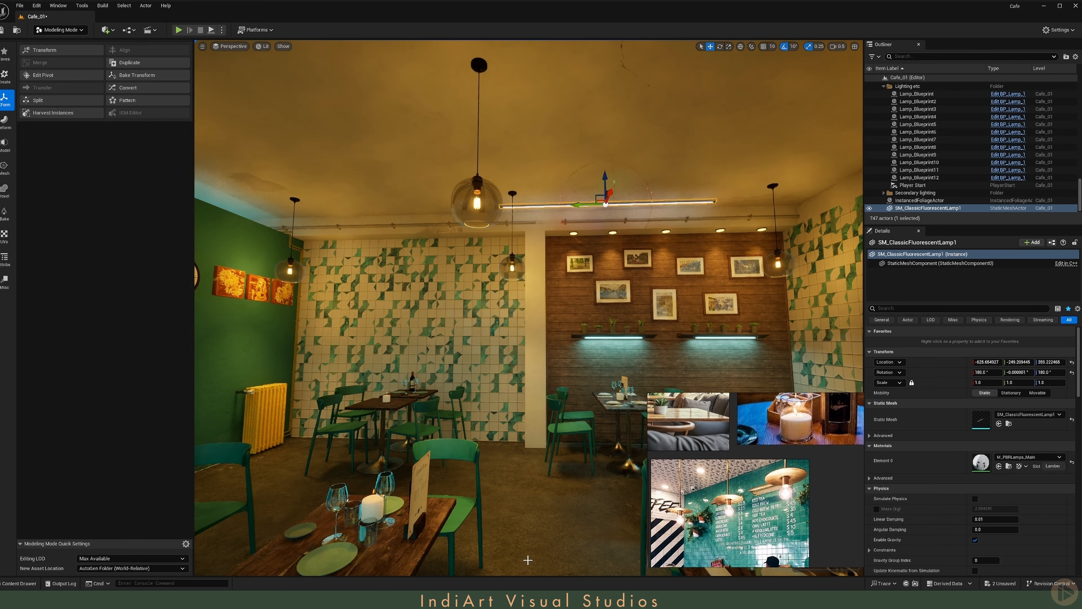
- Slide the long fluorescent lamp along the ceiling to a Y location of about -147
drag(580, 205, 511, 207)
key(a)
mouse_move(511, 207)
right_down()
mouse_move(519, 222)
mouse_move(569, 225)
mouse_move(529, 201)
right_up()
key(s)
scroll(511, 207, down, 1)
key(d)
scroll(568, 229, up, 1)
key(w)
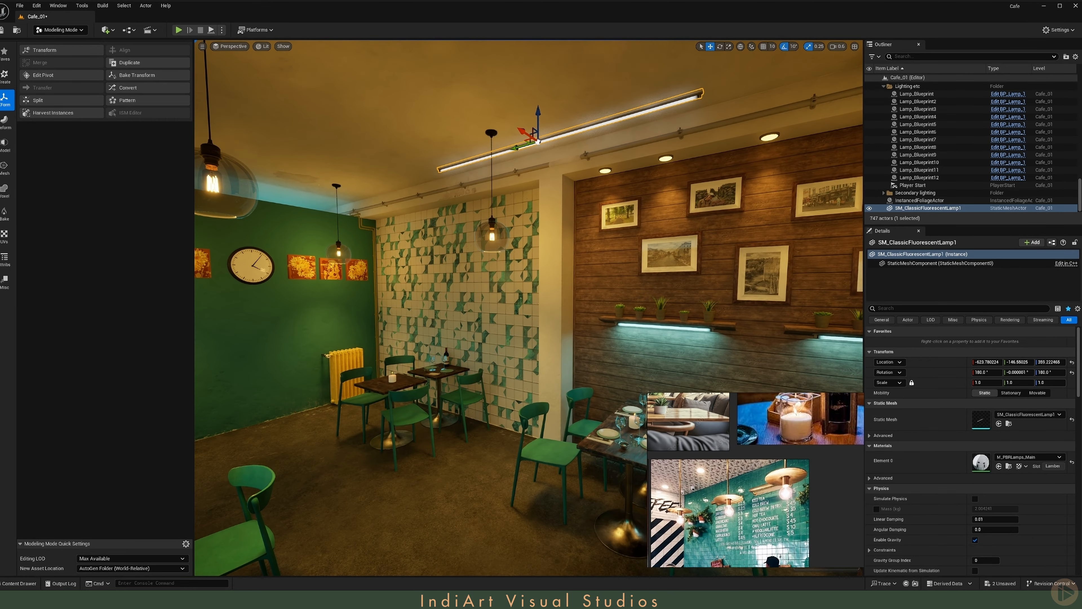
- Return to Selection Mode and select the fluorescent lamp under the plant shelf on the wooden wall
click(60, 29)
click(55, 39)
click(605, 331)
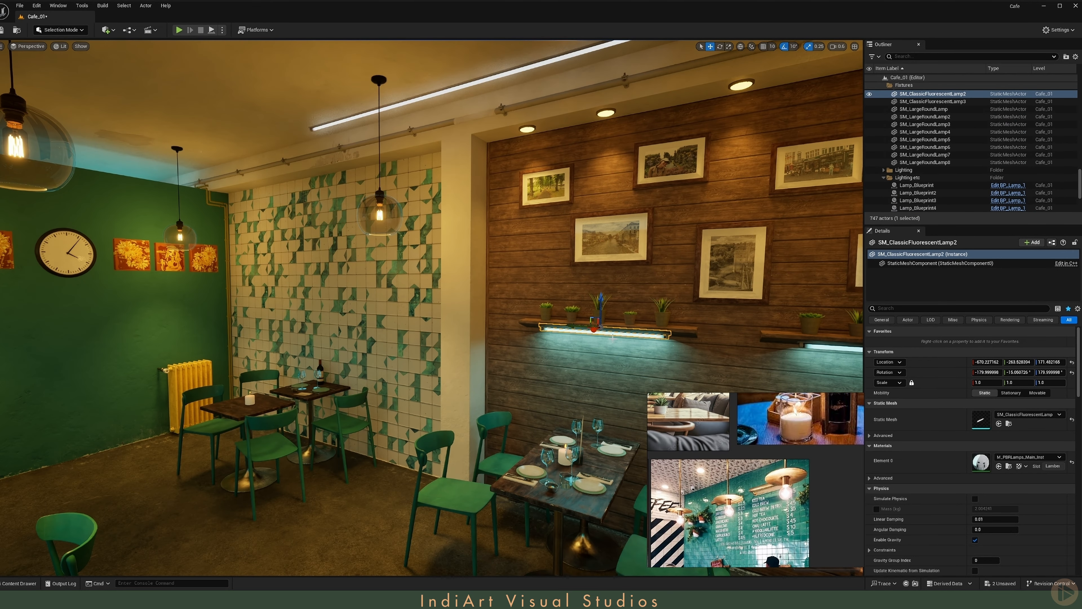
- Apply the shelf lamp's M_PBRLamps_Main_Inst material to the long fluorescent lamp on the ceiling
click(1008, 466)
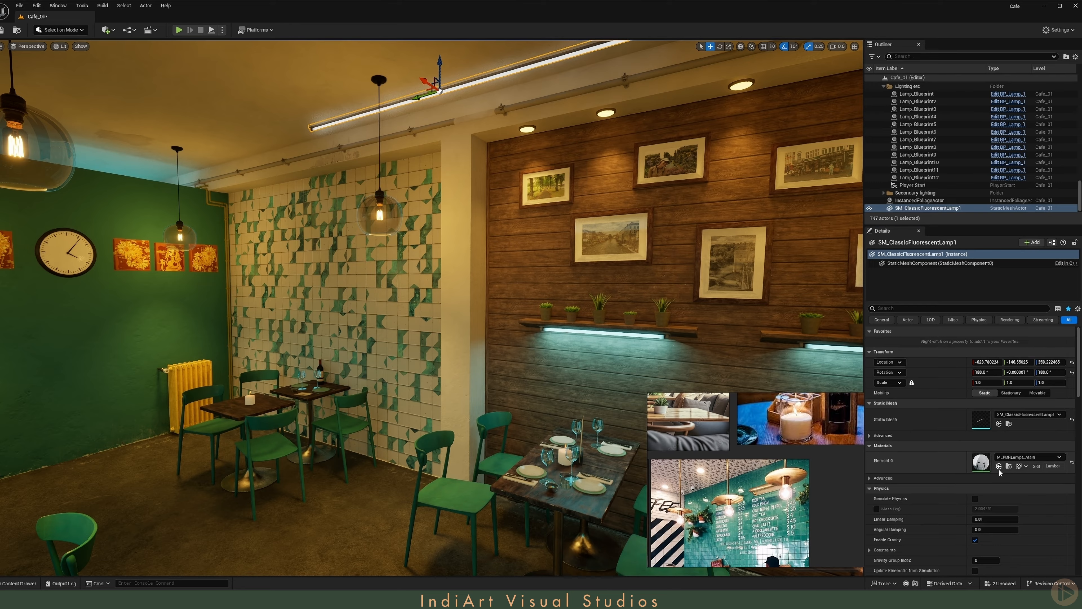
click(1000, 467)
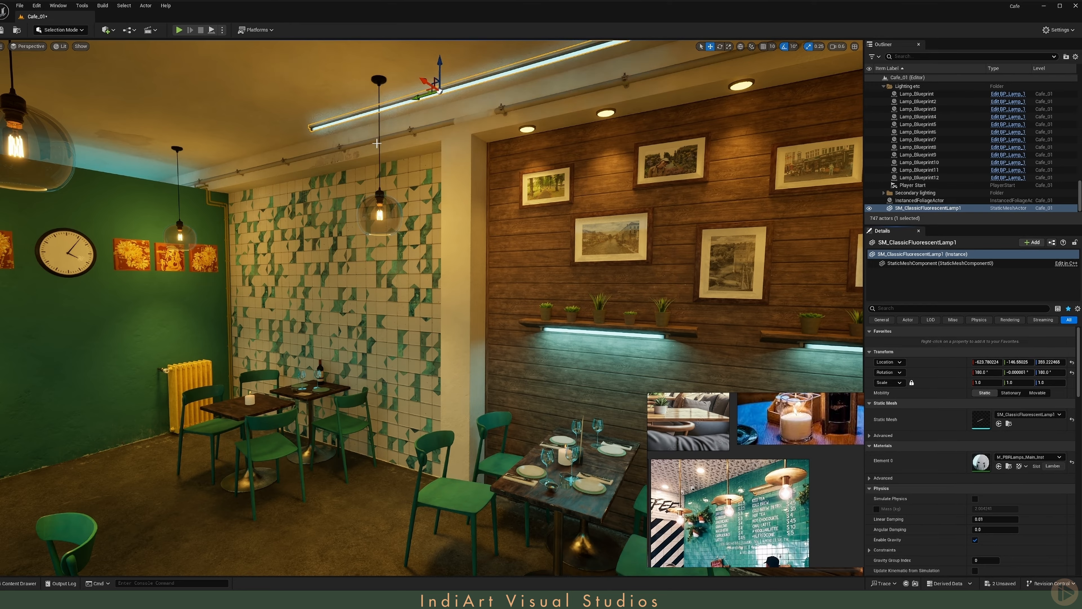
key(g)
right_drag(377, 144, 370, 68)
key(g)
scroll(380, 130, down, 1)
key(w)
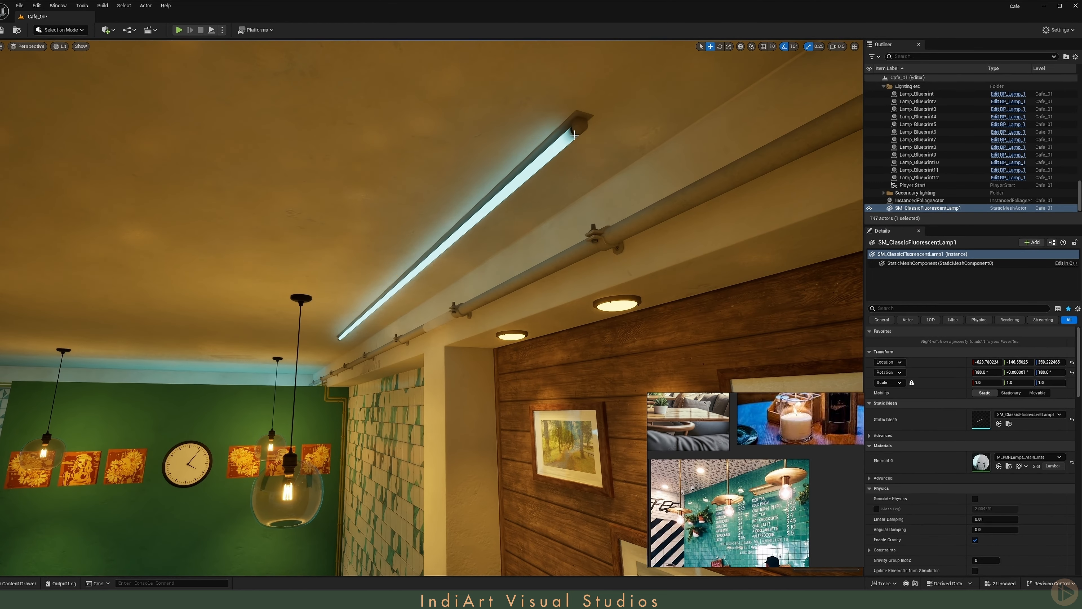
- Add a Rect Light near the long ceiling lamp and rotate it to face straight down
drag(387, 263, 391, 266)
key(s)
right_drag(391, 267, 435, 239)
scroll(390, 267, up, 2)
key(g)
click(109, 30)
key(e)
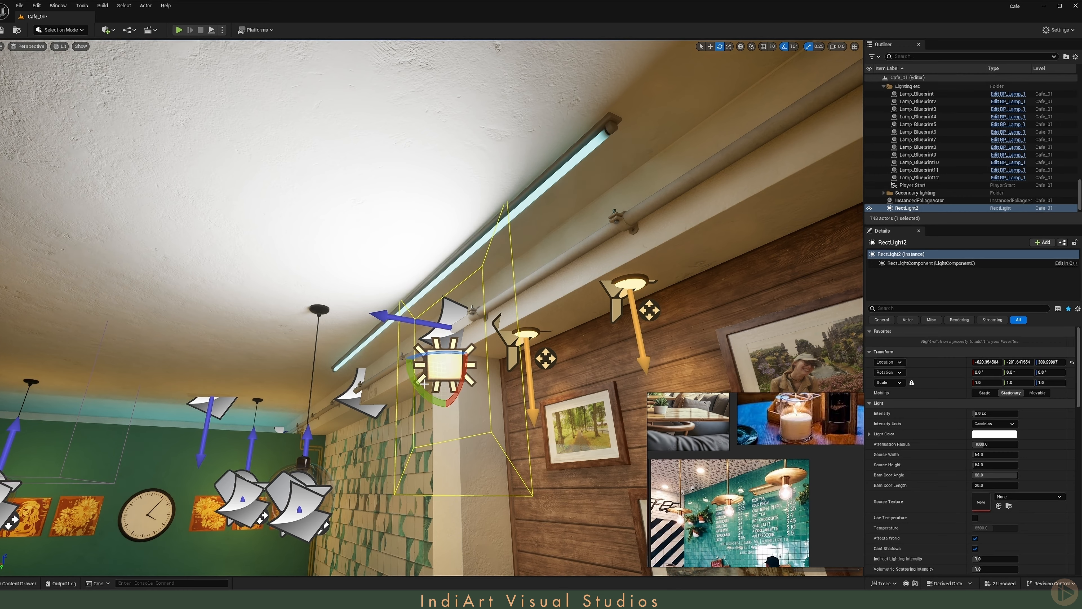
drag(425, 384, 464, 412)
key(w)
- Copy the long ceiling lamp's location and paste it onto the new Rect Light
click(552, 171)
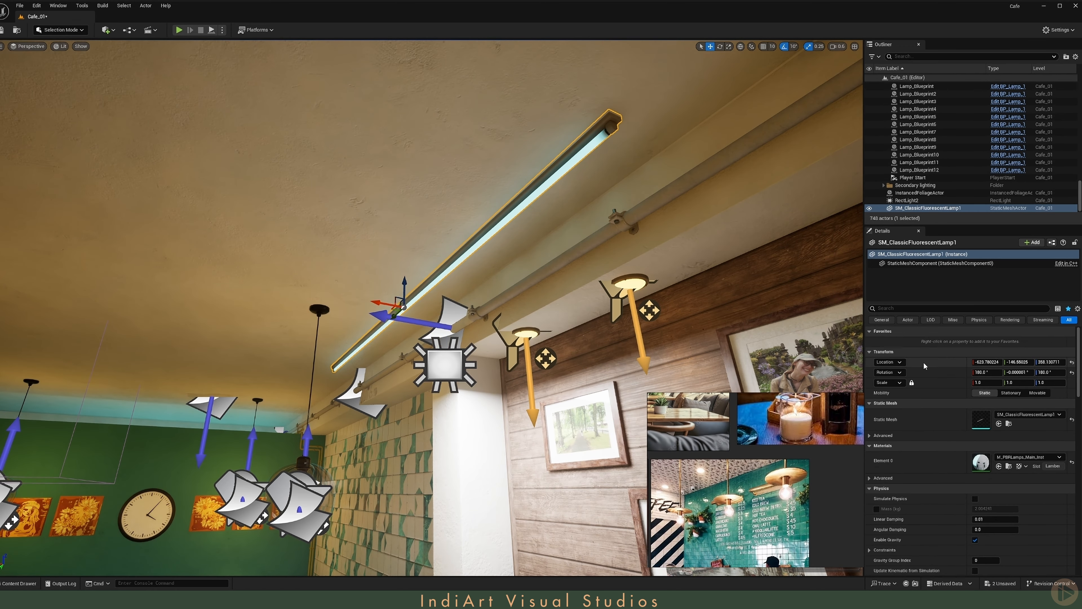
right_click(926, 363)
click(956, 380)
click(907, 200)
right_click(926, 363)
click(957, 390)
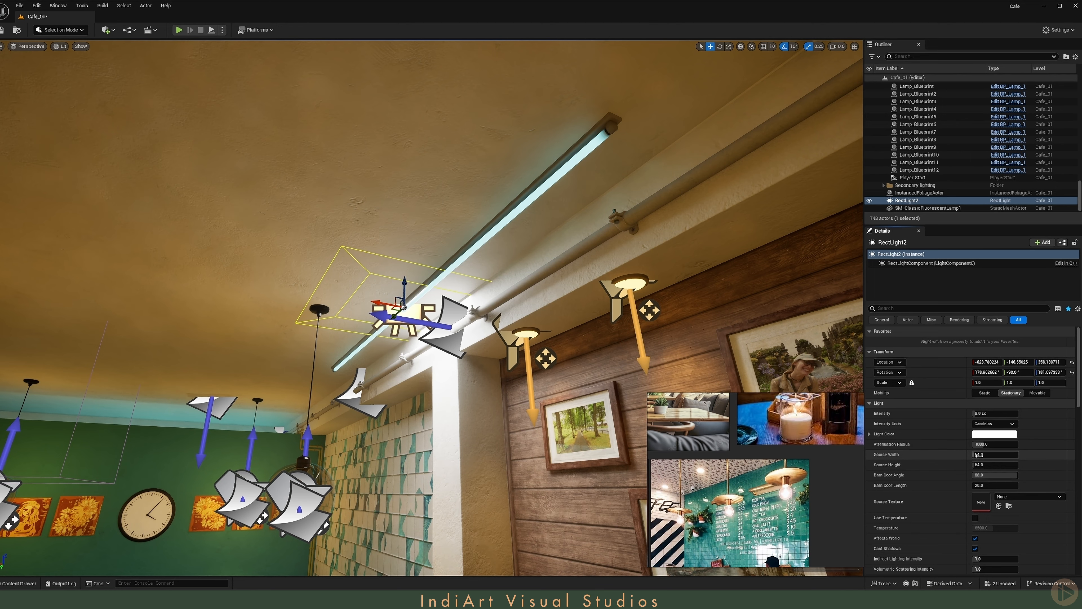
- Set the Rect Light's source width to 360 and source height to 16
drag(979, 455, 1032, 455)
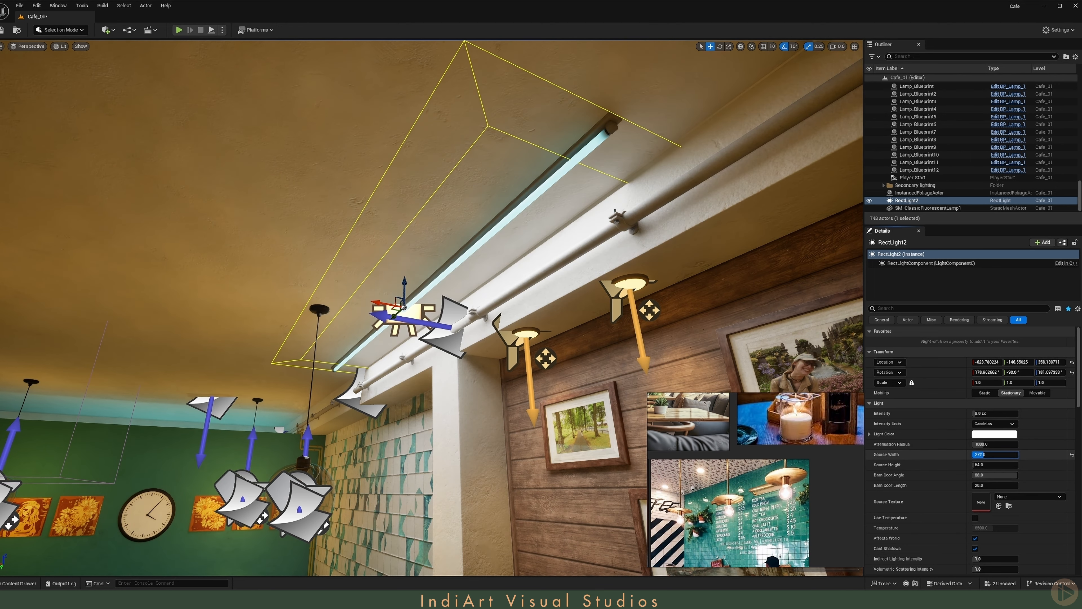
text(360)
key(Return)
right_drag(767, 341, 724, 366)
drag(1009, 465, 993, 465)
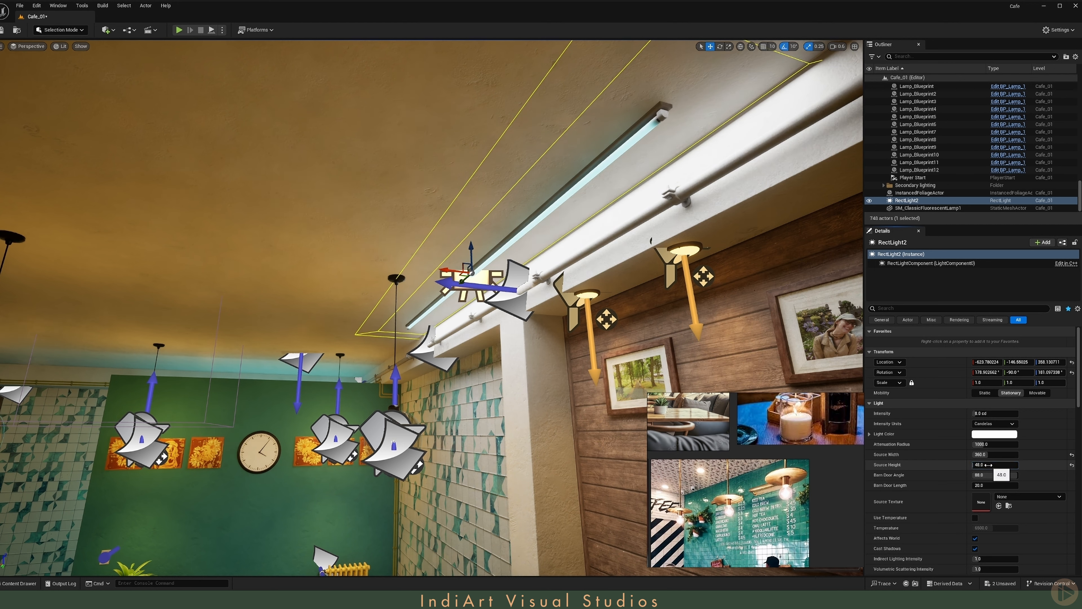
text(16)
key(Return)
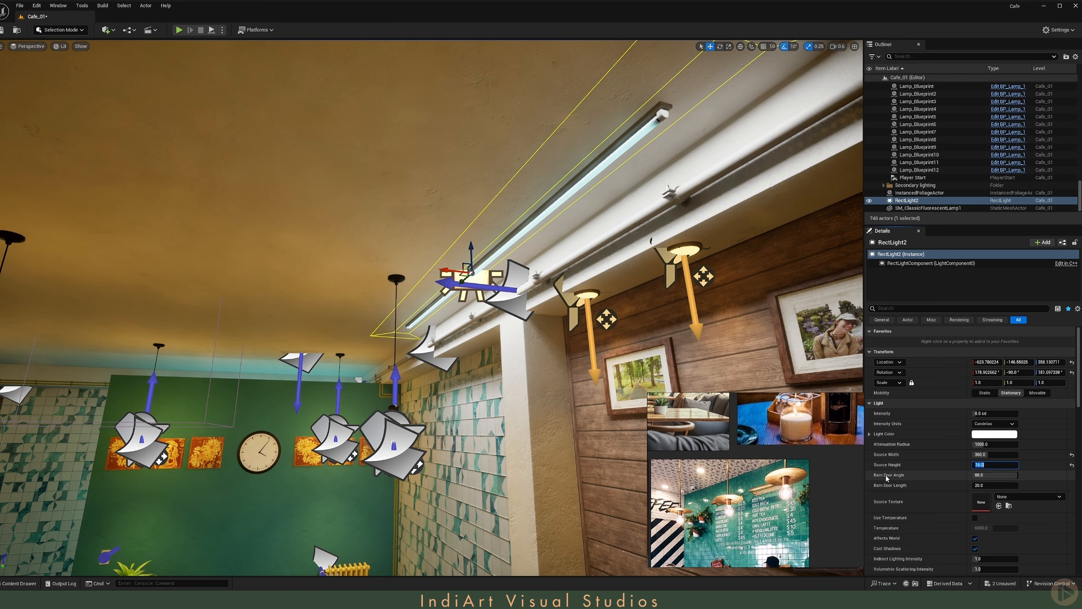
- Set the Rect Light's barn door angle to 75 and barn door length to 22
click(987, 474)
text(75)
key(Tab)
text(2)
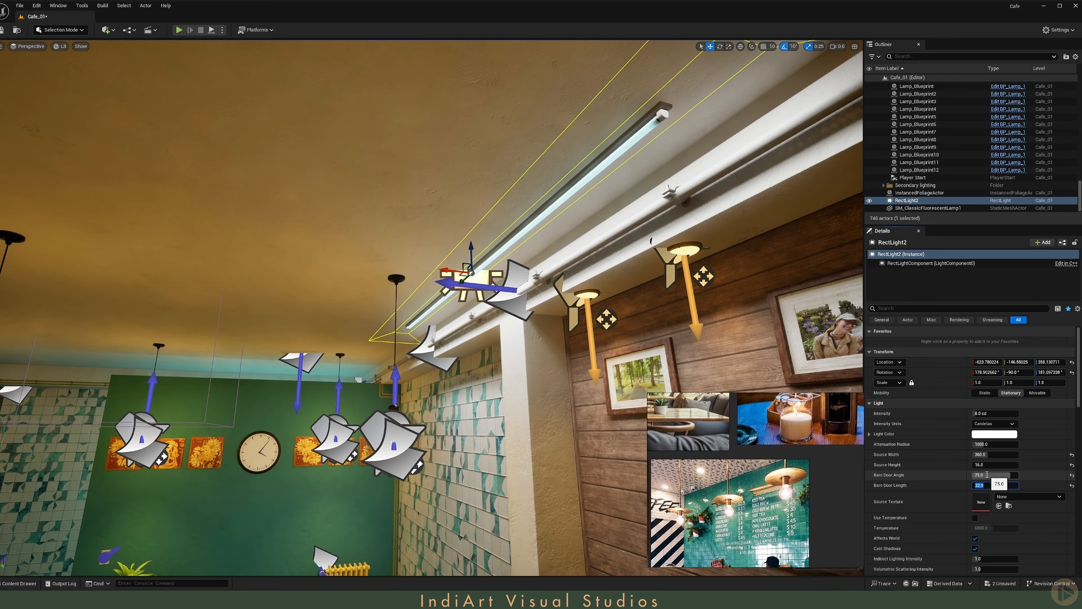
key(Return)
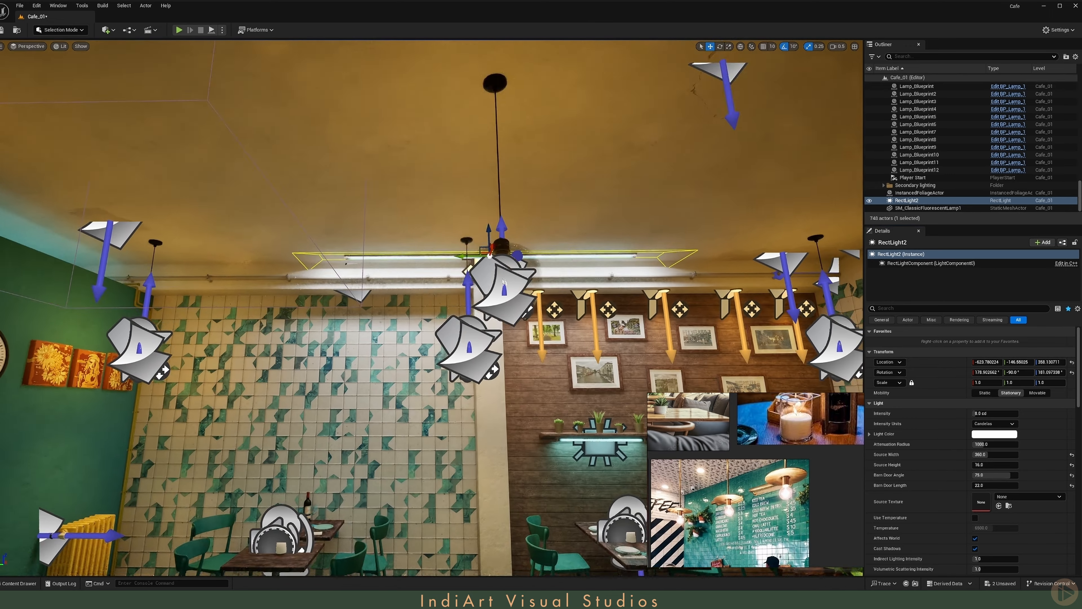
key(f)
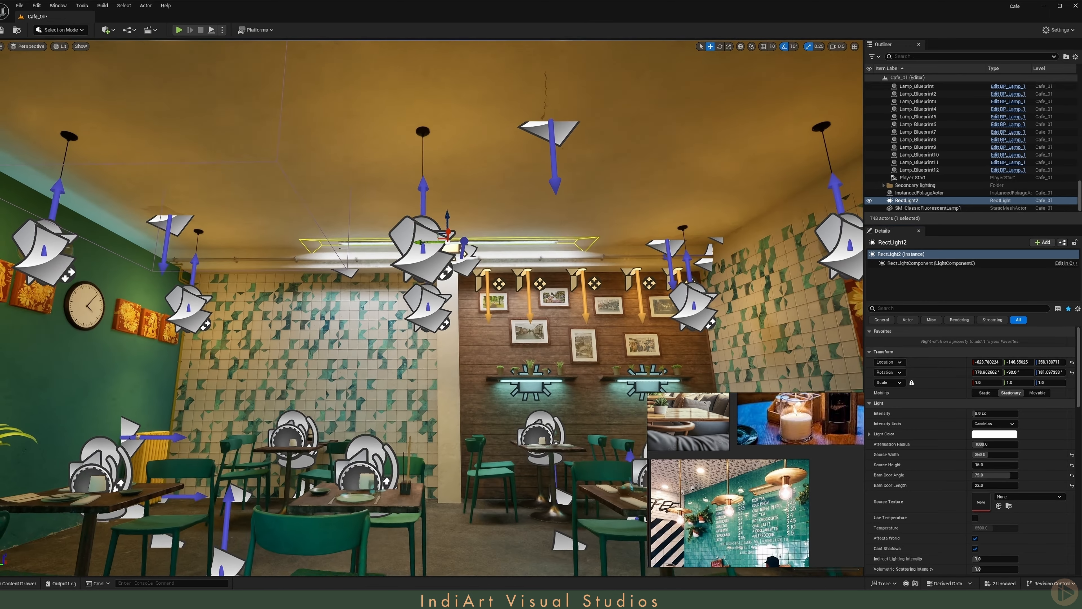
- Set the Rect Light's color to a teal sampled from the reference palette
click(992, 434)
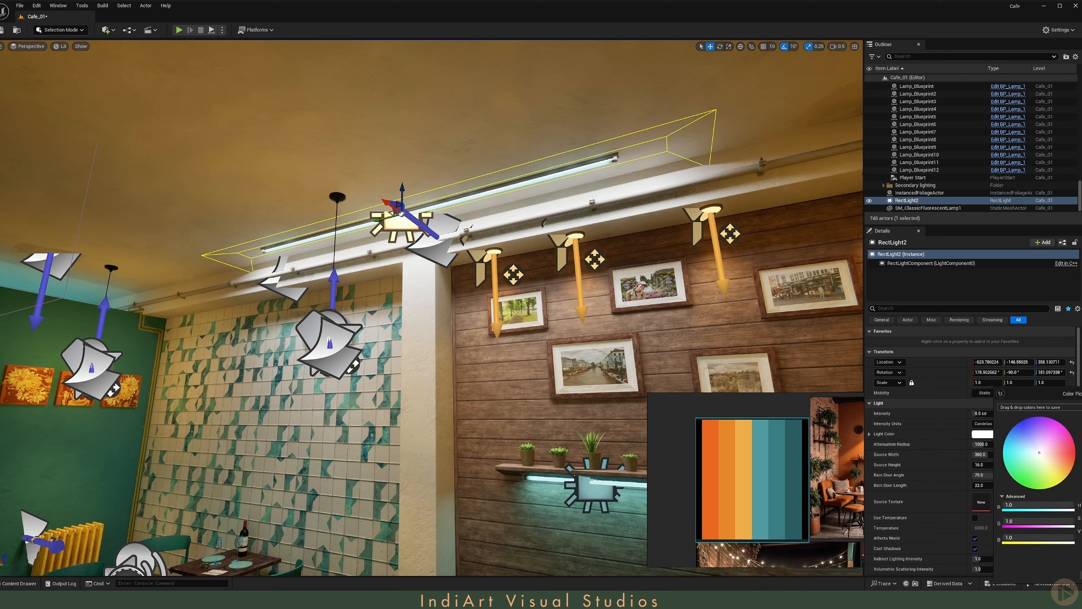
click(1009, 506)
click(769, 476)
click(988, 423)
click(988, 413)
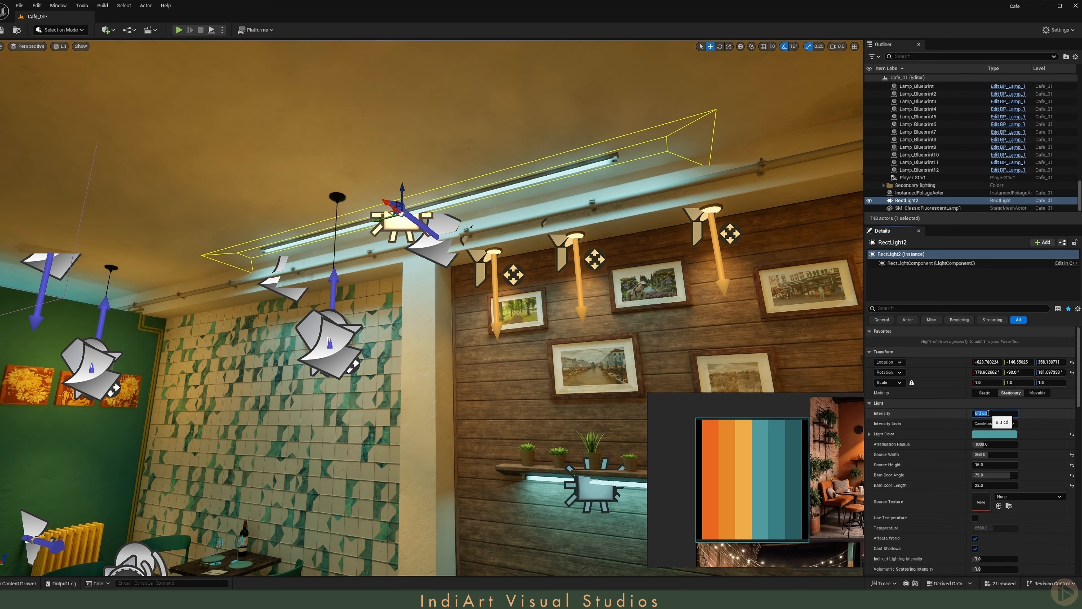
- Lengthen the long ceiling lamp further at one end with Triangle Edit in Modeling Mode and accept the edit
right_drag(567, 256, 439, 252)
ctrl+click(491, 232)
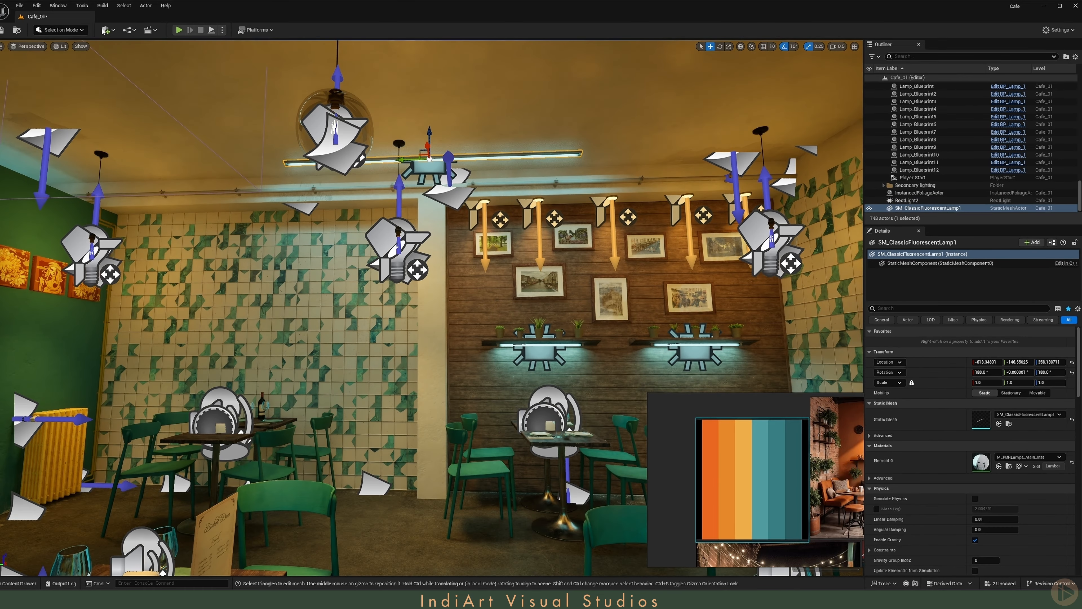
click(76, 30)
click(75, 73)
click(5, 100)
click(4, 168)
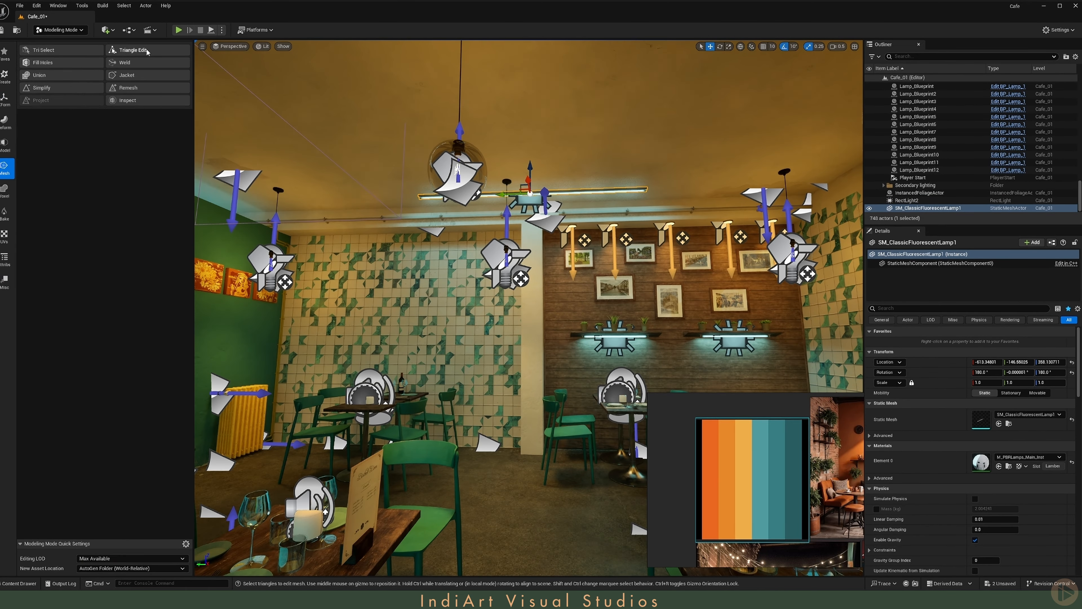
click(146, 49)
drag(673, 173, 612, 196)
click(534, 563)
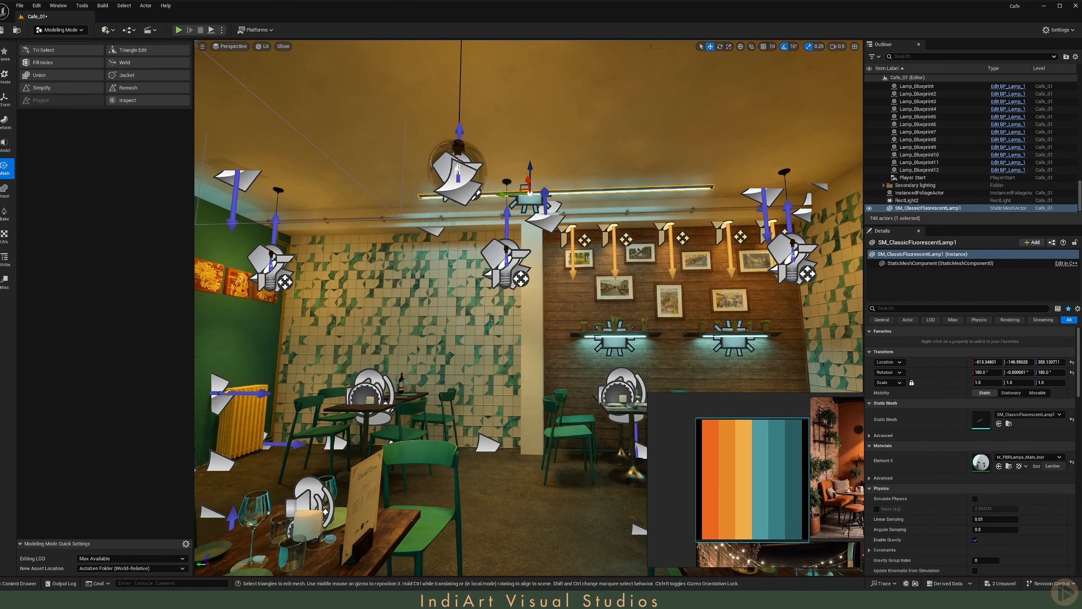
- Center the lengthened lamp's pivot with Edit Pivot, accept it, and return to Selection Mode
click(4, 99)
click(46, 75)
click(69, 145)
click(530, 563)
click(61, 30)
click(59, 42)
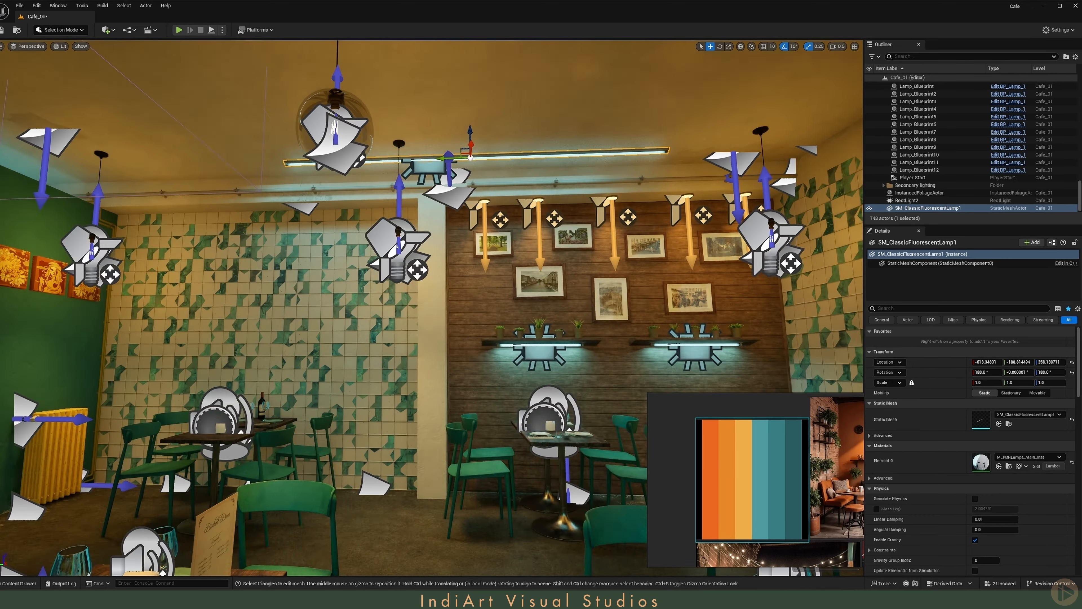
- Slide the lengthened lamp along the ceiling to a Y location of about -149
middle_drag(499, 192, 447, 192)
drag(497, 160, 448, 160)
key(s)
mouse_move(447, 161)
right_down()
mouse_move(452, 170)
mouse_move(401, 175)
mouse_move(457, 179)
mouse_move(239, 173)
mouse_move(453, 177)
right_up()
key(g)
key(s)
key(a)
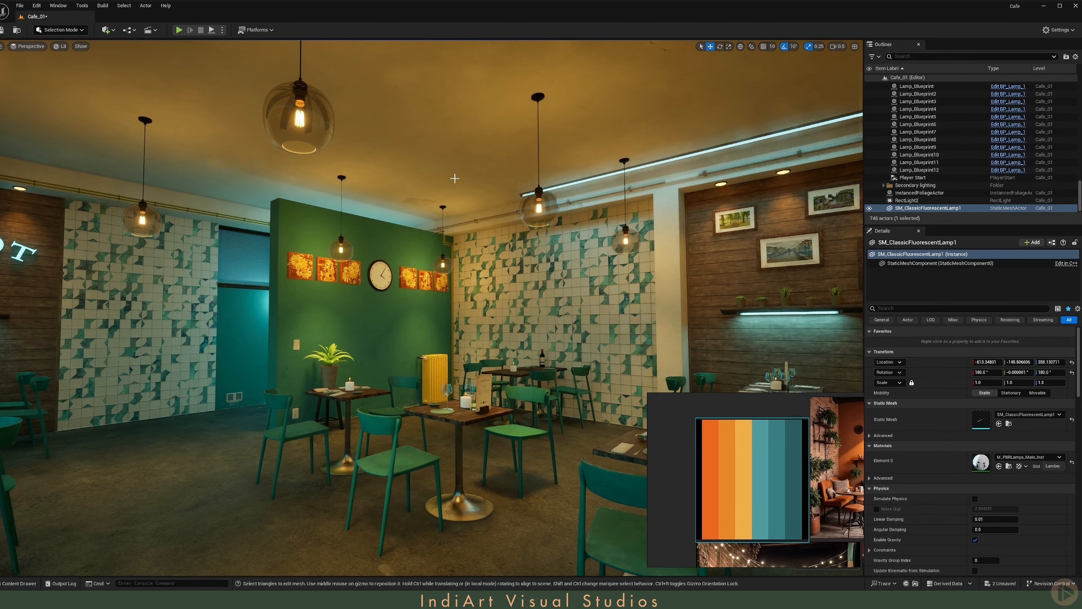
- Duplicate the long ceiling lamp and its Rect Light onto the ceiling near the BISTROT DOM wall
right_drag(214, 208, 102, 208)
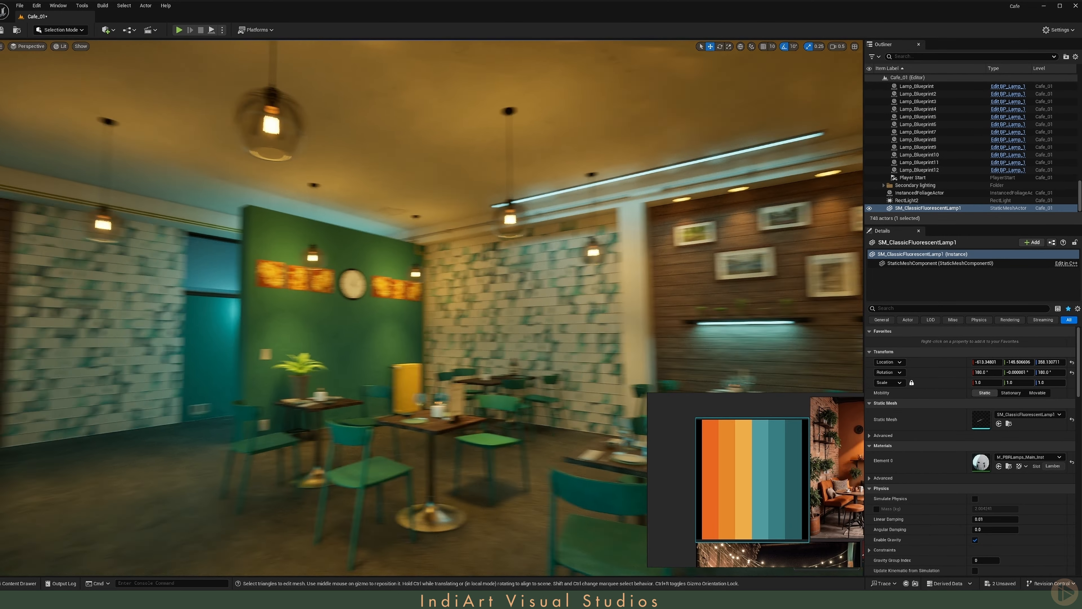
key(g)
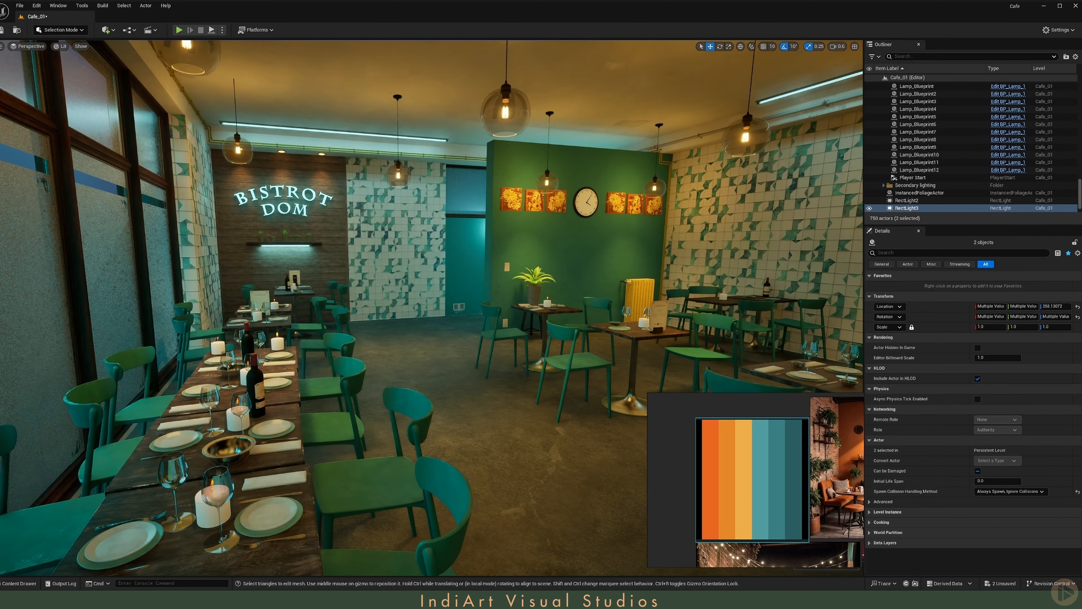
key(s)
right_drag(431, 299, 554, 298)
key(a)
key(d)
right_drag(387, 162, 337, 163)
key(w)
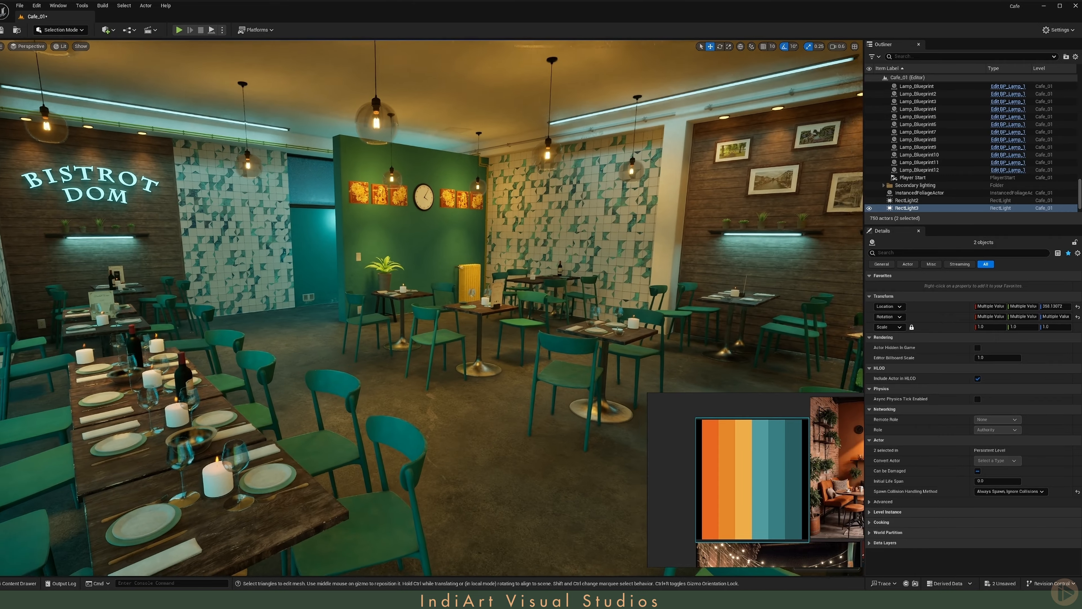
key(g)
key(g)
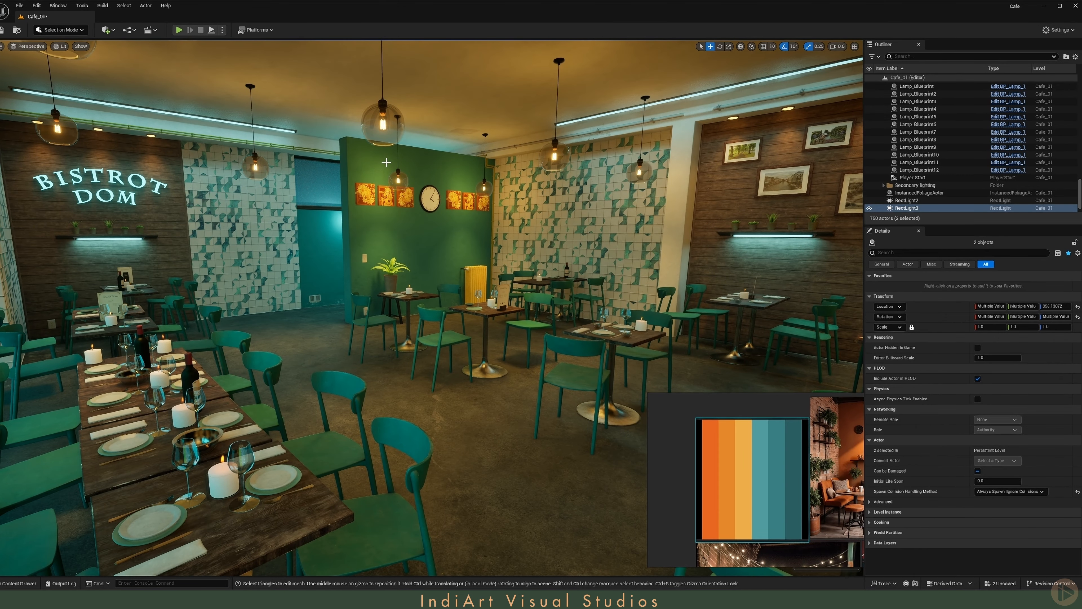
right_drag(432, 299, 431, 277)
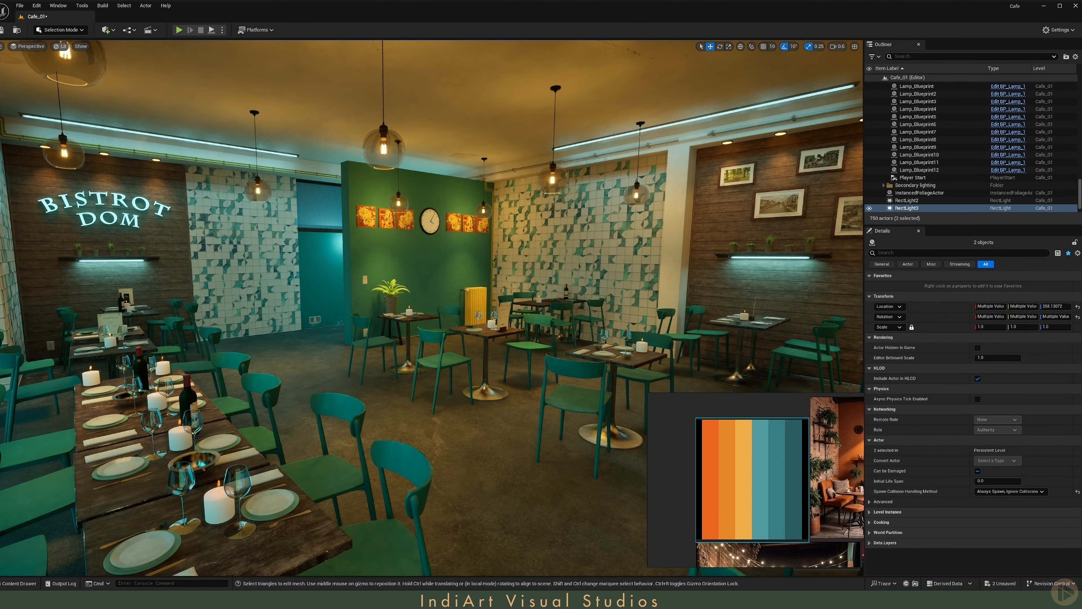
- Place the TV mesh on the tiled wall, turn it to face the room, and scale it uniformly to 1.1
key(q)
drag(224, 452, 558, 208)
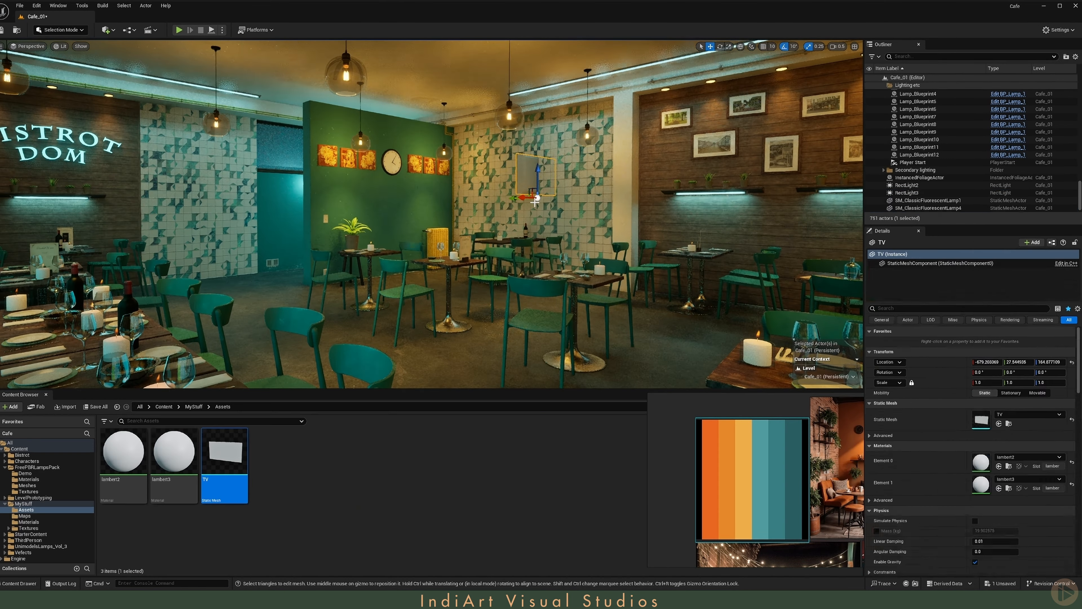
key(e)
key(w)
mouse_move(452, 213)
right_down()
mouse_move(502, 213)
mouse_move(452, 213)
right_up()
click(980, 382)
text(1.1)
key(Return)
- Move the TV against the tiled wall at an X location of about -677
mouse_move(533, 239)
right_down()
mouse_move(571, 238)
mouse_move(533, 243)
mouse_move(549, 252)
right_up()
key(w)
scroll(532, 243, down, 2)
drag(552, 258, 544, 259)
mouse_move(544, 259)
right_down()
mouse_move(542, 213)
mouse_move(541, 256)
right_up()
drag(500, 329, 494, 329)
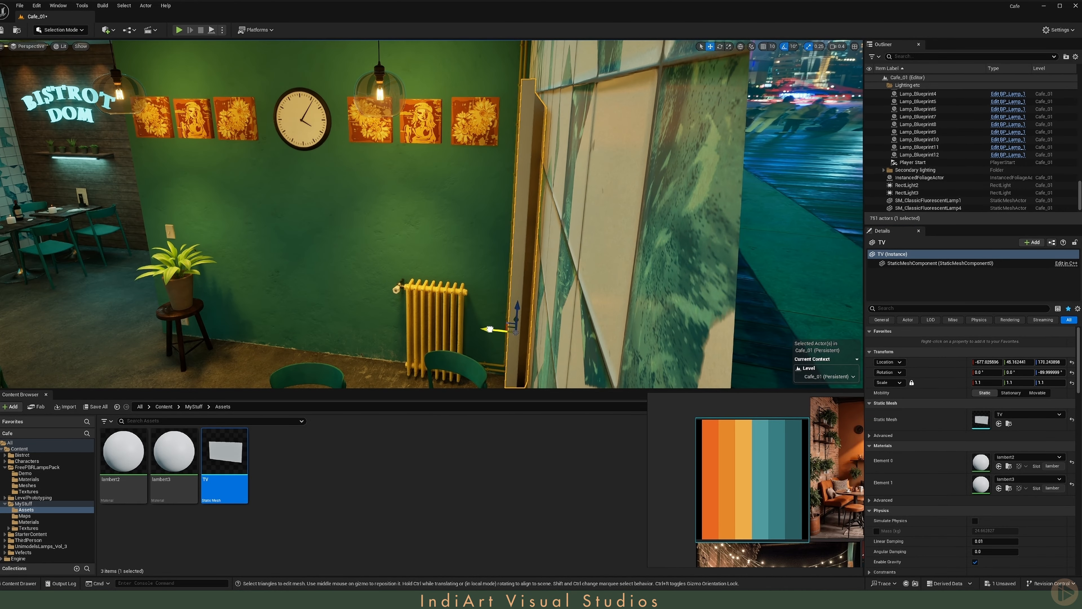
key(s)
scroll(495, 329, up, 3)
right_drag(494, 330, 579, 331)
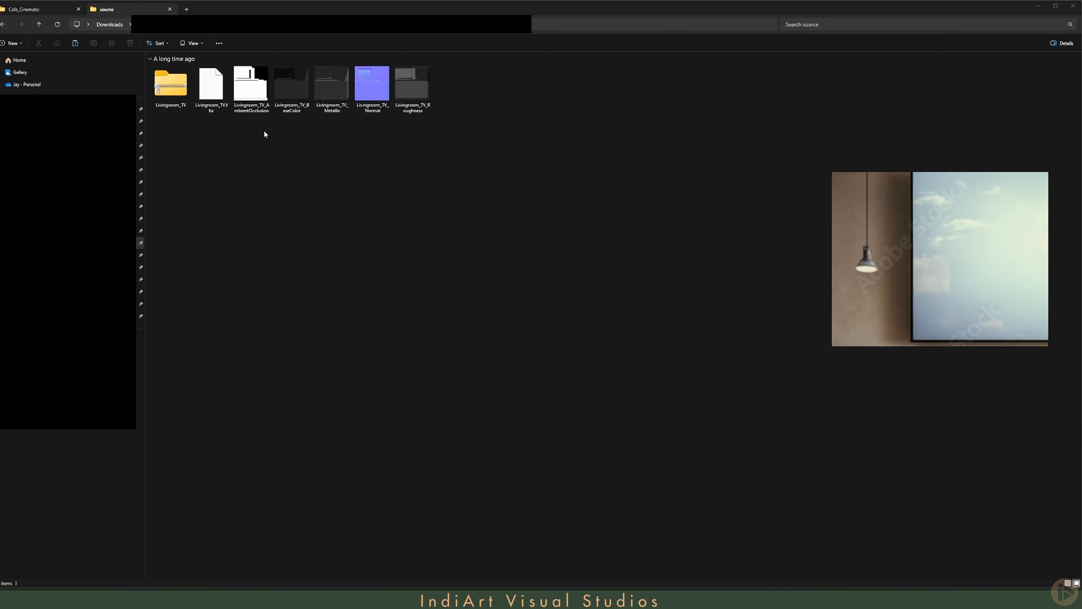
- Import the Livingroom_TV base color, metallic, normal and roughness textures from the source folder in File Explorer into MyStuff/Assets
click(294, 105)
ctrl+click(324, 109)
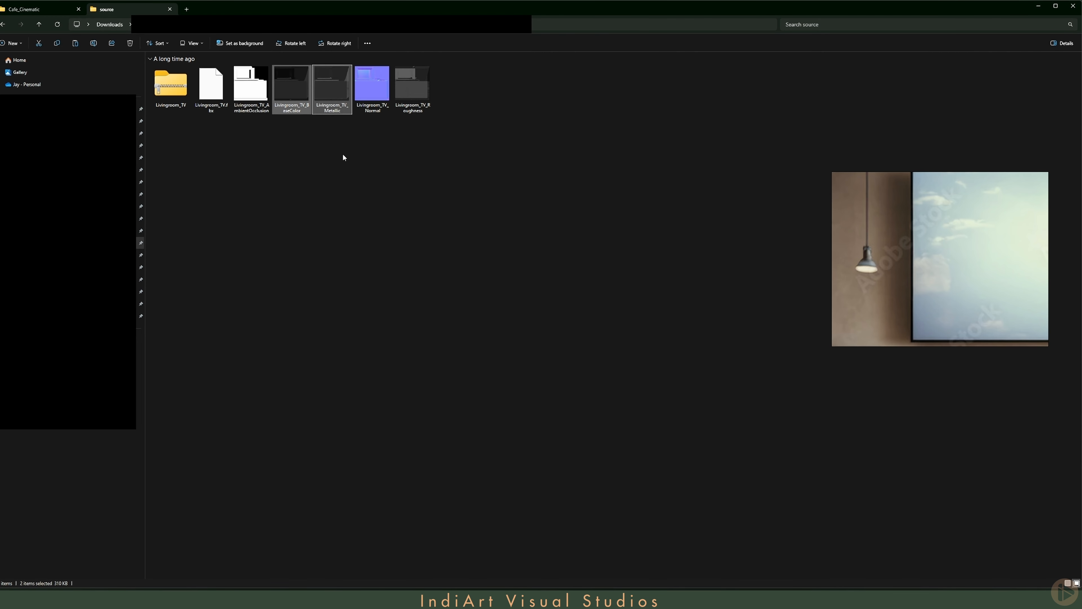
ctrl+click(372, 85)
ctrl+click(412, 85)
drag(413, 86, 287, 495)
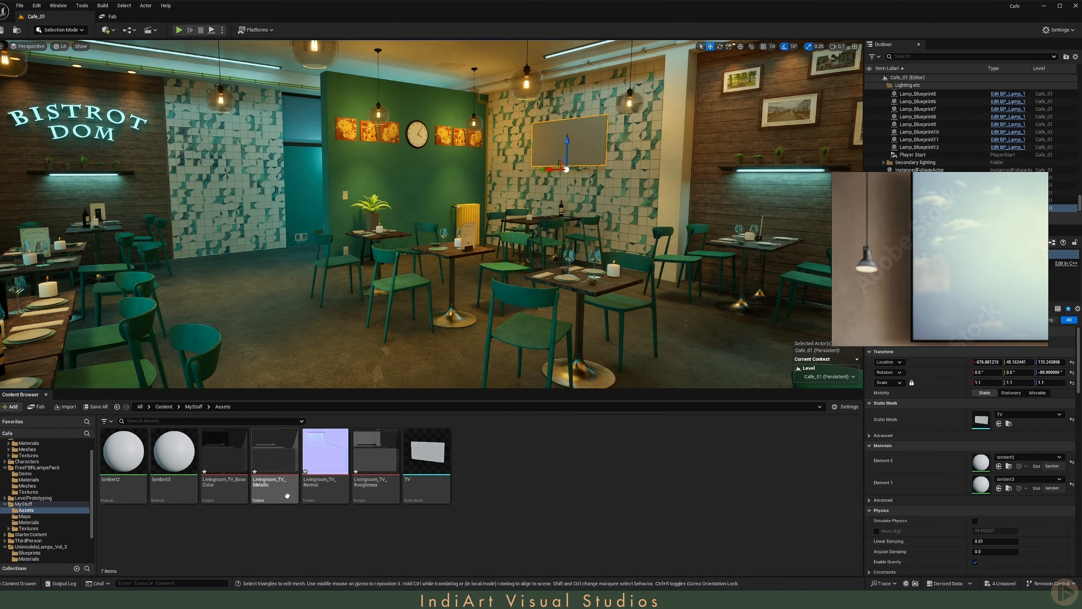
- Open the TV's metallic and roughness textures and set the roughness texture's compression to Grayscale
double_click(287, 495)
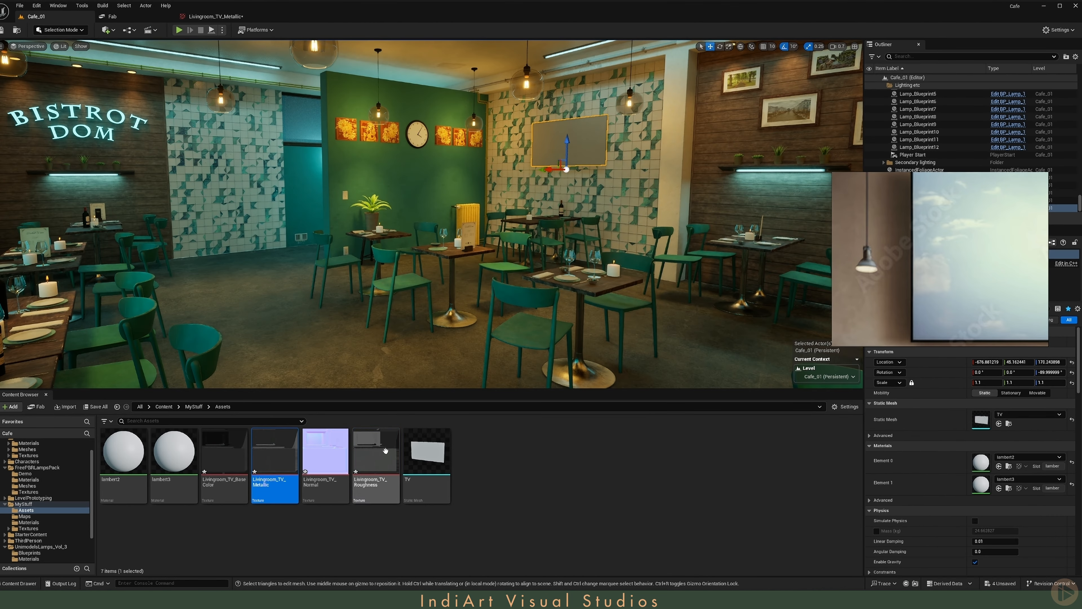
double_click(385, 451)
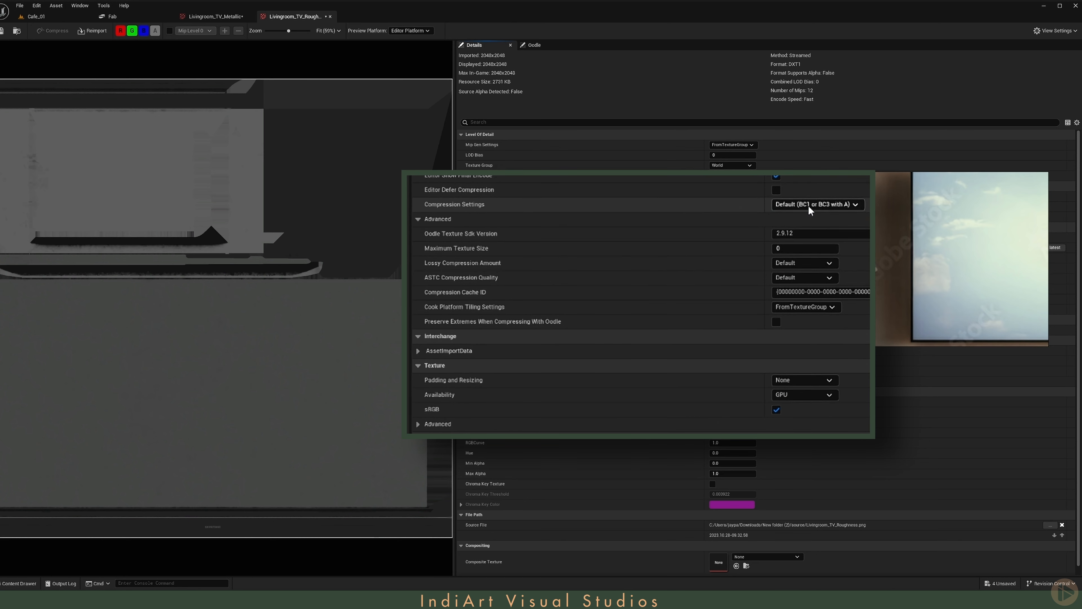
click(809, 205)
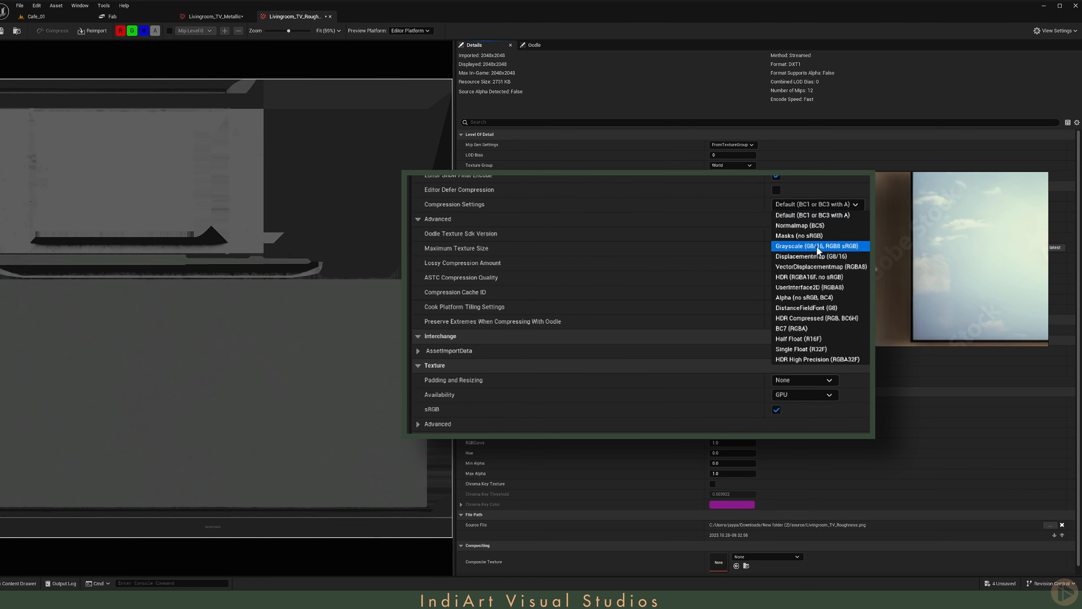
click(817, 246)
- Set the TV's metallic texture compression to Grayscale and turn off its sRGB option
click(215, 16)
click(812, 204)
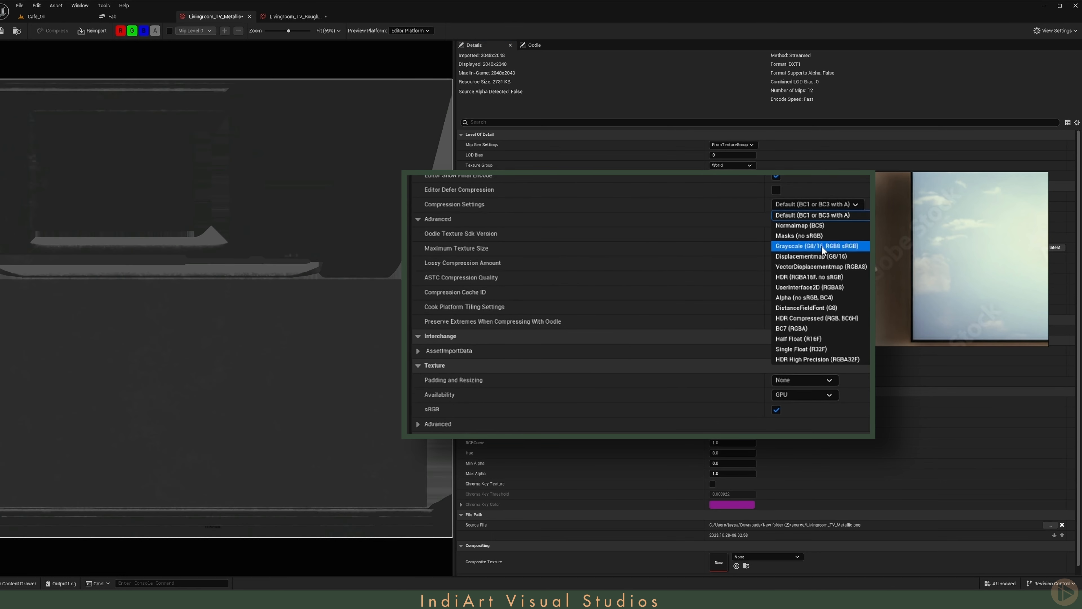
click(822, 247)
click(778, 410)
click(295, 16)
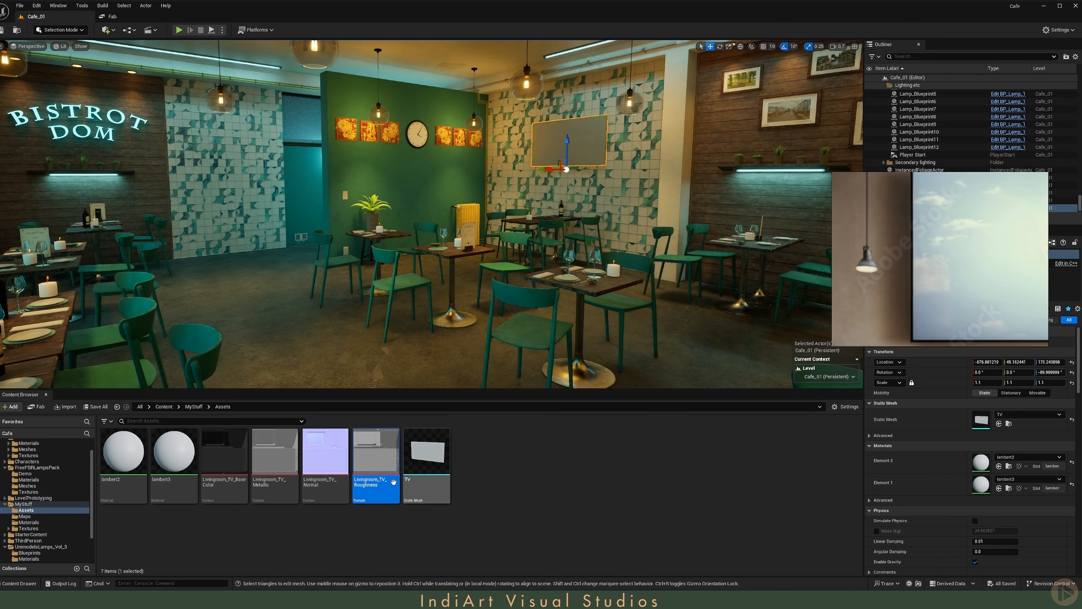
- Add the four Livingroom_TV textures to the lambert2 material graph and spread out their nodes
double_click(325, 452)
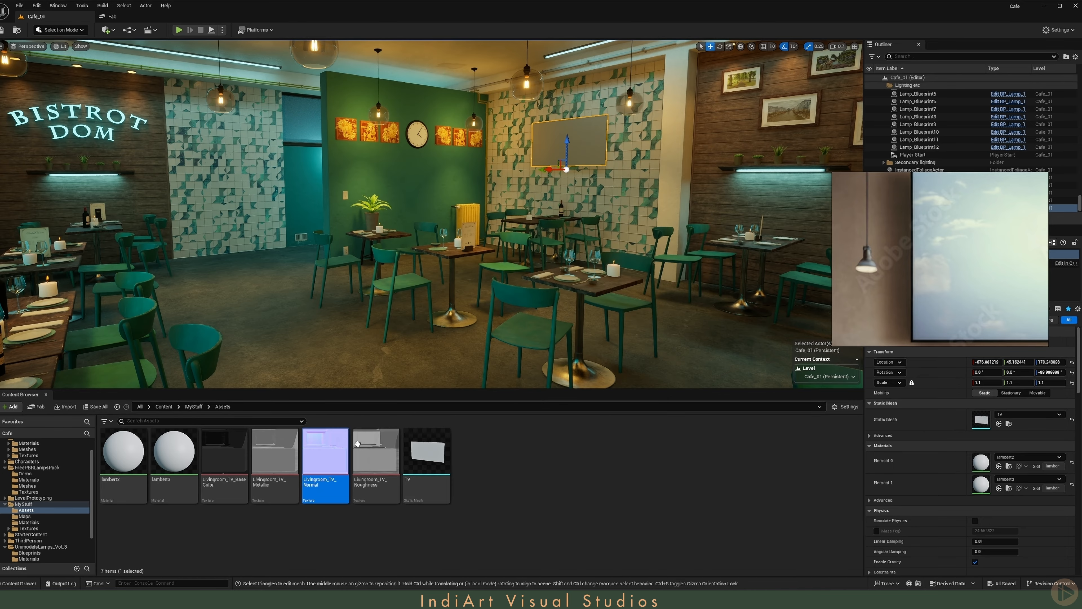
double_click(123, 452)
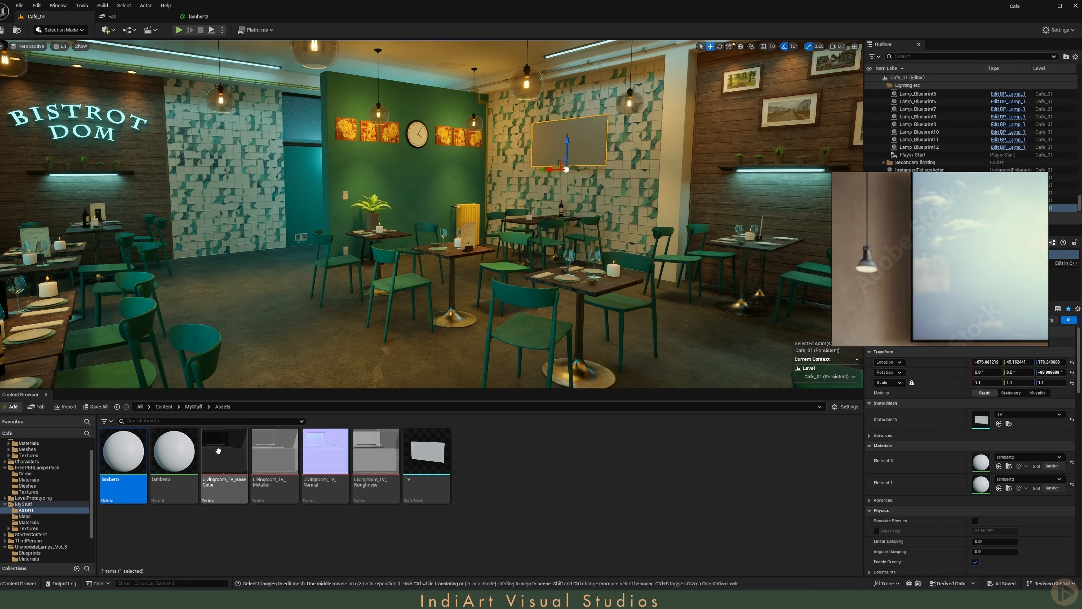
click(218, 451)
shift+click(409, 468)
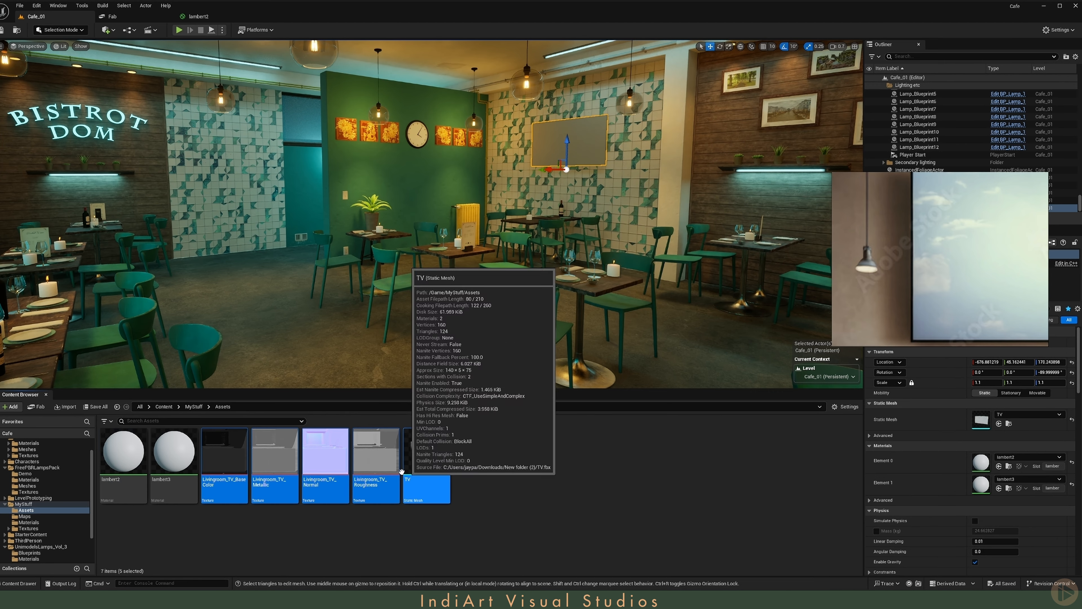
shift+click(373, 459)
drag(373, 460, 322, 145)
drag(371, 272, 453, 426)
drag(369, 245, 389, 336)
- Connect the TV textures to lambert2's Base Color, Metallic, Normal and Roughness inputs, apply the material, and close it
drag(393, 159, 603, 120)
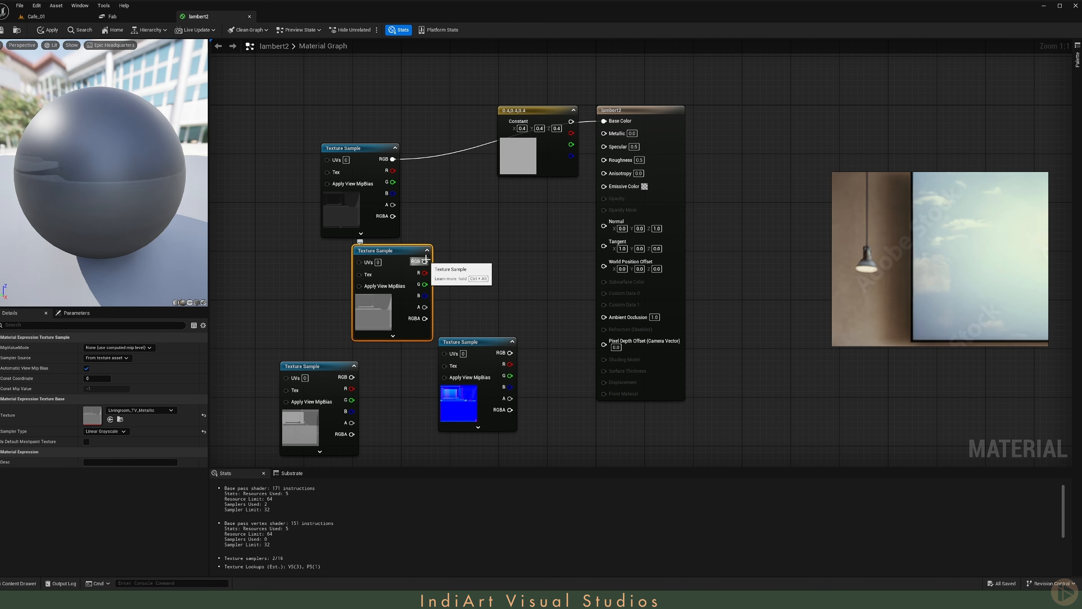
drag(425, 261, 604, 134)
drag(510, 353, 604, 224)
drag(352, 377, 604, 158)
click(48, 30)
click(249, 17)
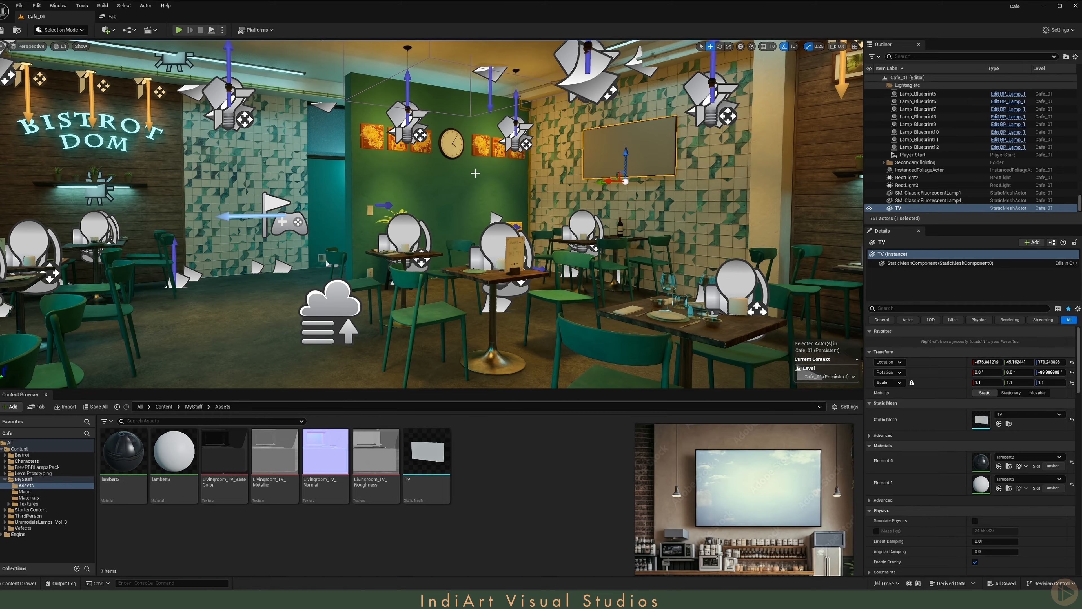
- Check the TV on the tiled wall from across the café with the editor icons hidden
right_drag(480, 171, 479, 172)
key(s)
key(g)
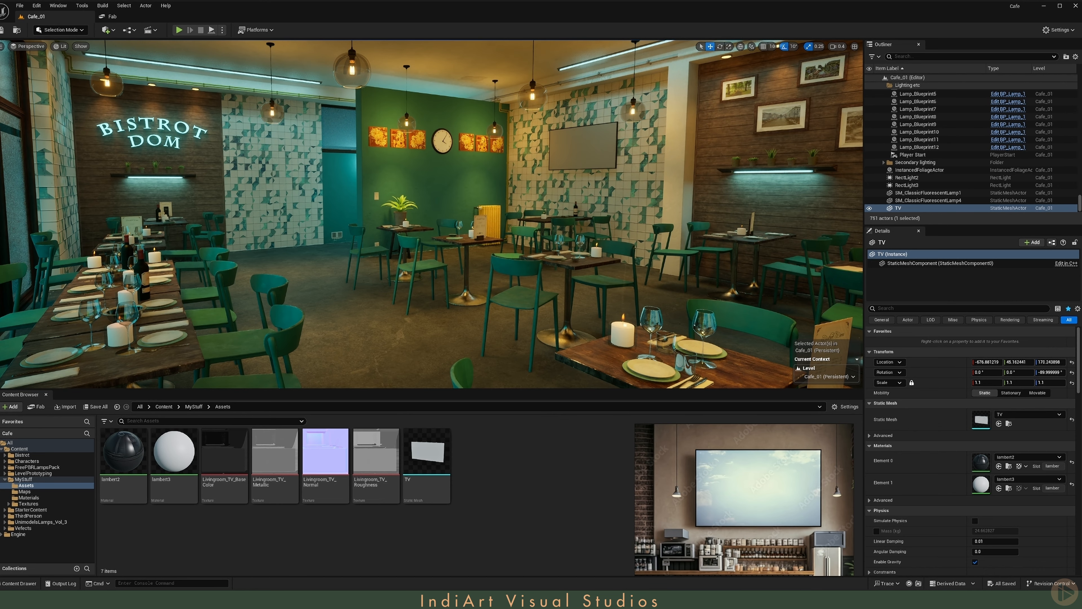
- Switch to File Explorer and create a folder named Movies inside the project's Content folder
key(alt+Tab)
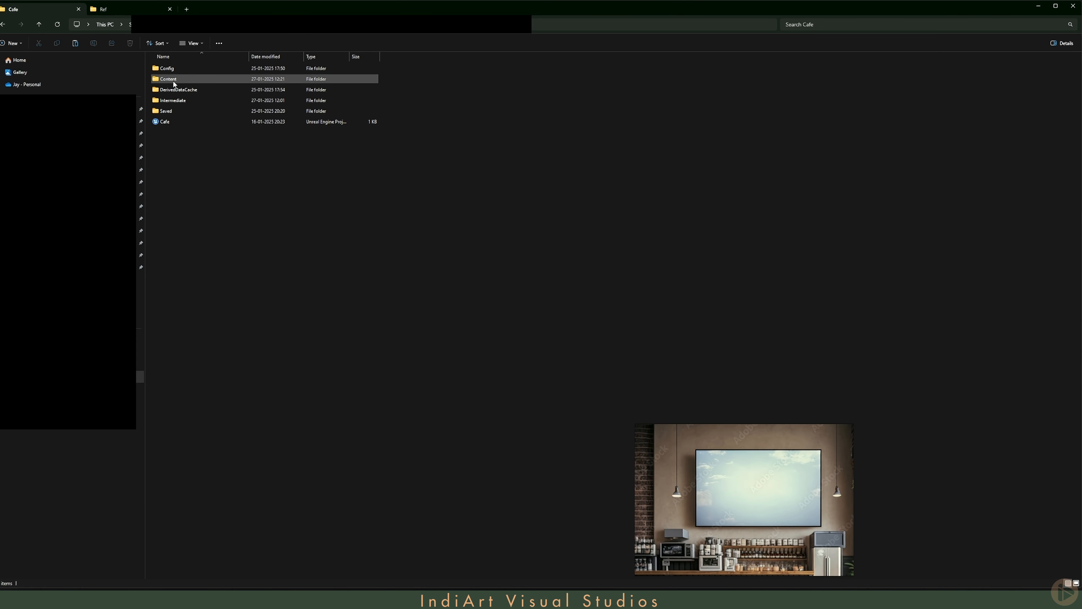
double_click(193, 78)
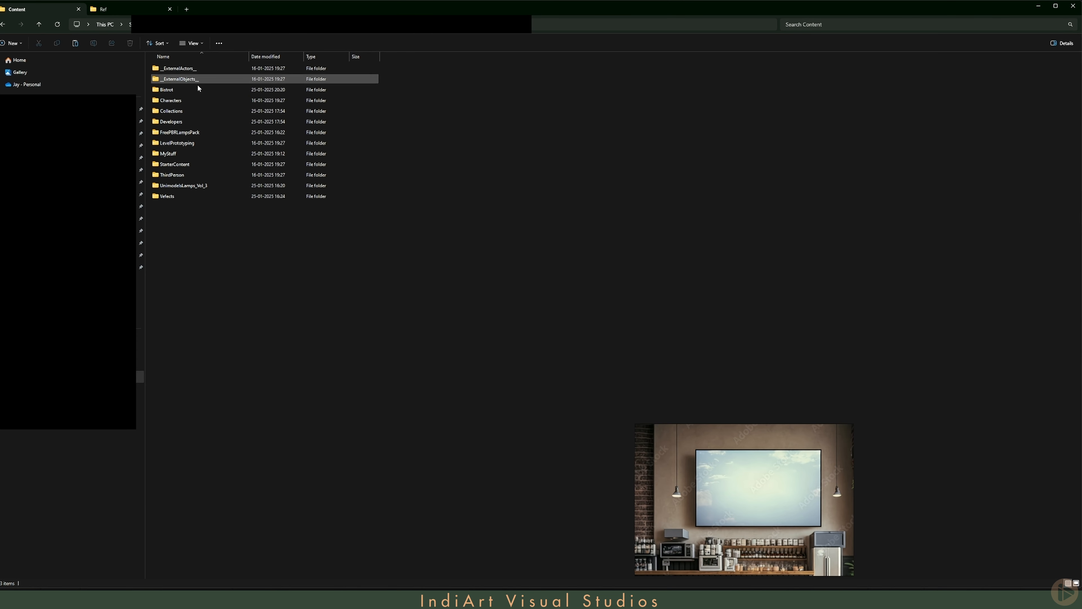
right_click(204, 215)
mouse_move(292, 292)
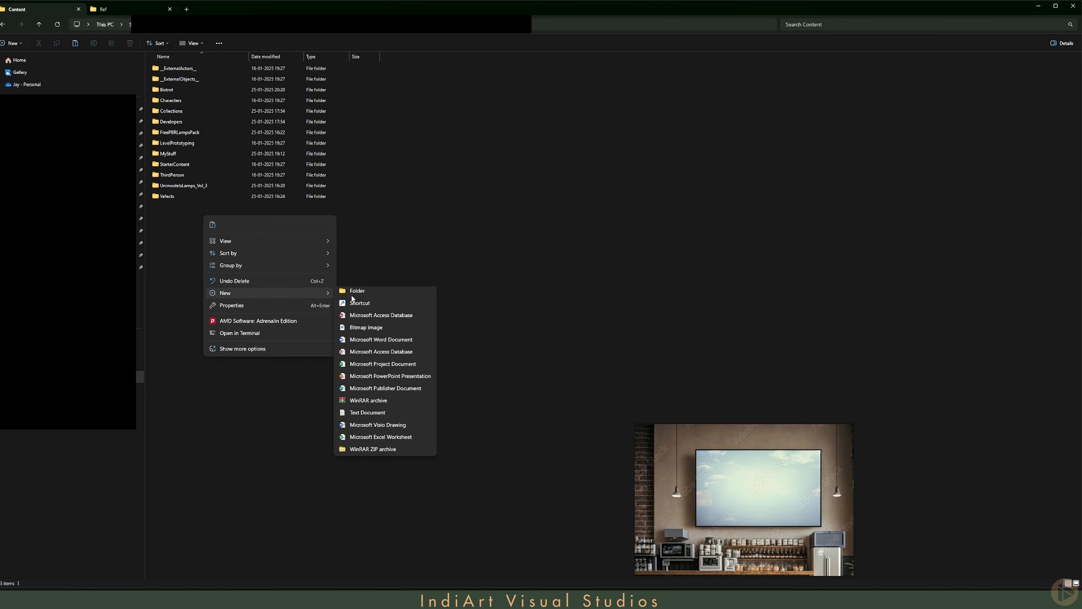
click(388, 299)
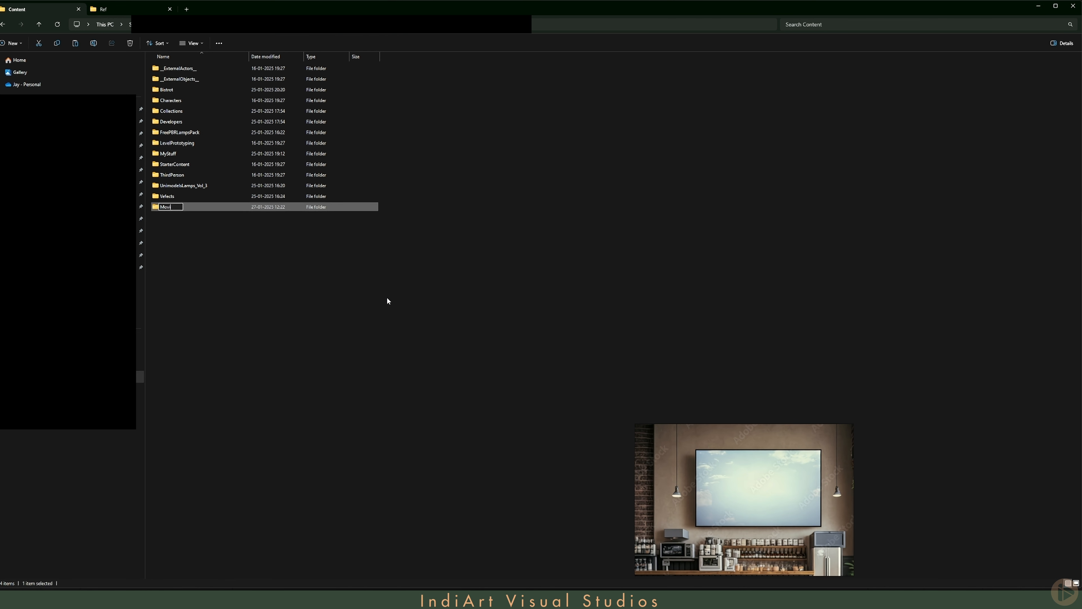
click(207, 208)
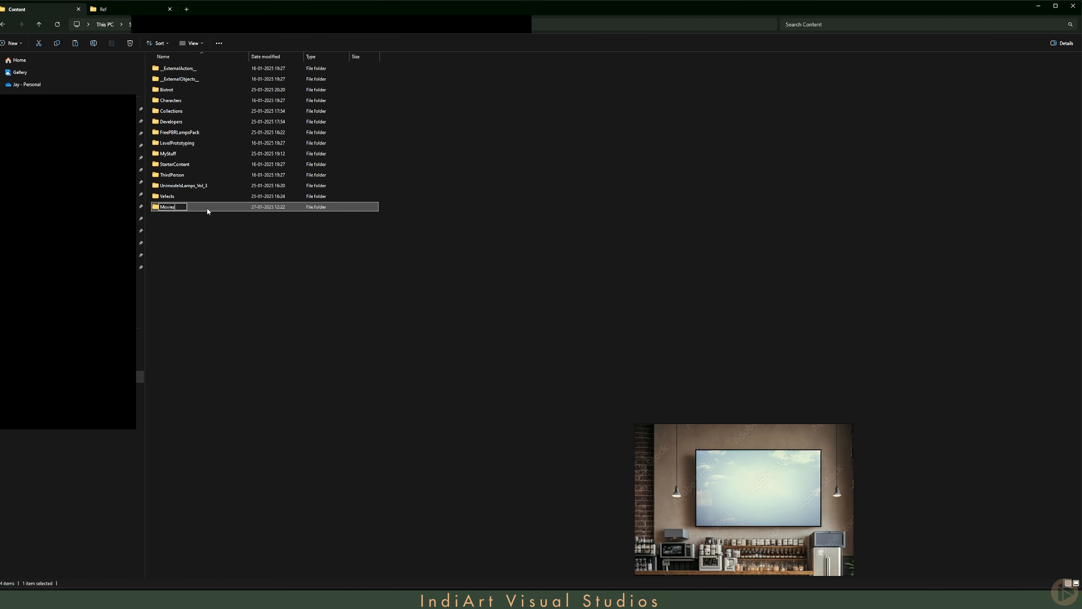
- Paste the copied MP4 video into the new Movies folder
double_click(207, 208)
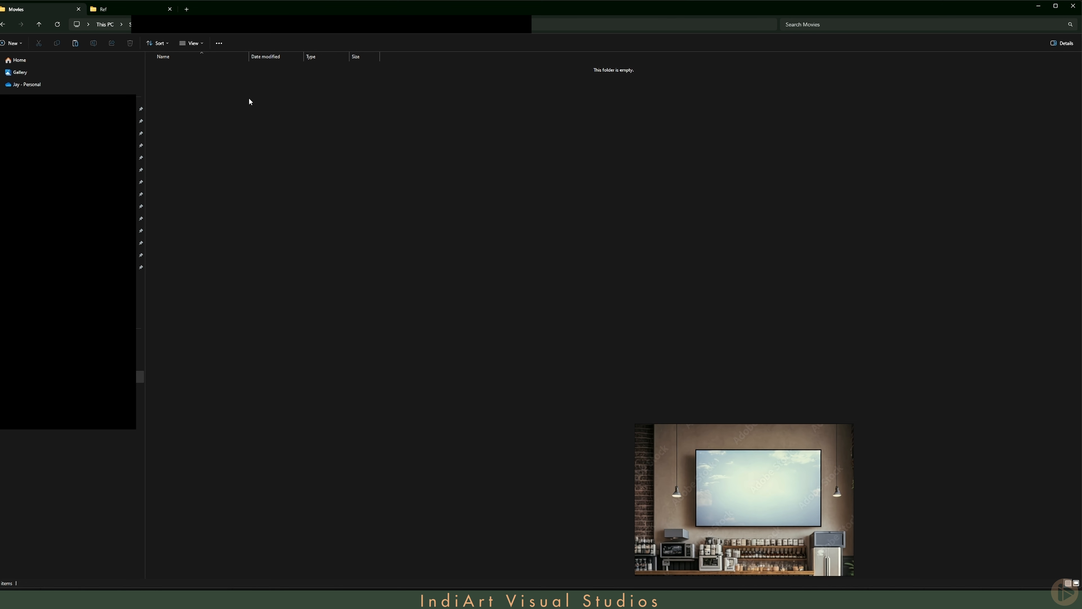
right_click(223, 94)
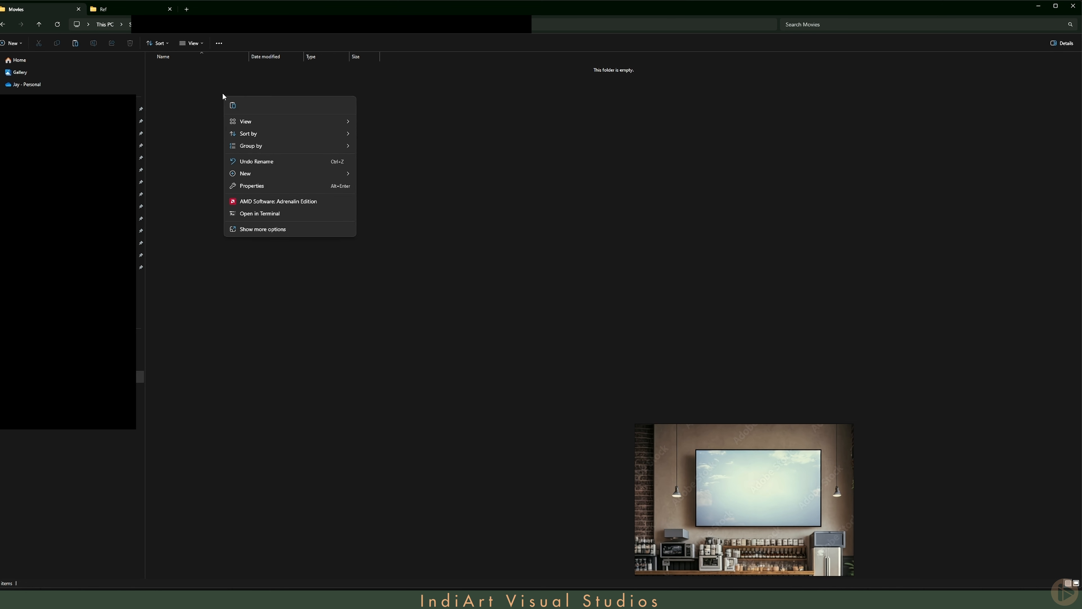
click(232, 106)
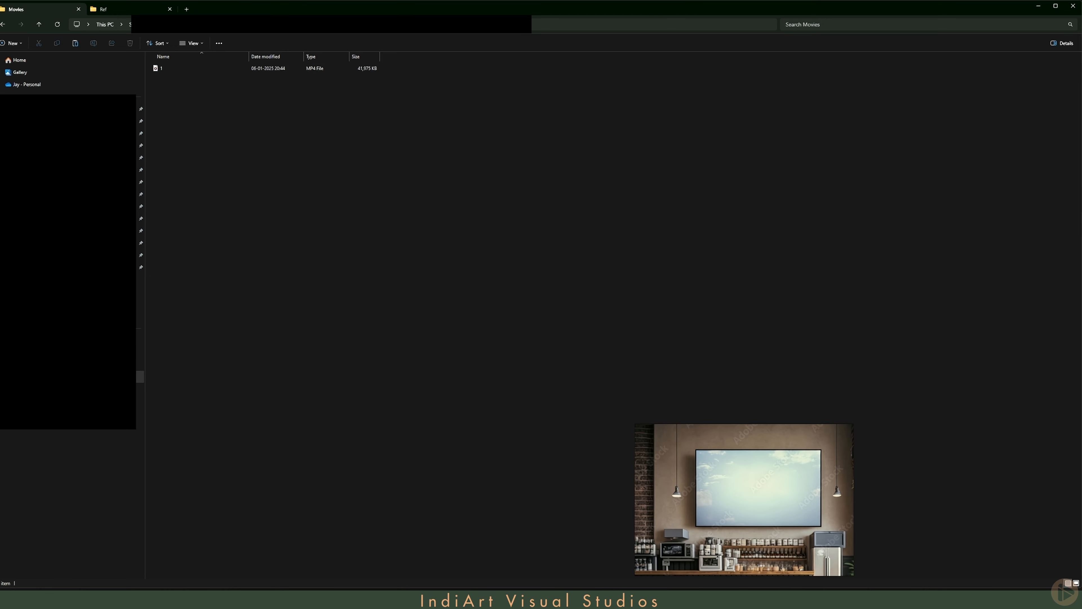
- Return to Unreal Editor and create a File Media Source named FMS_Cafe in the Movies folder
key(alt+Tab)
click(25, 455)
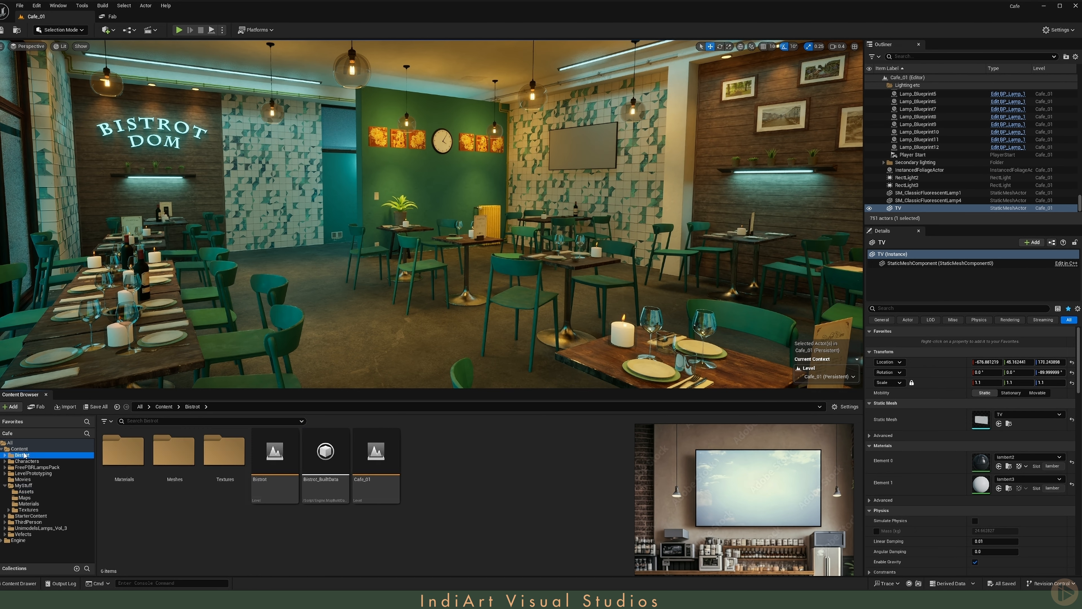
click(24, 449)
click(23, 479)
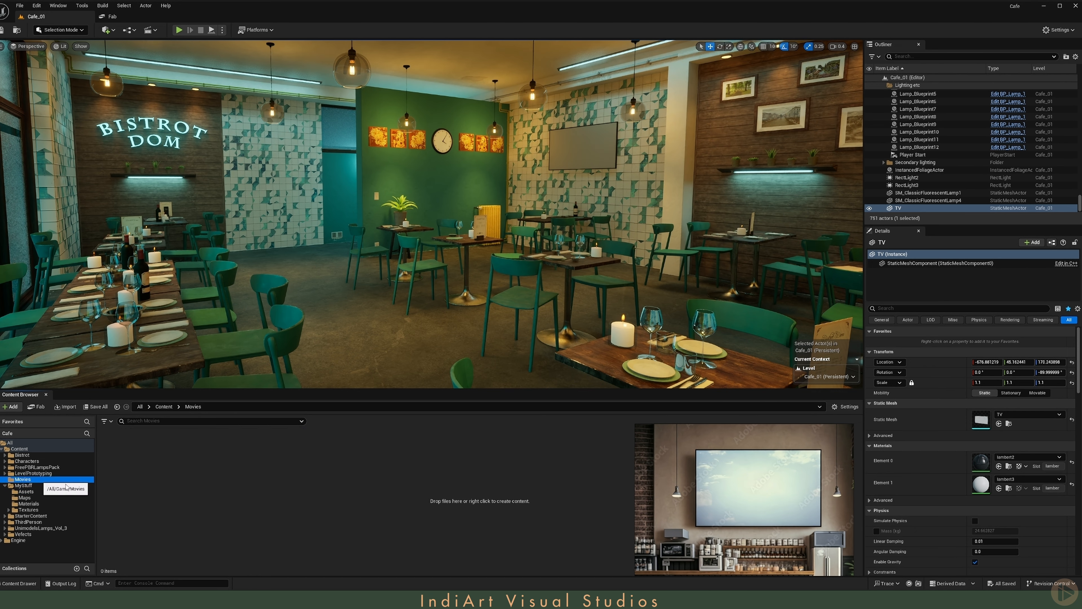
right_click(225, 484)
mouse_move(274, 377)
mouse_move(256, 418)
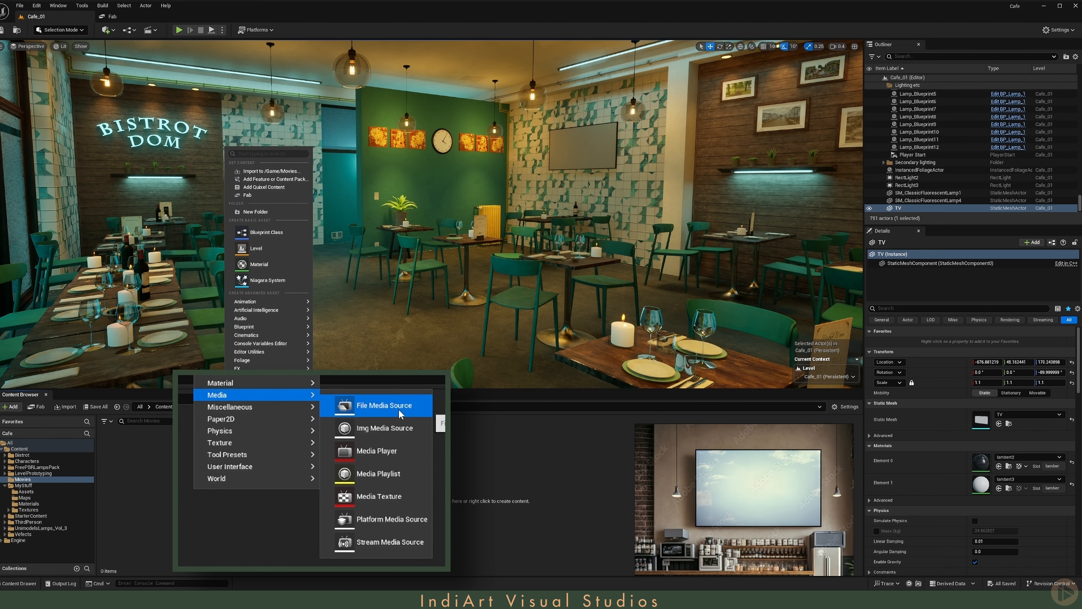
click(376, 428)
text(Fi)
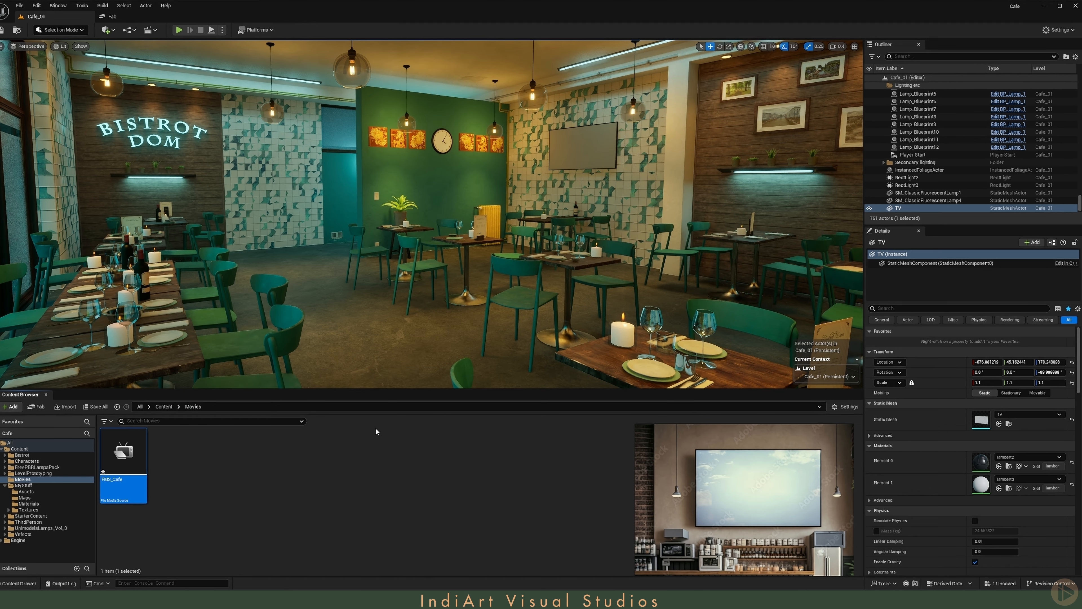
- Set FMS_Cafe's file path to the 1.mp4 video in the Movies folder, close it, and return to the Cafe_01 level
double_click(123, 453)
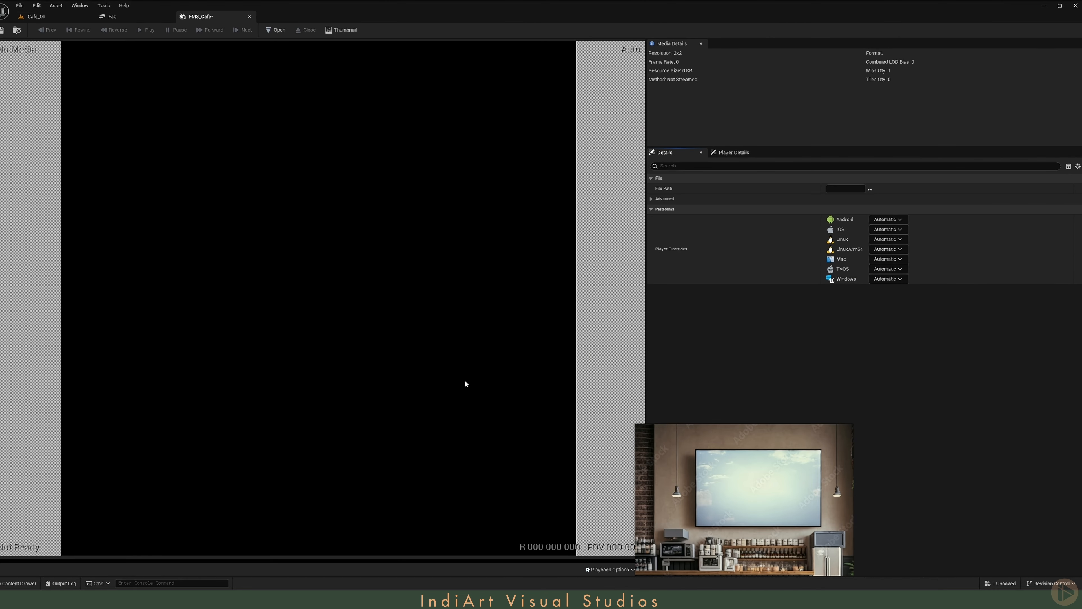
click(870, 191)
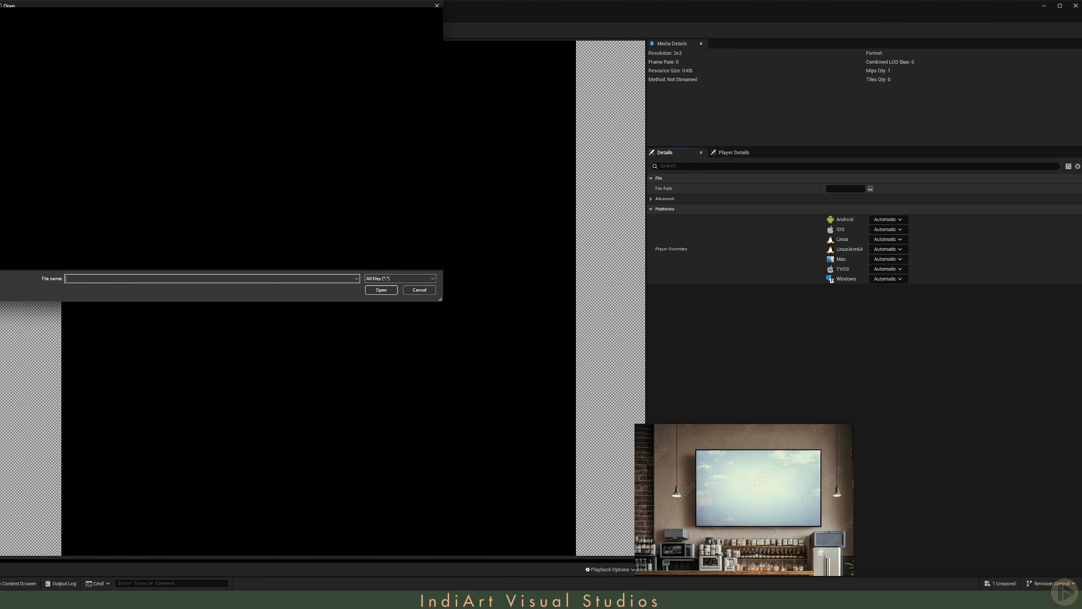
double_click(155, 75)
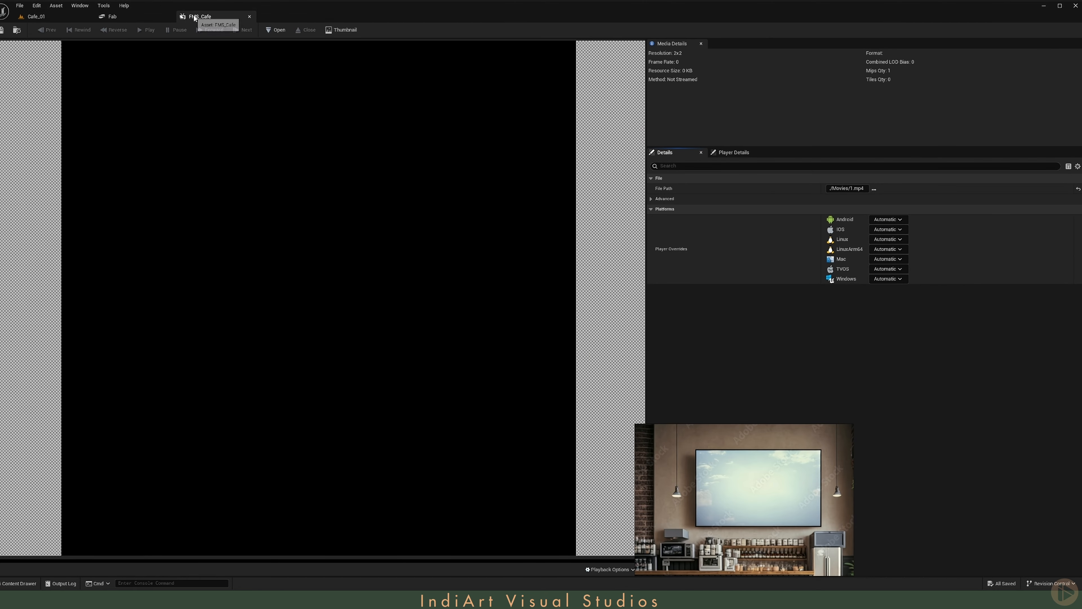
click(249, 16)
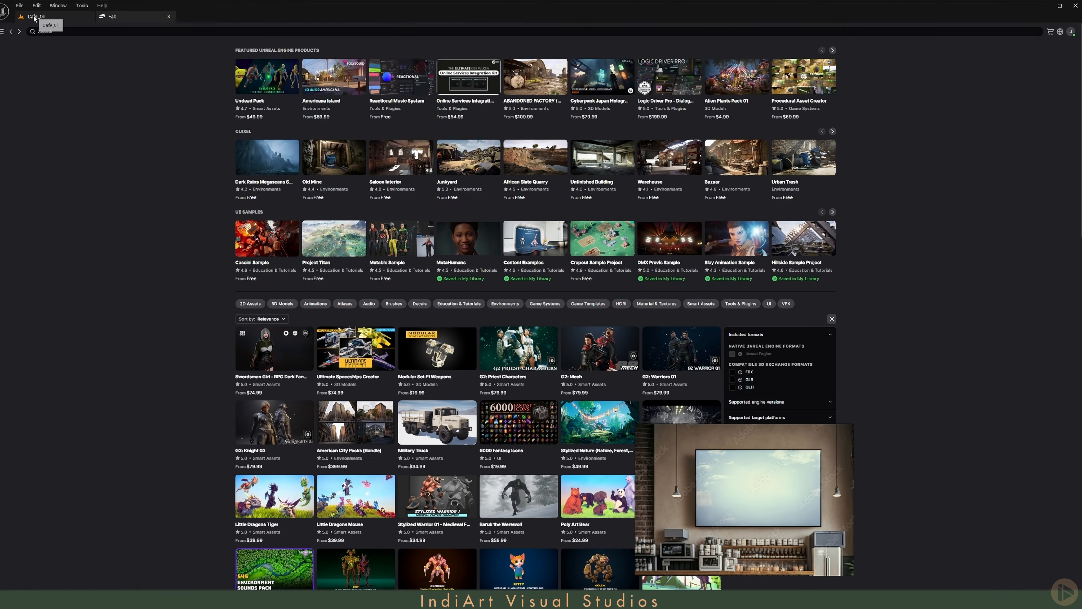
click(36, 16)
- Create a Media Player named MP_Cafe with a linked video output MediaTexture asset
right_click(250, 492)
mouse_move(305, 327)
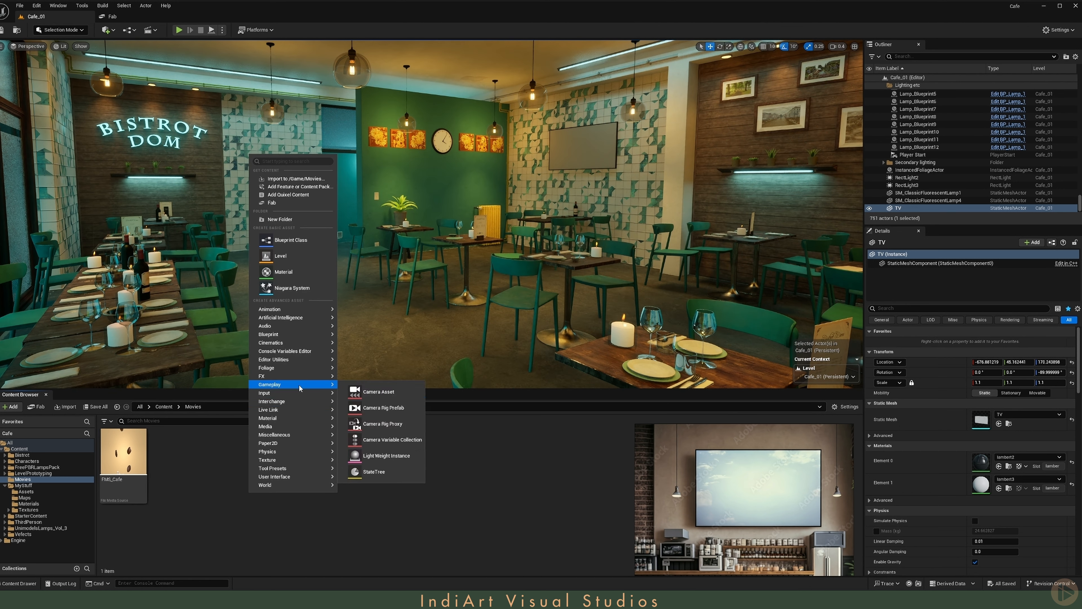
mouse_move(299, 426)
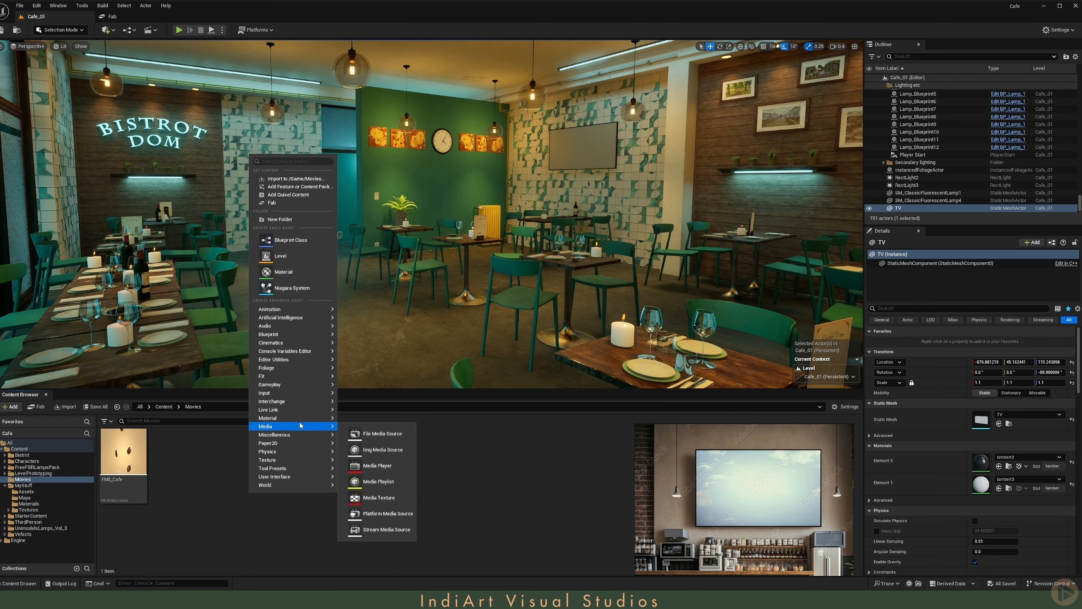
click(397, 463)
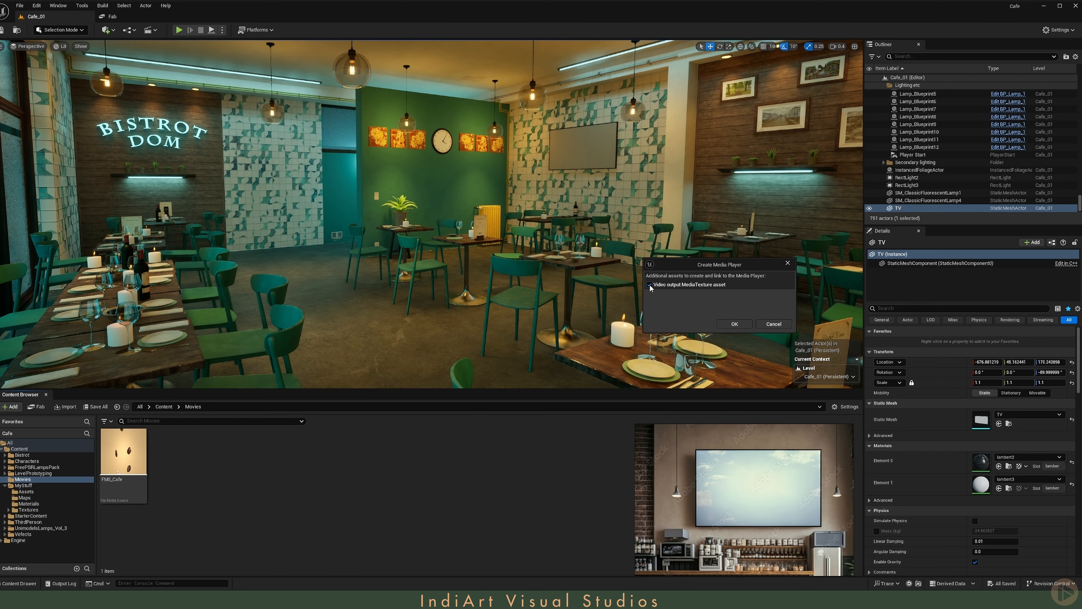
click(745, 327)
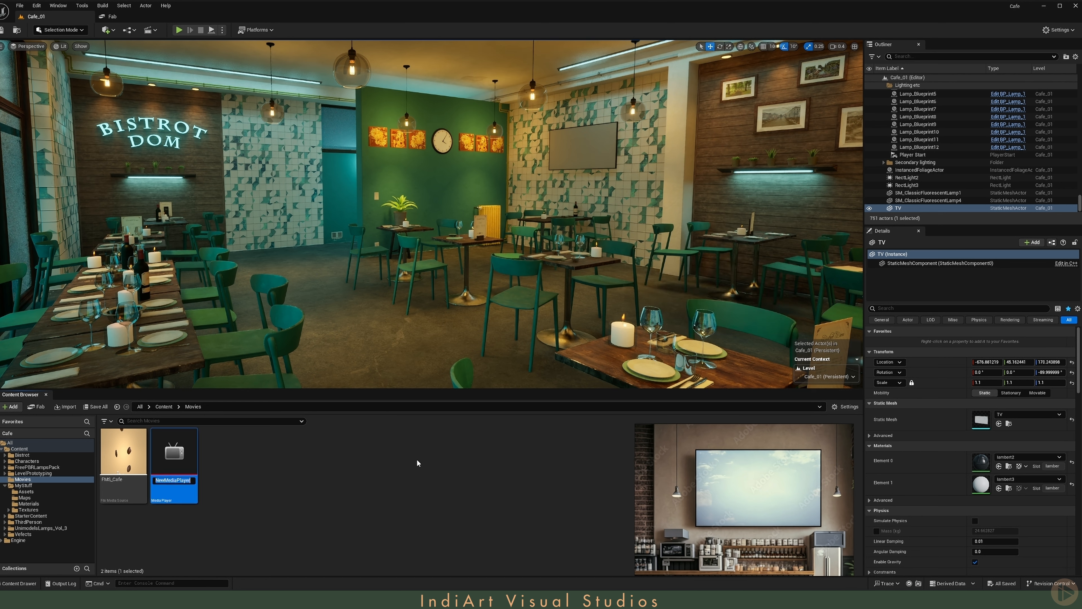
text(MP_Cafe)
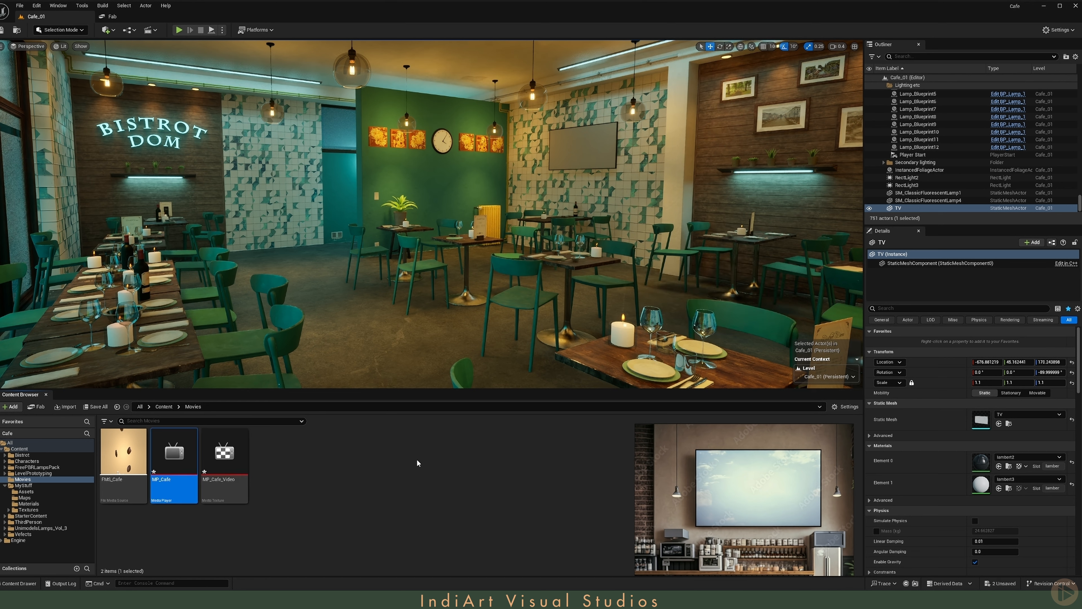
- Load FMS_Cafe in the MP_Cafe media player, enable Loop, then save and close it
key(Return)
double_click(30, 425)
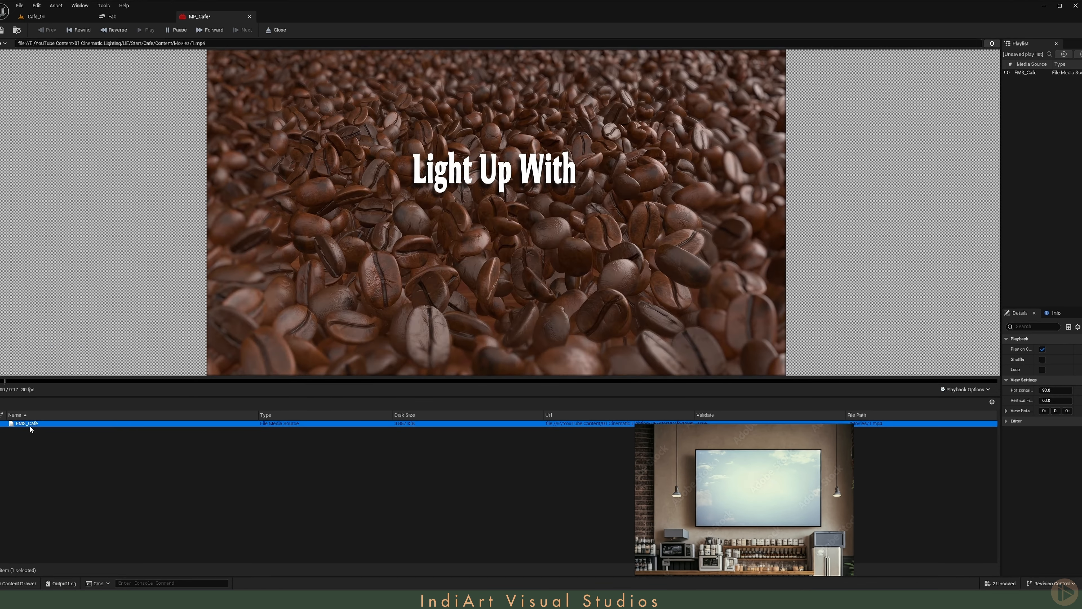
drag(1001, 238, 845, 238)
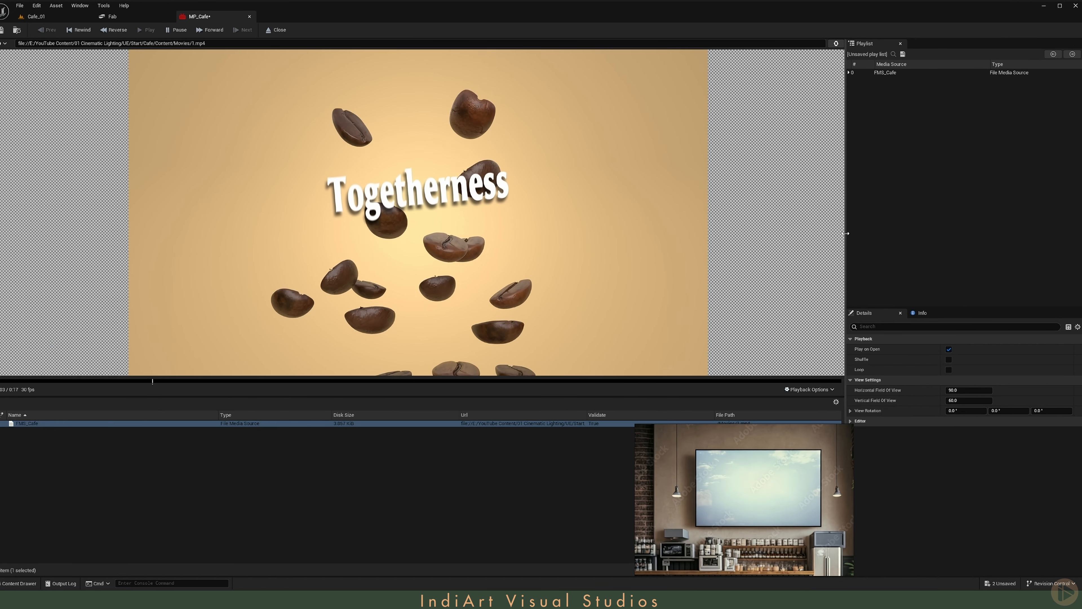
click(949, 370)
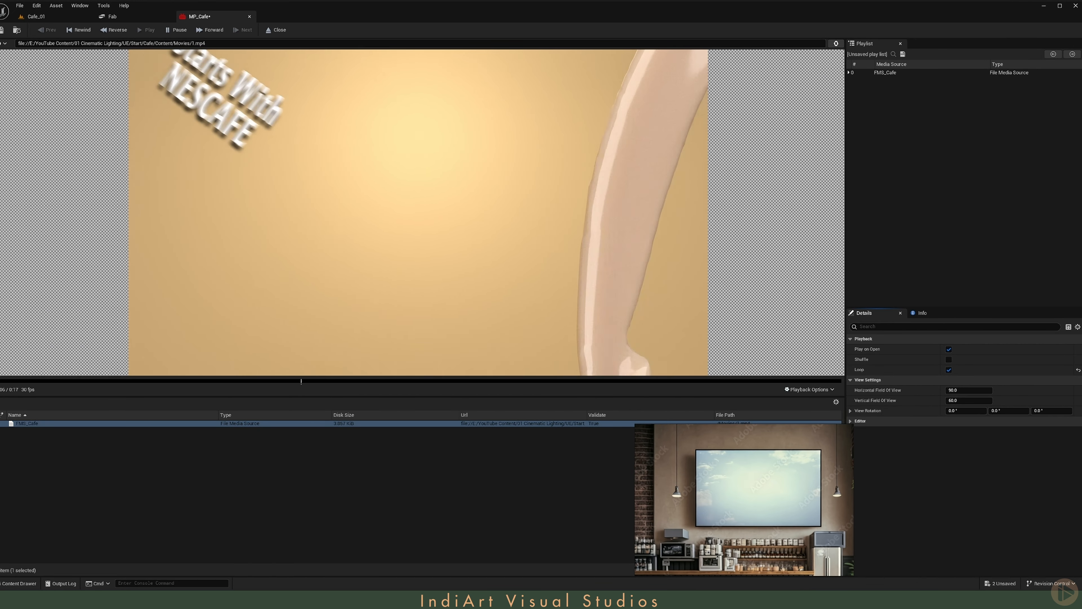
key(ctrl+s)
middle_click(214, 15)
click(36, 16)
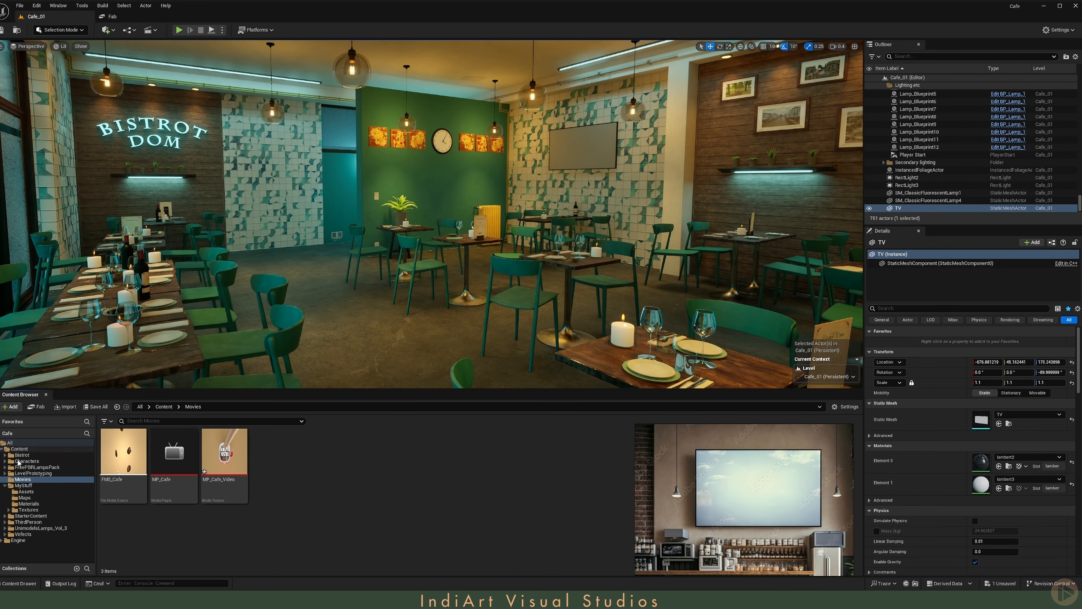
- Locate the sign's emissive material in MyStuff/Materials and duplicate M_Emissive as M_TextEmissive
click(174, 142)
click(1009, 466)
click(398, 502)
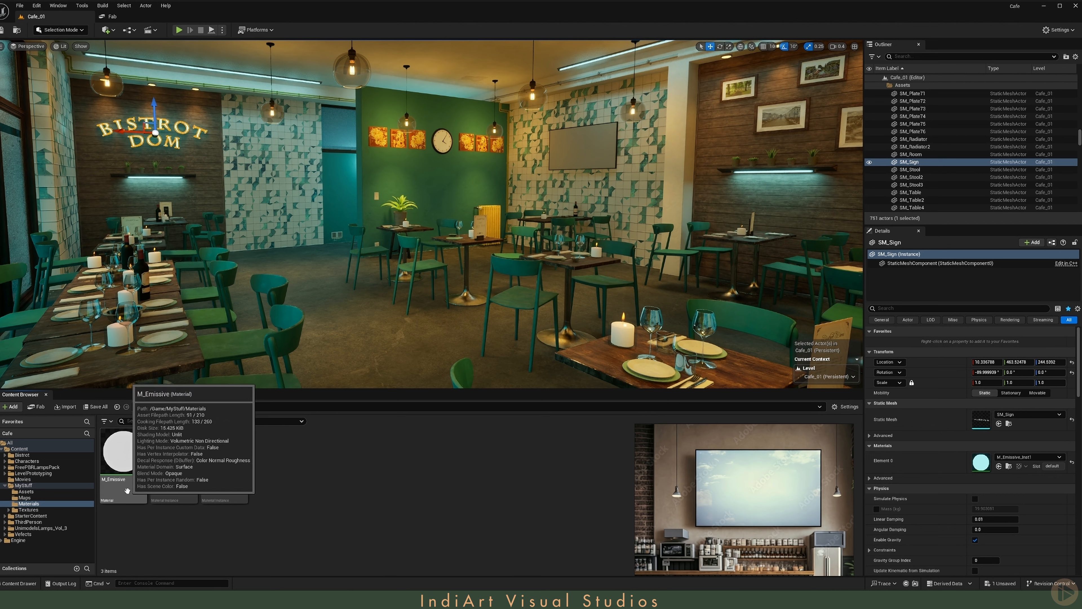
click(125, 490)
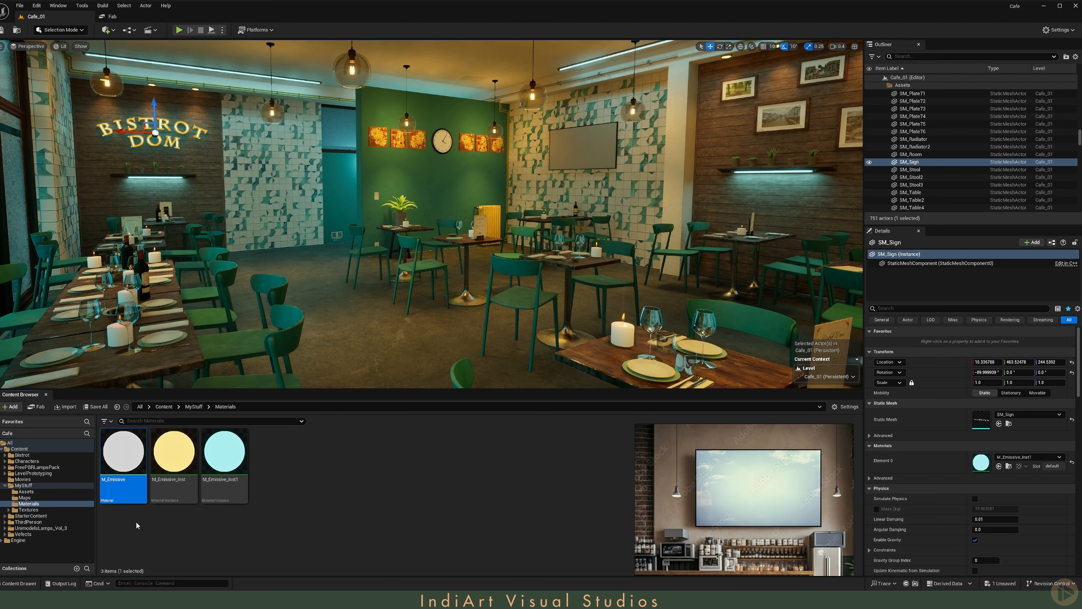
key(ctrl+d)
key(End)
key(BackSpace)
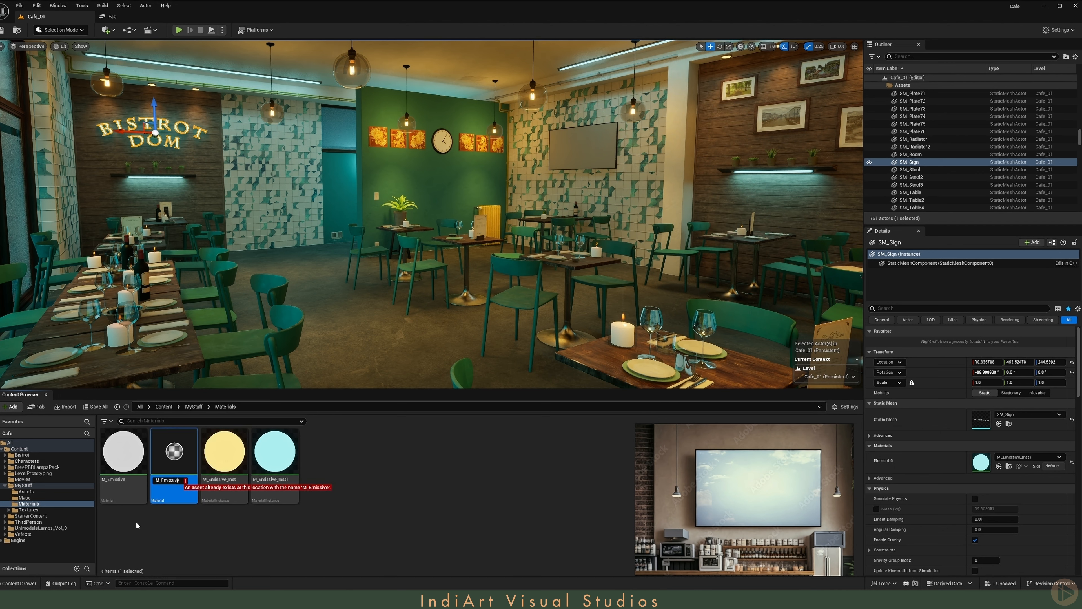
key(Home)
key(Right)
key(Right)
text(Text)
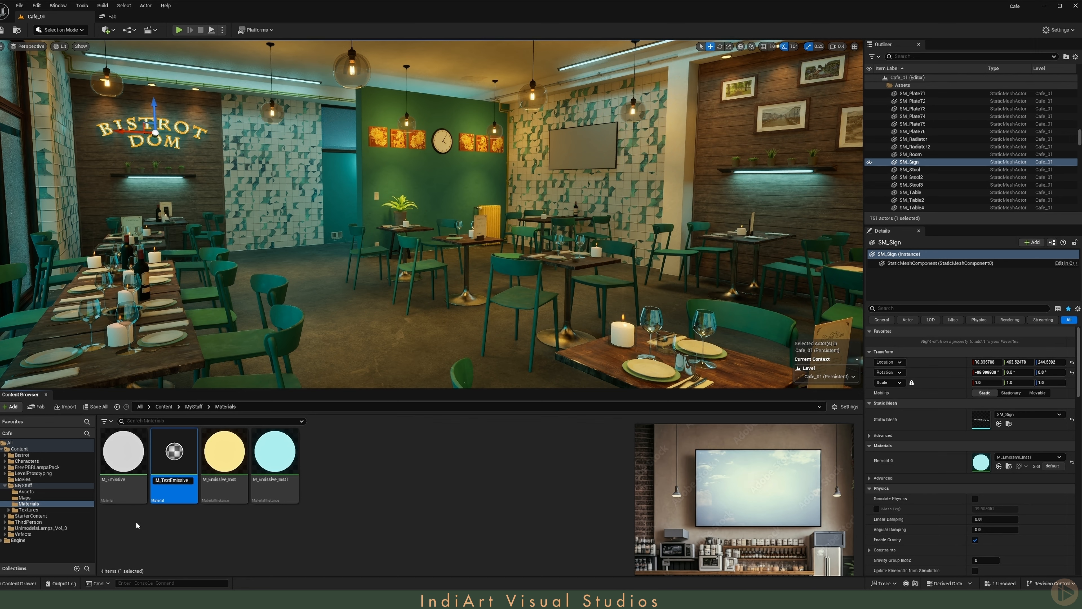
key(Return)
key(Return)
- In M_TextEmissive, replace the Color parameter with an MP_Cafe_Video texture sample feeding the Multiply node's A input
scroll(480, 222, down, 6)
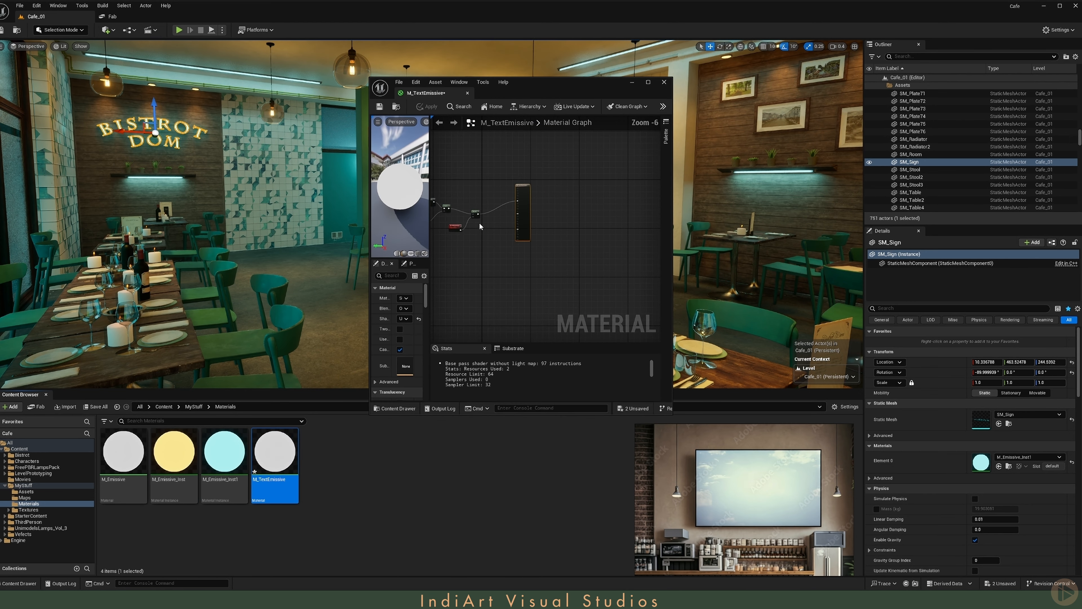
scroll(519, 230, up, 4)
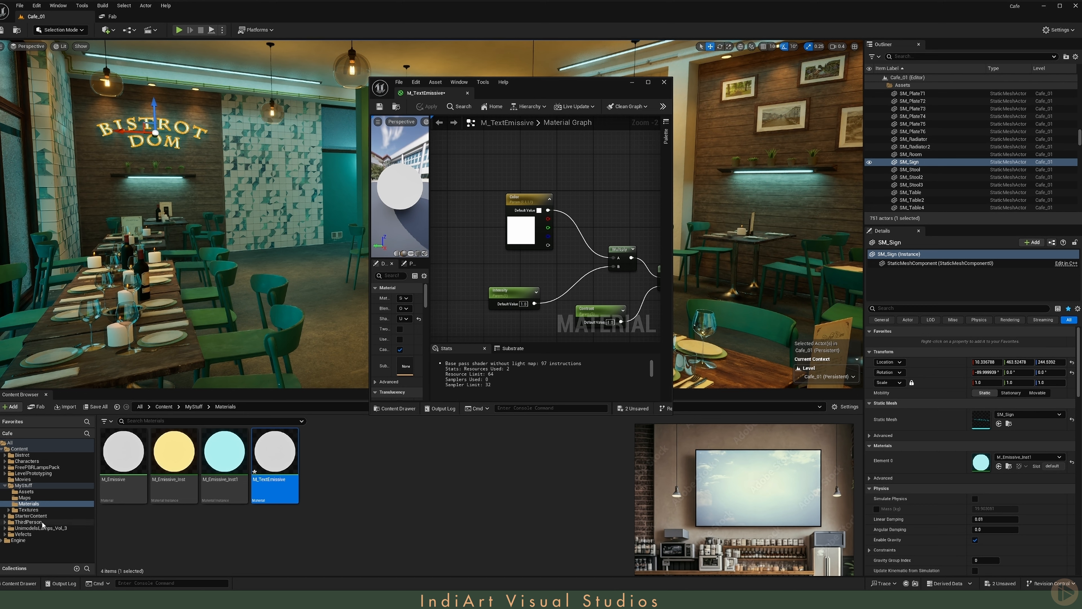
click(41, 480)
drag(224, 452, 614, 259)
click(531, 241)
key(Delete)
- Convert the video texture sample to a parameter named Texture, then apply, save and close the material
right_click(494, 214)
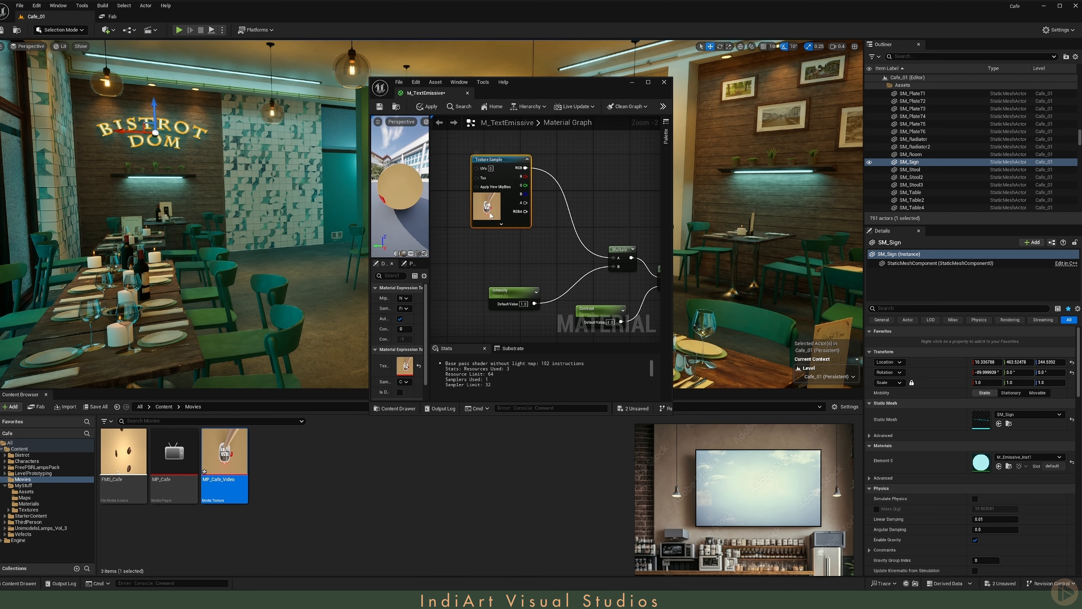
click(547, 255)
text(Texture)
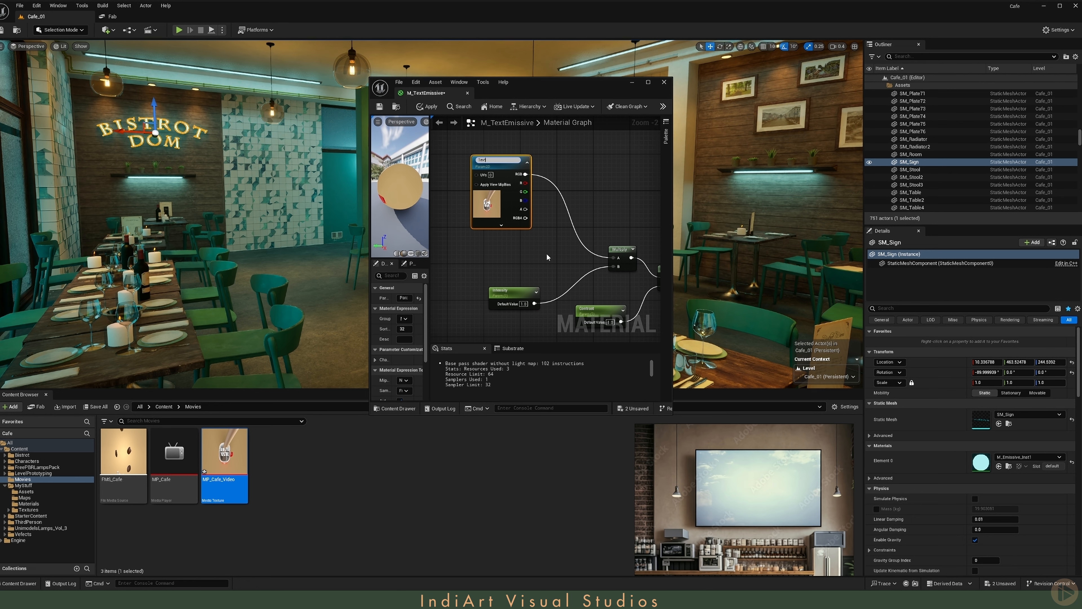
key(Return)
click(419, 108)
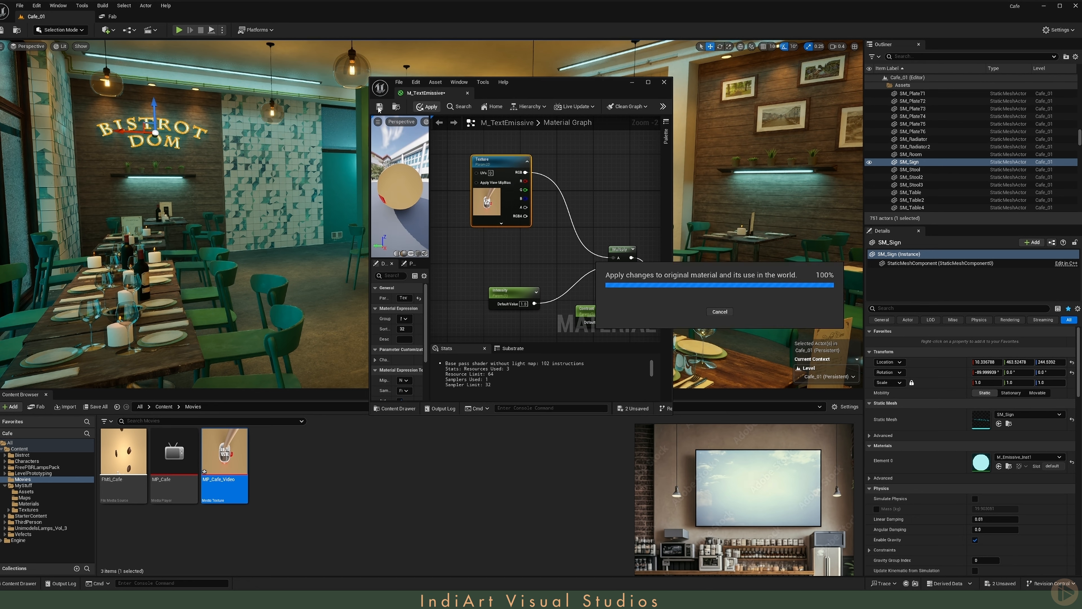
click(379, 107)
click(664, 82)
- Create a material instance from M_TextEmissive and select the TV on the tiled wall
click(1009, 466)
click(302, 459)
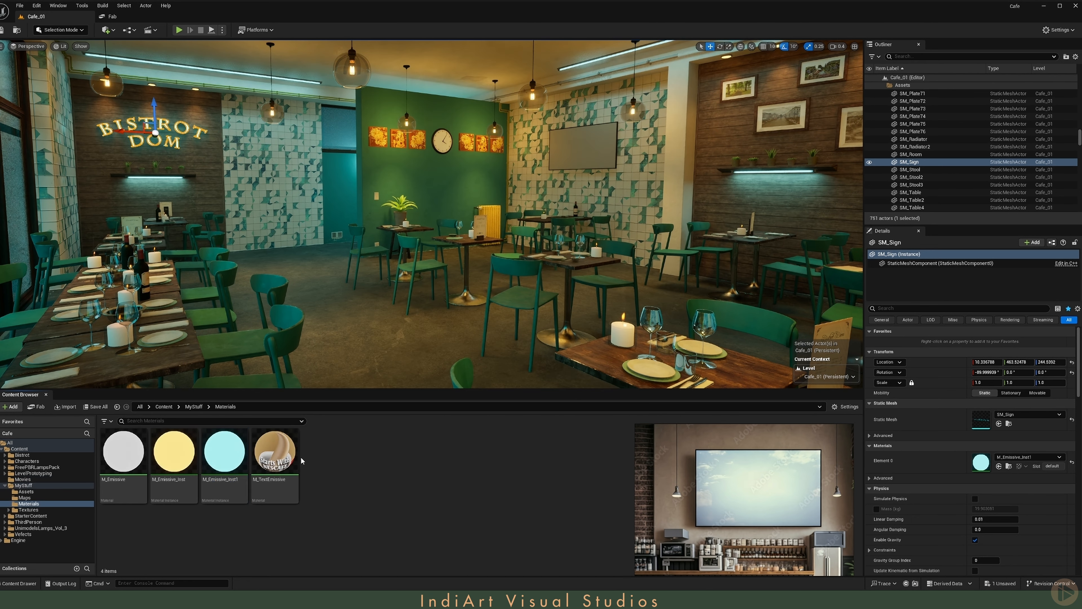
right_click(287, 457)
click(348, 252)
click(329, 461)
click(583, 147)
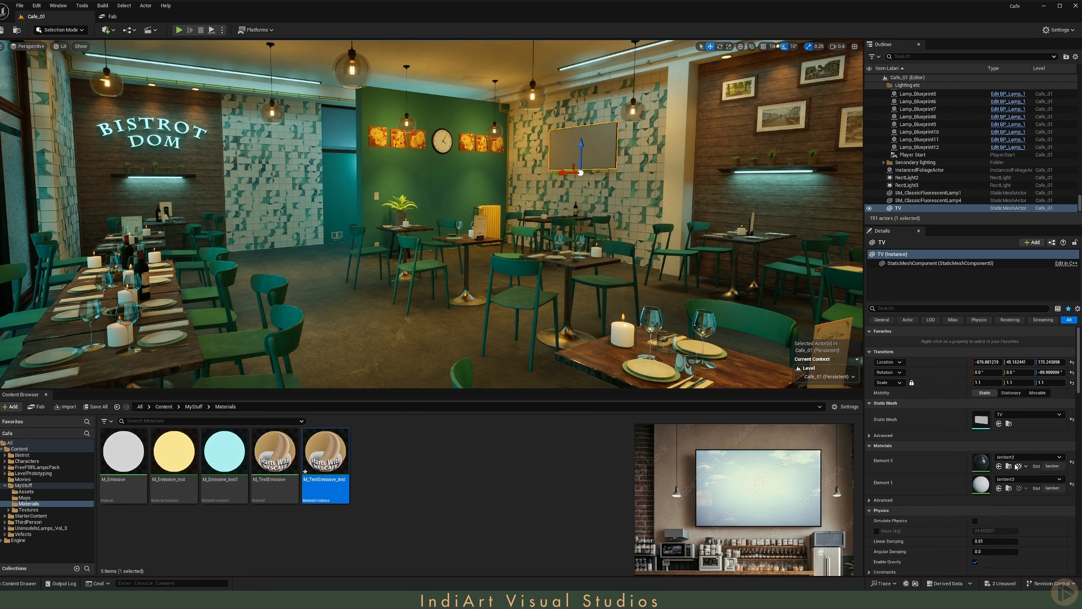
- Assign M_TextEmissive_Inst to the TV's Element 1 material slot and check the screen up close
click(999, 489)
key(w)
right_drag(531, 234, 573, 210)
key(w)
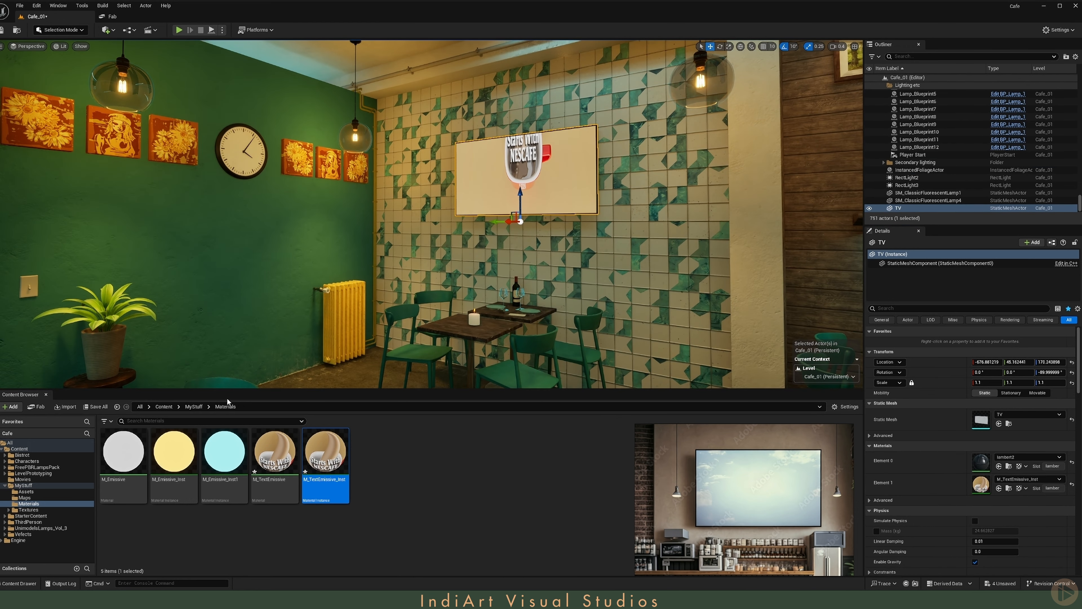
- Start a new level sequence and create a Seq folder inside MyStuff to store it
click(150, 30)
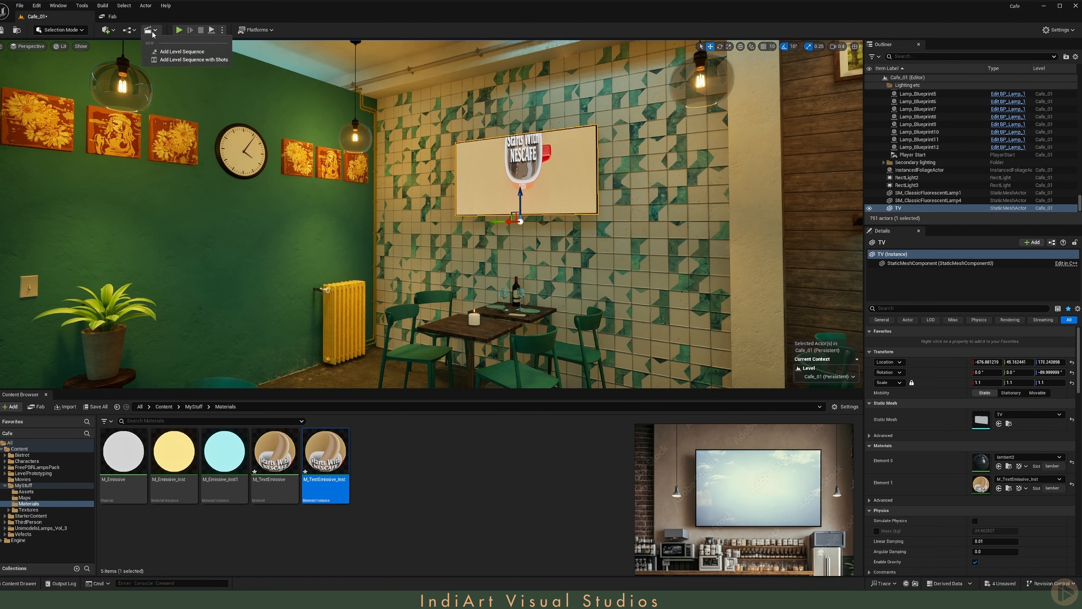
click(179, 49)
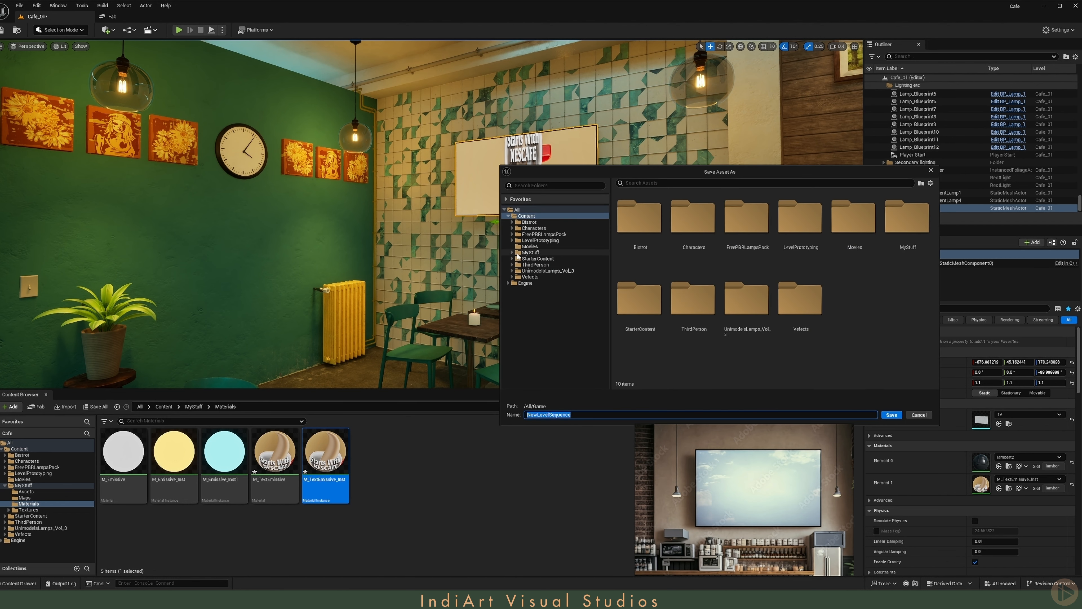
click(532, 252)
right_click(775, 283)
click(734, 291)
text(S)
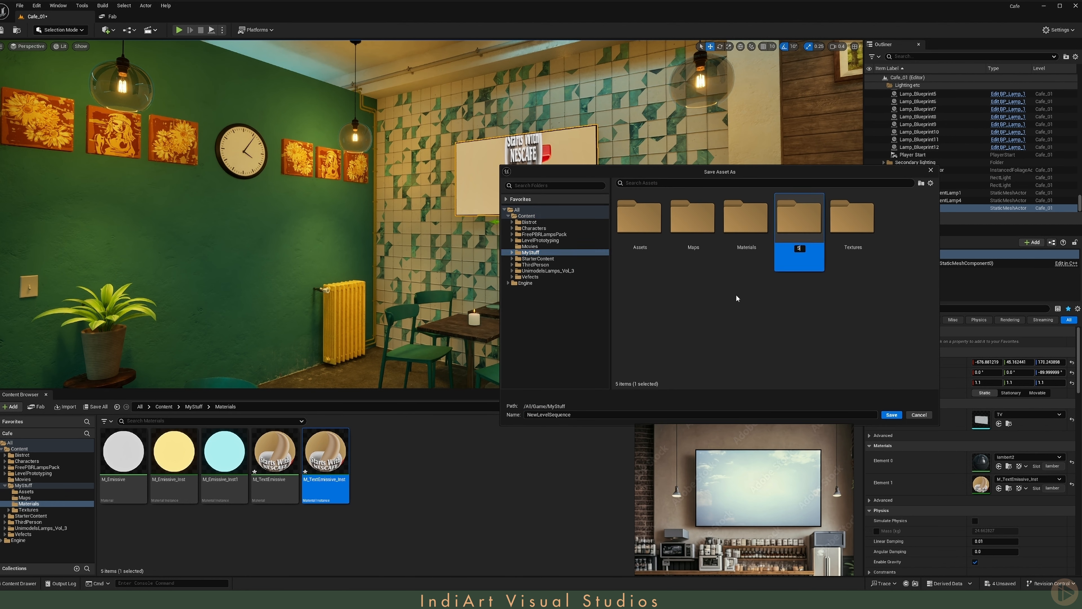
text(eq)
key(Return)
- Save the level sequence as Seq_1 in the Seq folder and close the curve editor
double_click(799, 217)
click(573, 415)
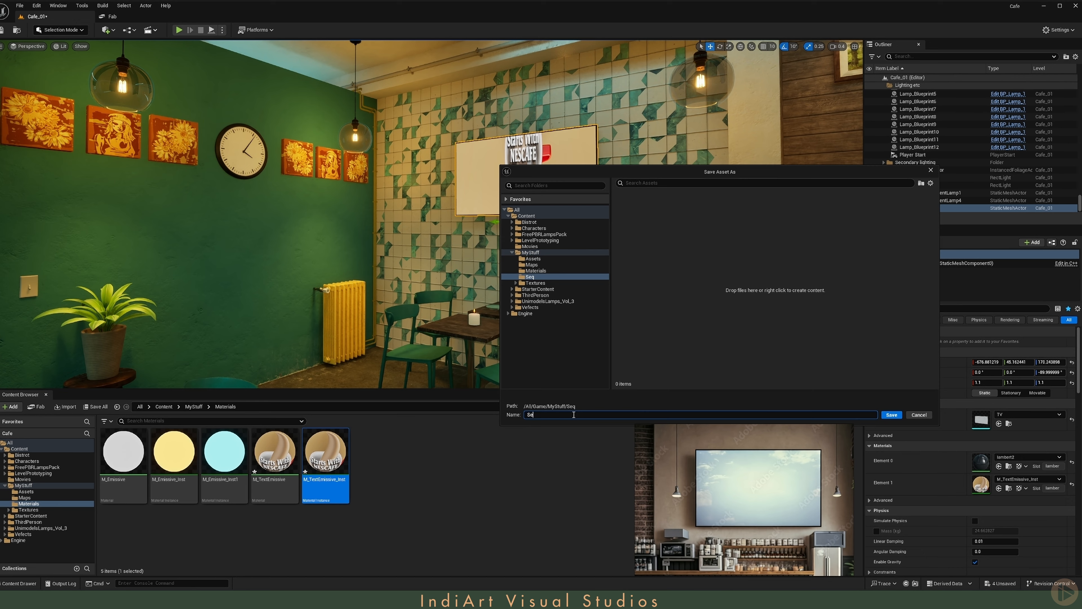
key(Return)
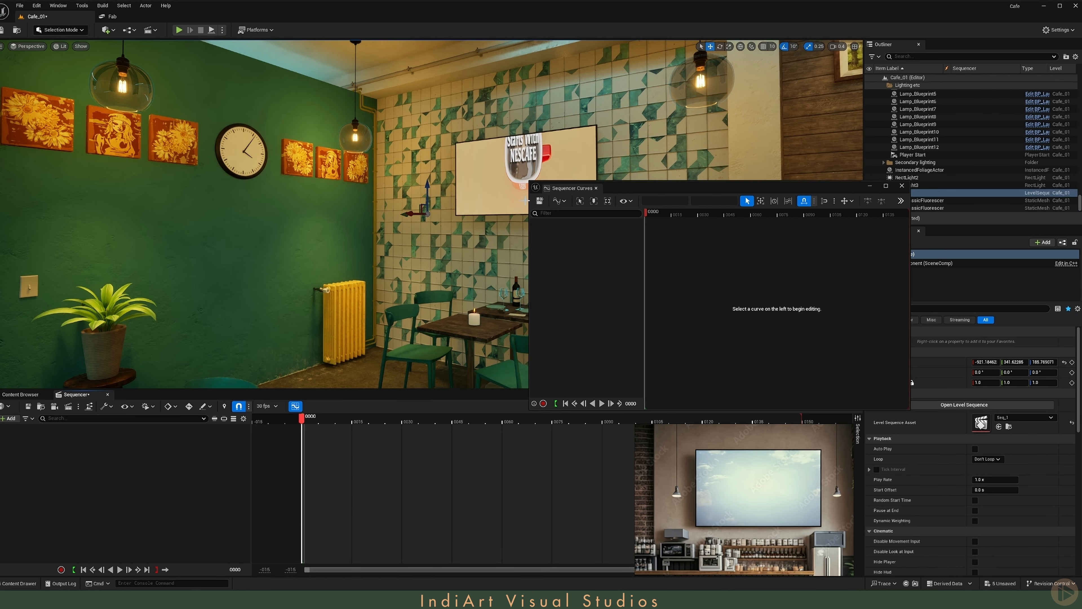
click(596, 188)
- Add a Media track to the sequence with FMS_Cafe as its media source
click(10, 420)
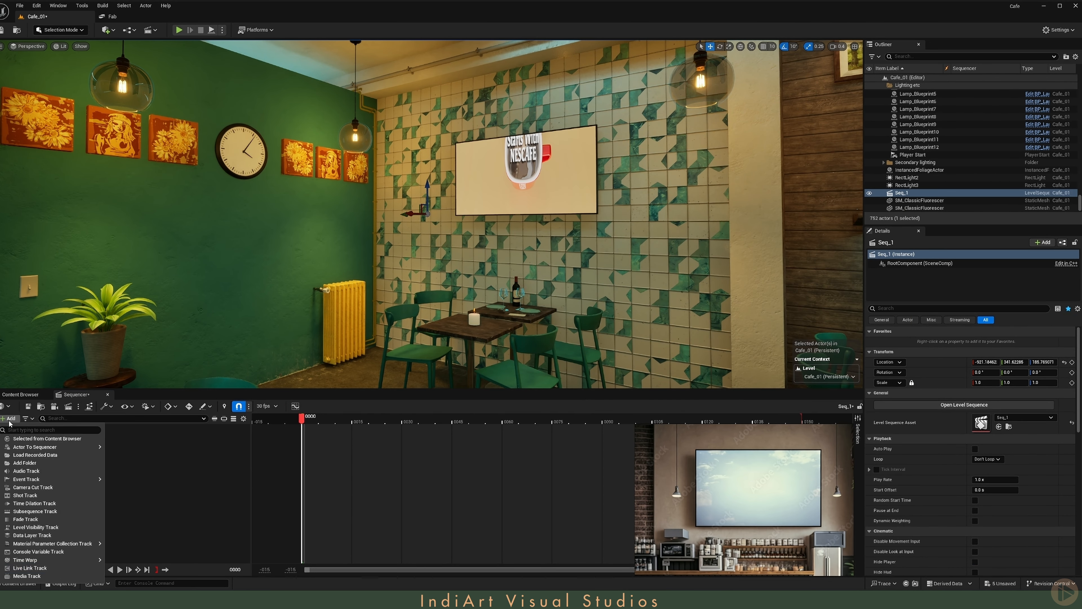
click(59, 579)
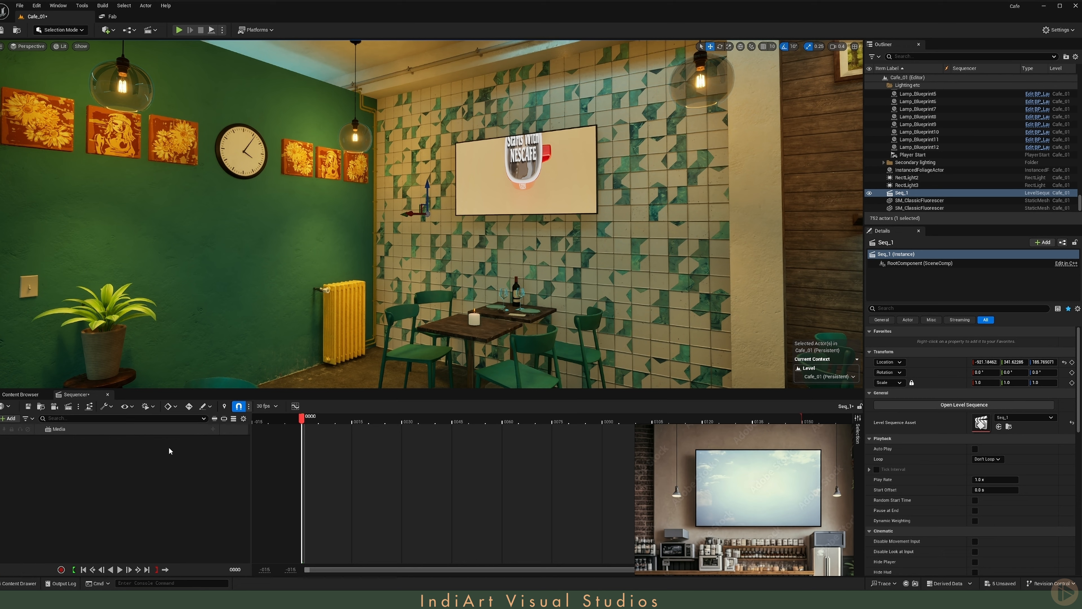
click(212, 429)
mouse_move(212, 430)
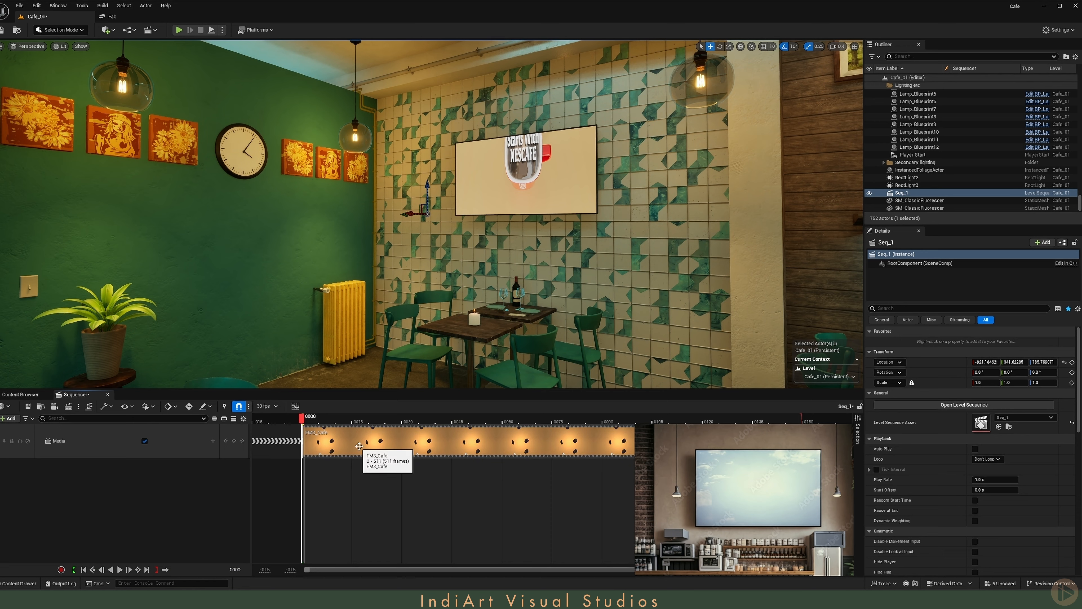
- Set the FMS_Cafe section's Media Texture to MP_Cafe_Video in its properties
right_click(362, 445)
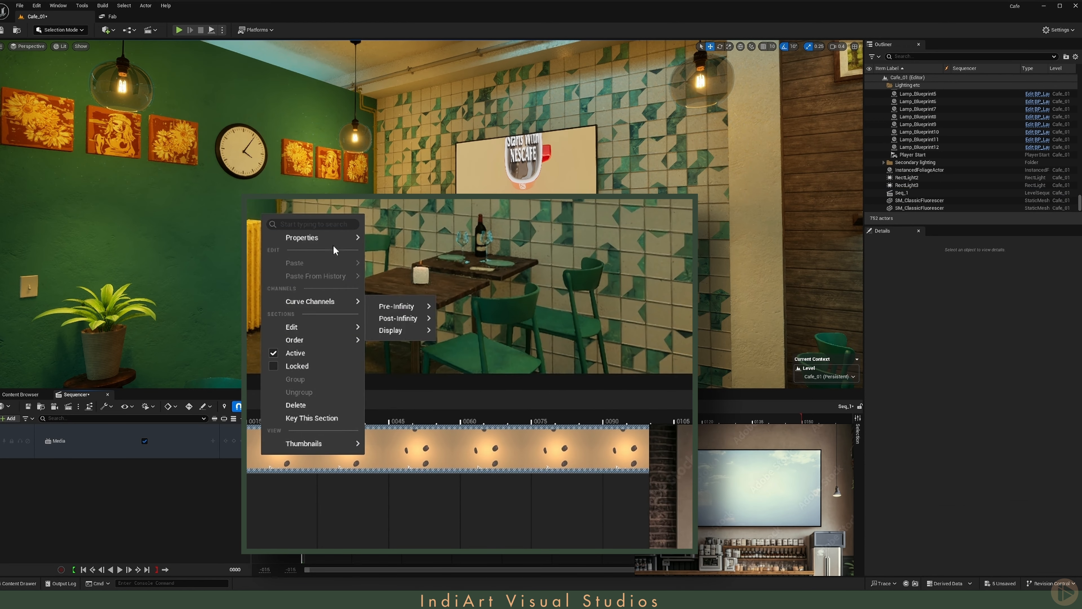
mouse_move(414, 295)
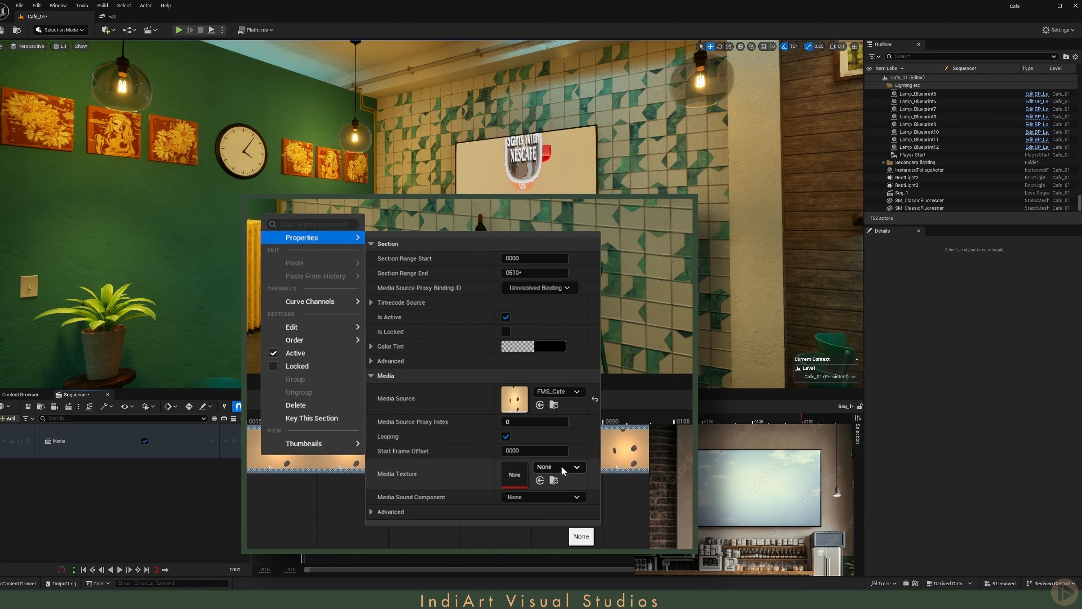
click(563, 470)
click(611, 411)
click(370, 506)
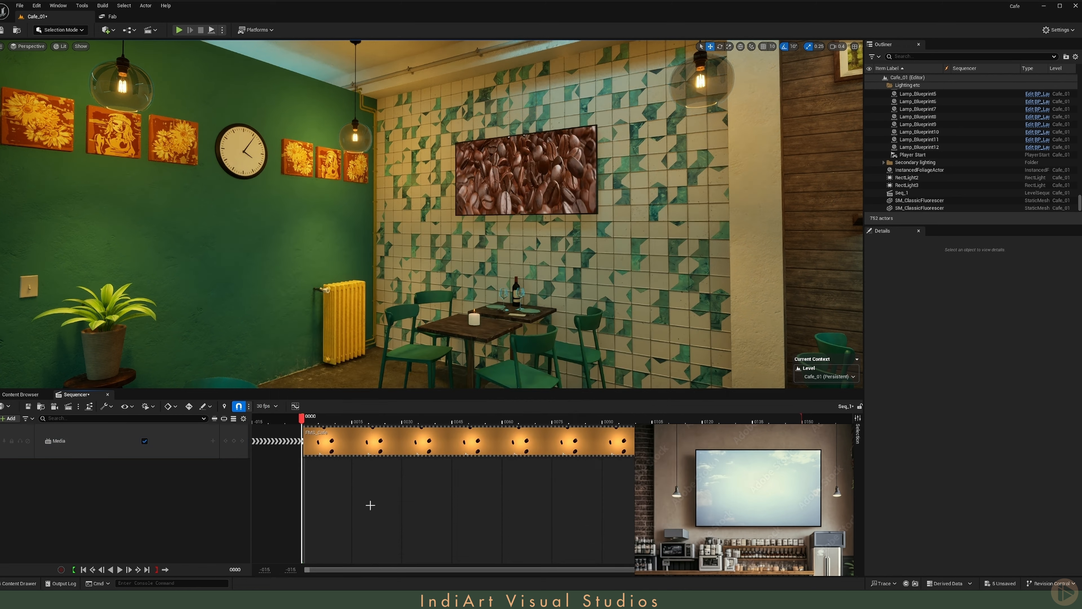
- Set the sequence display rate to 24 fps and briefly play the video on the TV
click(264, 408)
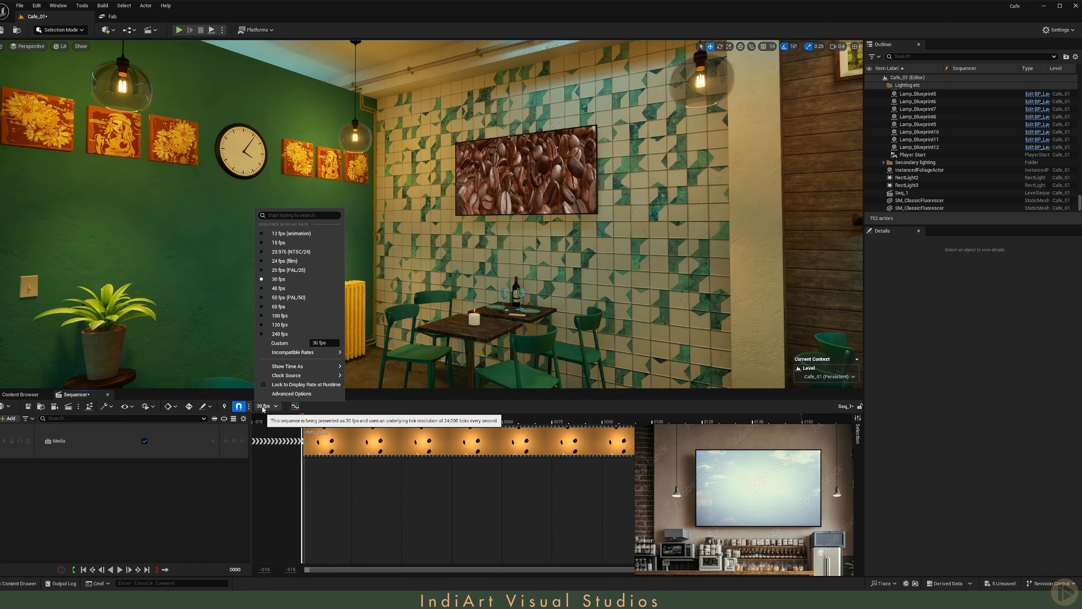
click(284, 262)
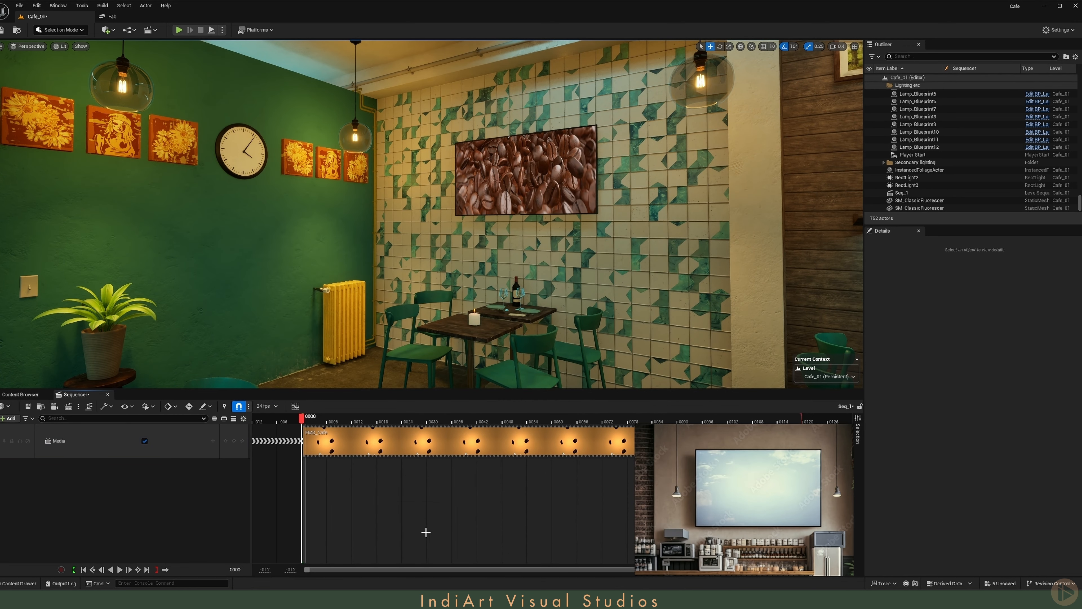
ctrl+scroll(466, 509, down, 6)
key(space)
- Extend the sequence's playback range to the end of the video section and play it again
key(space)
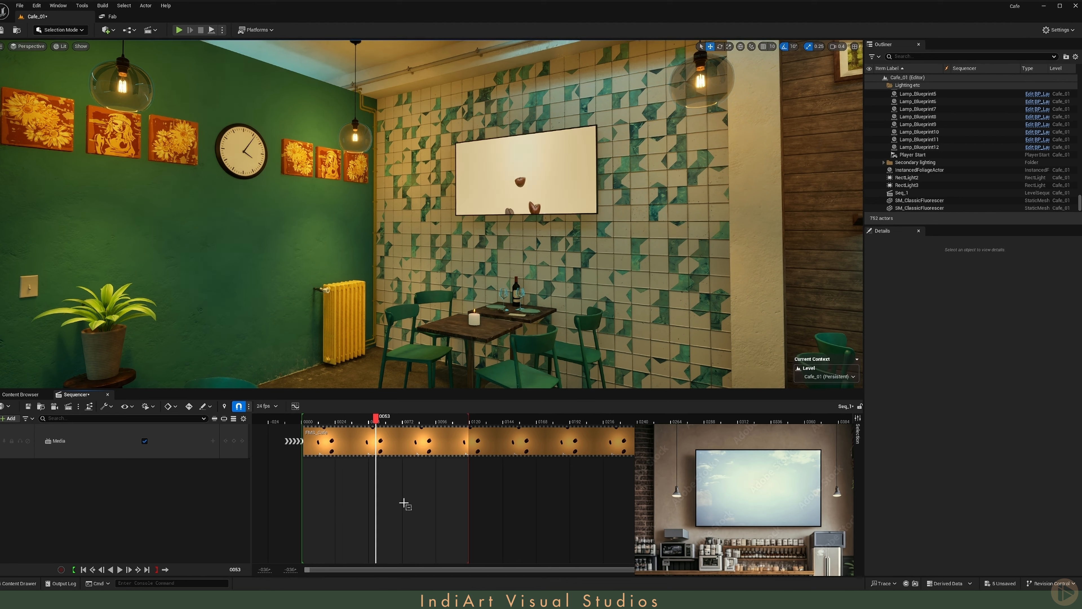
ctrl+scroll(406, 504, down, 6)
key(space)
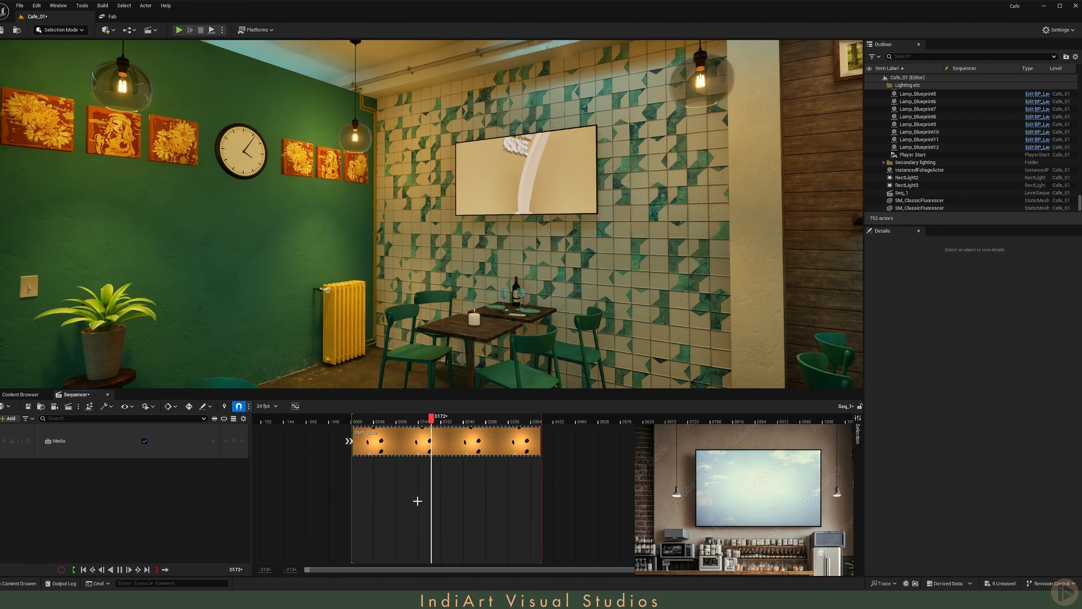
key(space)
- Select the TV and open its M_TextEmissive_Inst material instance, with the editor window clear of the TV
mouse_move(431, 273)
right_down()
mouse_move(465, 264)
mouse_move(445, 280)
right_up()
key(w)
click(494, 173)
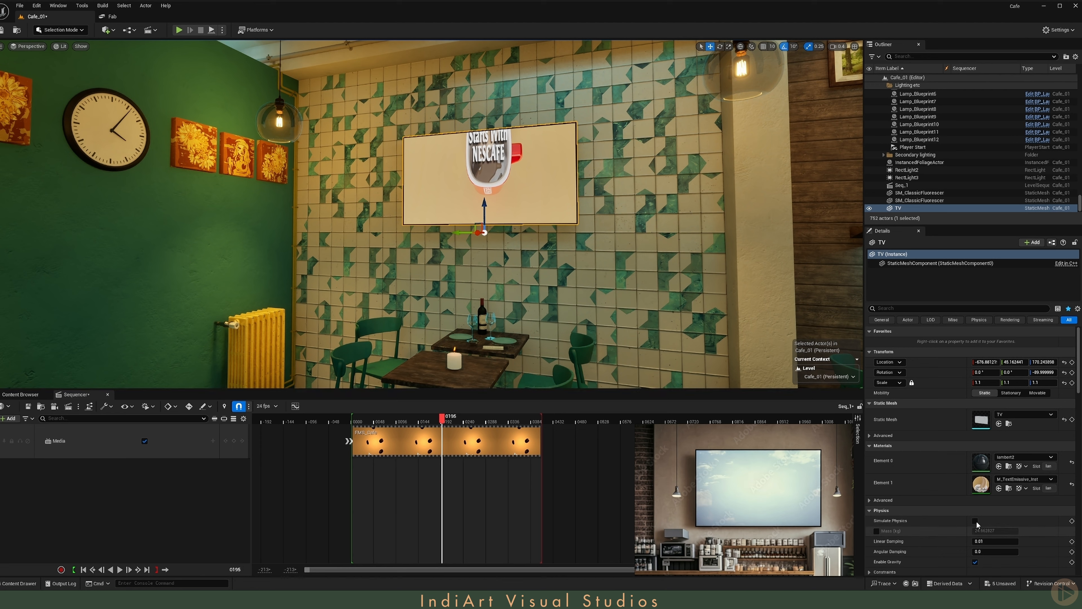
double_click(981, 484)
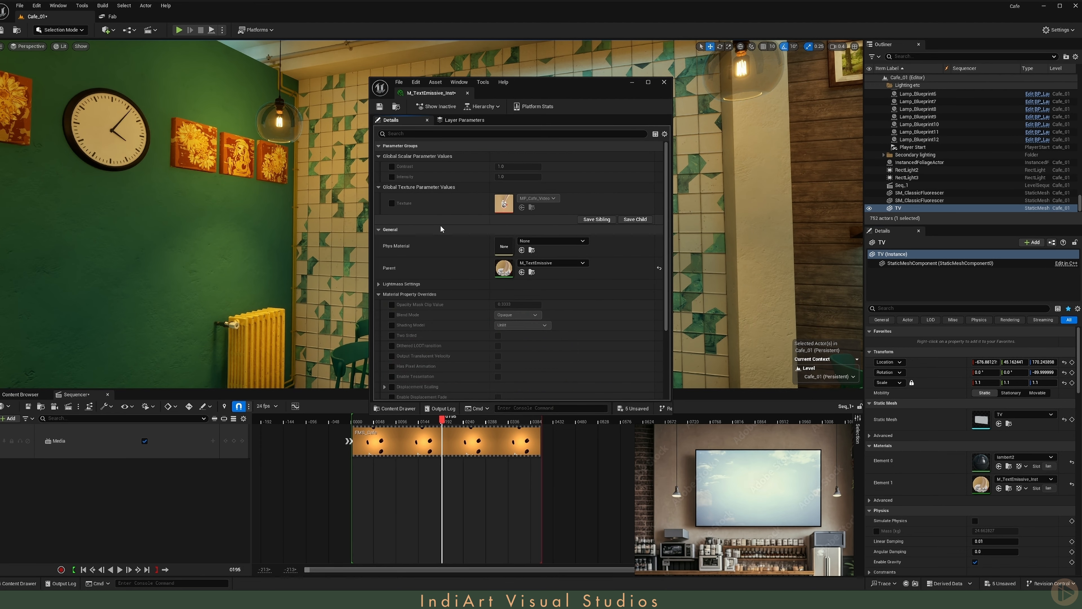
drag(517, 99, 804, 99)
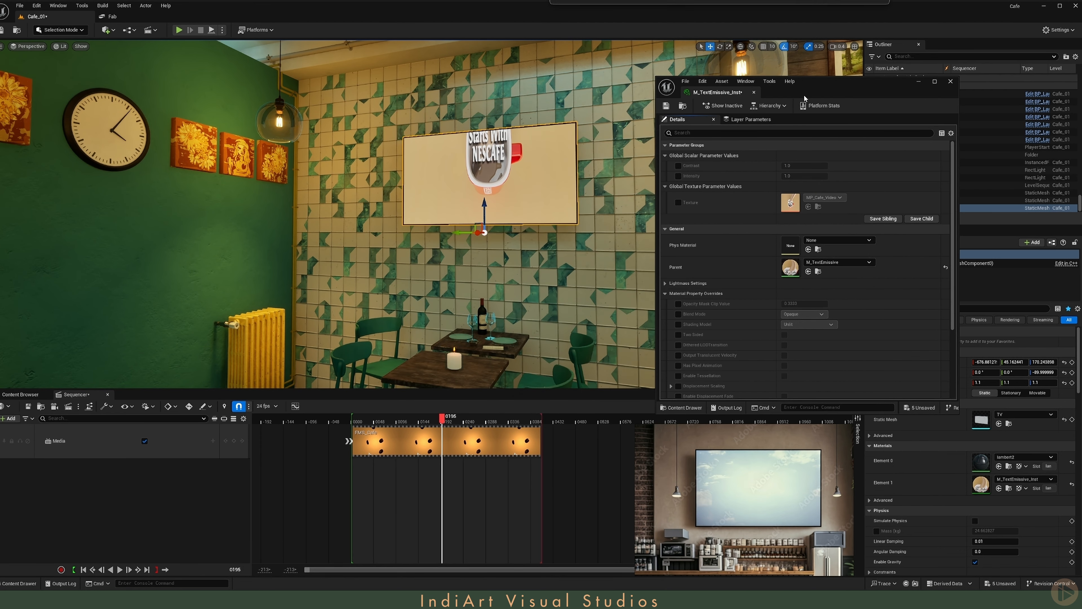
- In the parent material M_TextEmissive, connect an MF_Tiling node's Result to the Texture sample's UVs and save
double_click(791, 267)
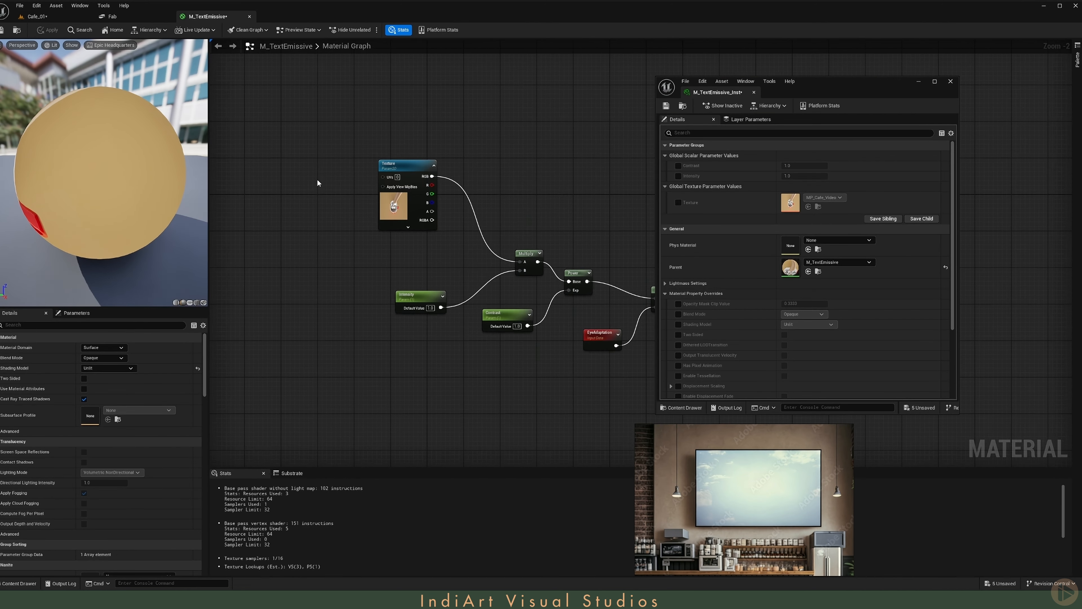
scroll(318, 179, up, 2)
right_click(305, 181)
text(tiling)
key(Return)
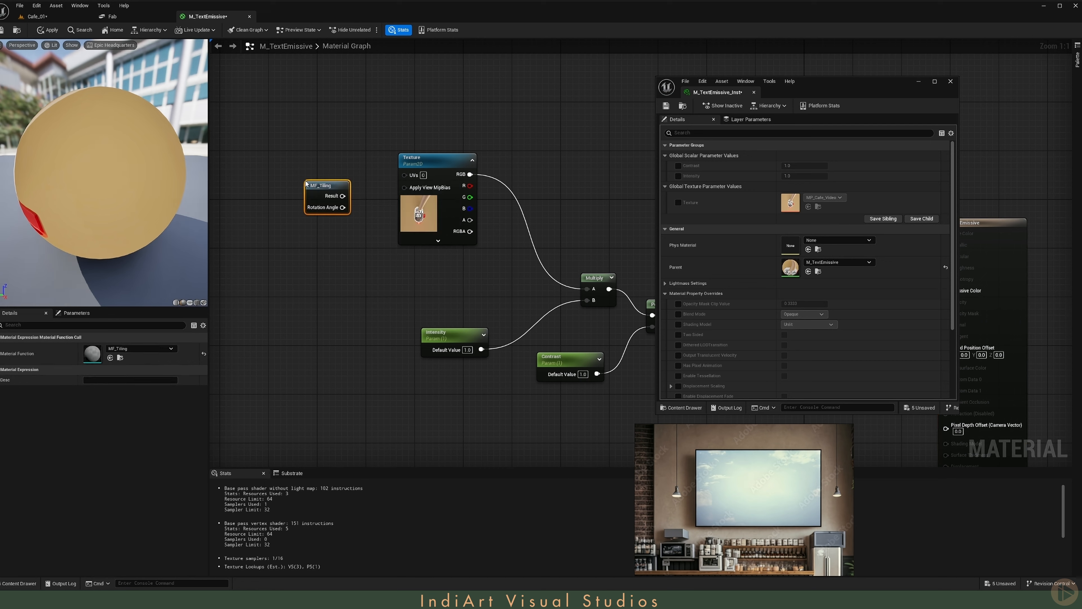
drag(404, 177, 405, 174)
click(2, 30)
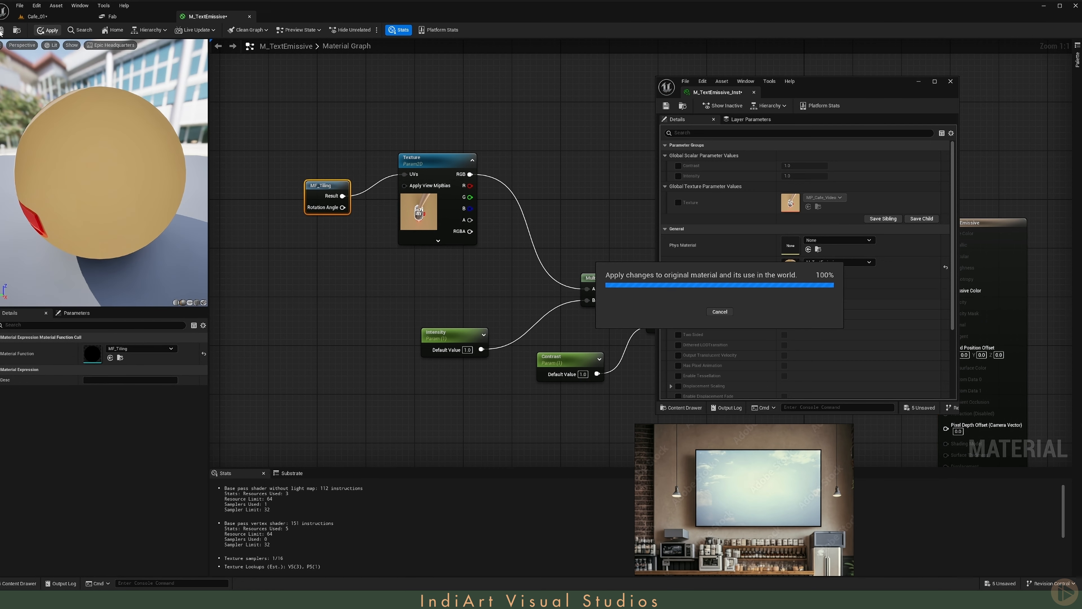
- Return to the café level and enable the Tiling/Offset override in M_TextEmissive_Inst, expanding its values
click(37, 16)
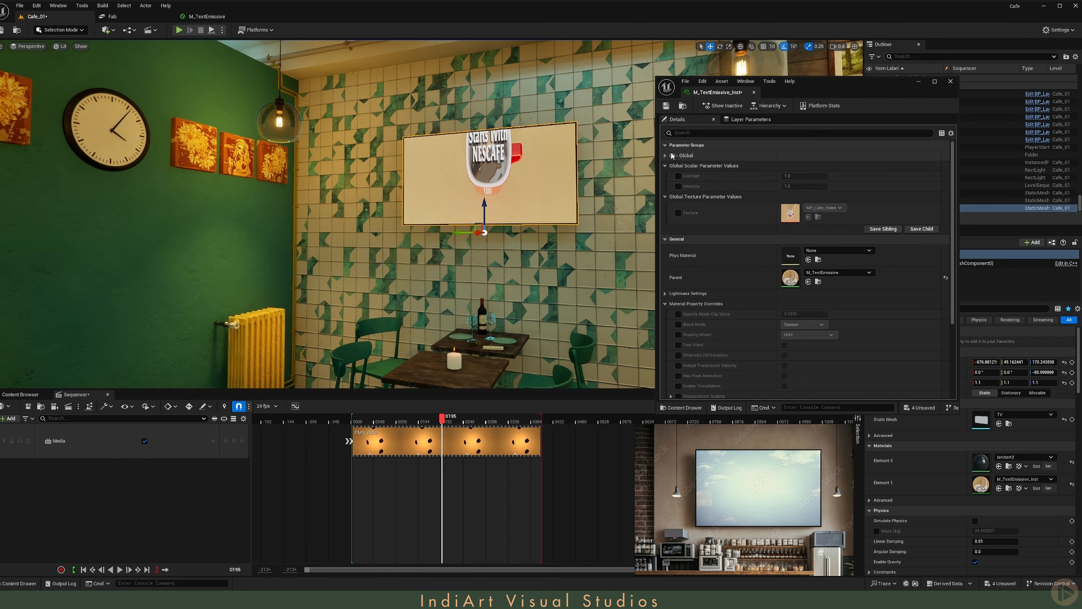
click(664, 156)
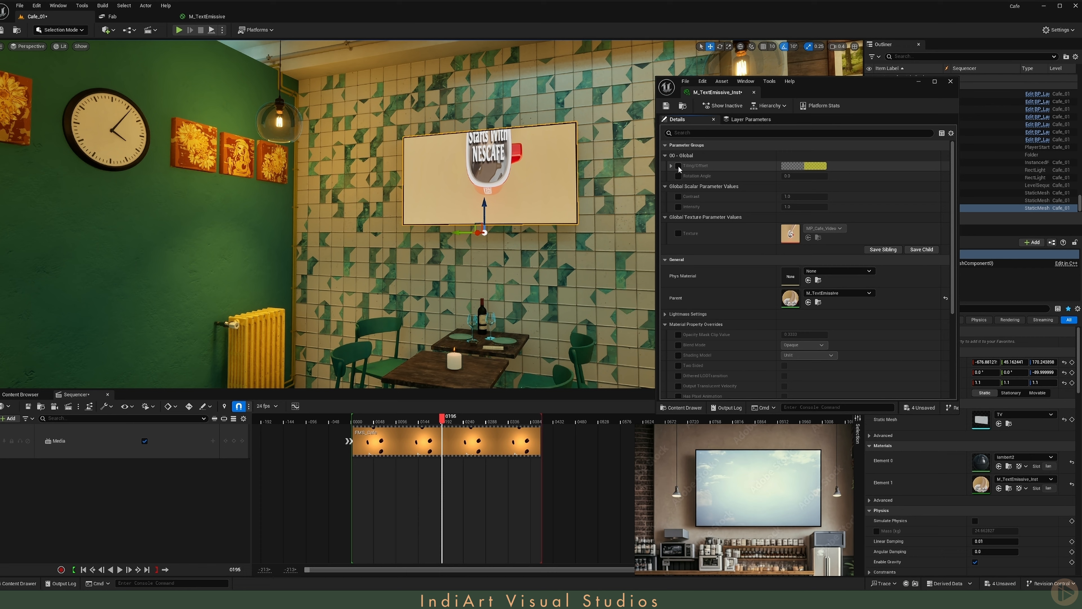
click(670, 165)
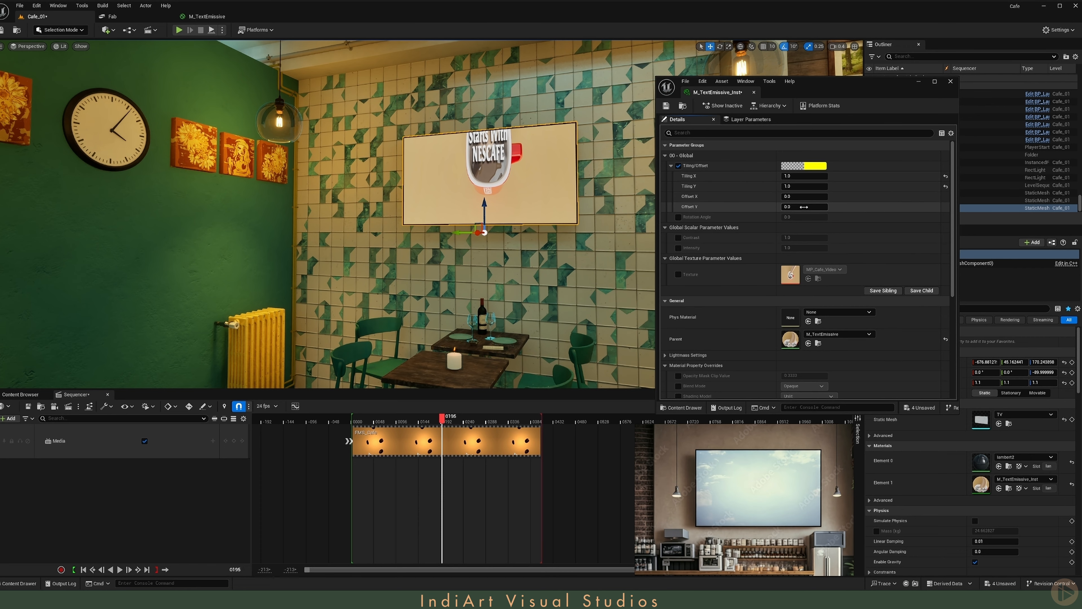
- Try fitting the video to the TV with Tiling X at 1.0, Tiling Y at 1.5 and a negative Offset Y
click(806, 177)
drag(805, 207, 793, 196)
text(0.51.5)
key(Tab)
text(1.5)
drag(805, 207, 794, 207)
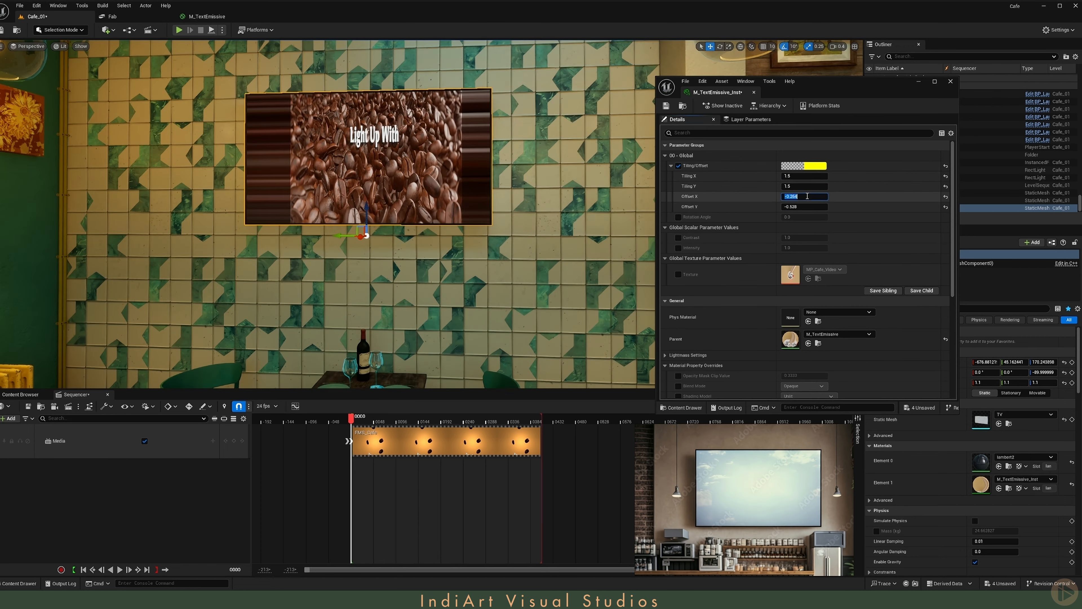
click(797, 176)
text(1.0)
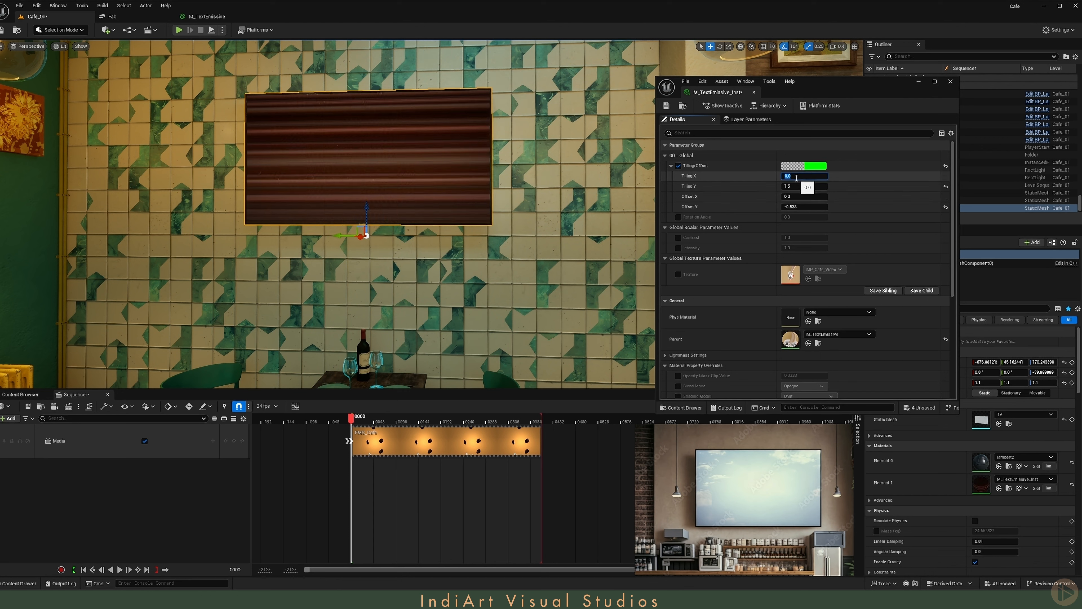
key(Tab)
mouse_move(804, 207)
mouse_down()
mouse_move(815, 207)
mouse_move(793, 207)
mouse_up()
click(805, 187)
text(1.5)
key(Return)
- Set Tiling Y to 2 and Offset Y to -0.875, and play the sequence to check the video's fit
click(805, 186)
text(2)
key(Return)
text(-0.85)
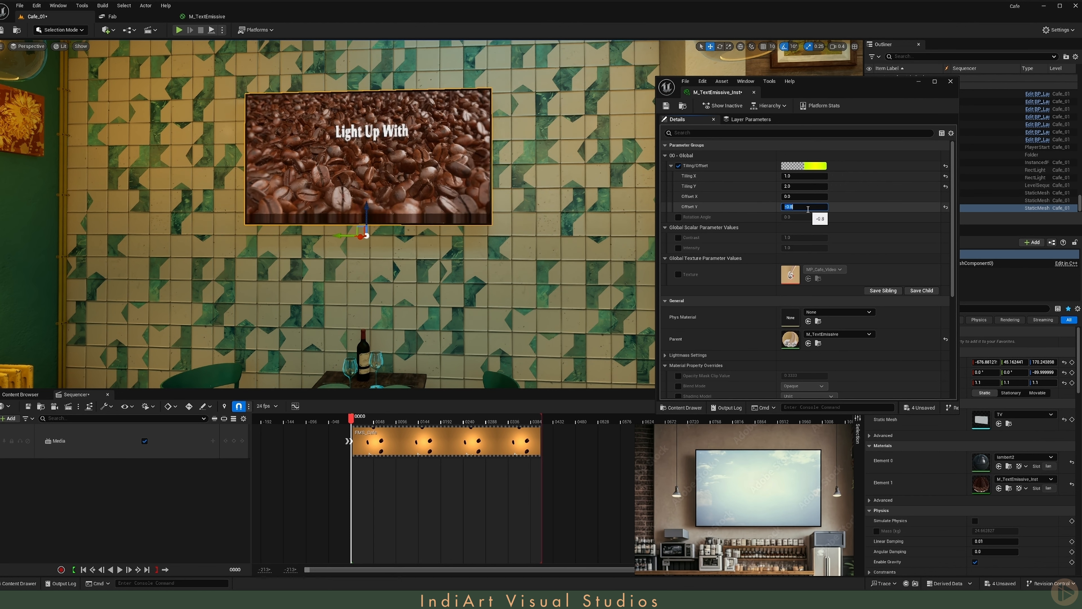
key(Return)
text(-0.875)
key(Return)
click(120, 569)
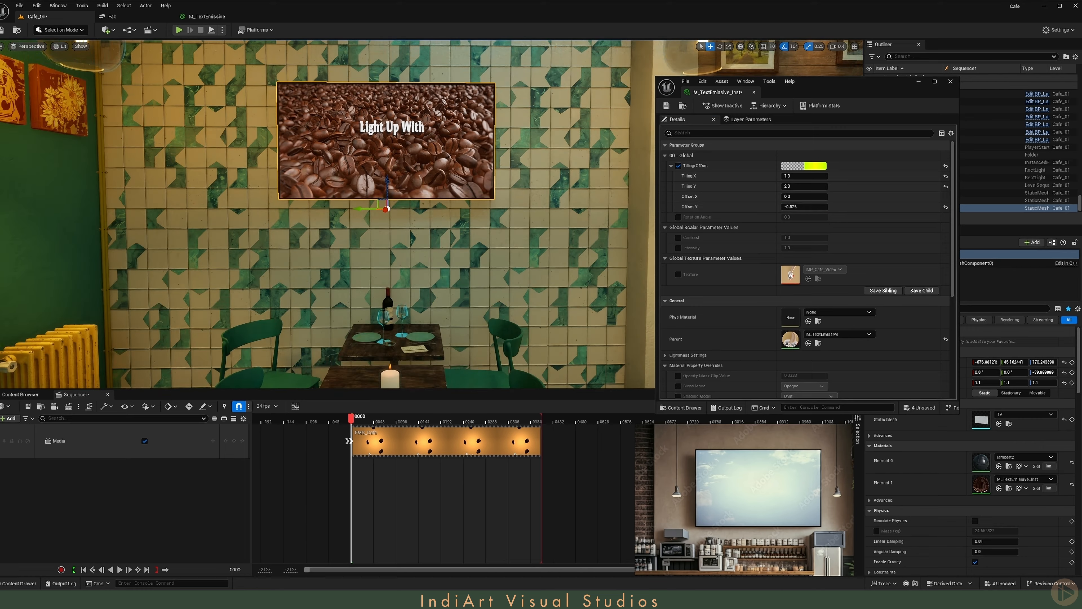
click(120, 570)
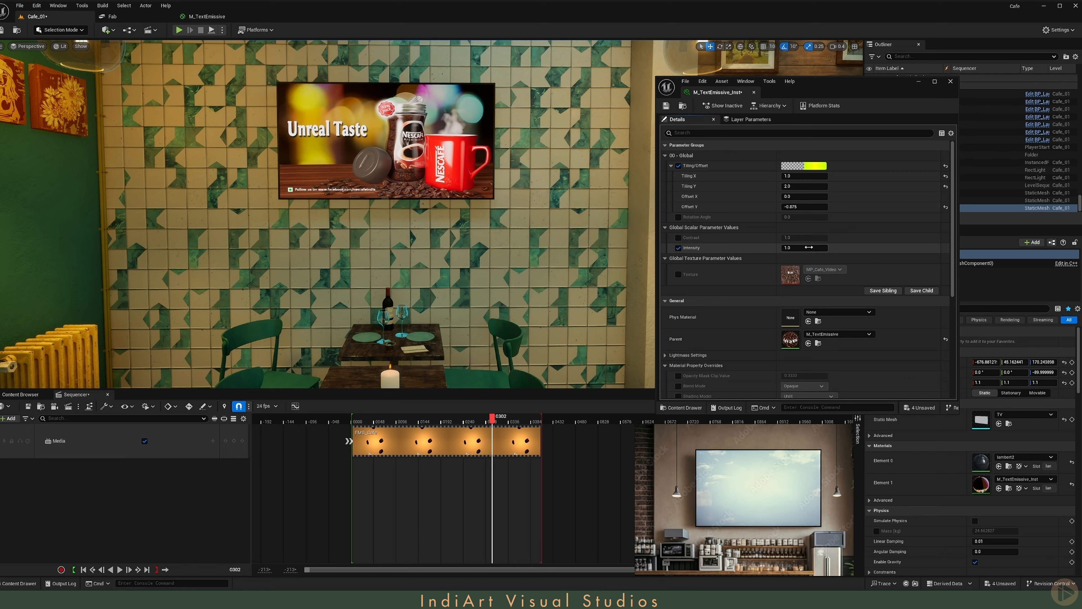
- Override the instance's Intensity with 2.0 and review the TV from across the café at different video frames
key(Return)
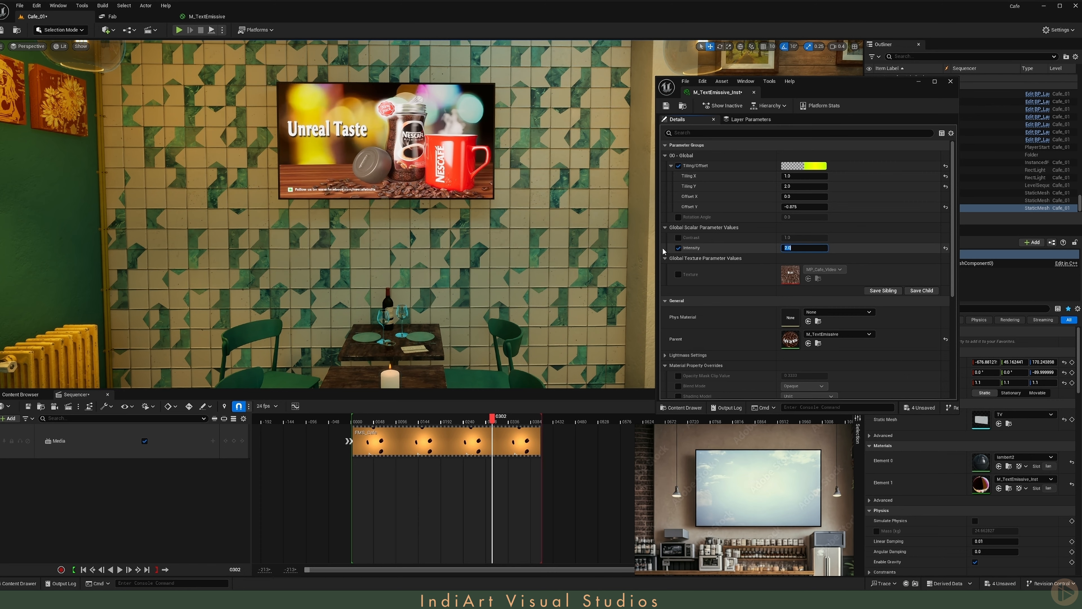
key(s)
mouse_move(445, 202)
right_down()
mouse_move(426, 207)
mouse_move(445, 203)
right_up()
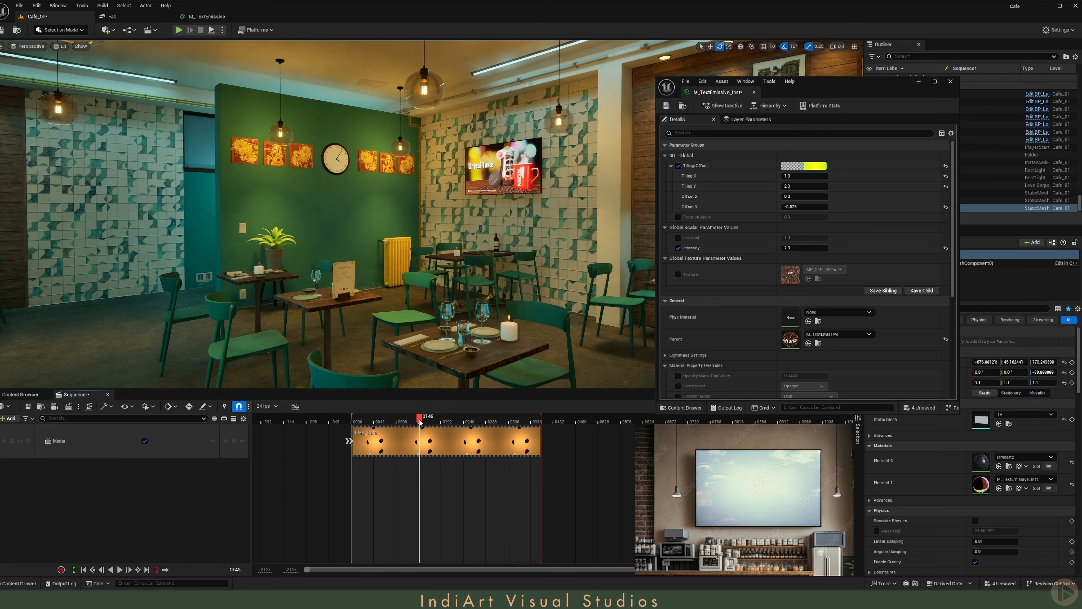
drag(419, 420, 444, 420)
- Set the TV material instance's Intensity to 1.5, save everything and close the instance editor
click(797, 249)
text(1.5)
key(Return)
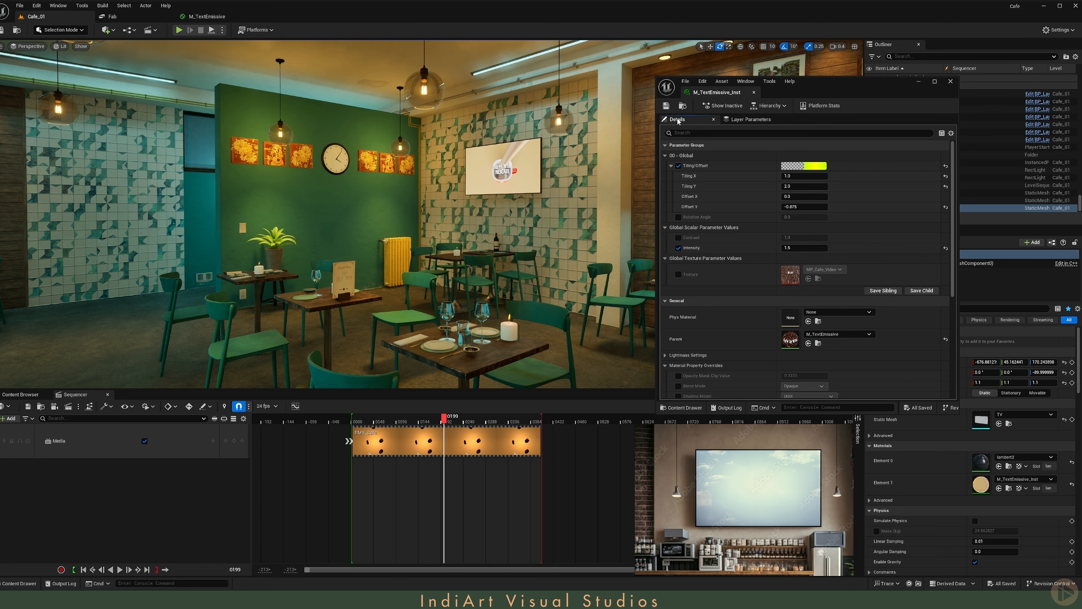
middle_click(695, 94)
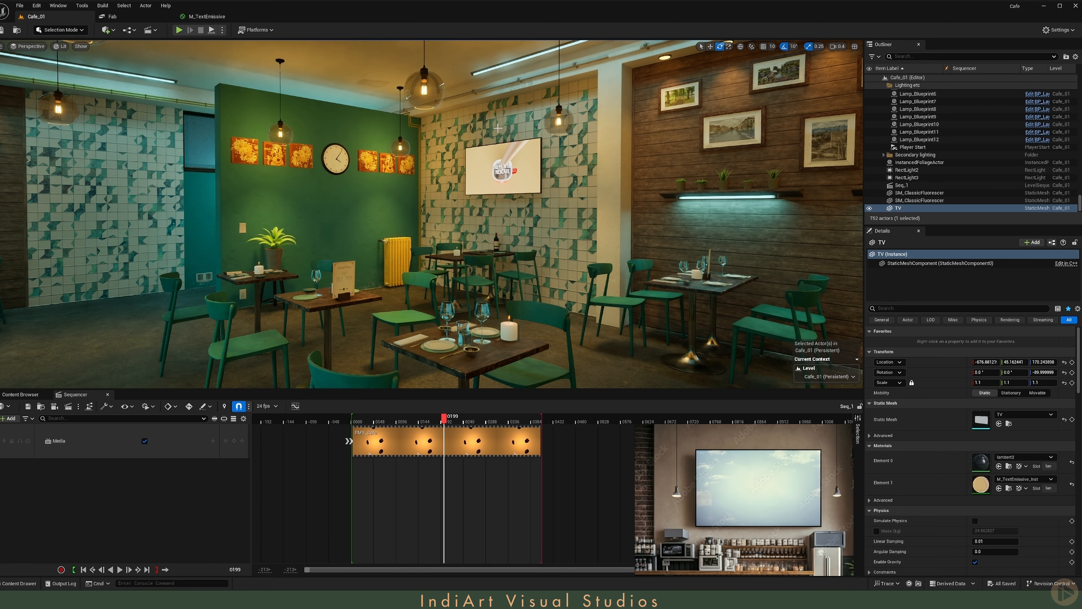
- Place a Movable rect light over the TV screen with Source Width 160, Source Height 88 and Barn Door Angle about 67.13
key(w)
right_drag(498, 139, 488, 134)
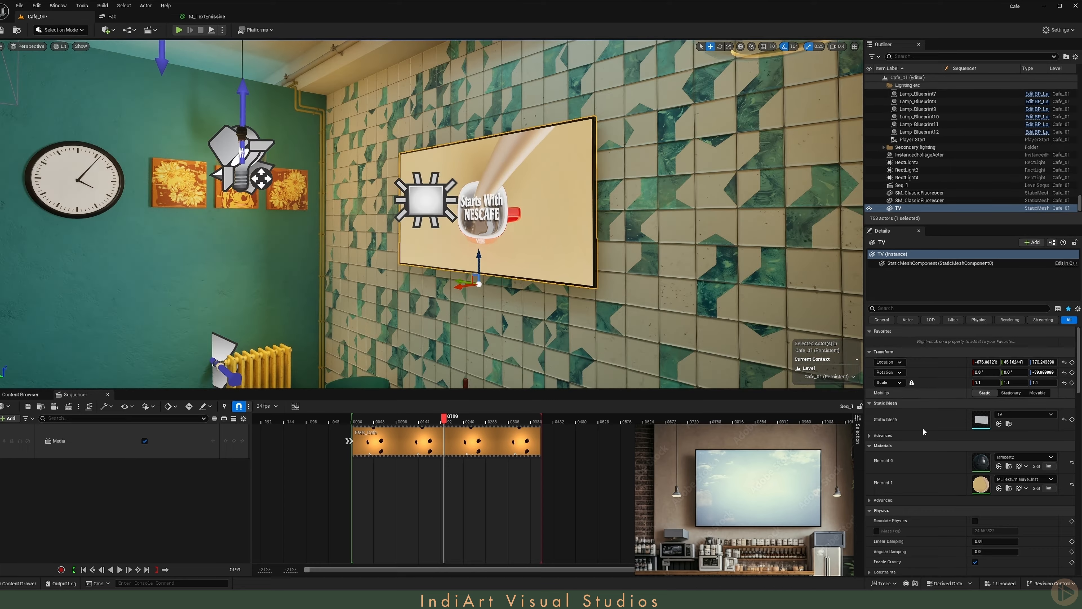
click(425, 200)
drag(407, 202, 446, 199)
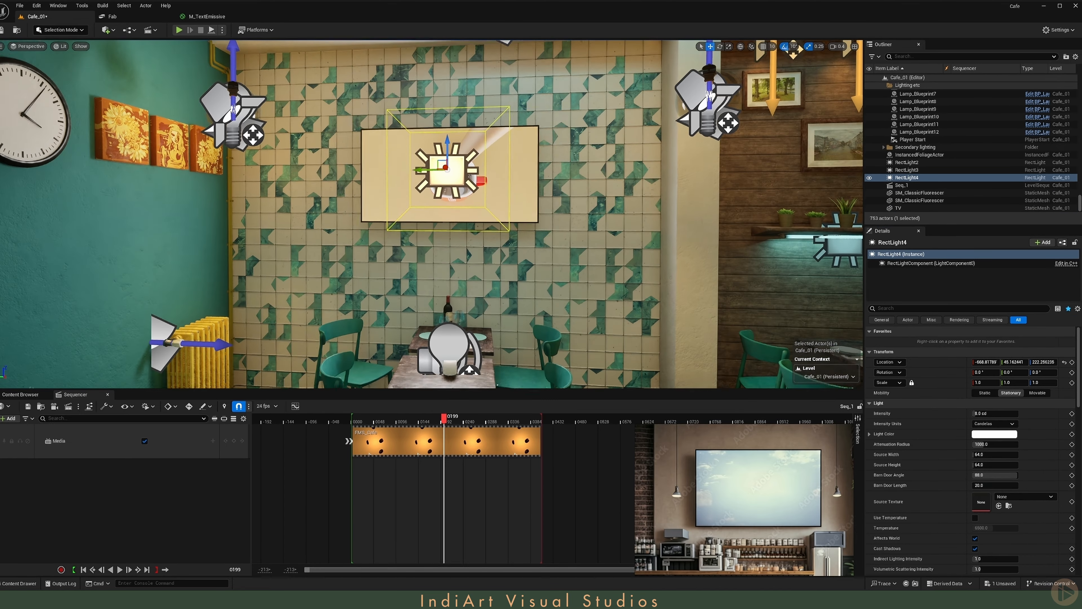
drag(980, 455, 985, 455)
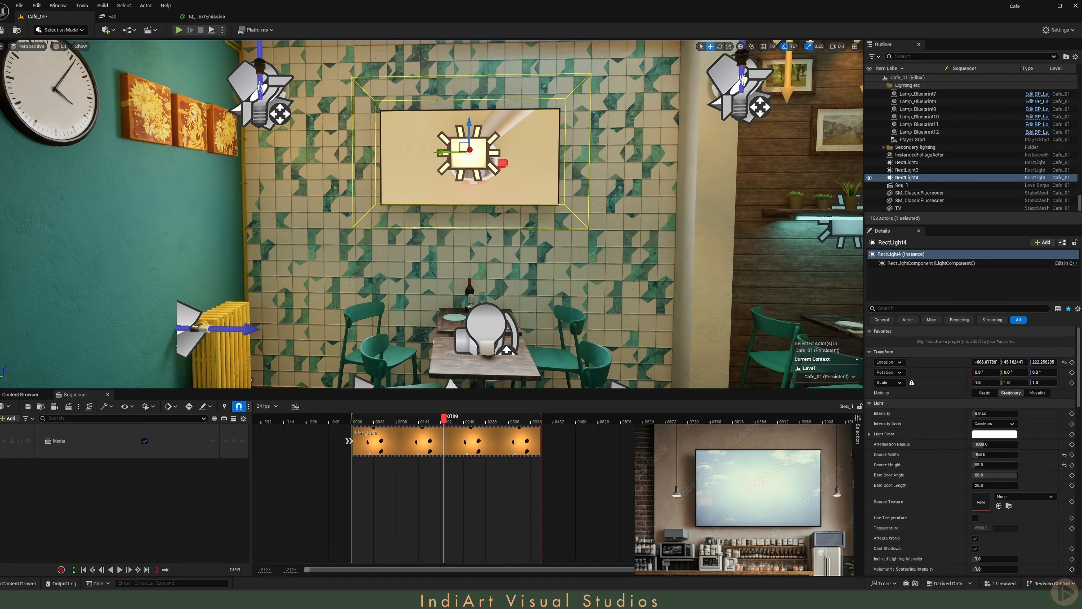
click(1038, 392)
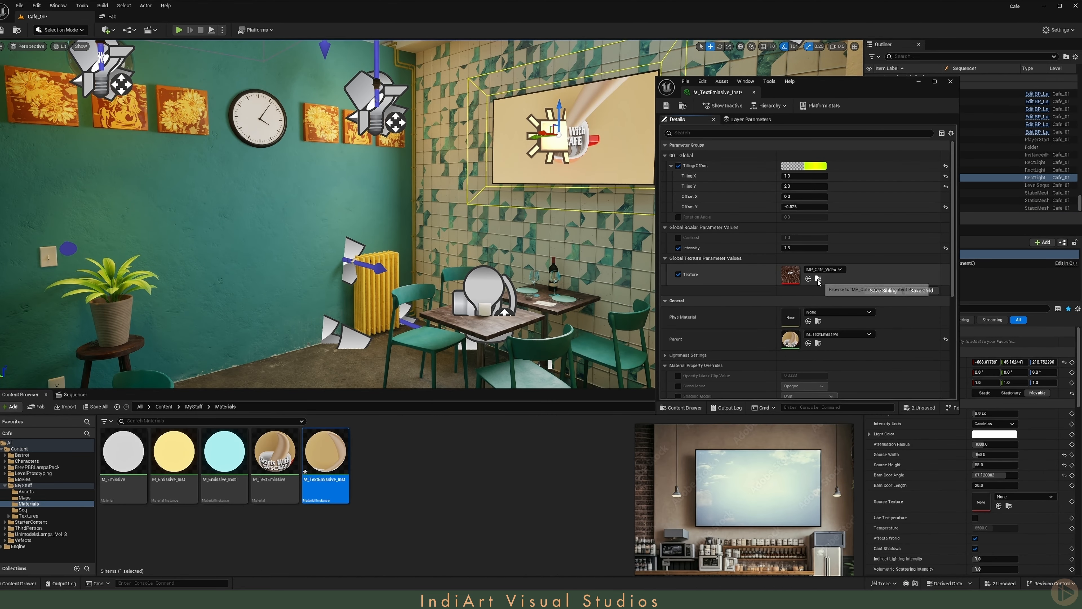
- Assign the MP_Cafe_Video media texture as the TV rect light's Source Texture
click(818, 279)
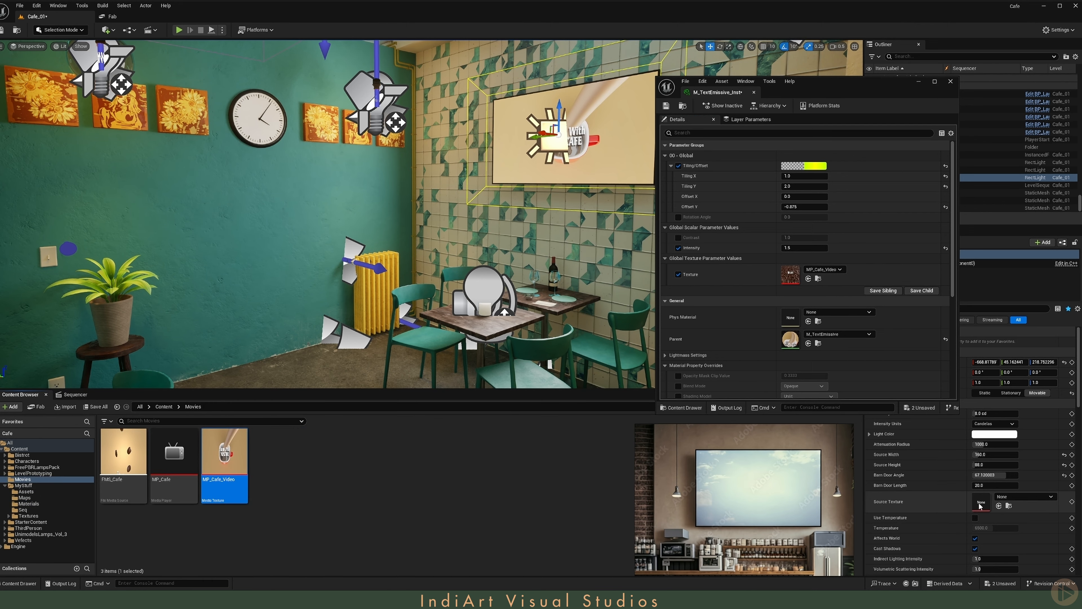
click(999, 506)
right_drag(468, 213, 490, 204)
right_drag(490, 204, 491, 205)
- Toggle the TV rect light's visibility to compare its effect on the TV wall and the café floor
click(869, 178)
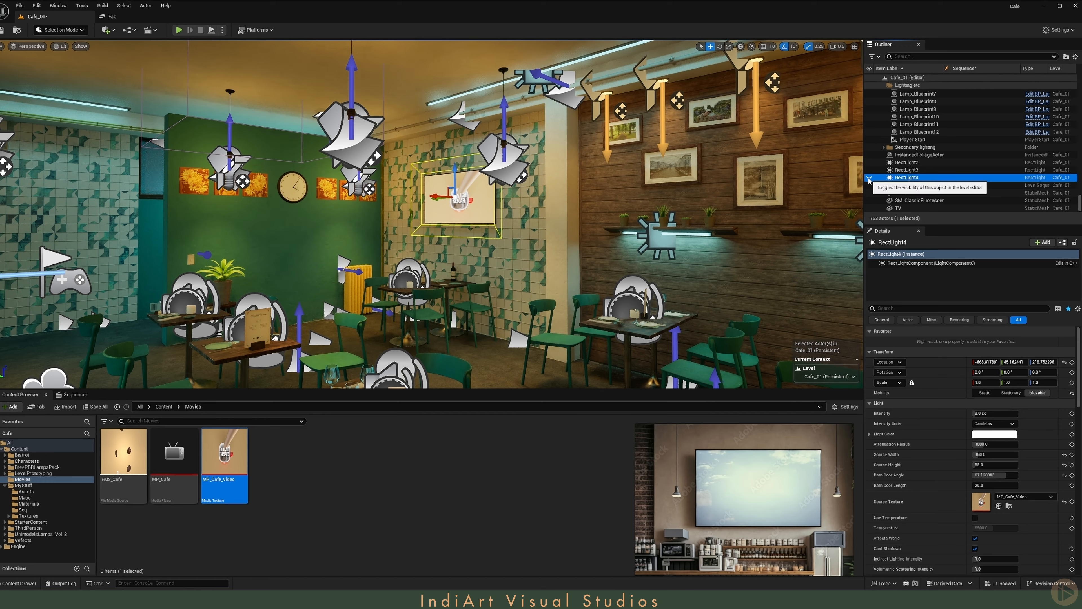
click(869, 179)
click(869, 179)
click(869, 179)
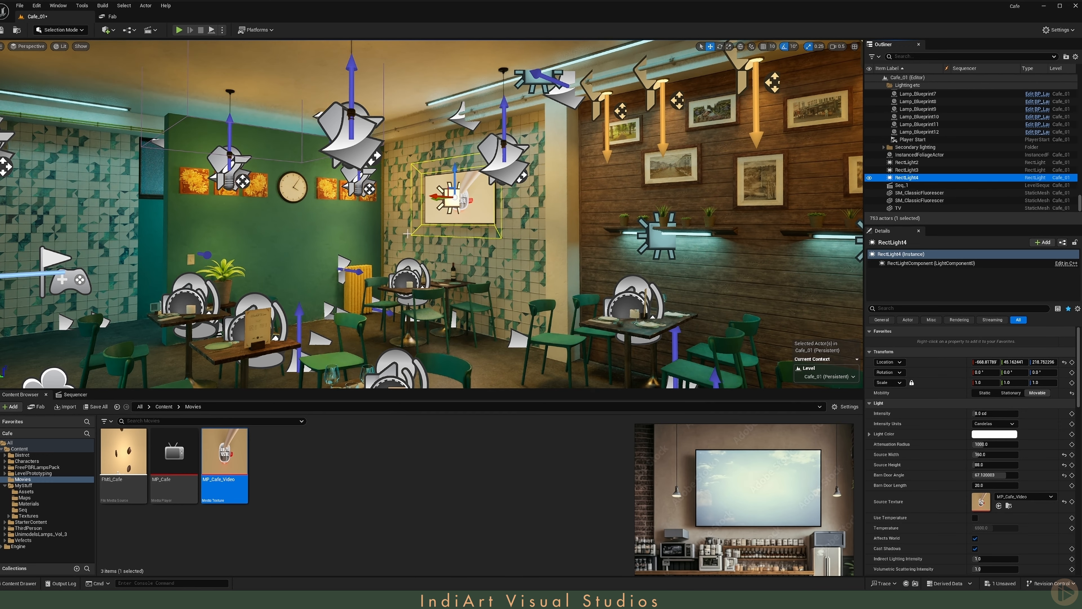
right_drag(408, 234, 403, 295)
click(870, 178)
click(870, 178)
- Try the TV rect light at an Intensity of 5 cd and play the sequence in game view to check its glow
click(987, 414)
text(5)
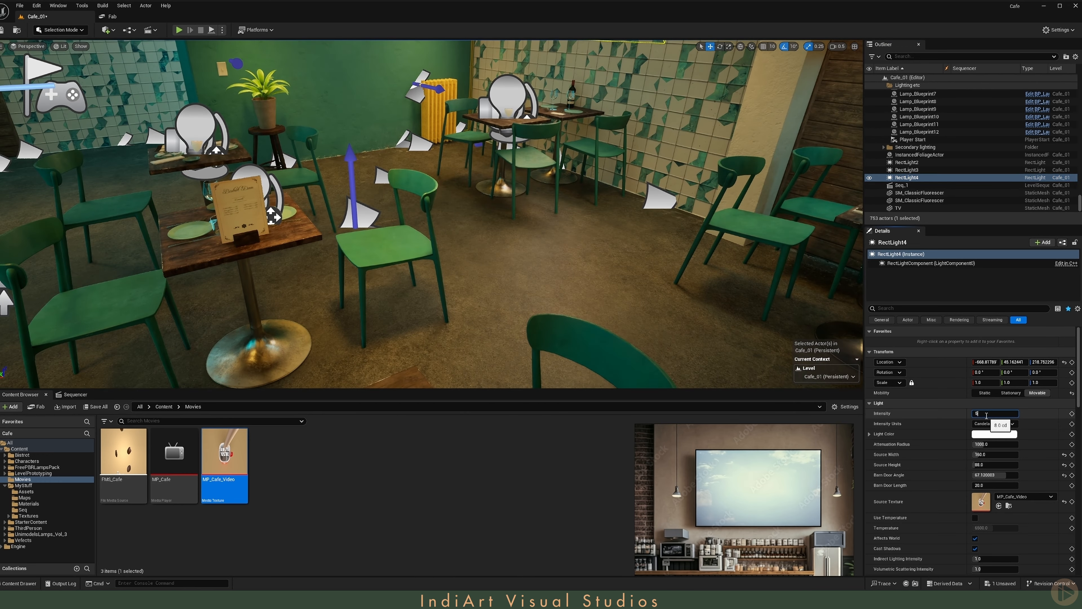
key(Return)
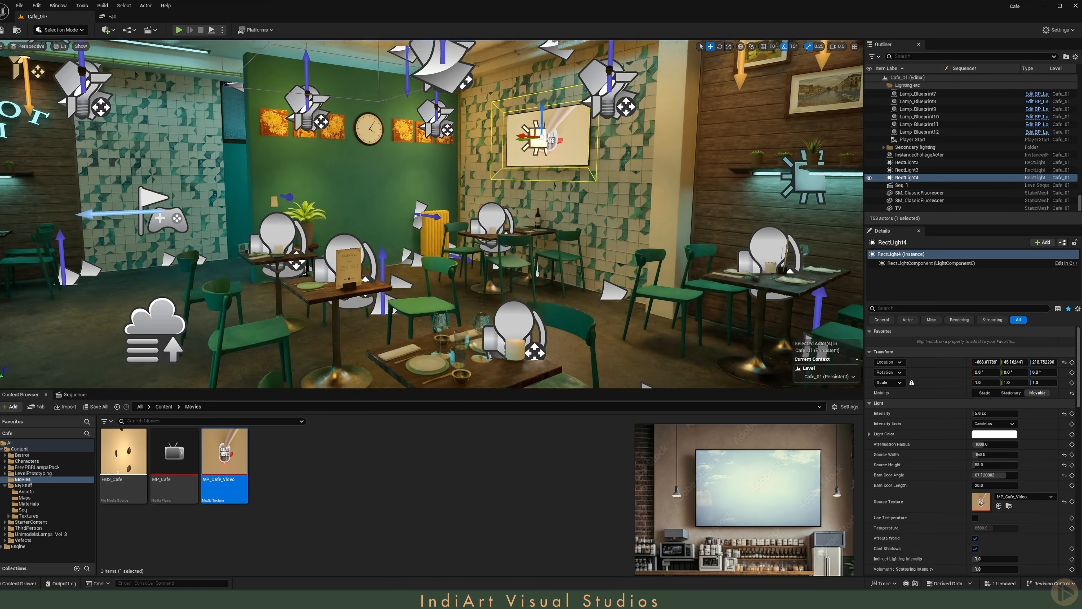
key(g)
click(72, 394)
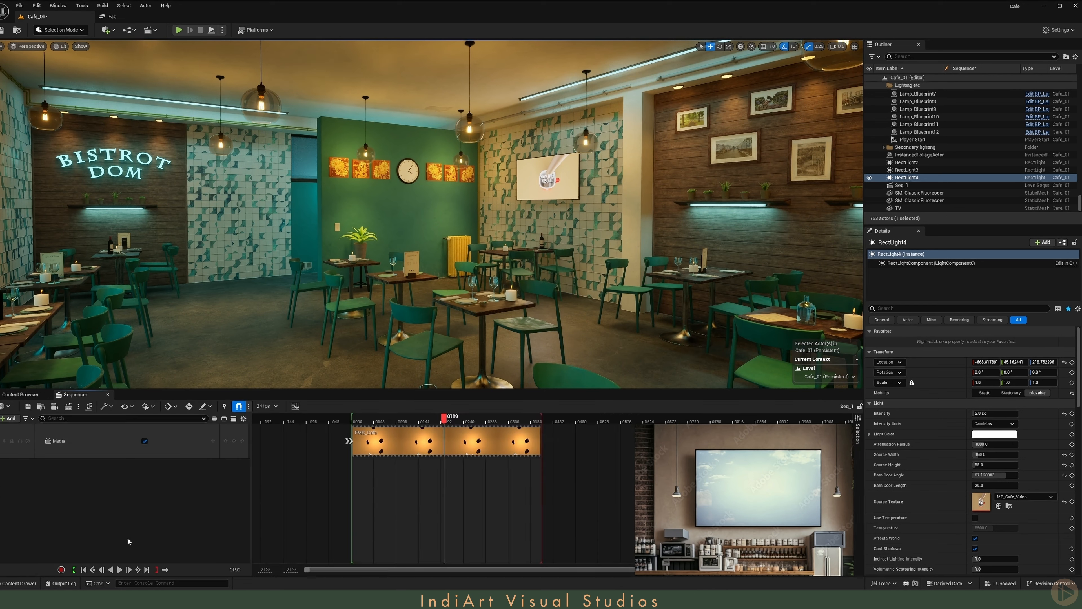
click(120, 570)
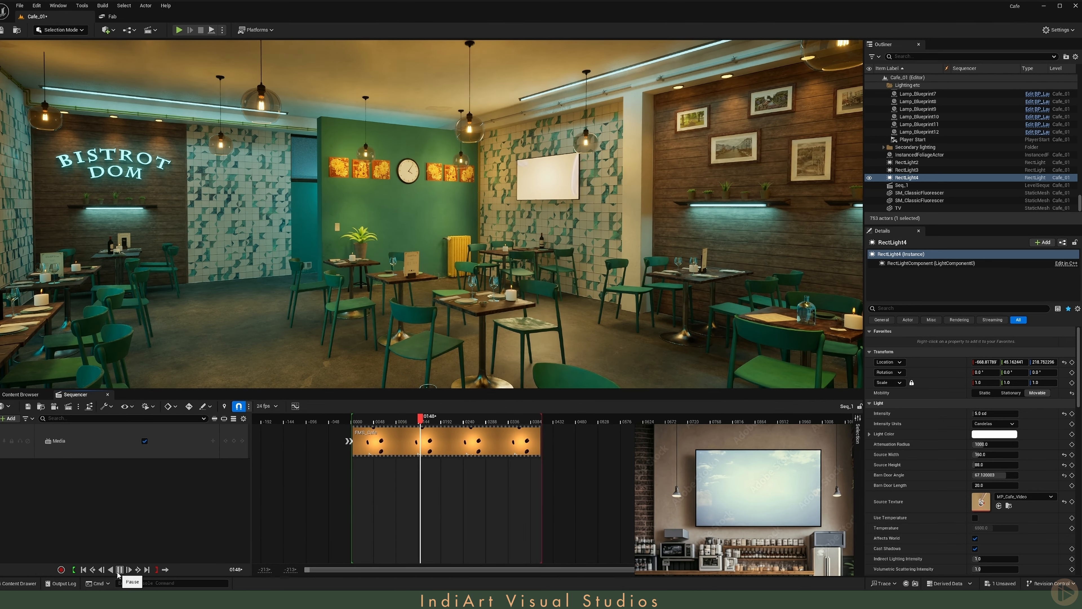
click(118, 572)
- Set the TV rect light's Intensity to 2 cd and replay the sequence from the start
click(989, 414)
text(2)
key(Return)
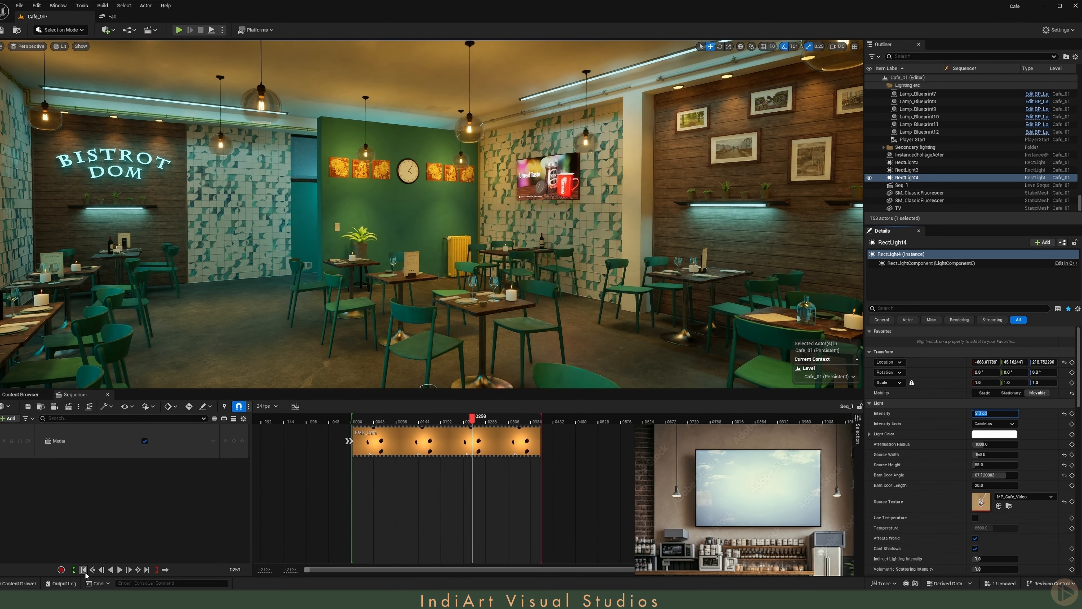
click(83, 570)
click(119, 570)
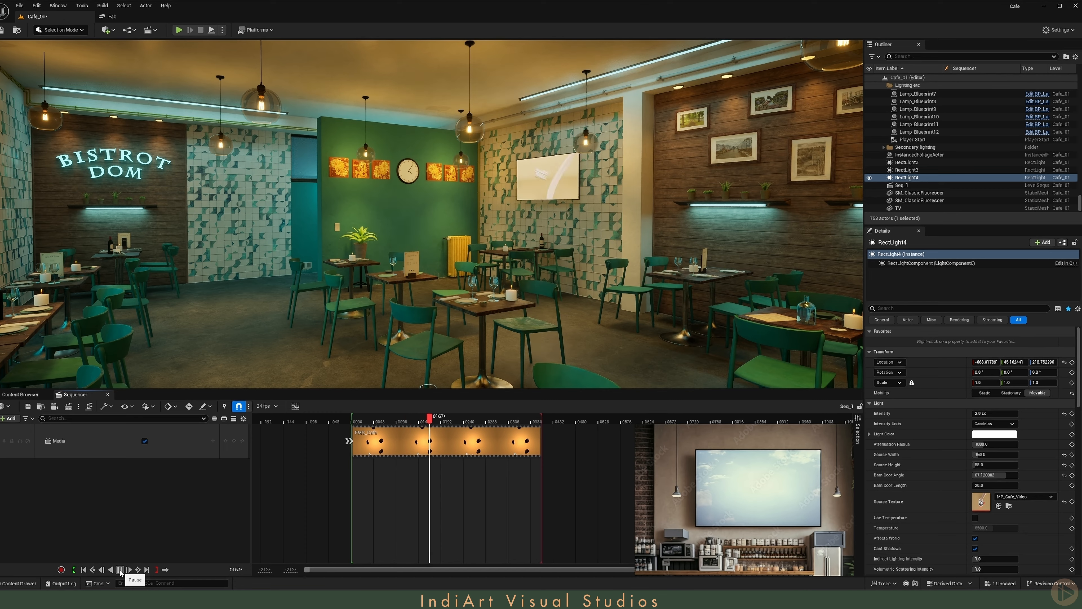
click(120, 570)
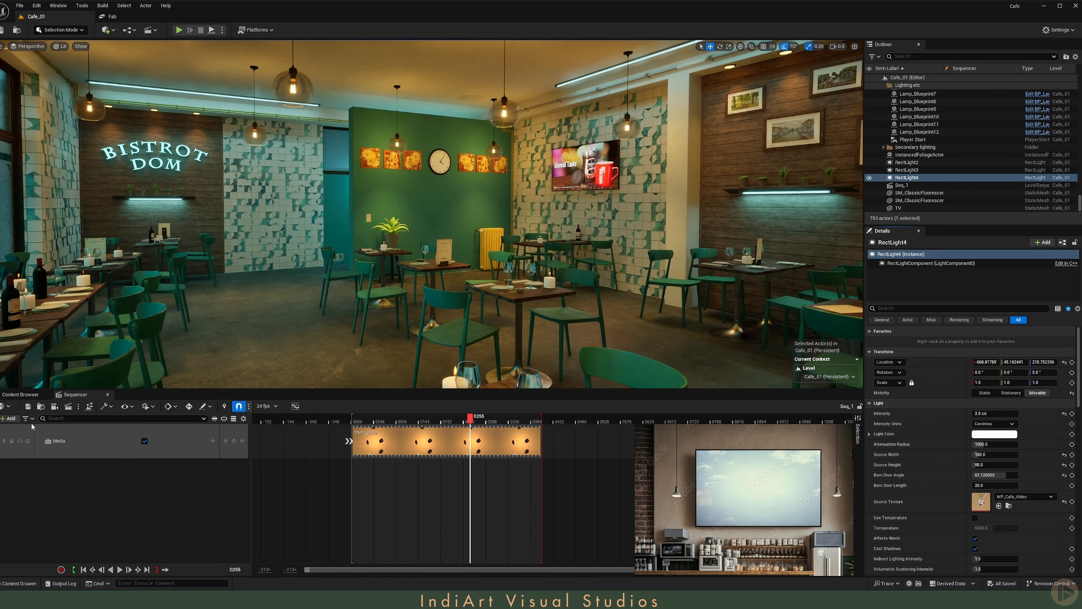
- Close the Sequencer and Content Browser to enlarge the viewport
middle_click(80, 397)
right_drag(421, 323, 401, 322)
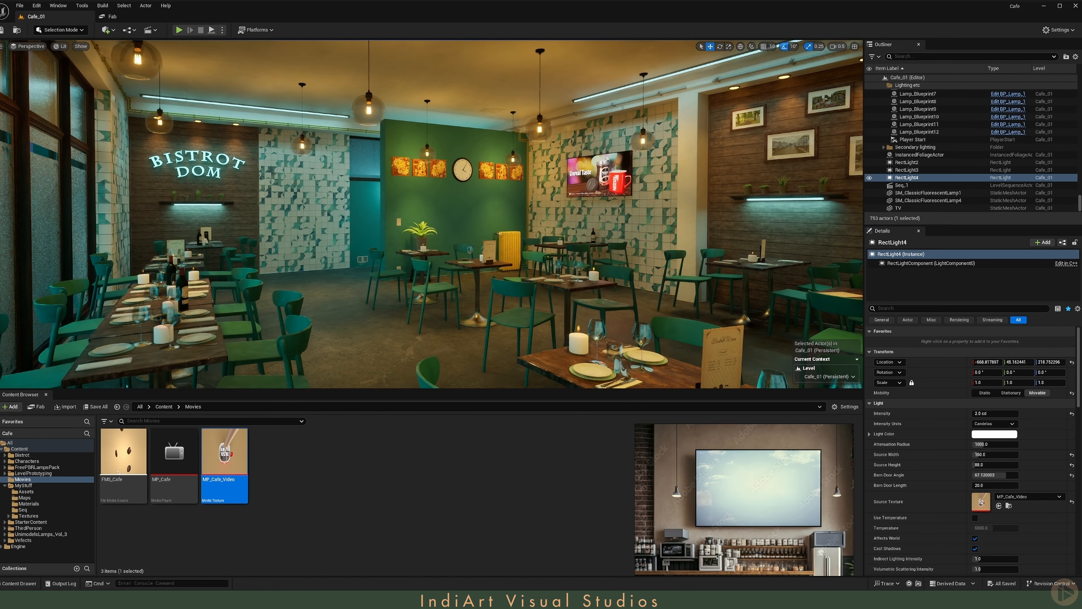
middle_click(26, 395)
- Examine the café lighting from the dining tables to the Bistrot Dom sign wall and back to the full room
key(w)
right_drag(528, 329, 527, 366)
scroll(528, 329, down, 3)
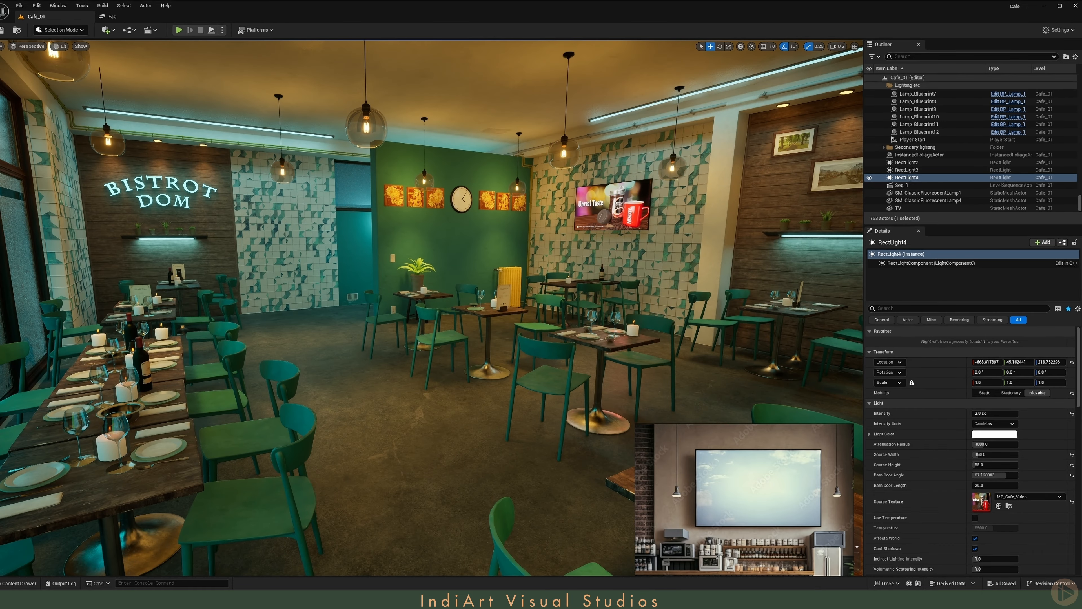
right_drag(528, 329, 494, 323)
scroll(528, 329, up, 2)
key(w)
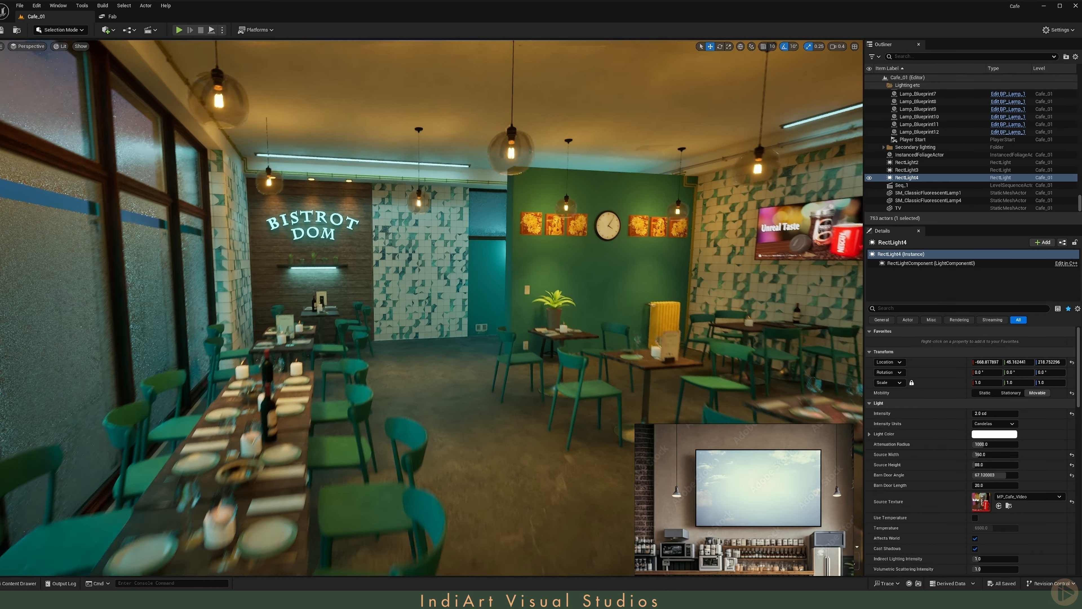
key(w)
scroll(408, 251, up, 1)
right_drag(408, 252, 396, 241)
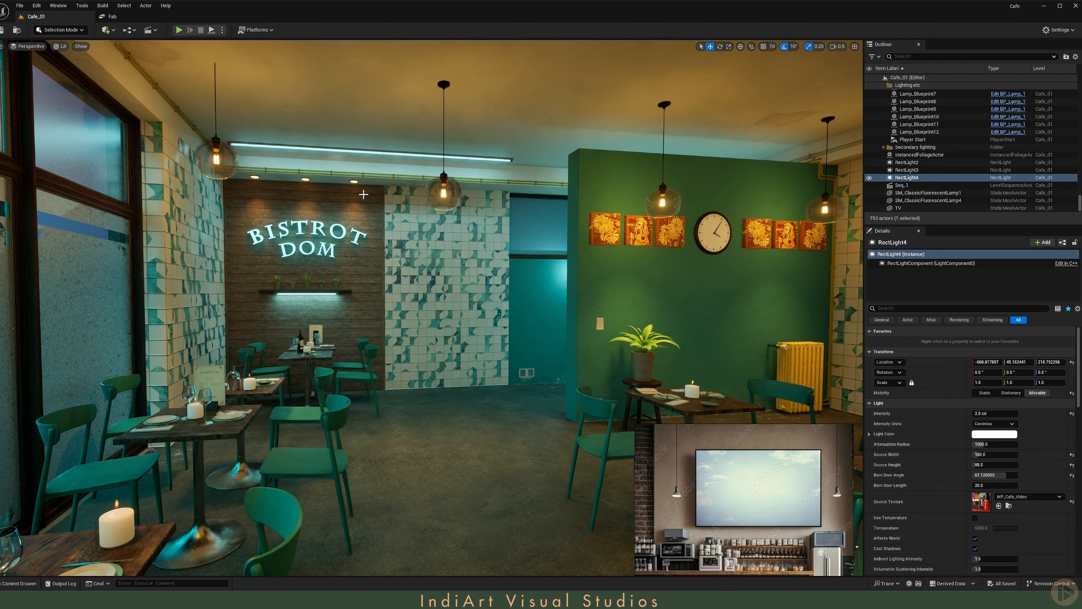
right_drag(429, 218, 386, 202)
key(w)
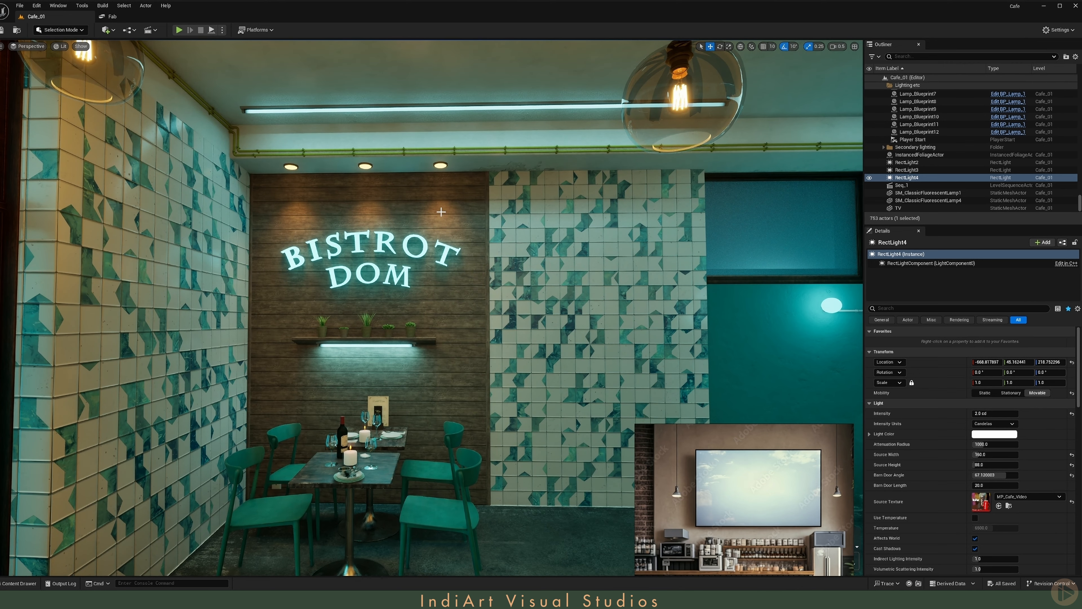
key(s)
right_drag(447, 207, 562, 219)
scroll(519, 224, down, 1)
key(s)
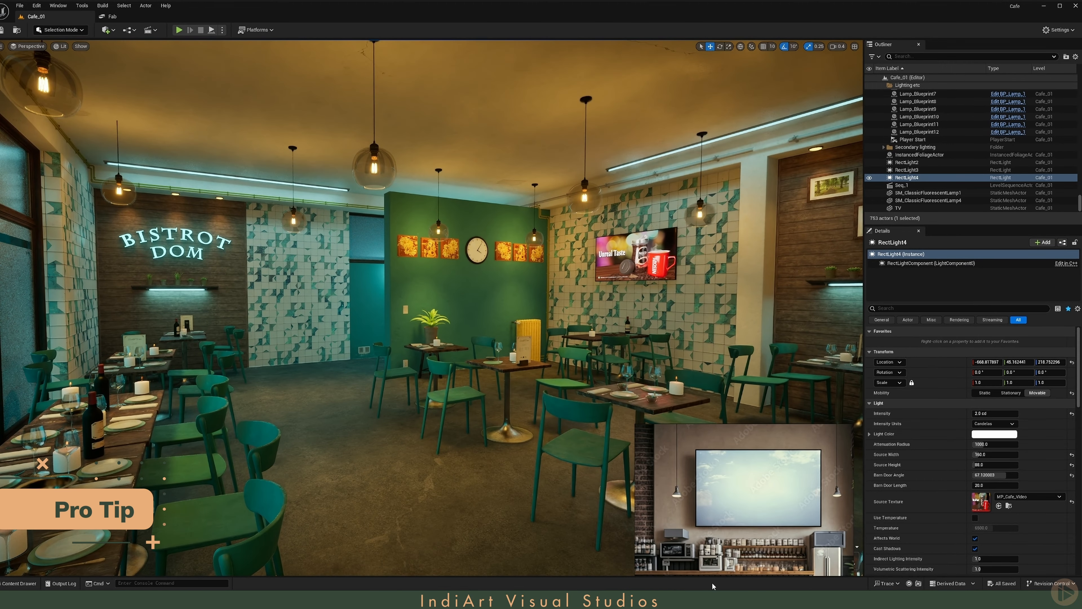
- Switch to the browser and view the IES Light Profile Pack listing on Fab
click(846, 599)
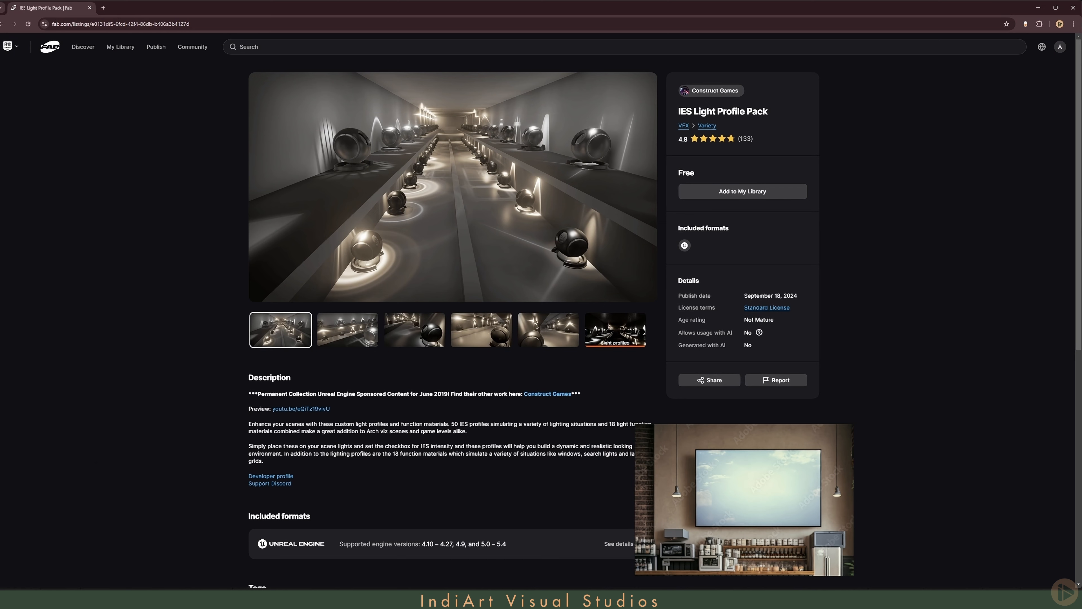
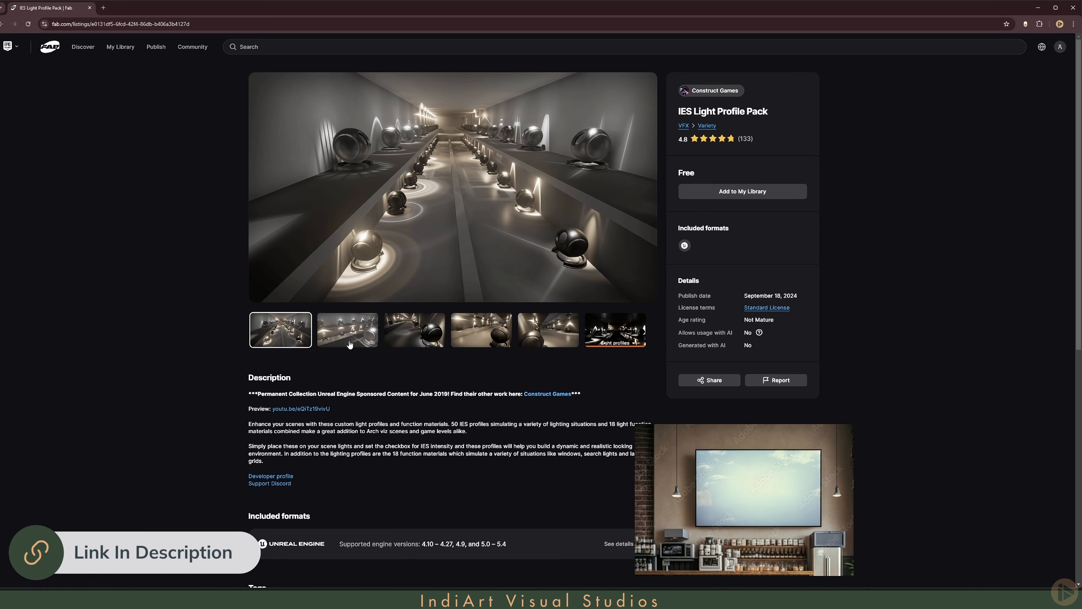
- Browse the preview images and add the IES Light Profile Pack to the Fab library, accepting the End User License Agreement
click(418, 338)
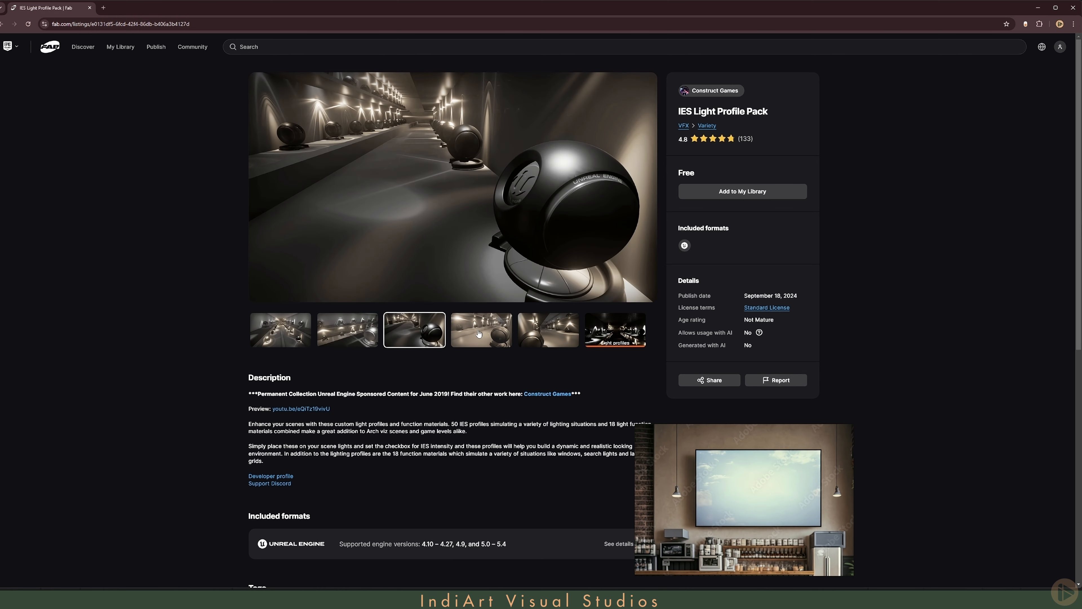
click(479, 334)
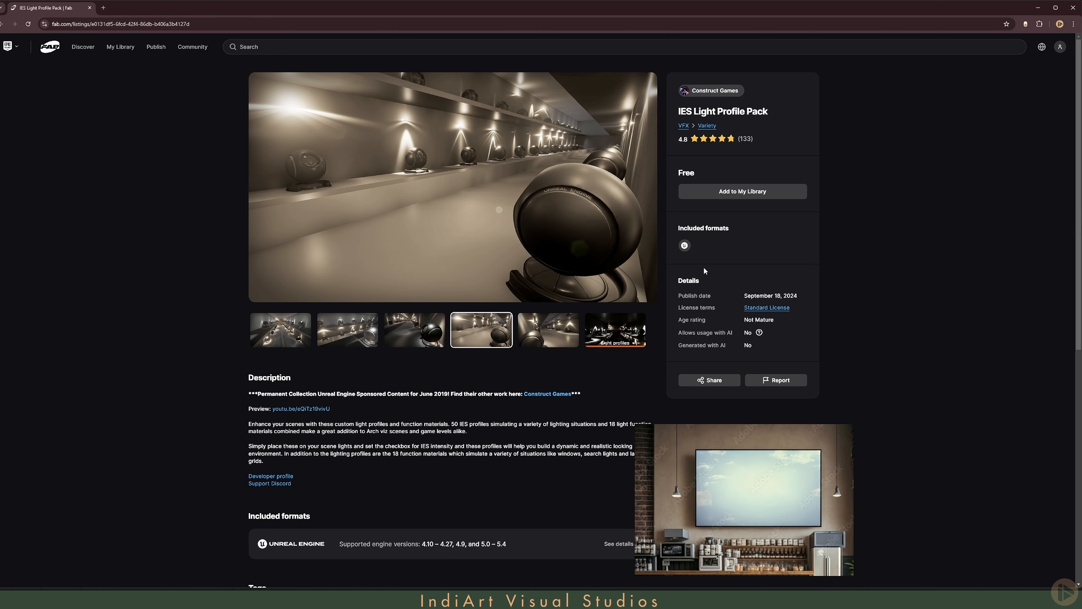
click(746, 193)
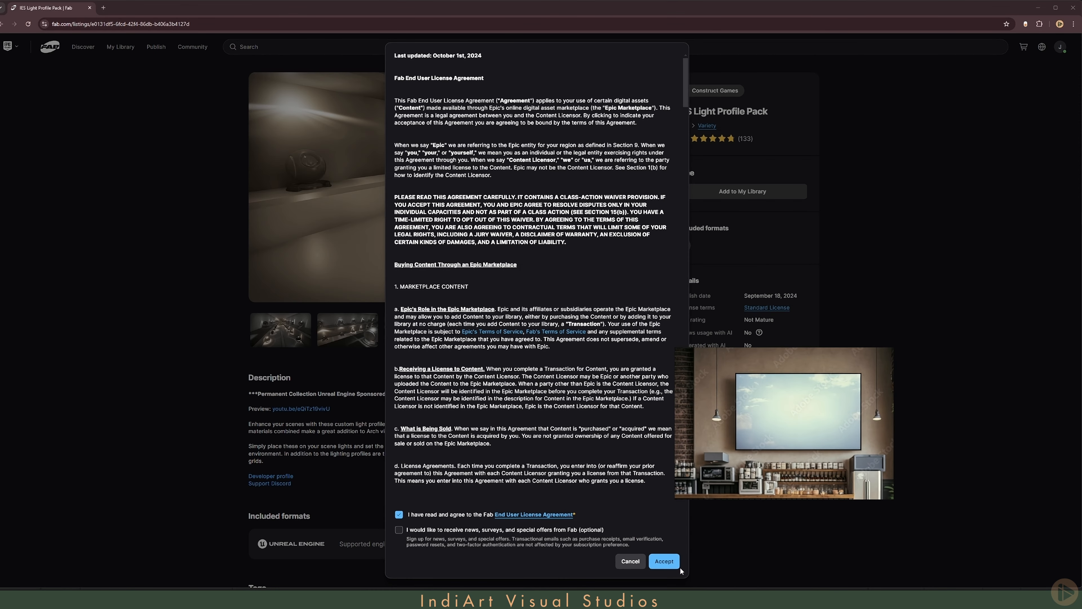
click(675, 564)
- Open the library in the Epic Games Launcher and add the IES Light Profile Pack to MyProject
click(701, 193)
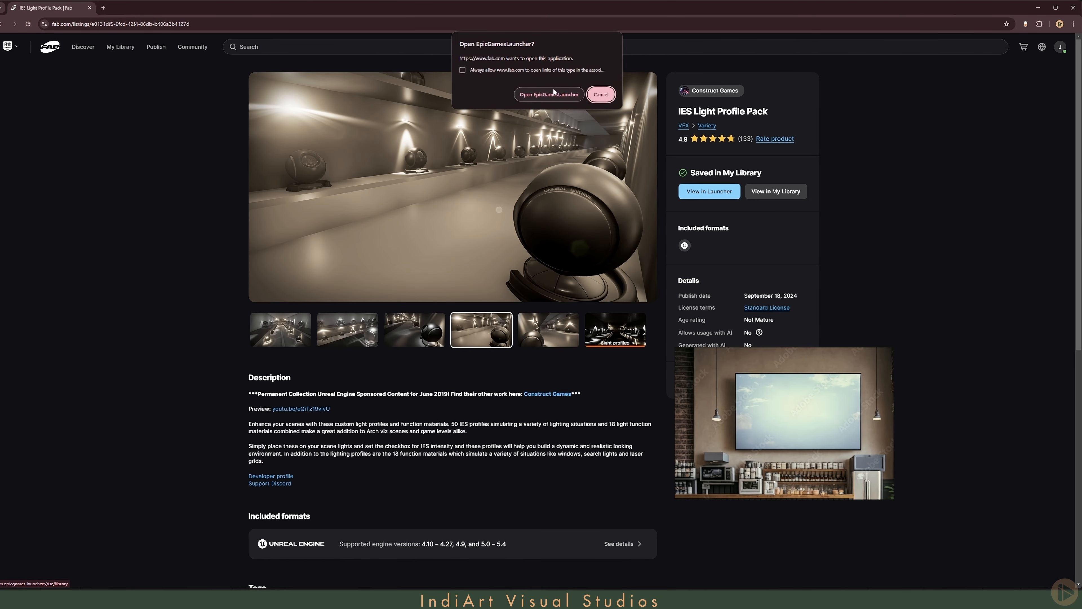
click(556, 93)
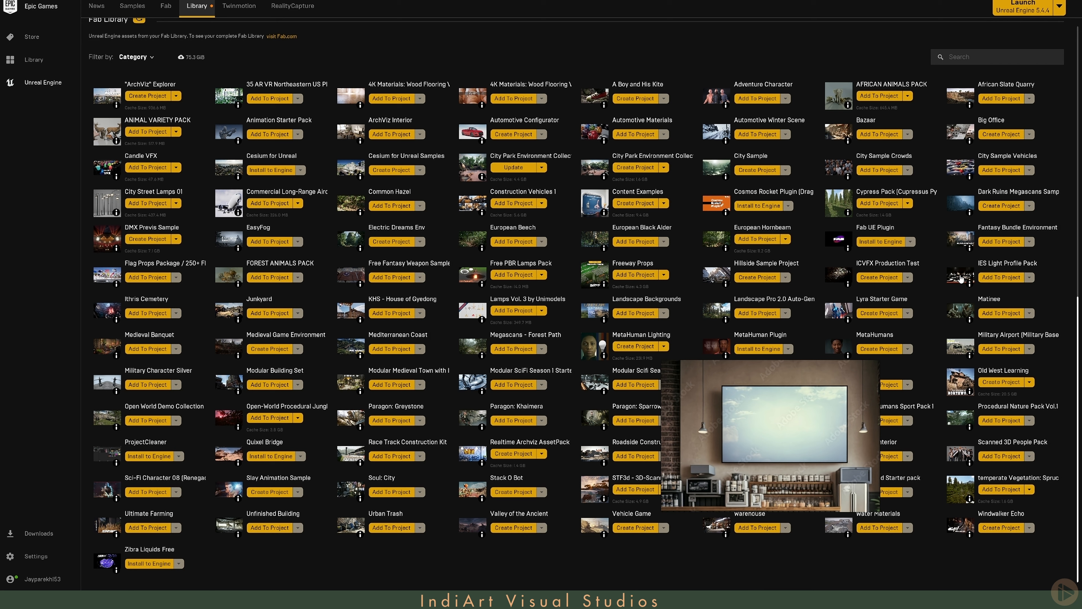
click(1002, 278)
click(504, 216)
text(cafe)
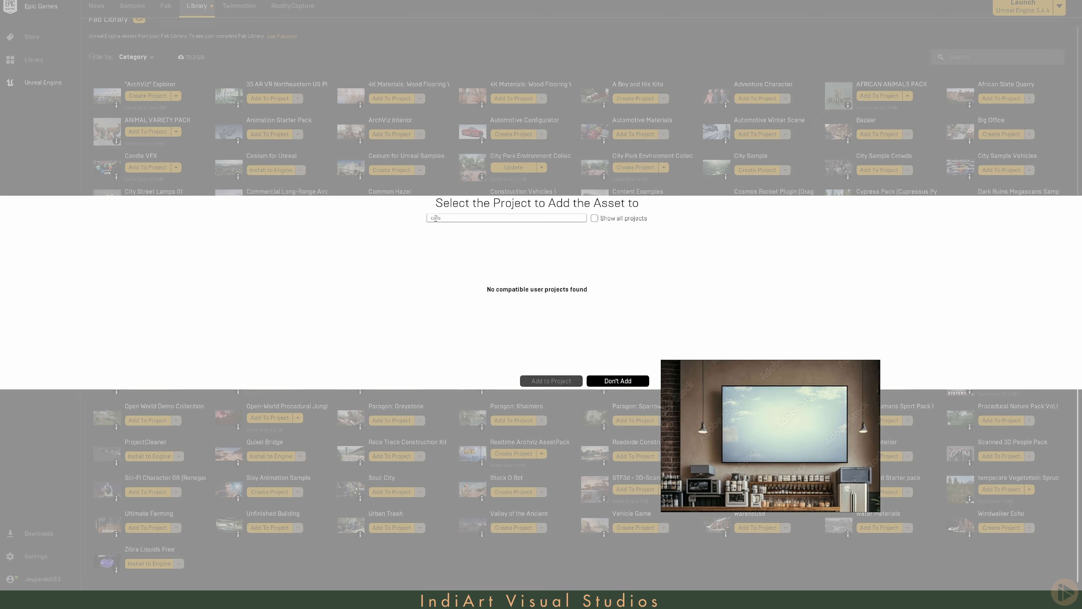
key(BackSpace)
key(BackSpace)
key(BackSpace)
key(BackSpace)
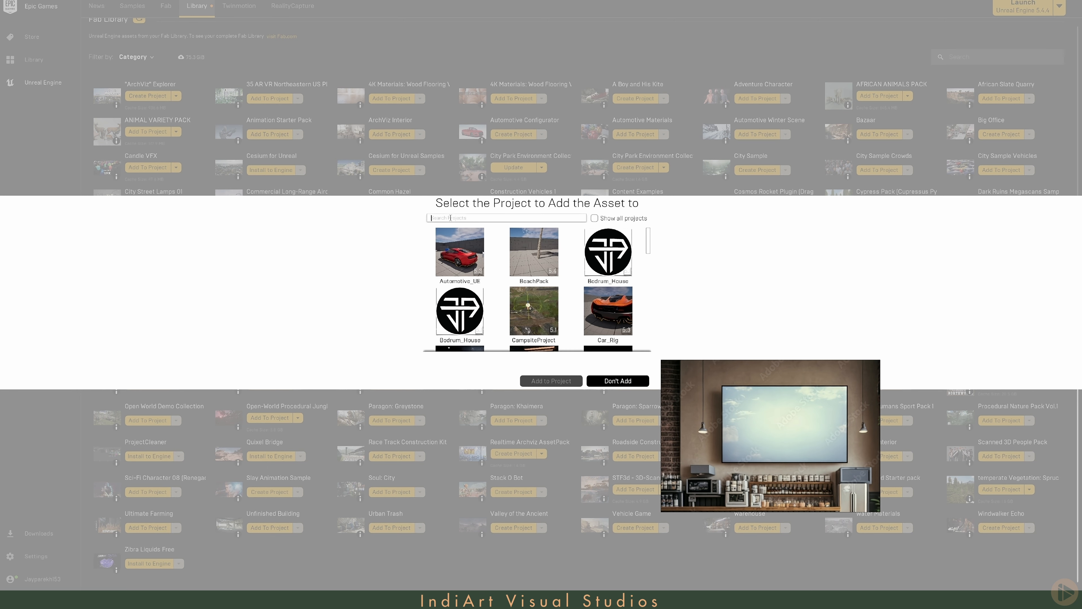
text(myp)
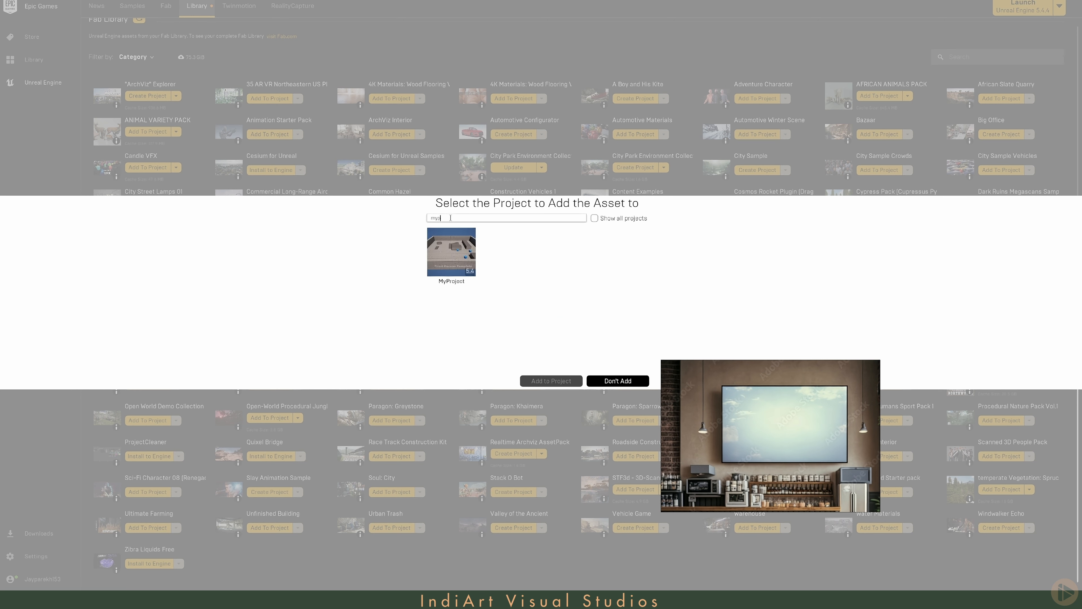
click(450, 271)
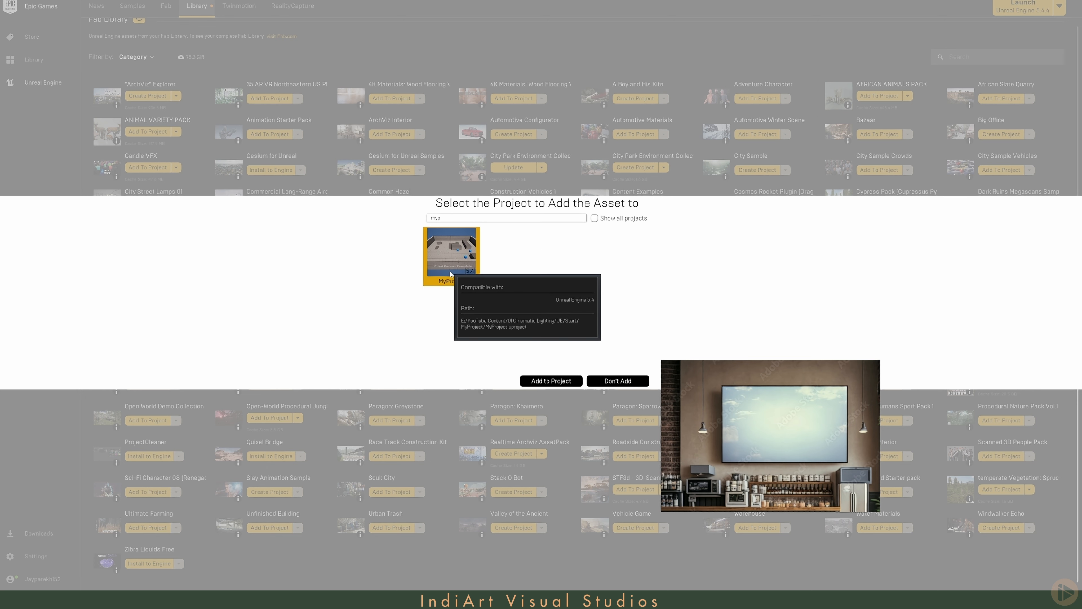
click(560, 382)
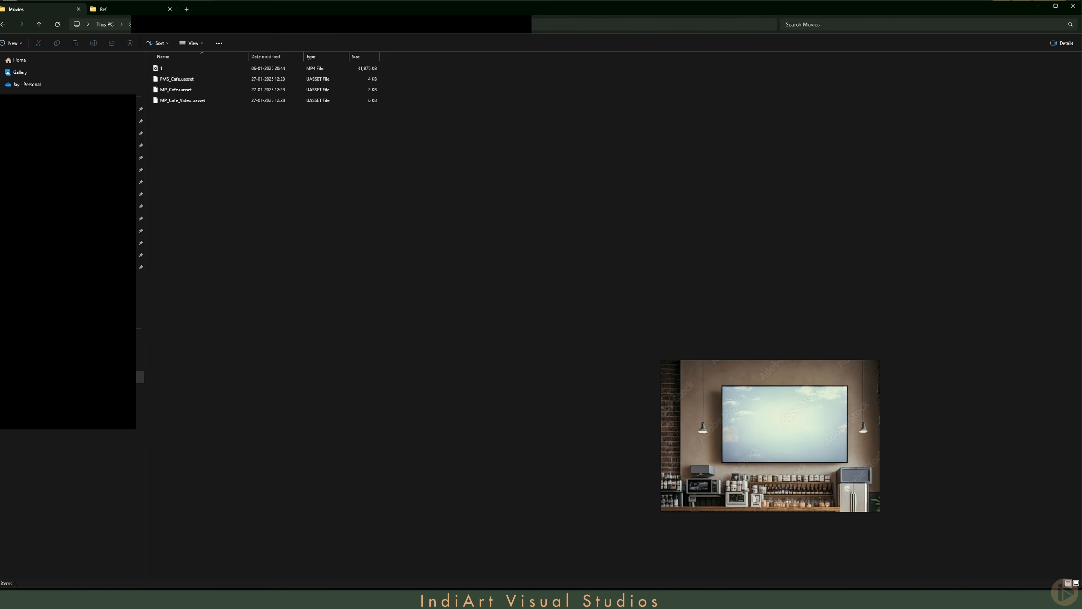
- Switch to MyProject in Unreal Editor and migrate its LightProfilePack folder with all listed assets into the Cafe project
double_click(179, 110)
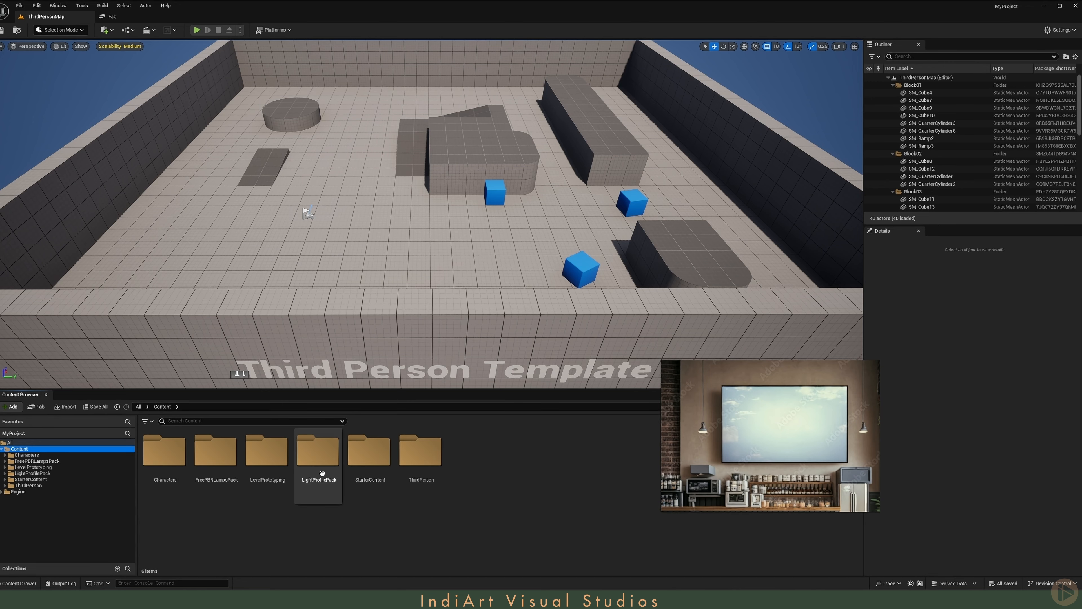
right_click(324, 450)
click(362, 390)
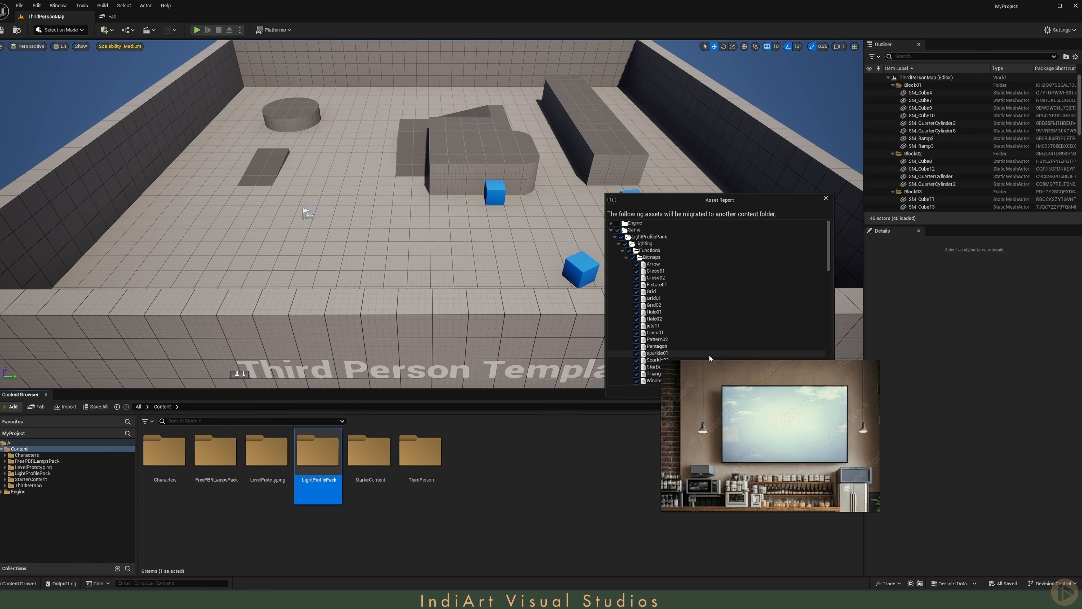
click(781, 391)
click(378, 290)
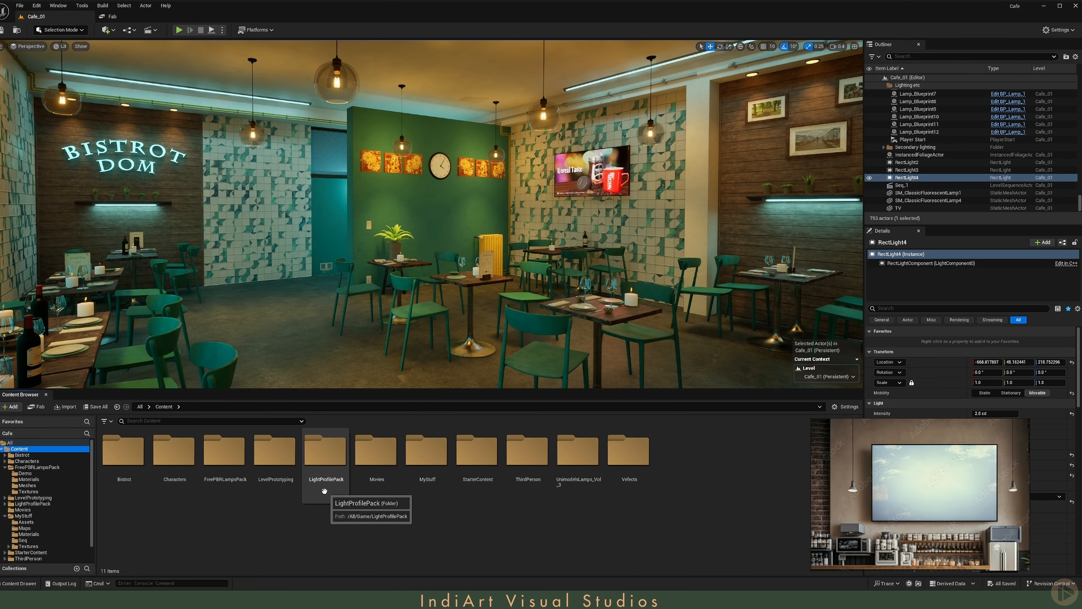
- In the Cafe project, open the Profiles folder inside LightProfilePack's Lighting folder
double_click(328, 469)
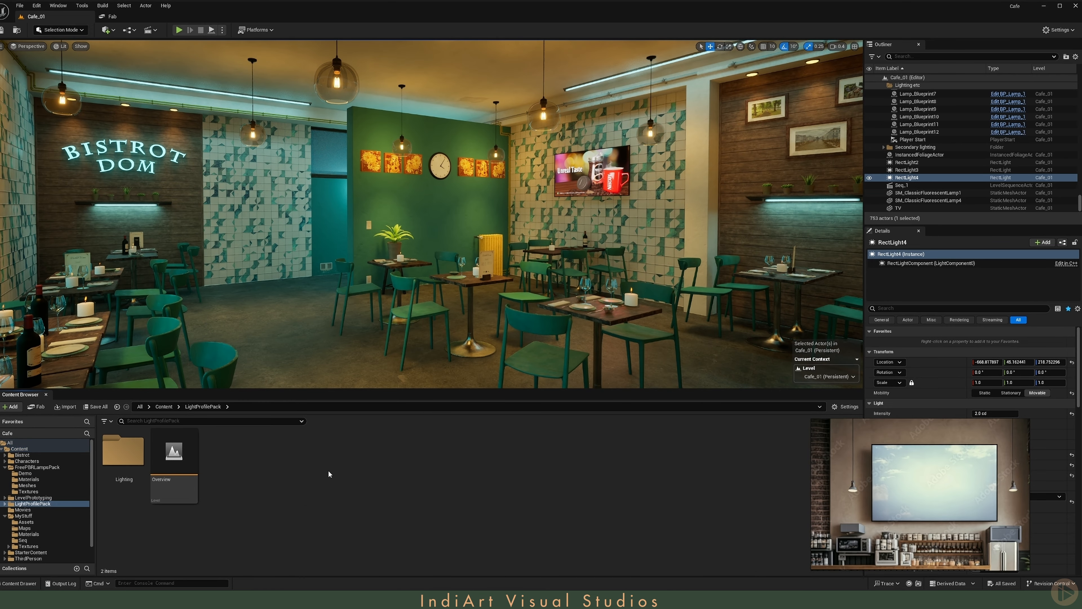
double_click(129, 459)
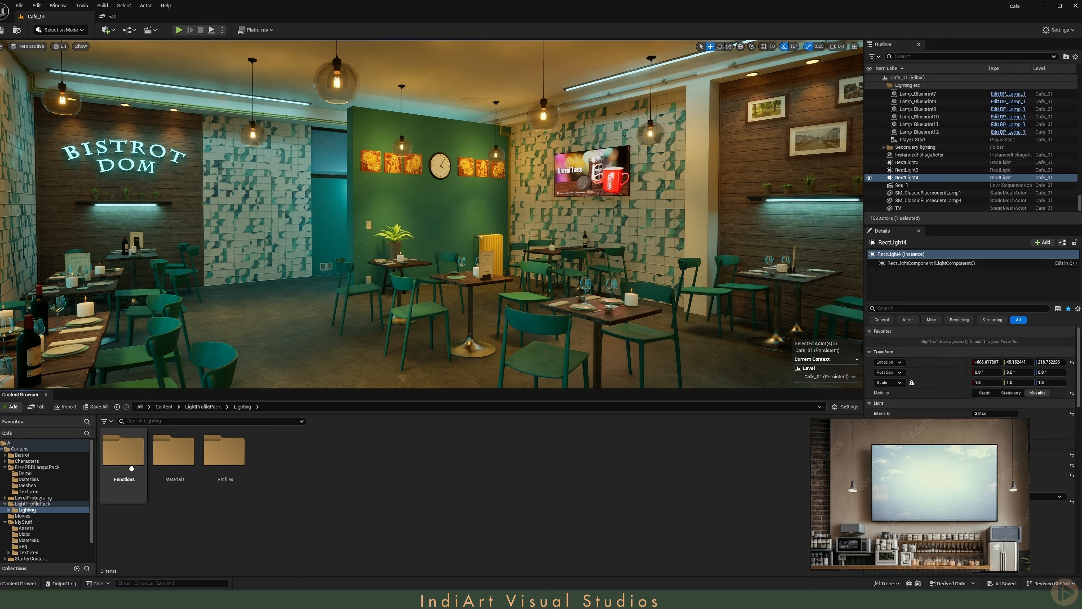
double_click(227, 467)
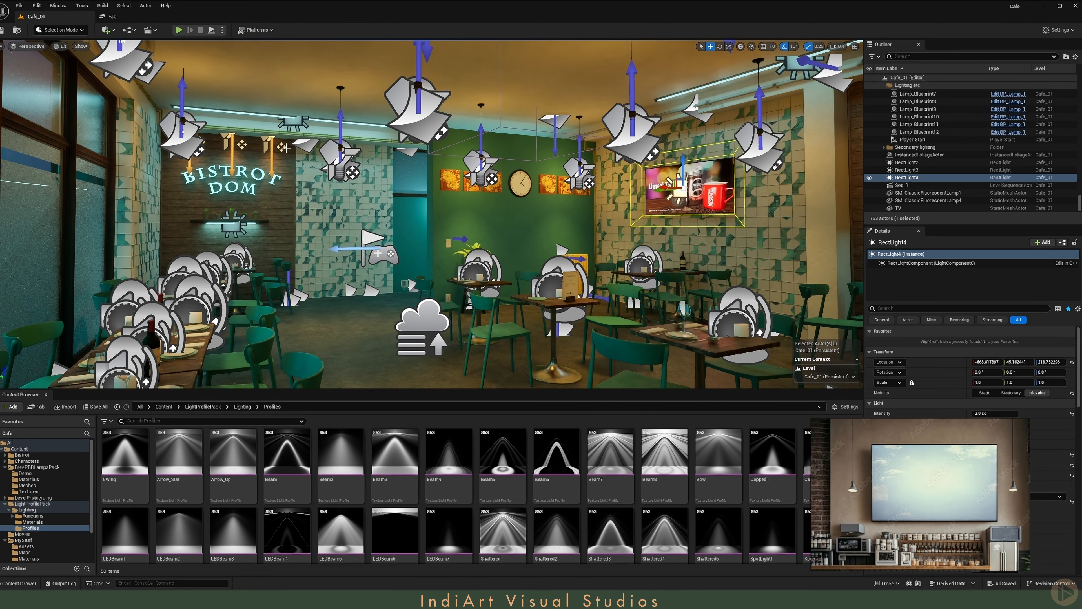
- Select SpotLight through SpotLight8 under Secondary lighting and assign the Capped1 profile as their IES Texture
click(916, 175)
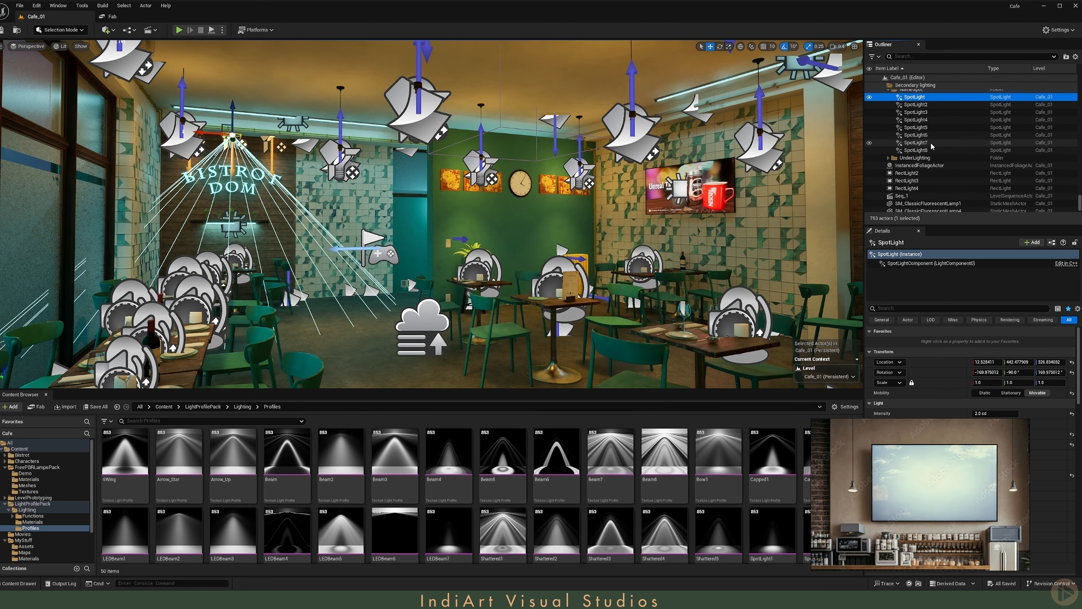
shift+click(916, 150)
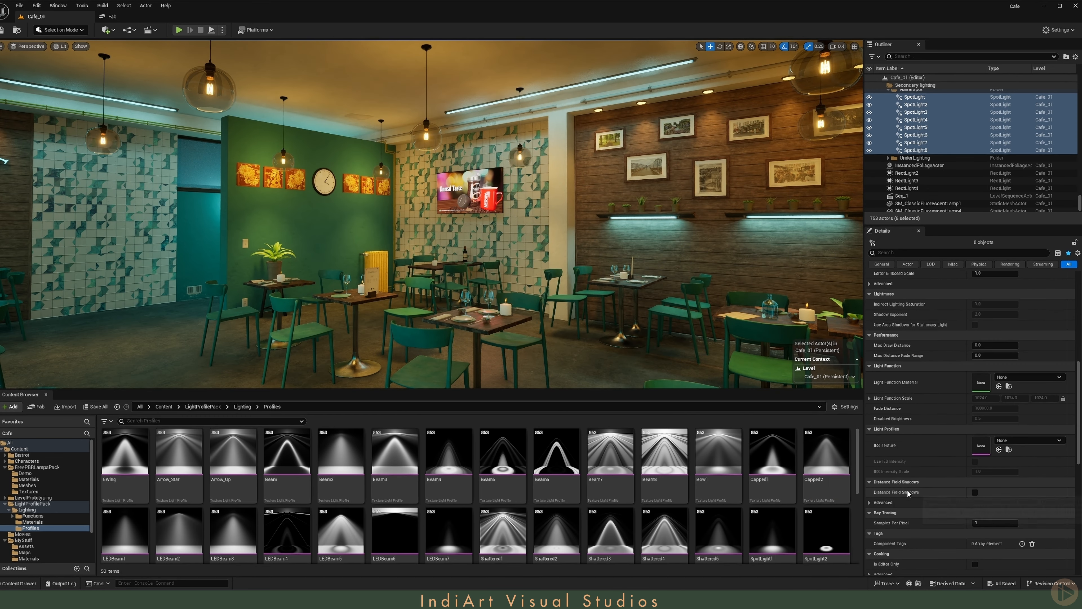
click(786, 469)
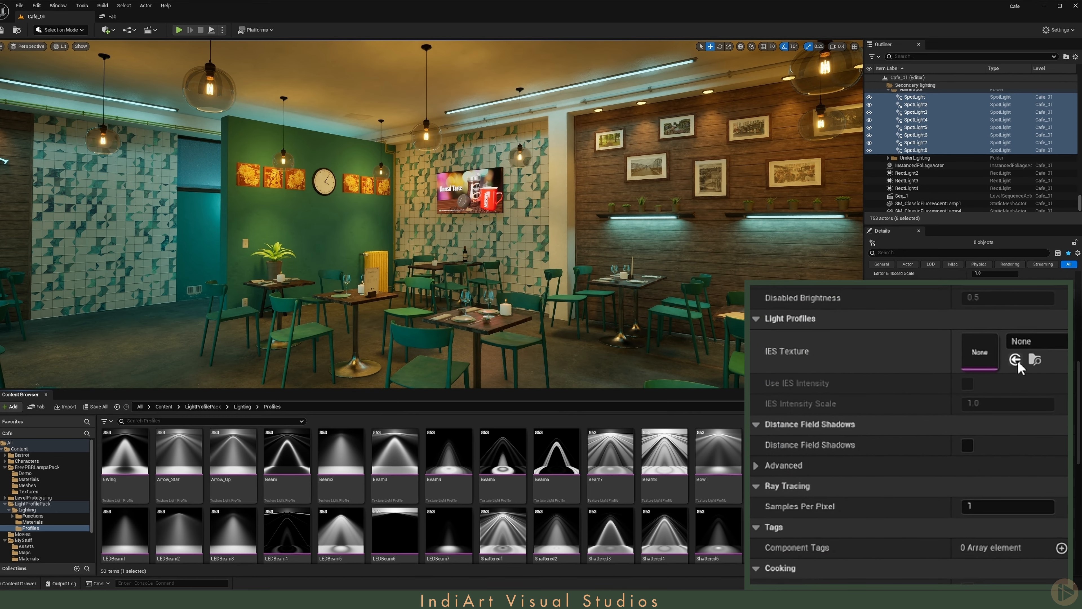
click(1016, 361)
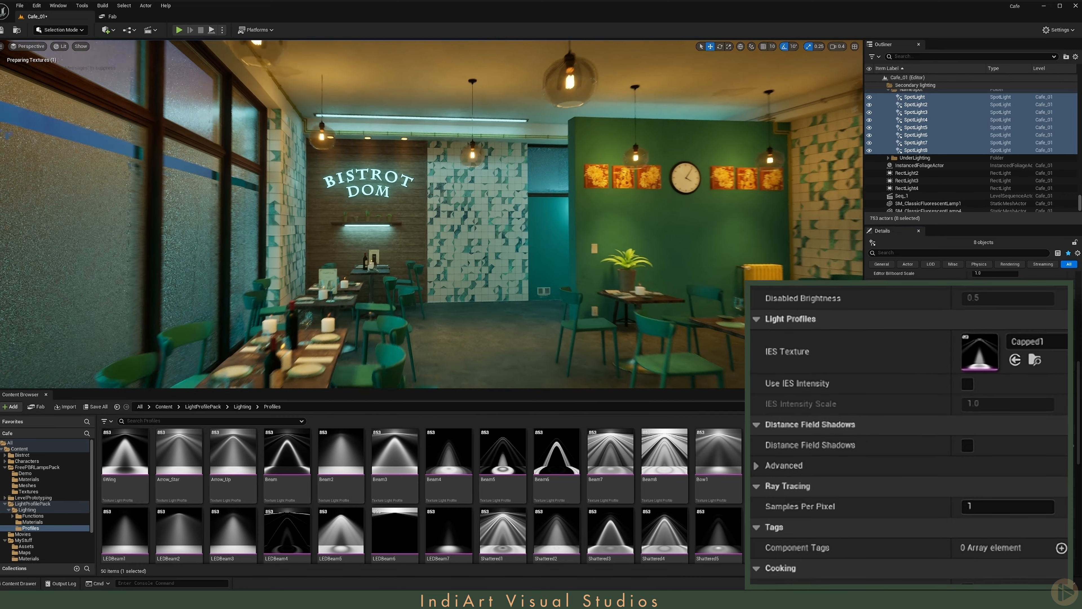
- Try the Beam7 and Beam6 light profiles as the IES Texture of the selected spotlights
click(613, 467)
click(999, 450)
click(556, 465)
click(999, 450)
- Set the selected spotlights' Intensity to 5 cd and try the Beam4 profile as their IES Texture
scroll(930, 370, up, 7)
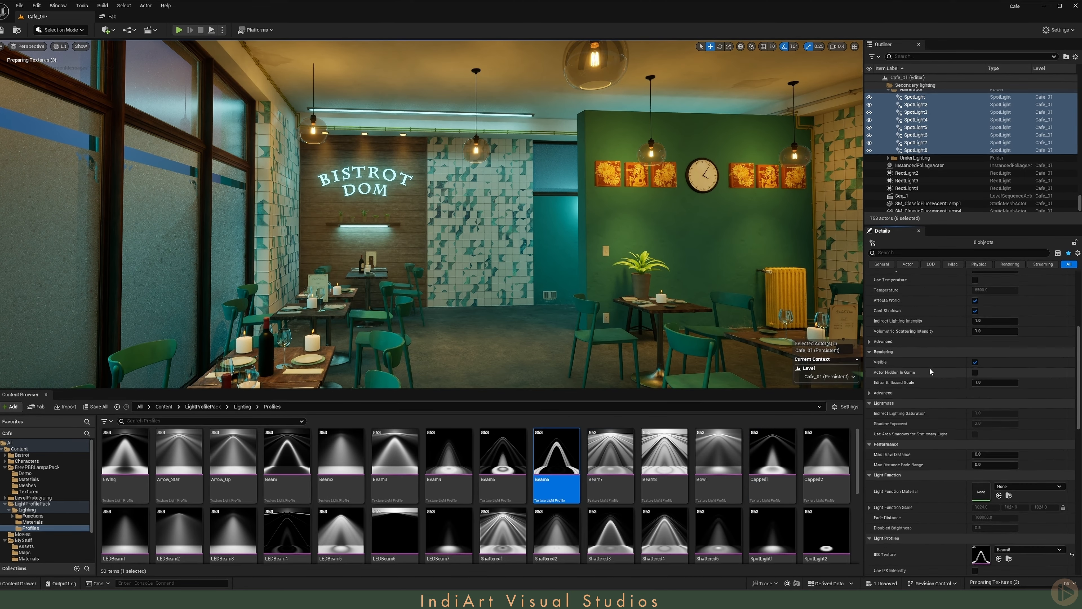
click(990, 359)
text(5)
key(Return)
click(447, 469)
scroll(971, 547, down, 5)
click(1000, 524)
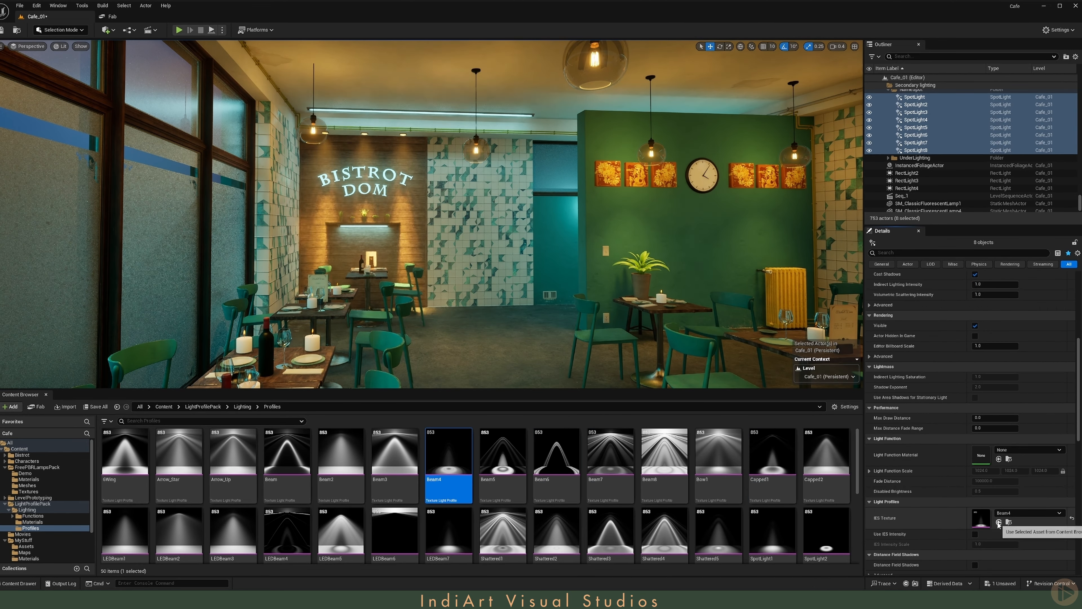
- Assign the Beam2 profile as the spotlights' IES Texture and set their Intensity to 3 cd
scroll(966, 503, up, 2)
scroll(967, 502, up, 4)
click(988, 323)
text(3)
key(Return)
click(339, 468)
scroll(954, 461, down, 6)
click(999, 510)
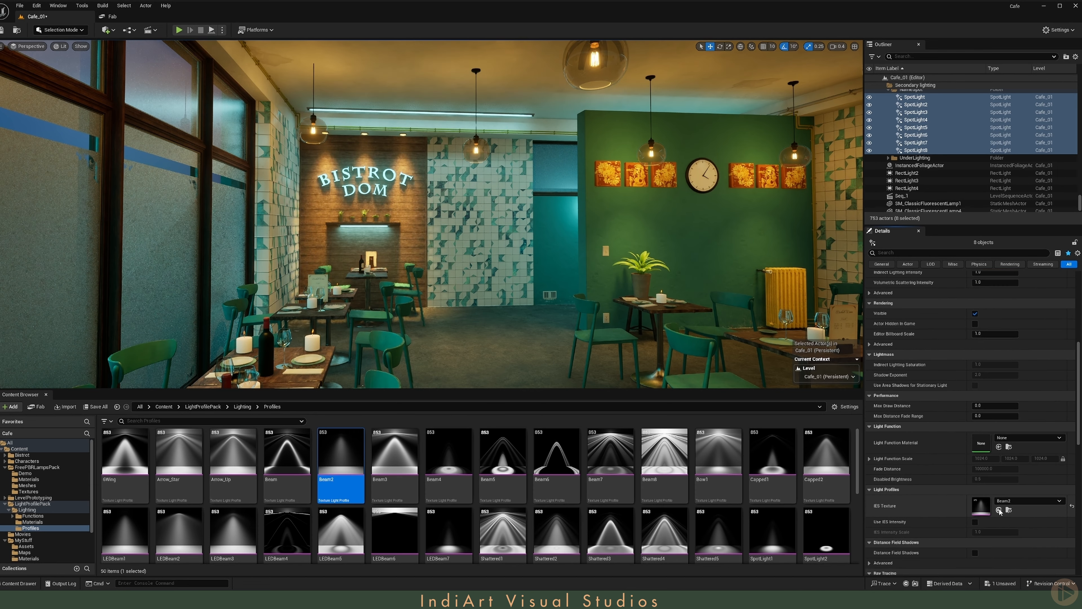
scroll(952, 461, up, 7)
text(1)
key(Return)
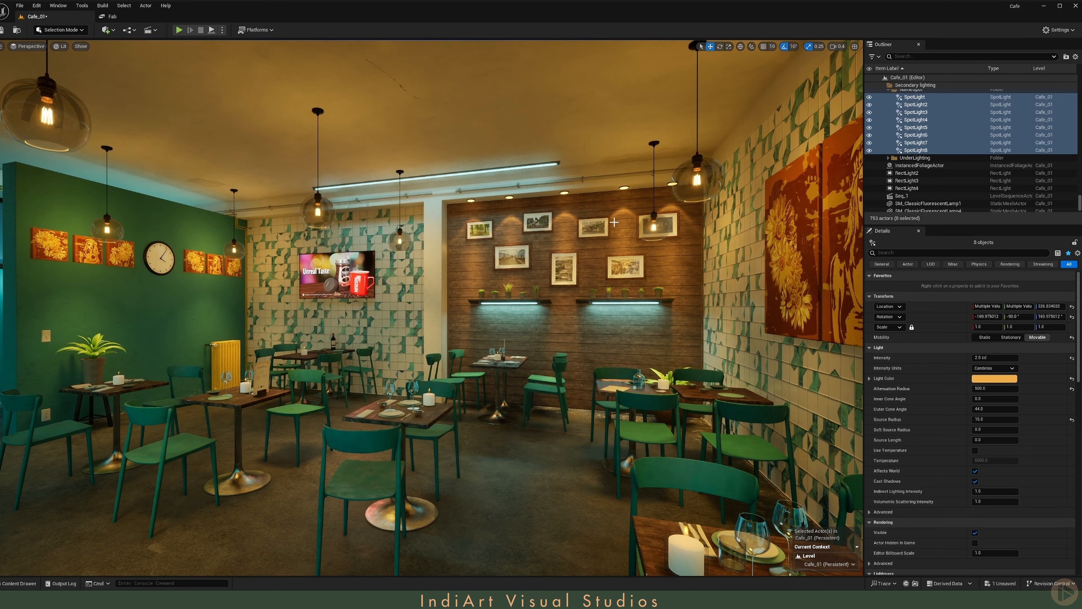
- Replace the spotlights' IES Texture with the Arrow_Up profile and check the lighting across the café
right_drag(626, 240, 369, 335)
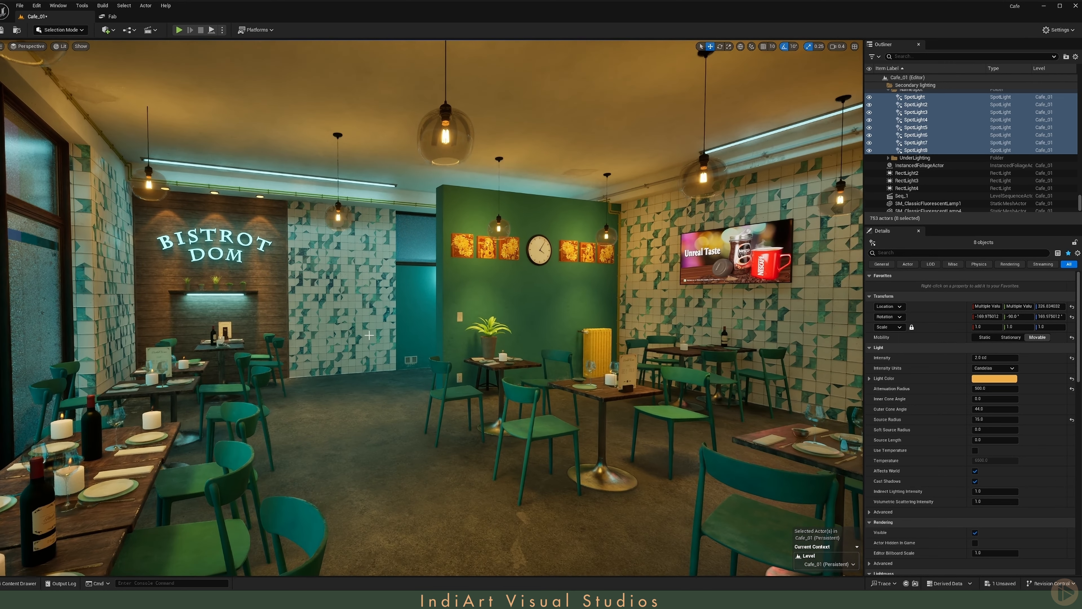
click(8, 580)
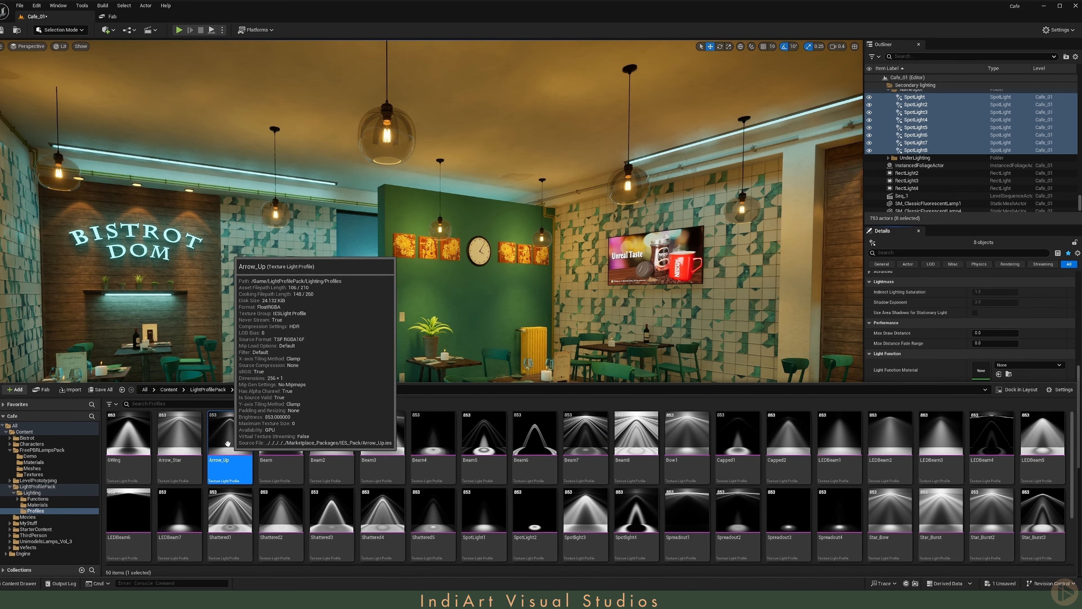
right_drag(602, 319, 600, 324)
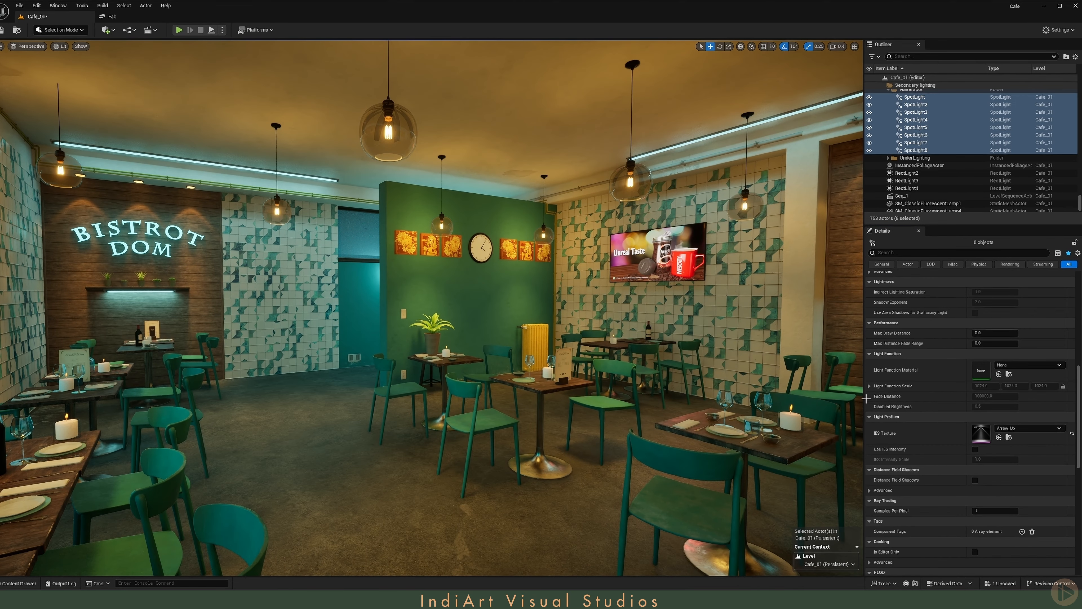
scroll(870, 403, up, 8)
scroll(870, 402, up, 5)
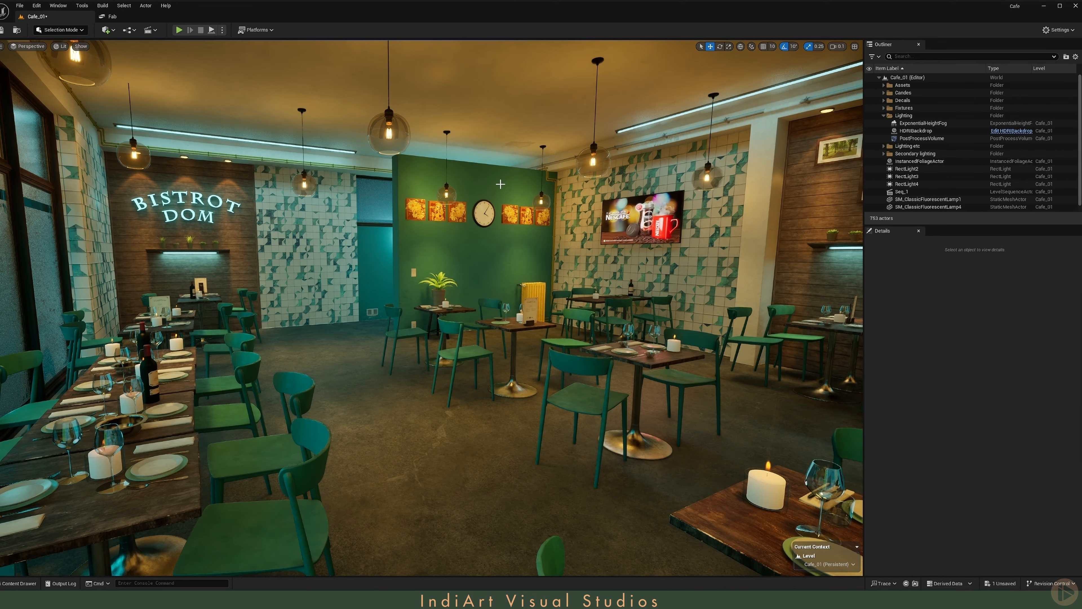
- Select the PostProcessVolume and enable its Bloom Method, Intensity, Threshold, Convolution Scatter Dispersion and Convolution Kernel overrides
click(922, 138)
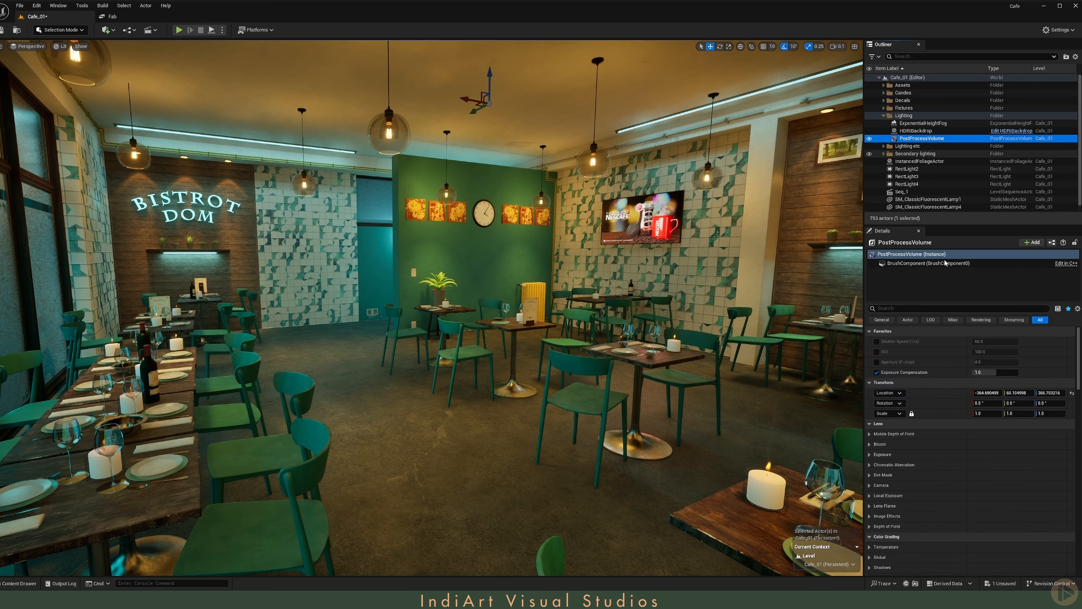
click(878, 444)
click(882, 455)
click(882, 464)
click(882, 475)
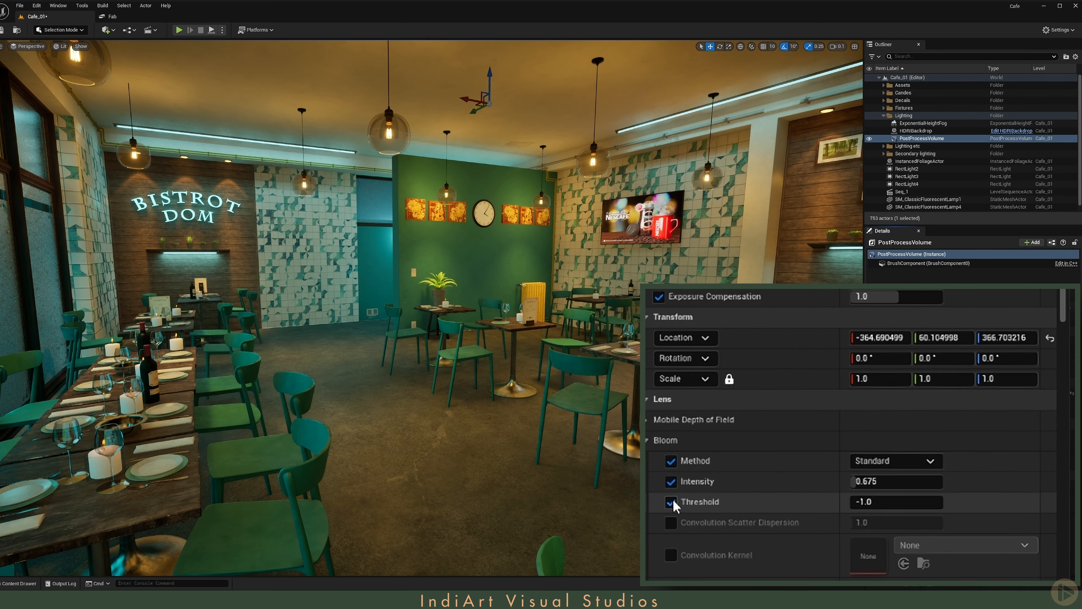
click(883, 485)
click(671, 555)
- Compare Bloom Intensity values of 1 and 2, settle on 1, and set the Bloom Method to Convolution
click(882, 482)
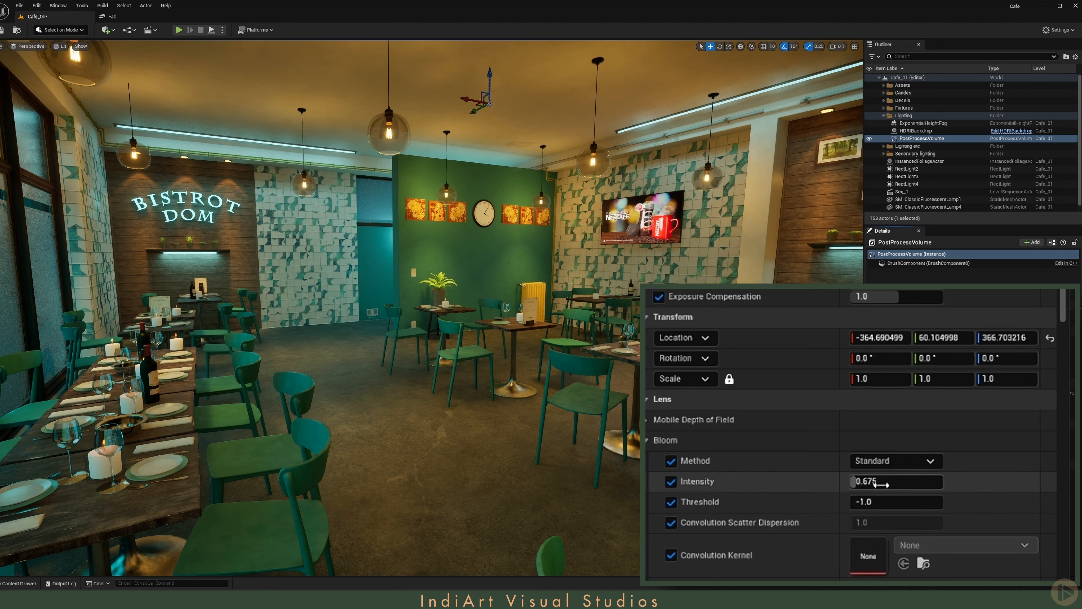
text(1)
key(Return)
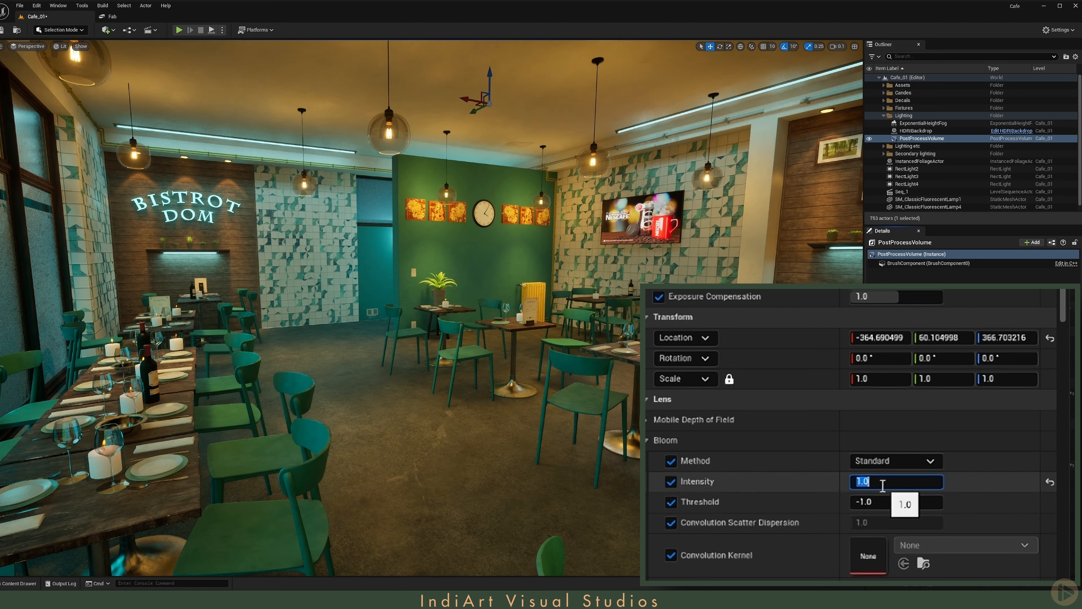
text(2)
key(Return)
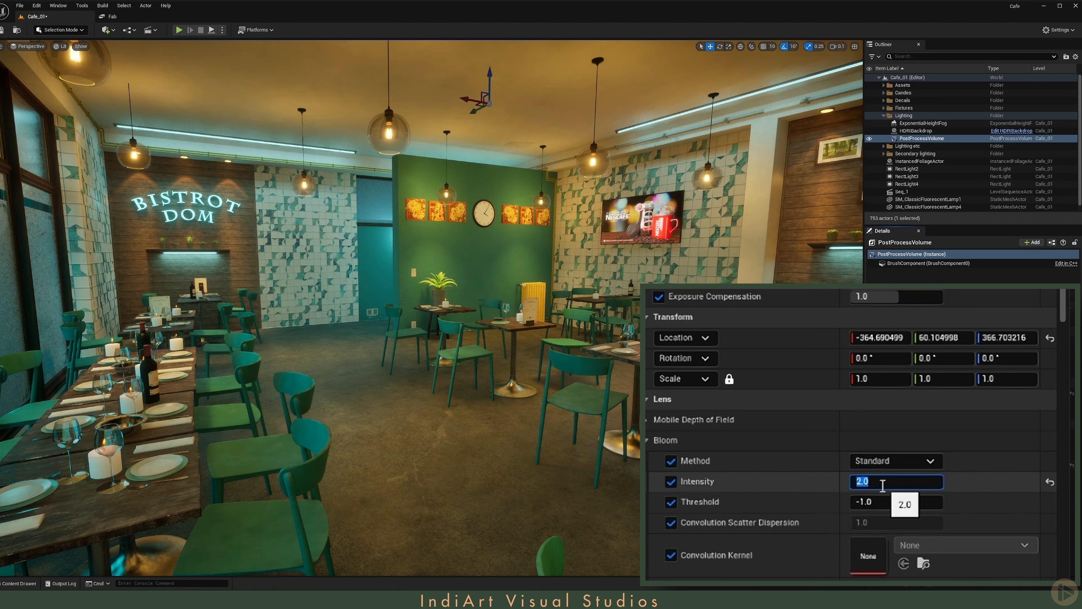
text(1)
key(Return)
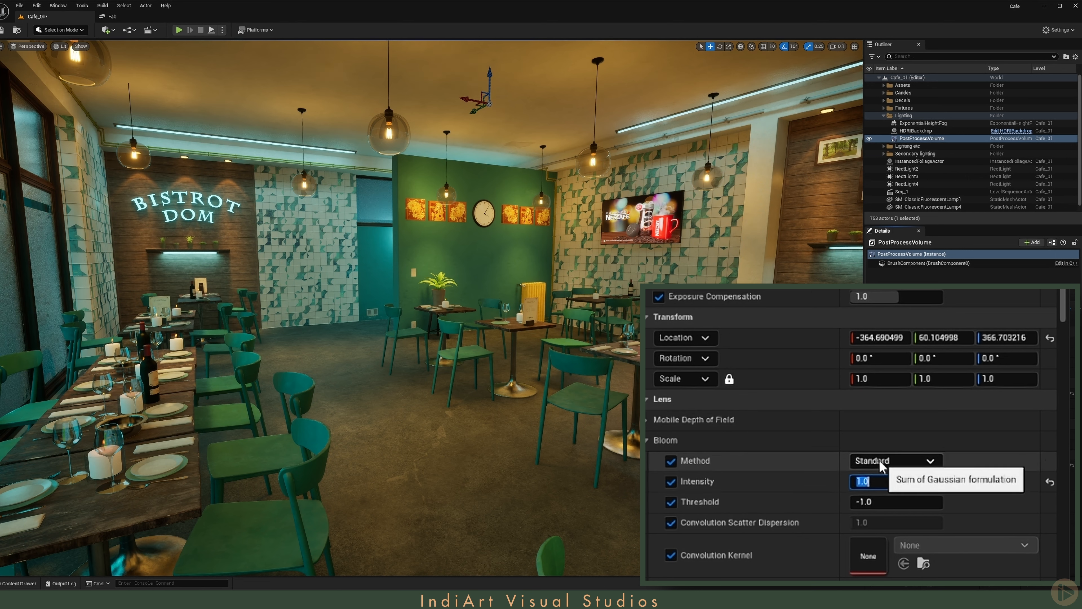
click(923, 461)
click(878, 491)
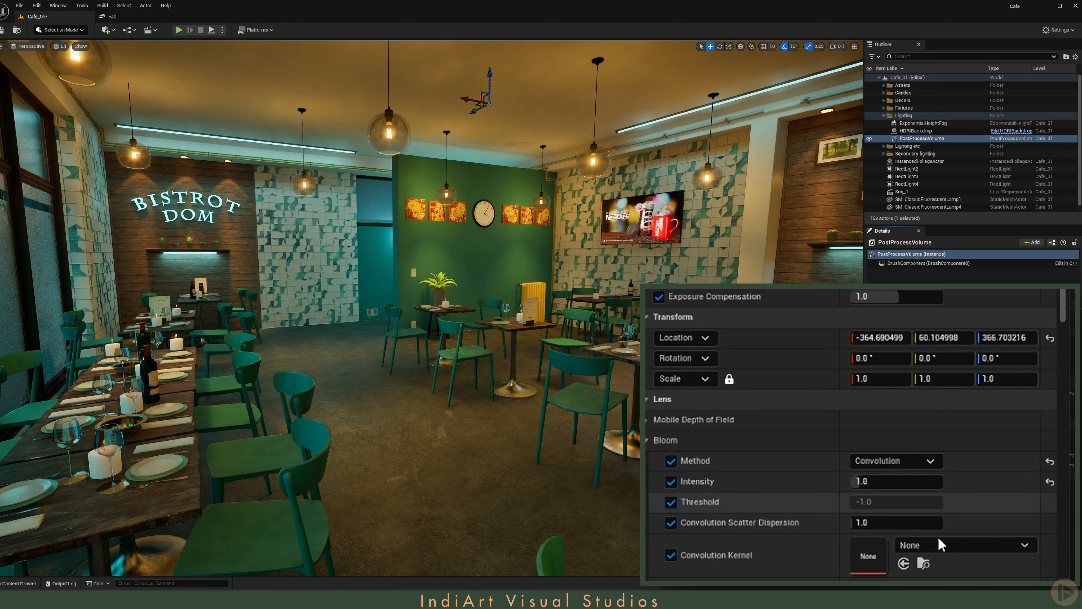
- Assign DefaultBloomKernel as the PostProcessVolume's Convolution Kernel, set the Bloom Intensity to 2, and check the glow in the viewport
click(968, 546)
text(ker)
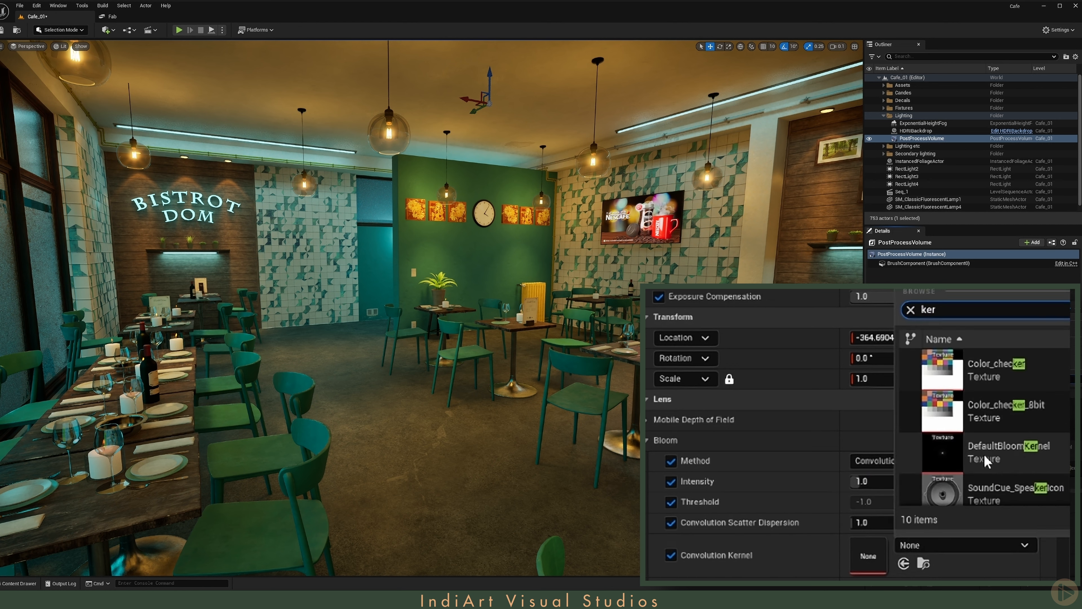
click(1010, 452)
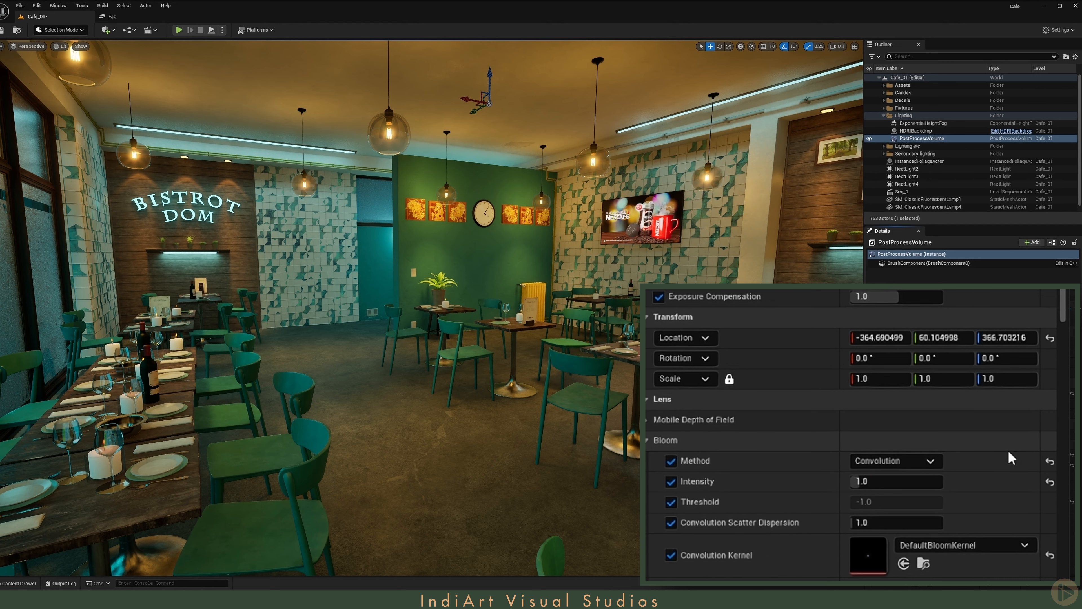
click(904, 480)
text(2.0)
key(Return)
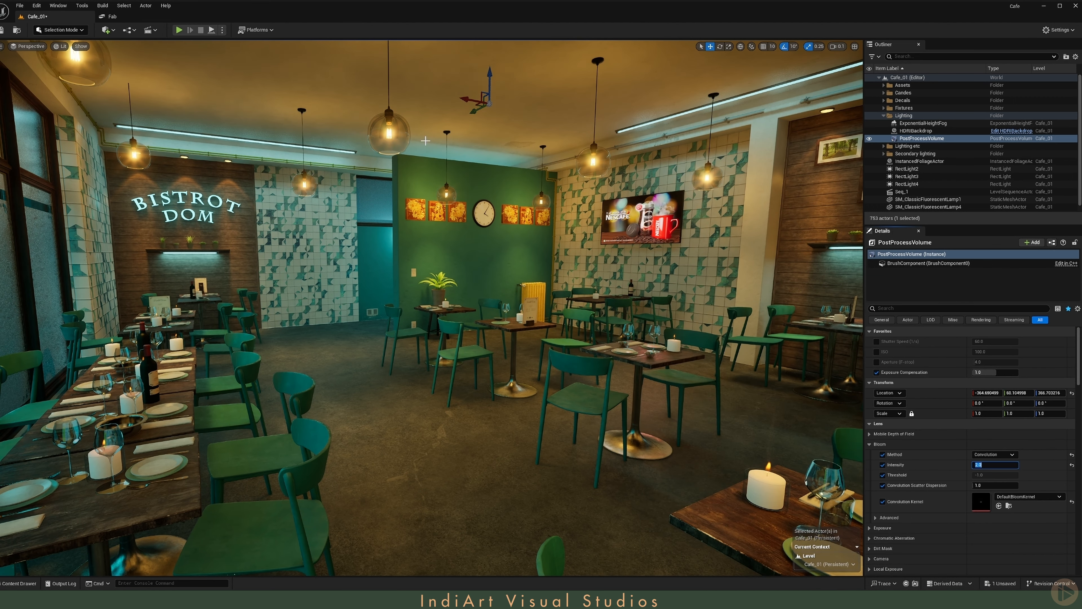
mouse_move(374, 157)
right_down()
mouse_move(452, 147)
mouse_move(358, 164)
right_up()
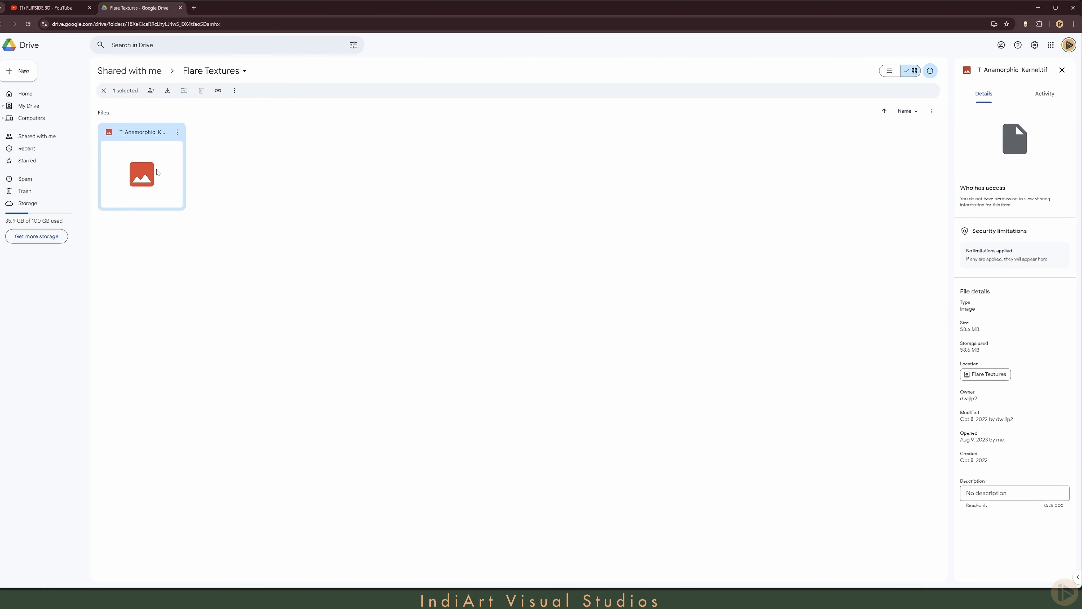
- Download T_Anamorphic_Kernel.tif from the Flare Textures folder in Google Drive and return to Unreal Editor
click(168, 91)
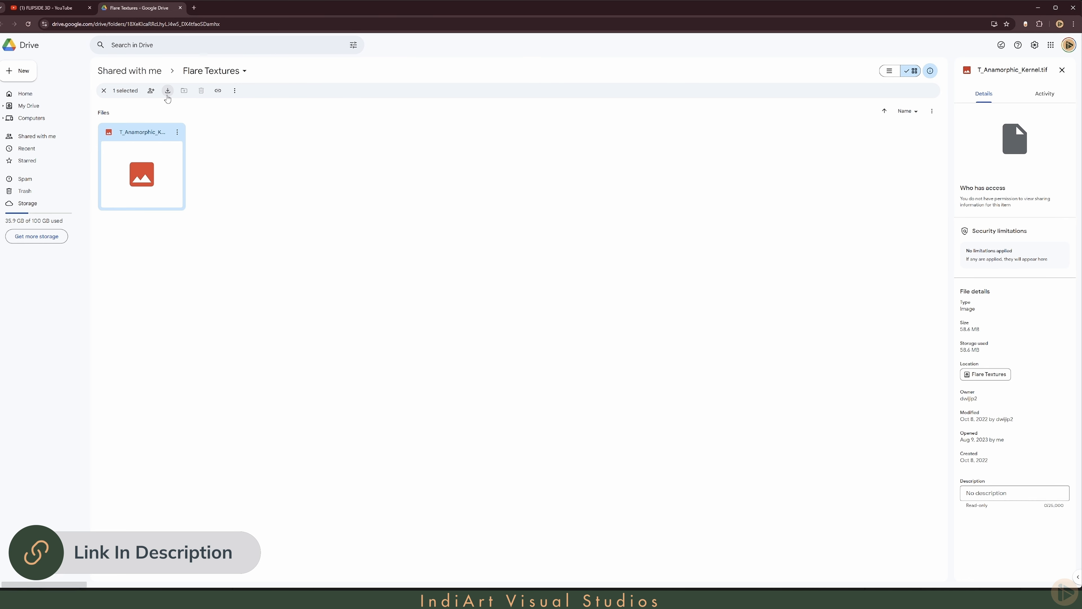
click(384, 290)
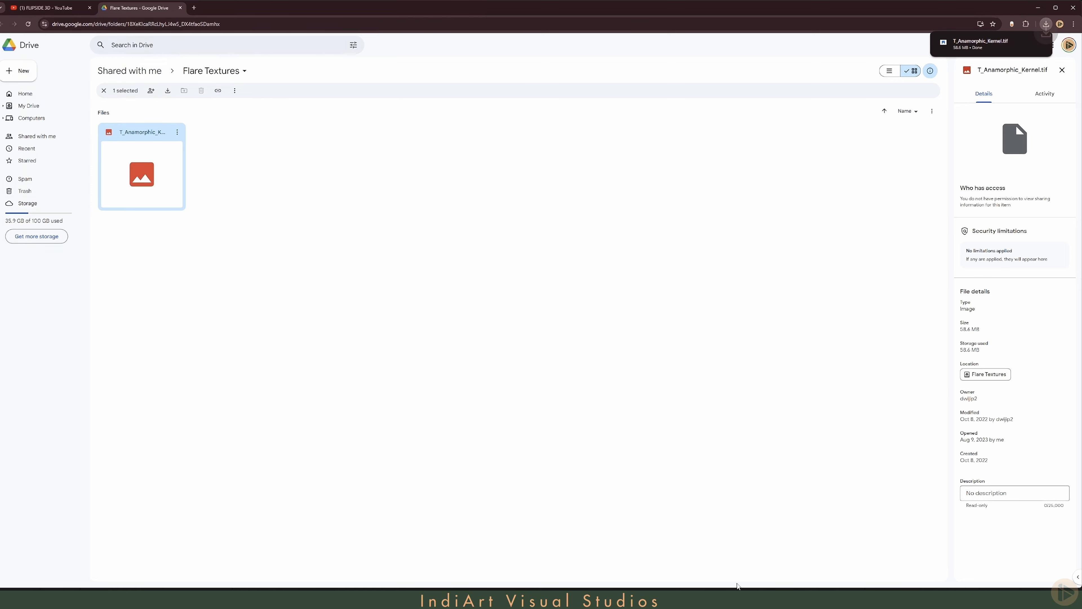
click(737, 595)
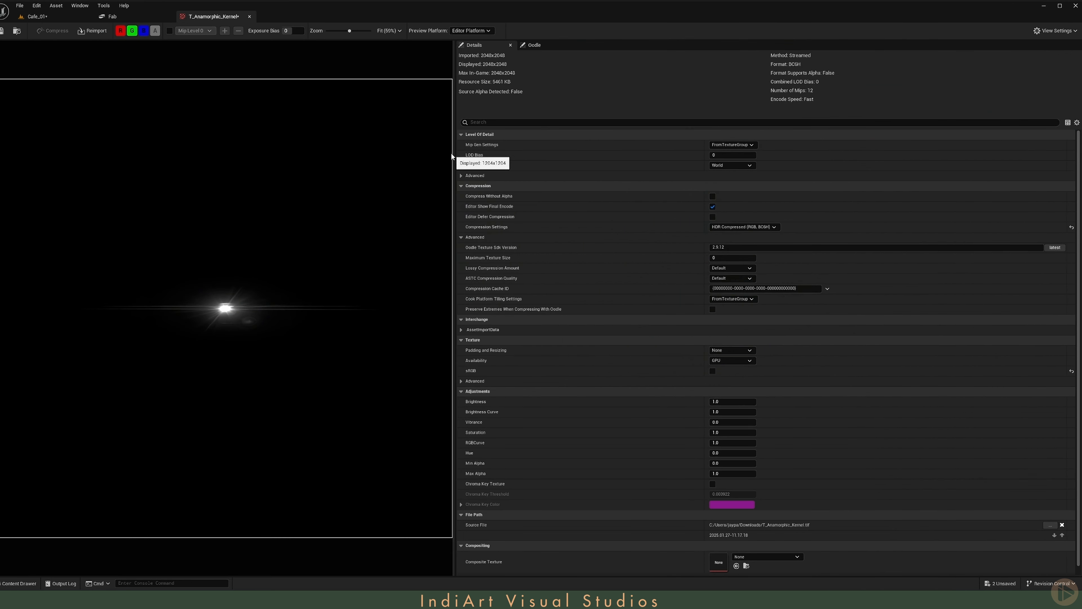
- Set the T_Anamorphic_Kernel texture's Mip Gen Settings to NoMipmaps, enable Never Stream, and save the texture
drag(456, 154, 598, 153)
click(813, 144)
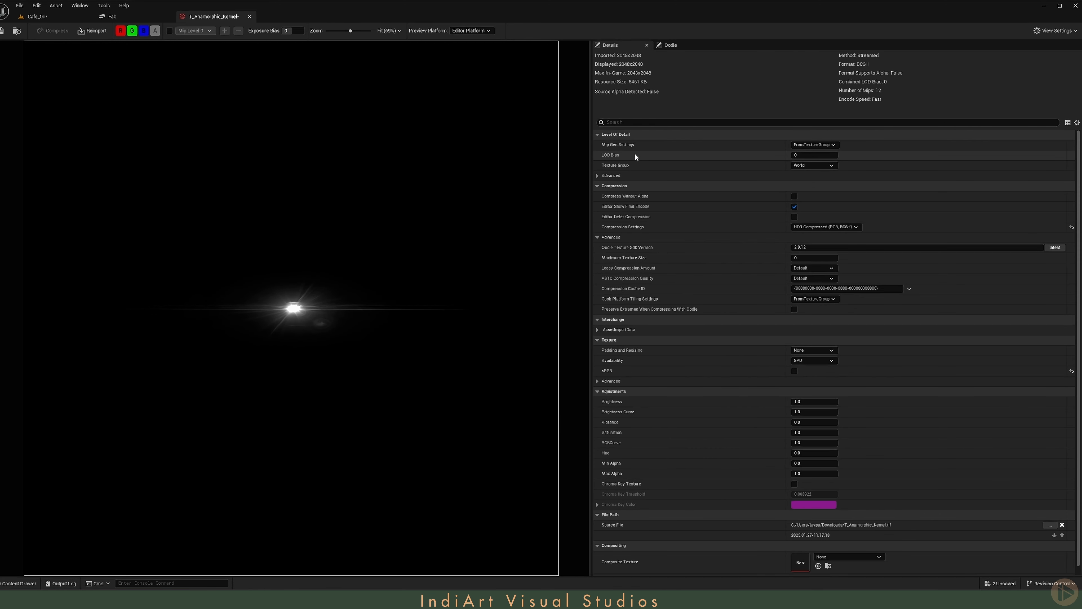
text(no)
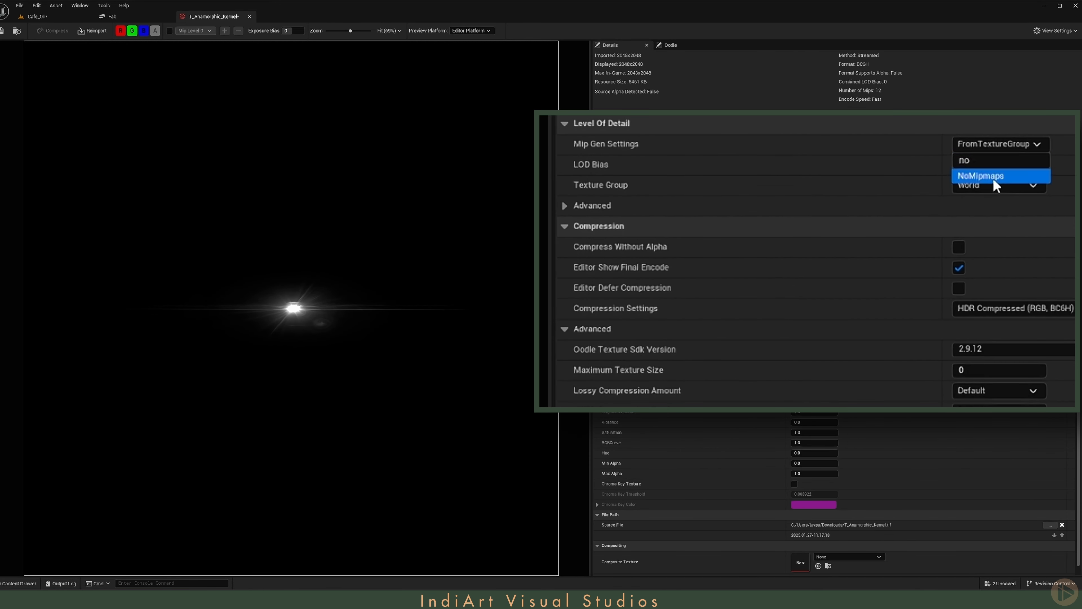
key(Return)
click(564, 206)
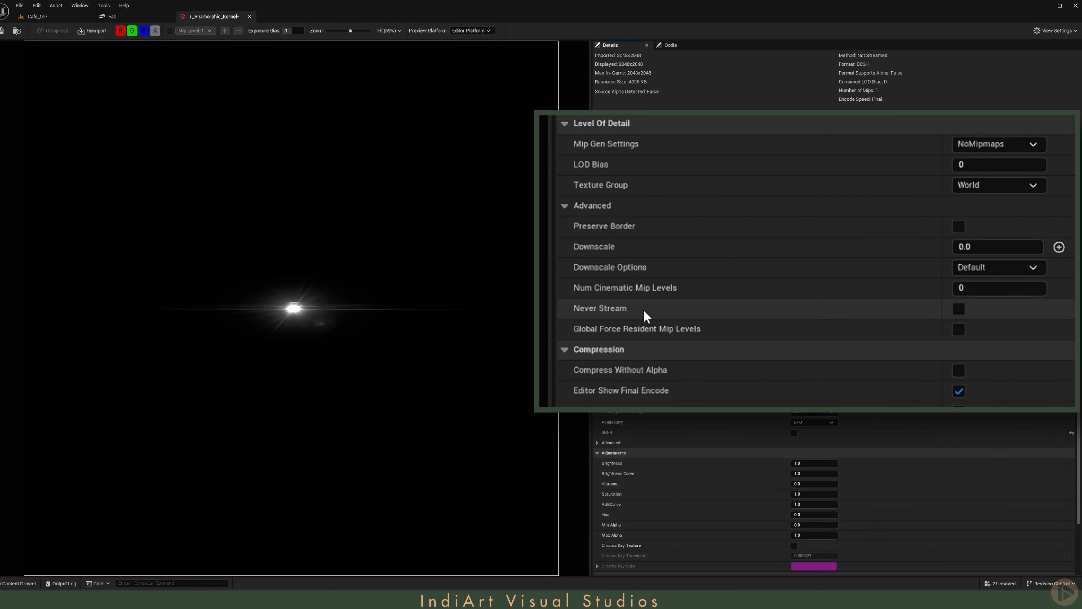
click(959, 308)
key(ctrl+s)
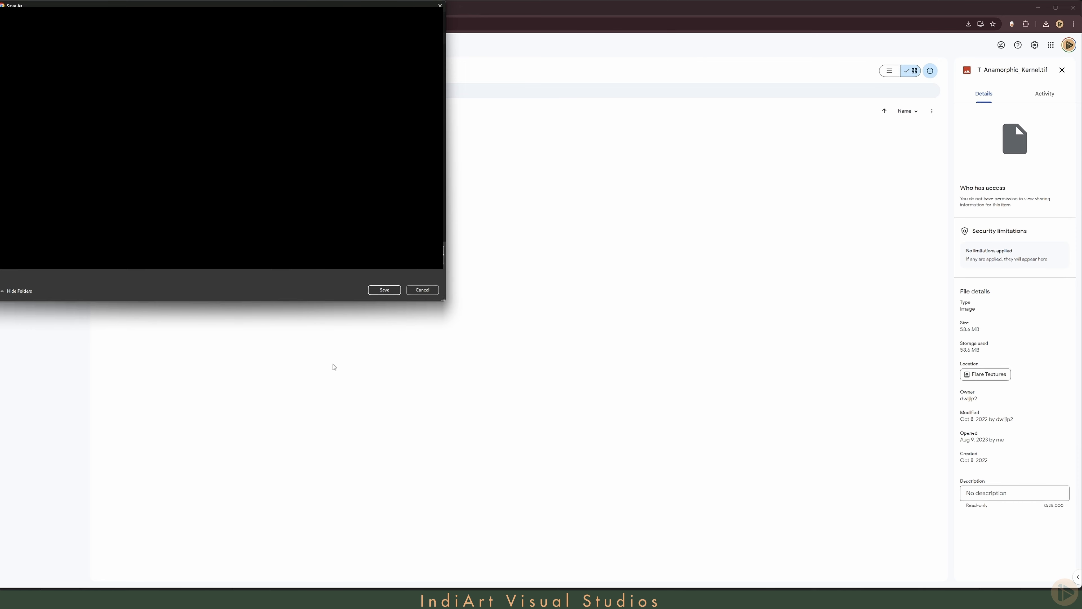
- Switch to the browser and look over the FLIPSIDE 3D channel page on YouTube
click(424, 289)
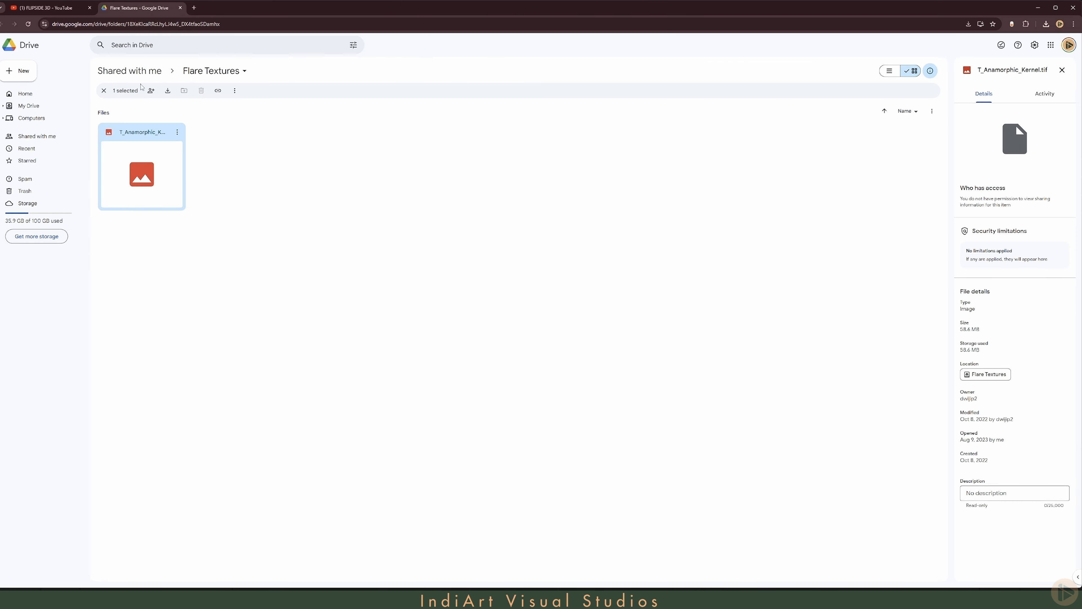
click(61, 12)
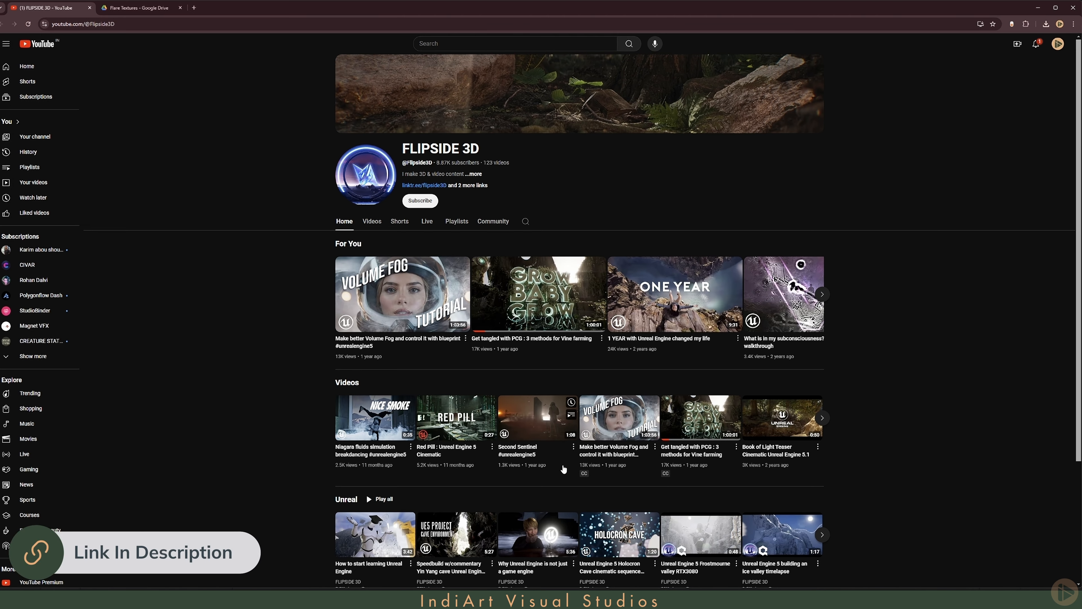
scroll(896, 336, down, 3)
scroll(895, 337, up, 3)
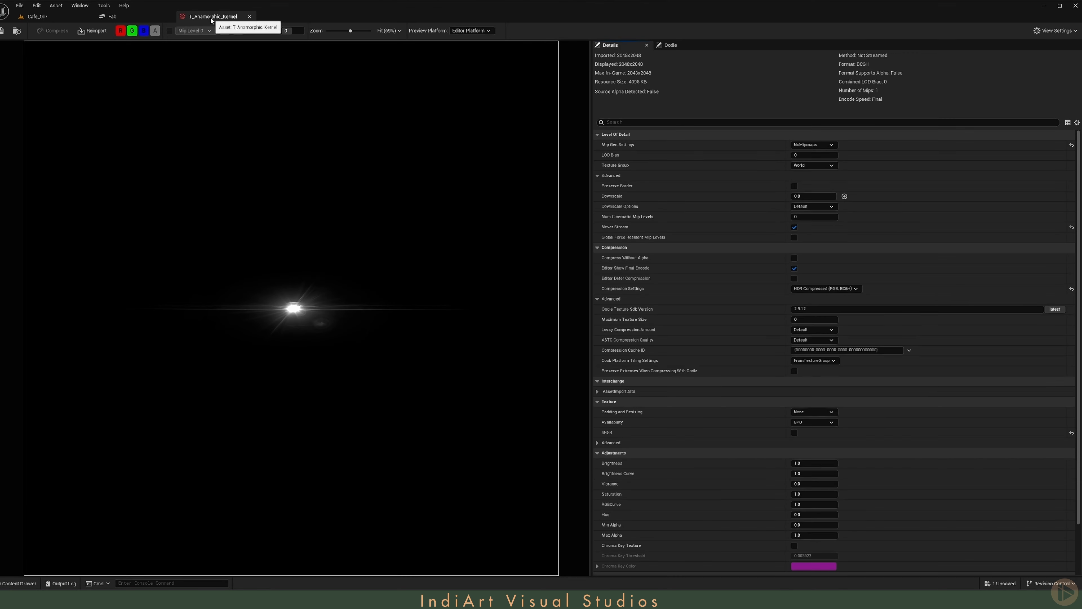
- Back in Unreal's Cafe_01 level, assign T_Anamorphic_Kernel as the Convolution Kernel, try Bloom Intensity 0.5, and settle on 0.15
click(57, 18)
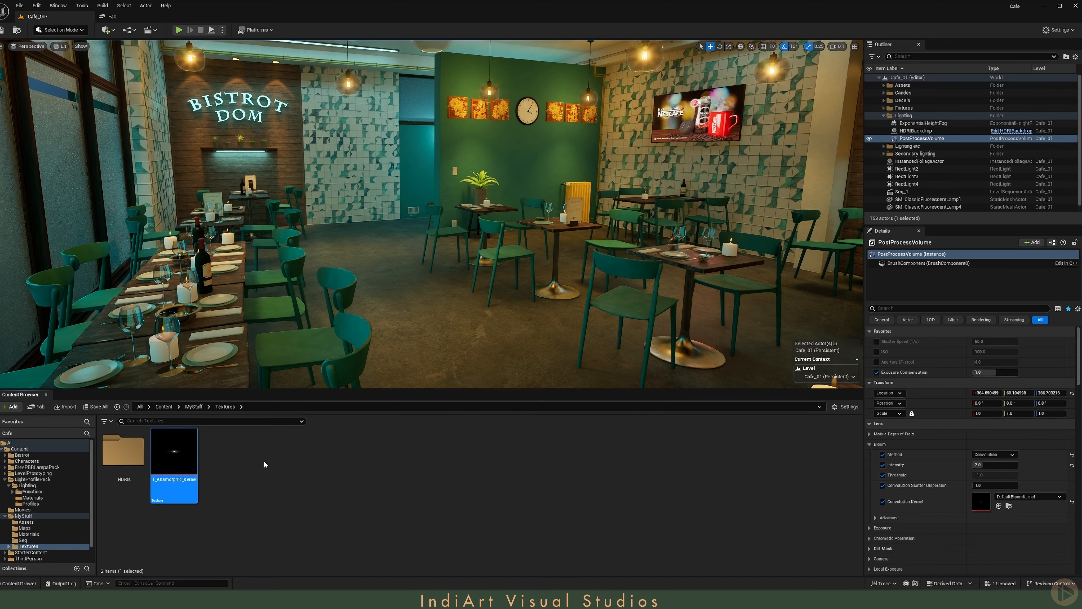
click(999, 506)
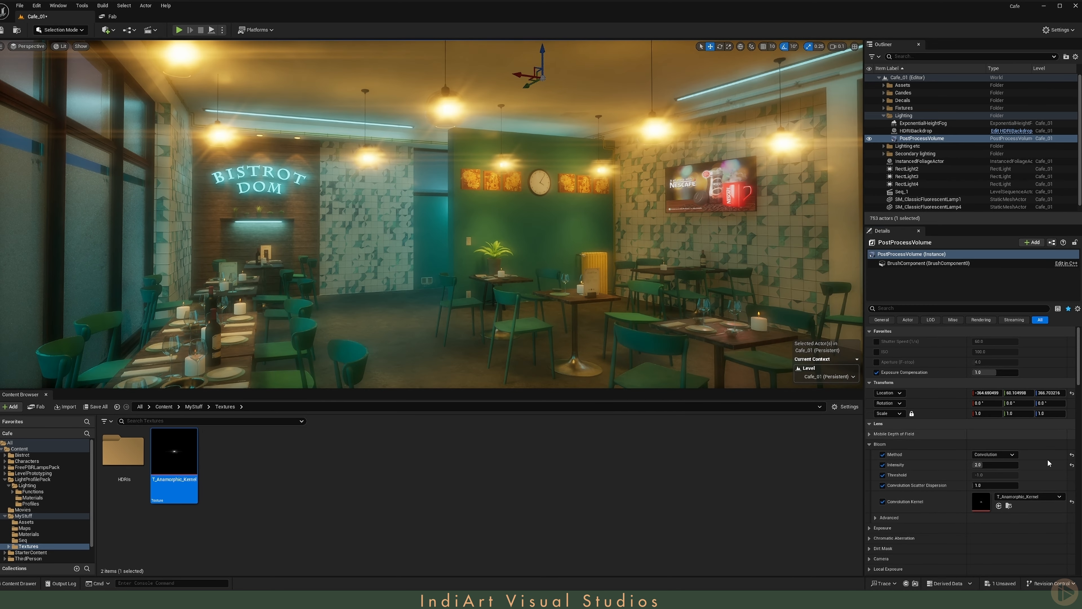
click(995, 465)
text(0.5)
key(Return)
text(0.15)
key(Return)
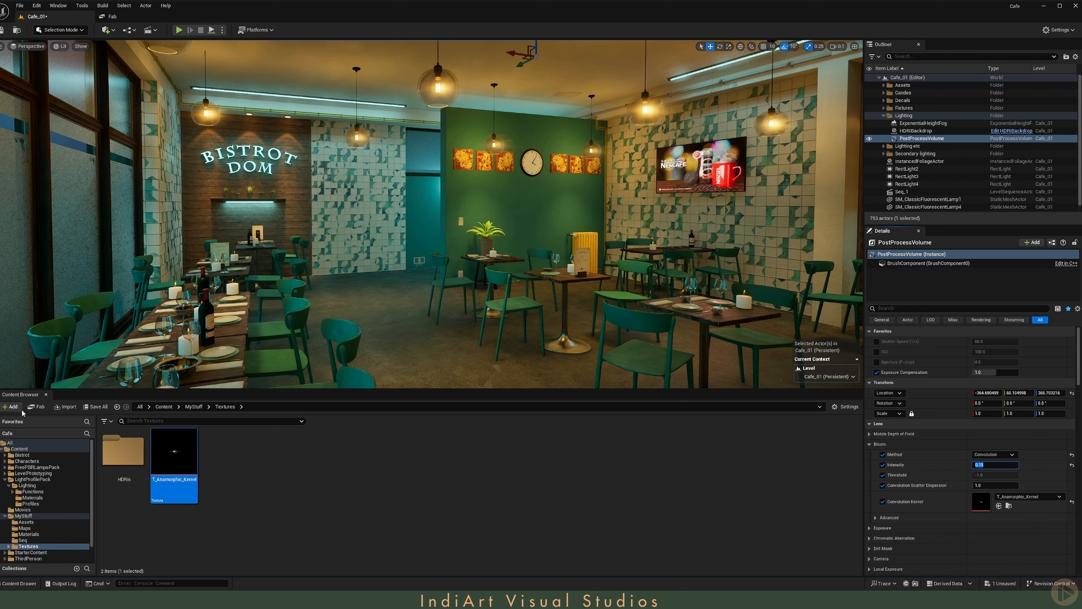
middle_click(25, 395)
right_drag(505, 281, 525, 275)
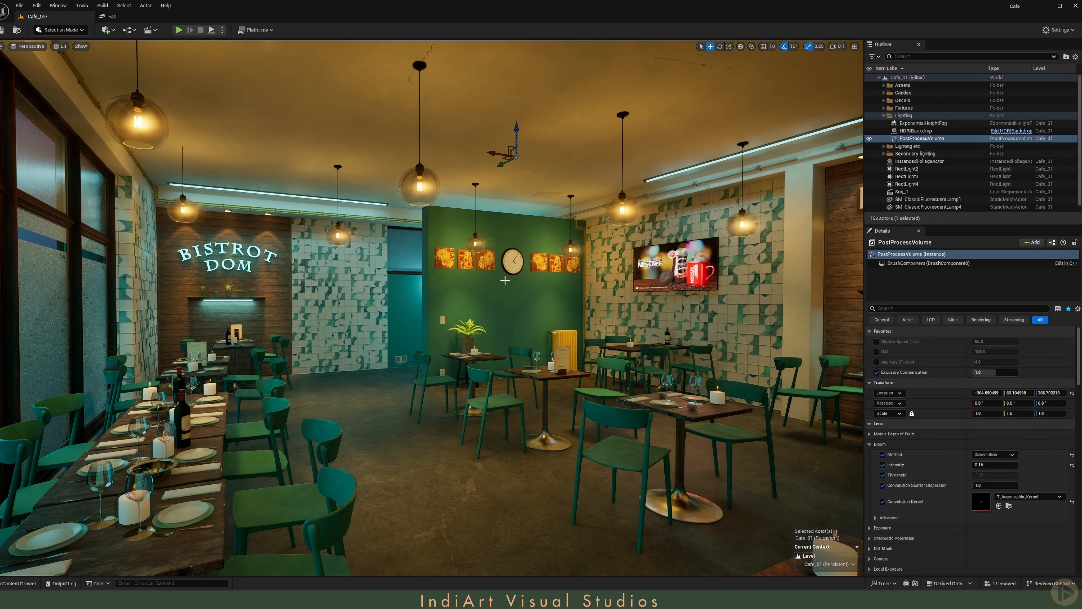
click(1005, 464)
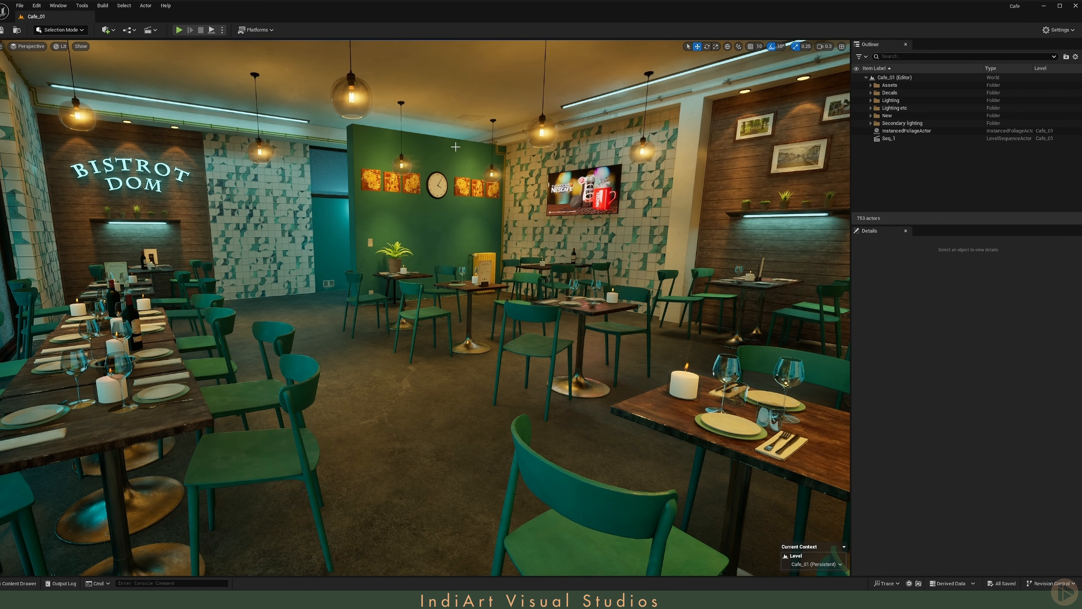
- Place a Cine Camera Actor in the café and show the editor icons in the viewport
click(108, 30)
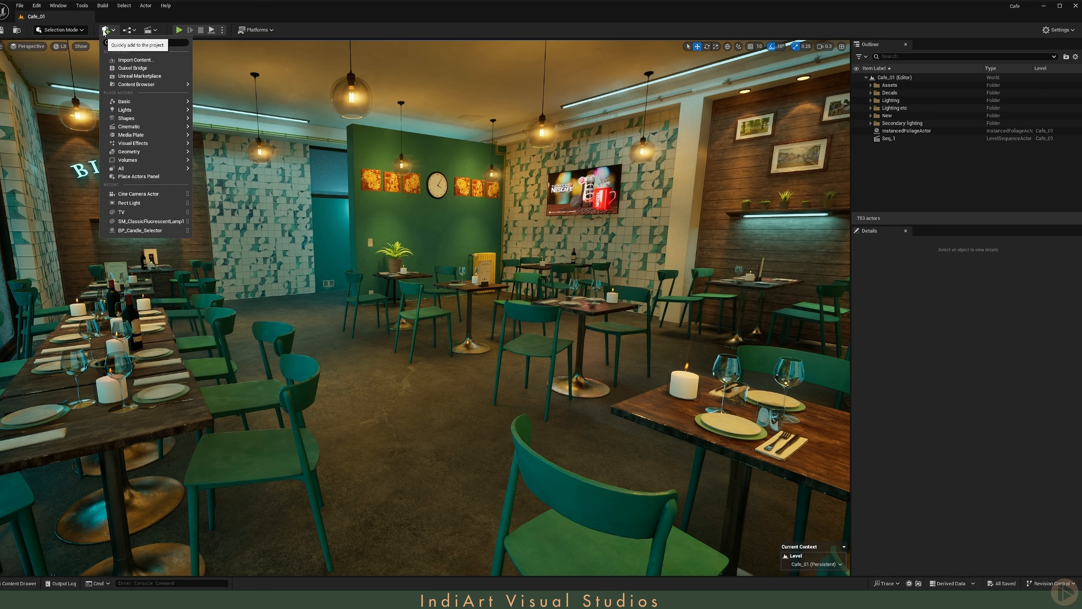
mouse_move(147, 135)
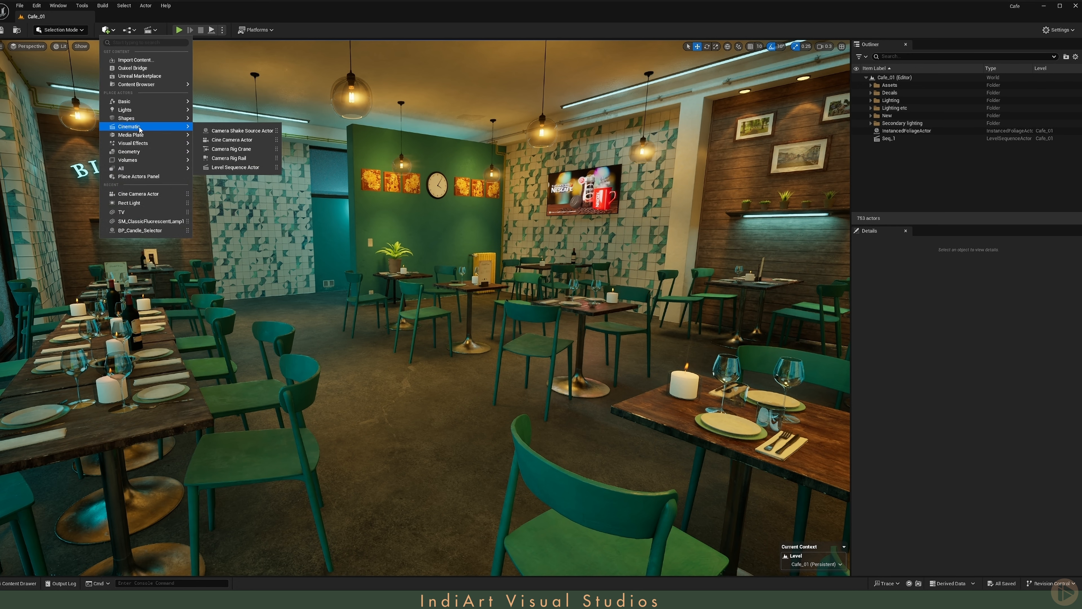
drag(215, 140, 441, 417)
key(g)
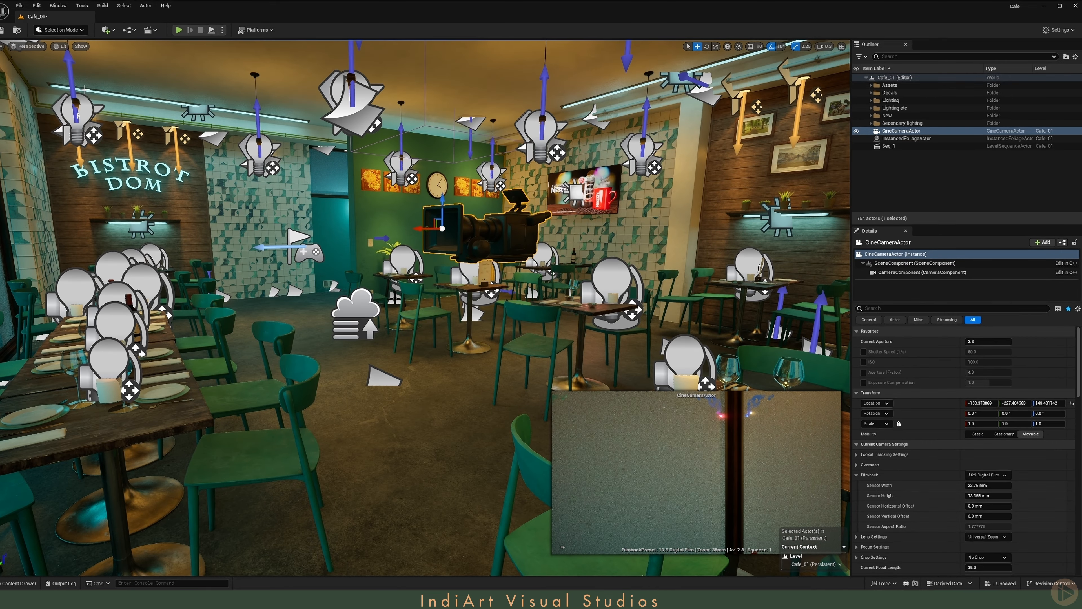
- Pilot the Cine Camera Actor, reduce its Current Focal Length to about 16 mm, frame the whole café, and hide the editor icons
click(28, 46)
click(55, 142)
mouse_move(426, 298)
right_down()
mouse_move(533, 315)
mouse_move(426, 299)
right_up()
scroll(490, 307, up, 3)
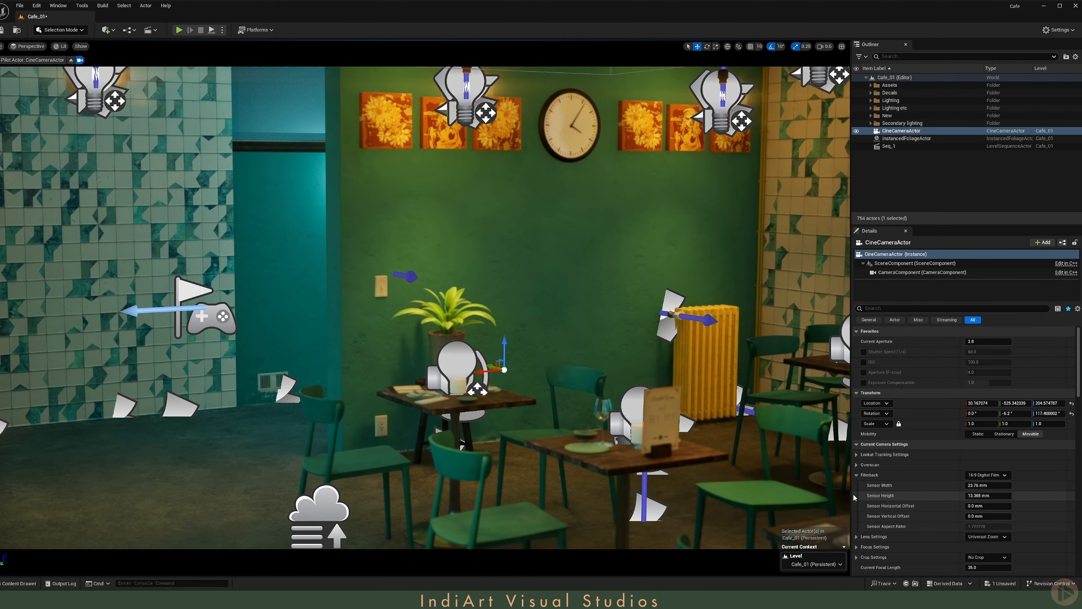
scroll(979, 548, down, 1)
drag(979, 546, 961, 546)
right_drag(639, 363, 643, 354)
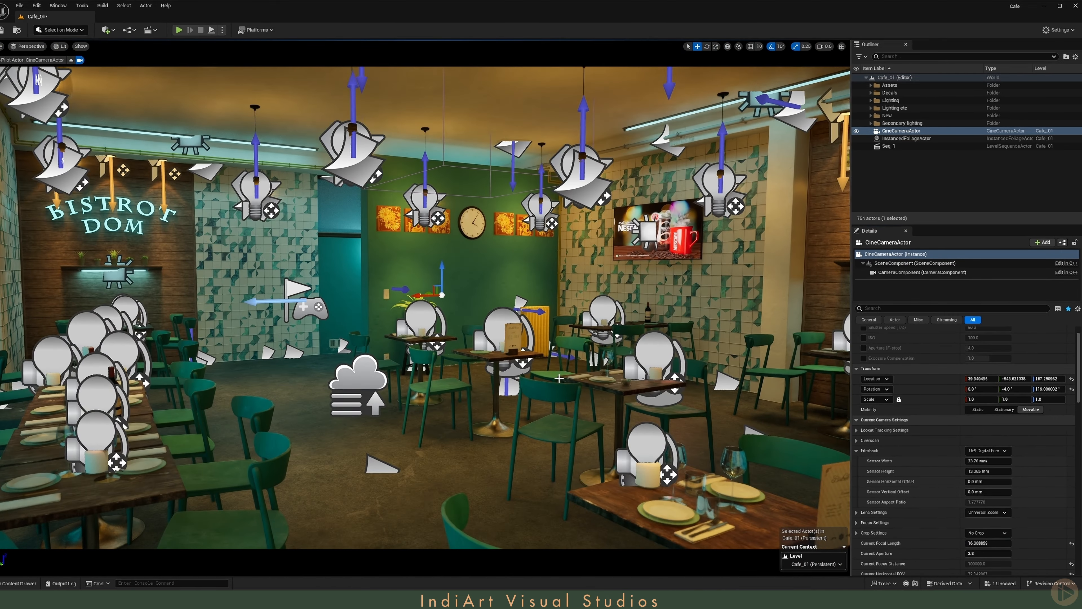
key(g)
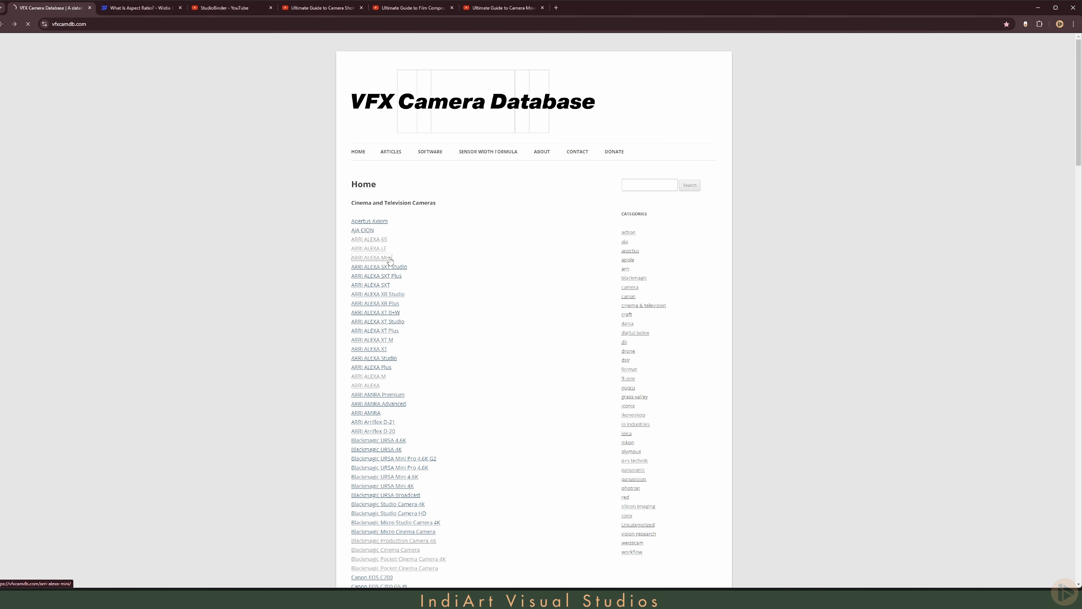
- In the browser, review the ARRI ALEXA Mini sensor dimensions on VFX Camera Database and the standard video aspect ratios in Wistia's article
scroll(483, 267, down, 3)
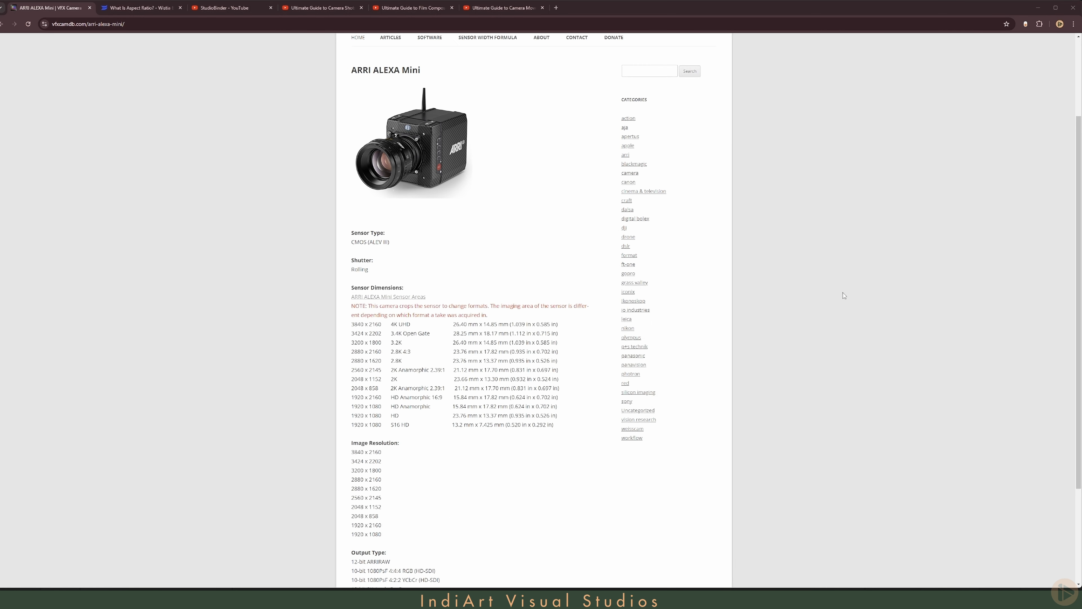
click(127, 13)
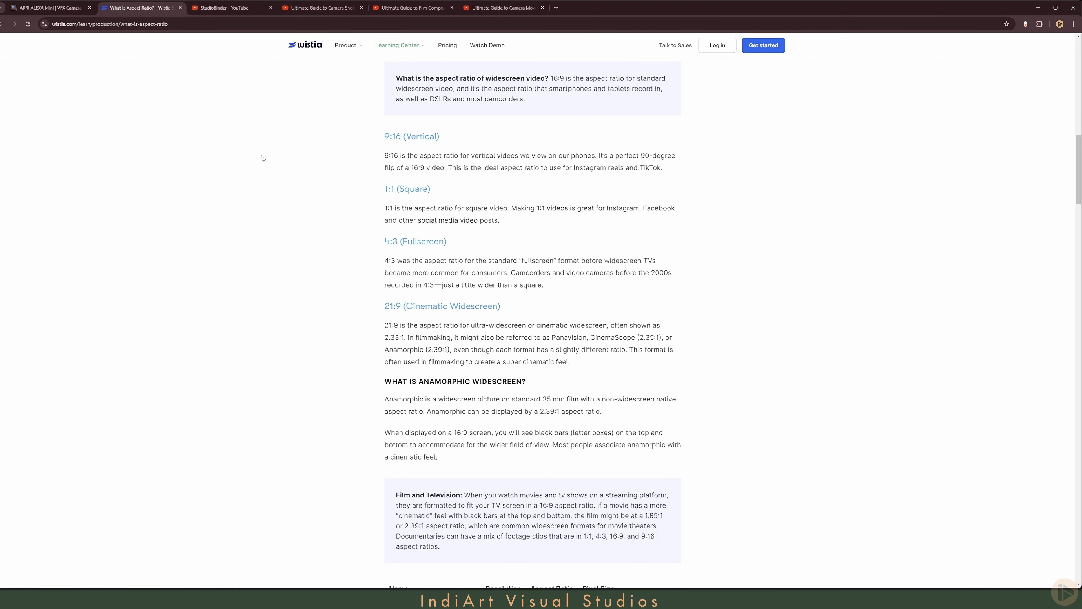
scroll(263, 158, up, 5)
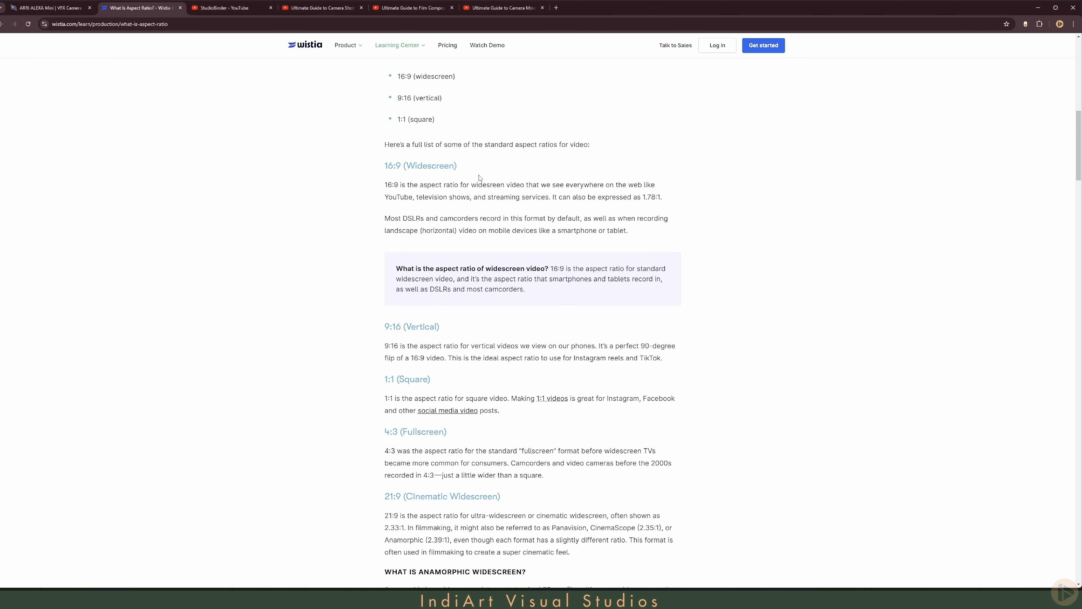
scroll(479, 178, down, 2)
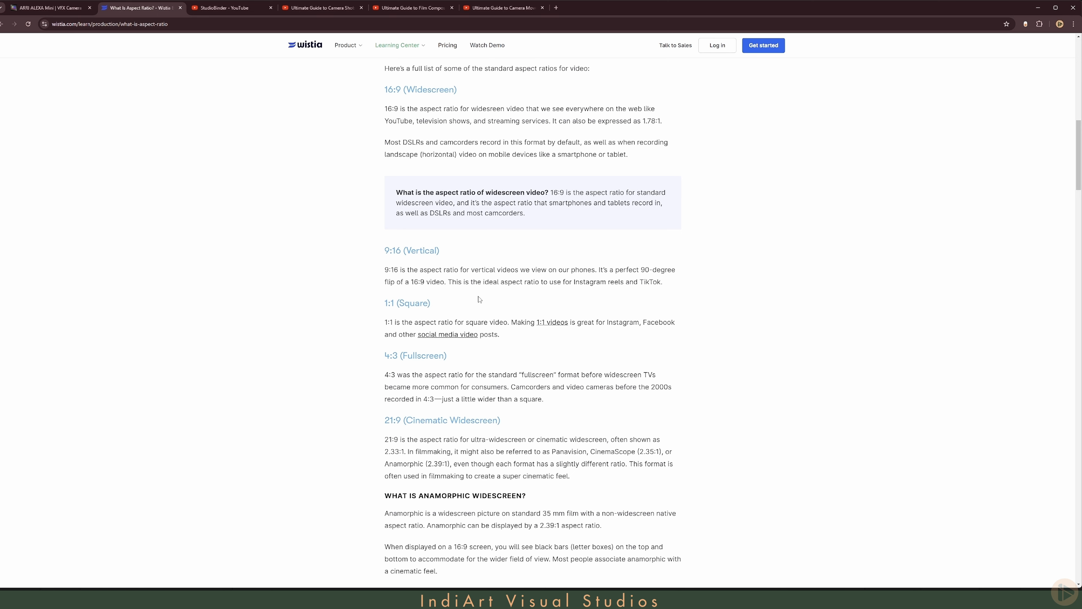
scroll(479, 300, down, 2)
scroll(479, 296, down, 1)
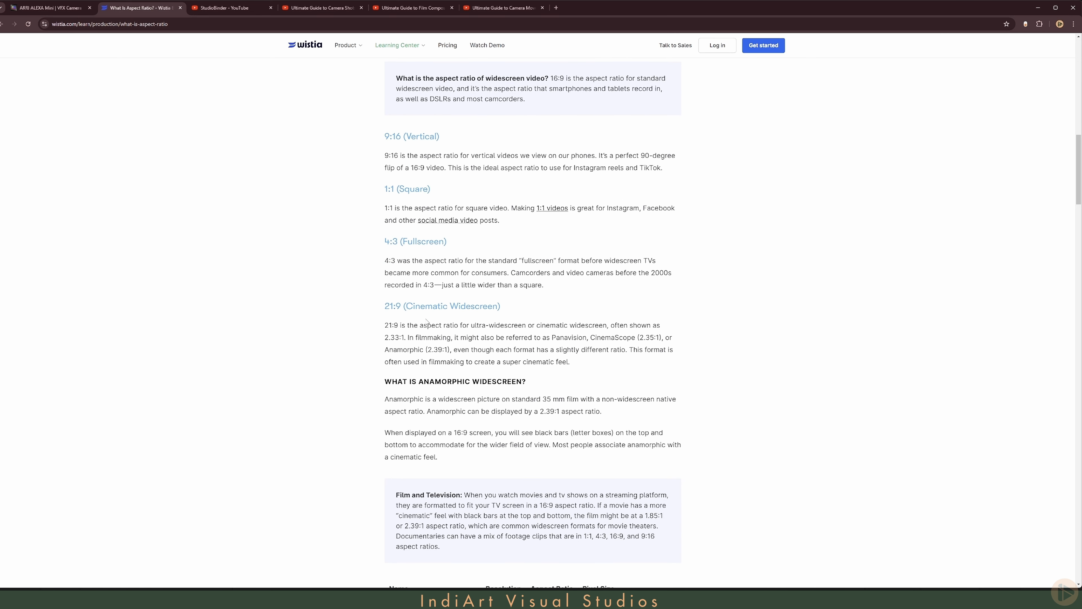
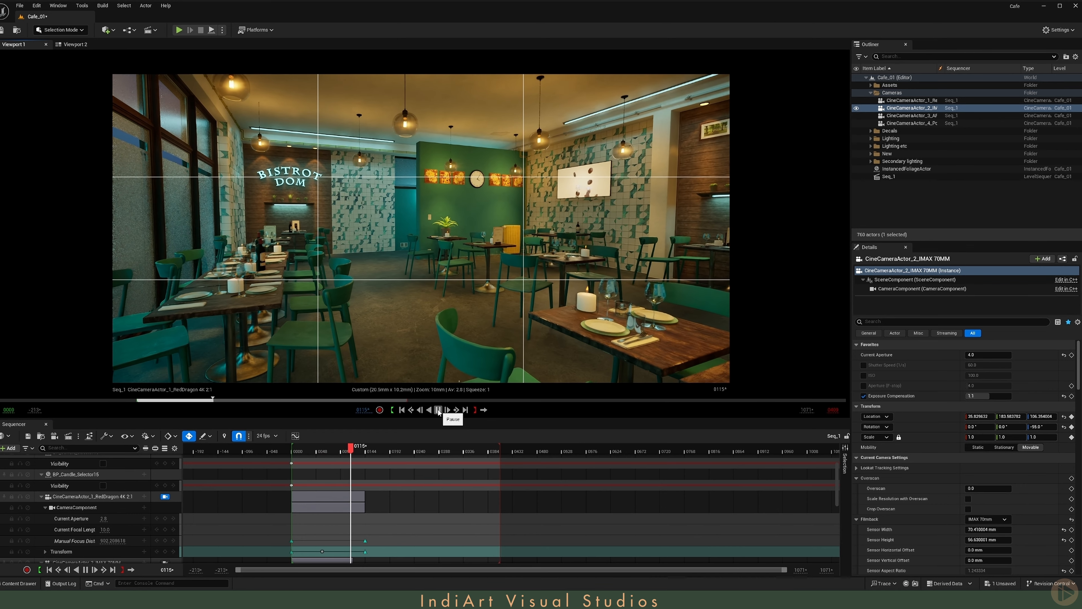
- Preview the RedDragon 4K camera move in the sequence, return to frame 0, and check its end transform key
click(438, 410)
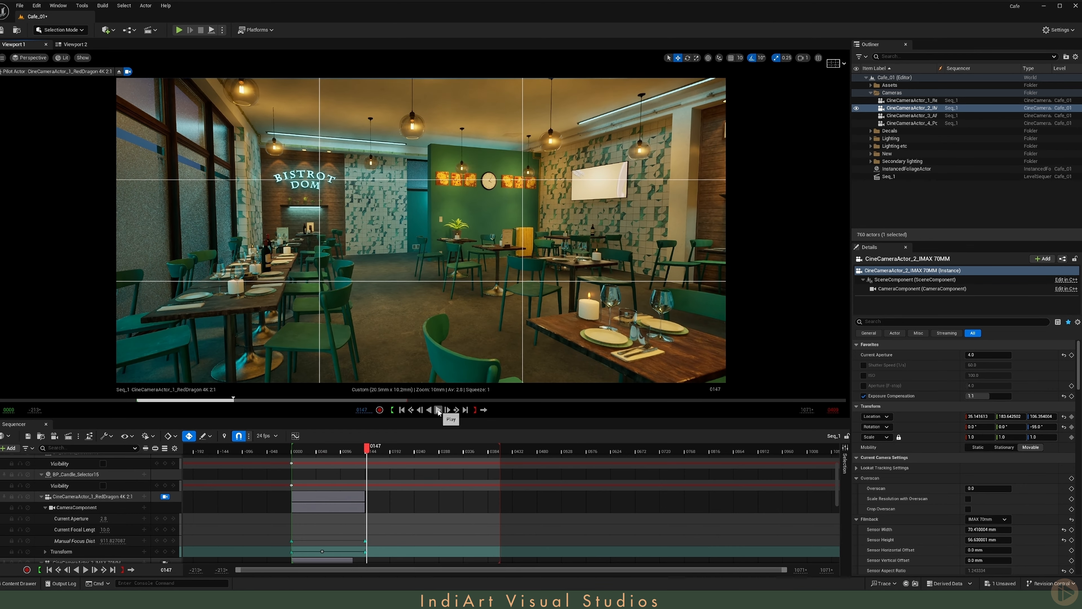
click(402, 410)
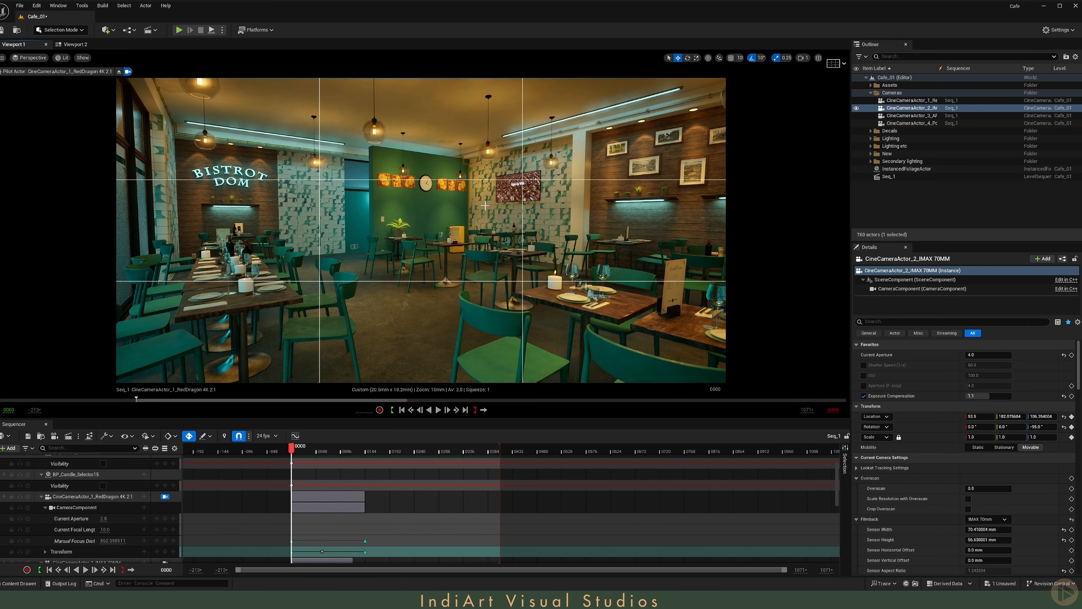
click(365, 552)
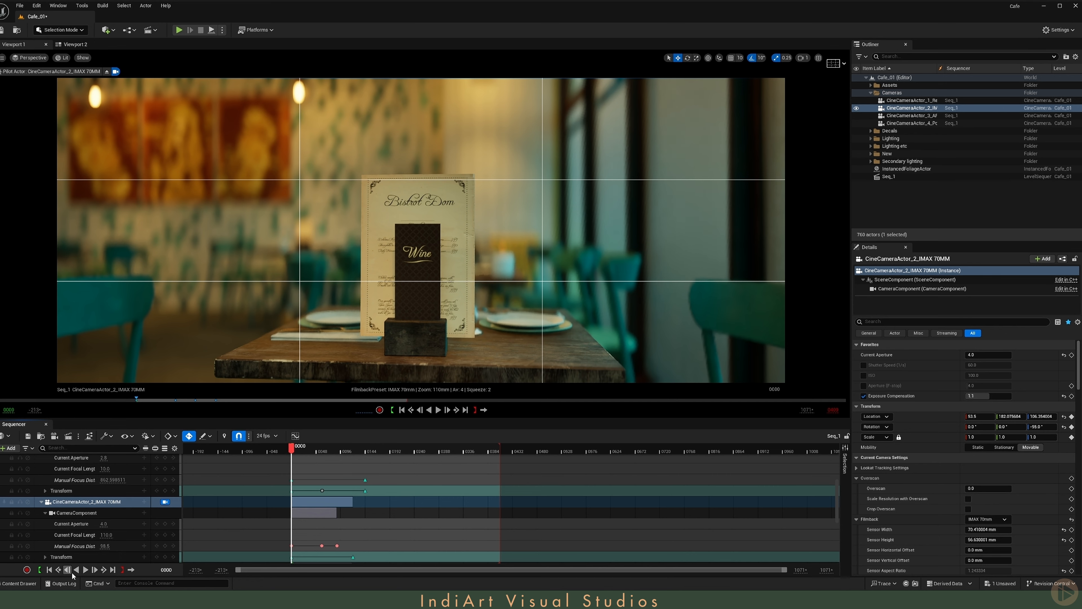
- Play back the IMAX 70MM camera move and step back through its Manual Focus Distance keys
click(85, 570)
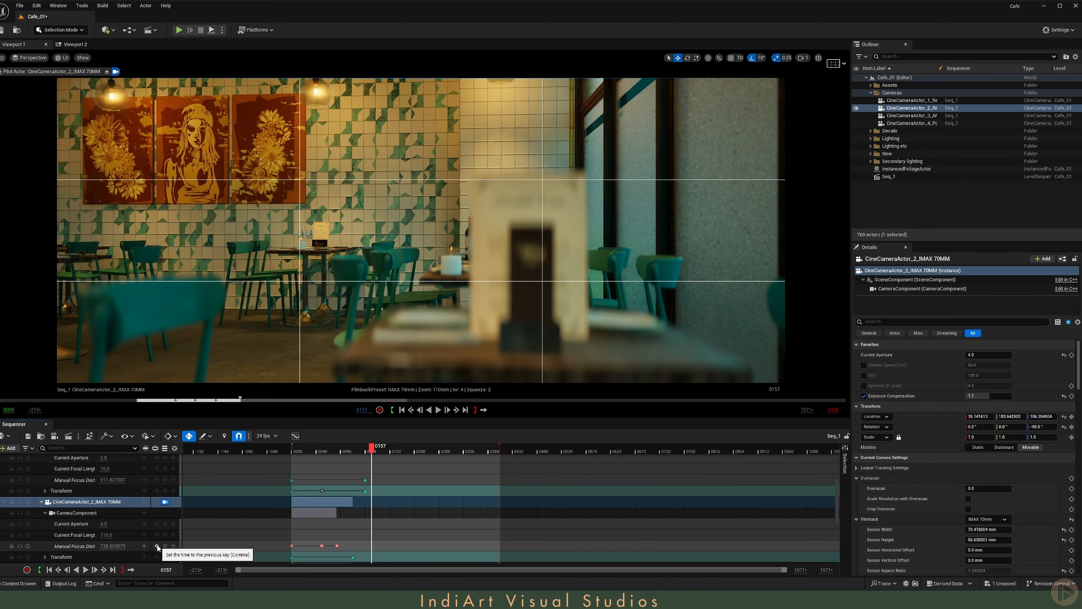
click(158, 546)
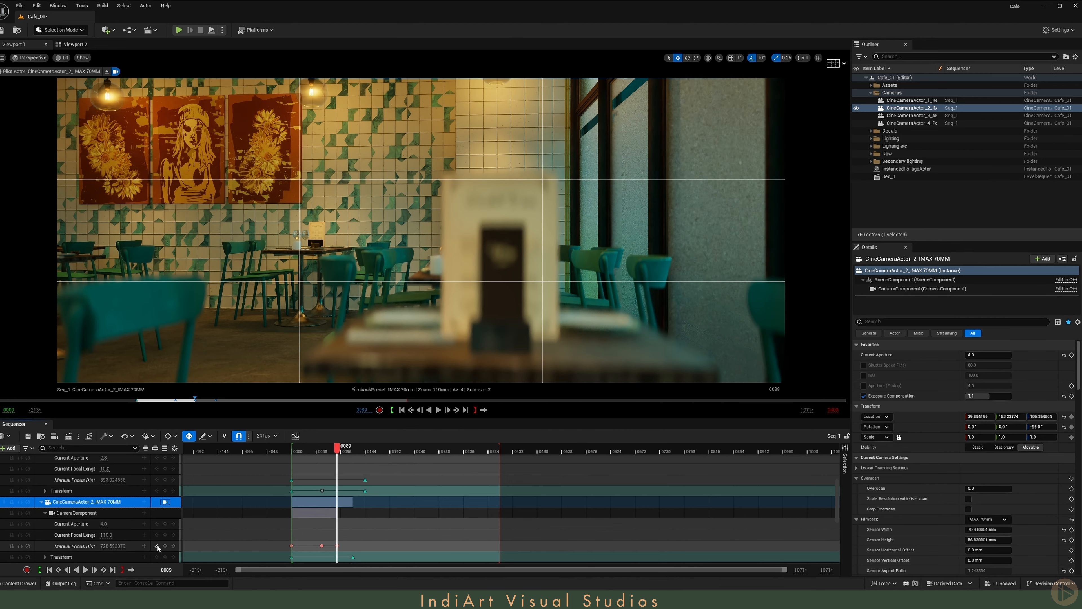
click(158, 547)
click(157, 547)
- Turn on Draw Debug Focus Plane for the IMAX 70MM camera and play back its focus pull
scroll(959, 490, down, 8)
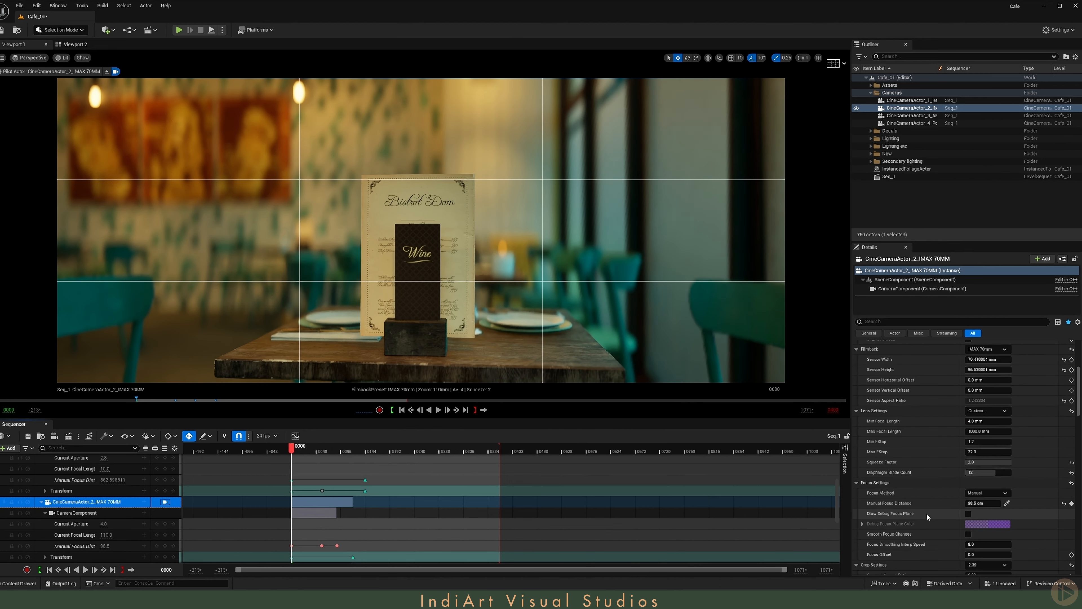
click(968, 490)
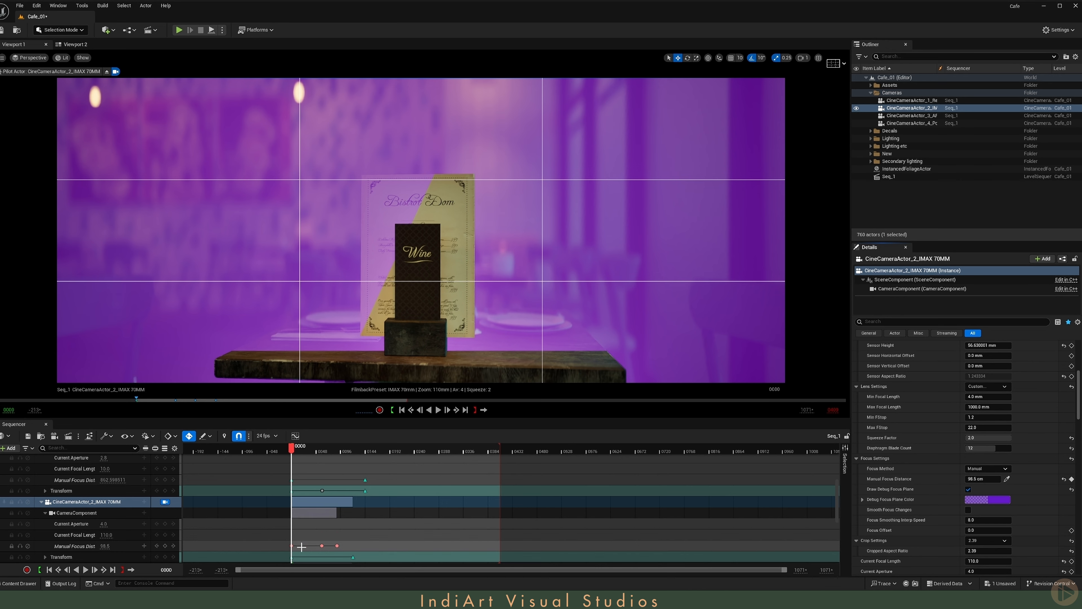
scroll(298, 518, down, 2)
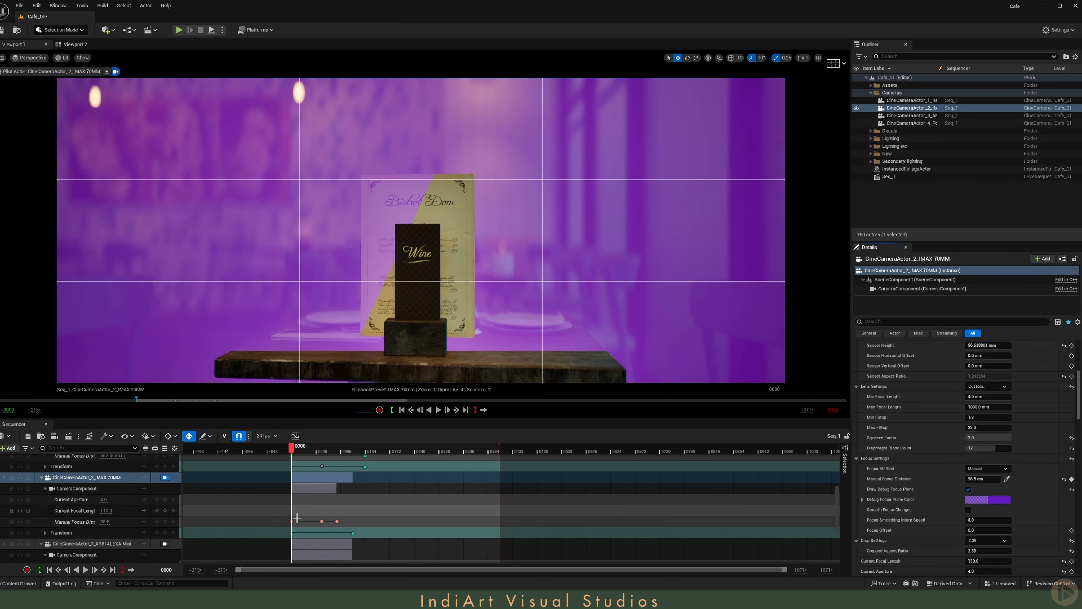
click(86, 570)
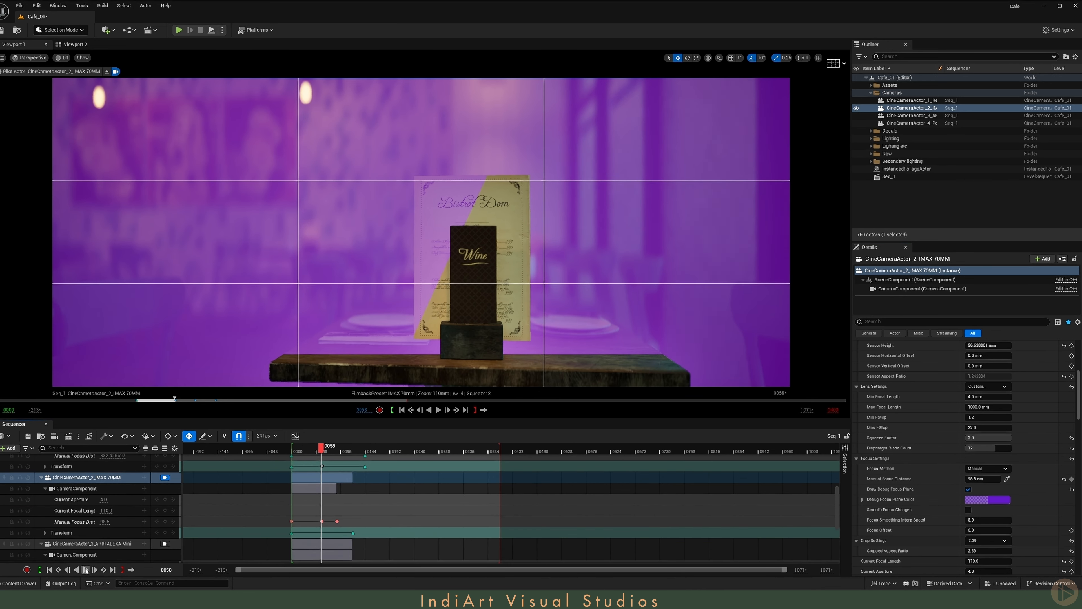
click(86, 570)
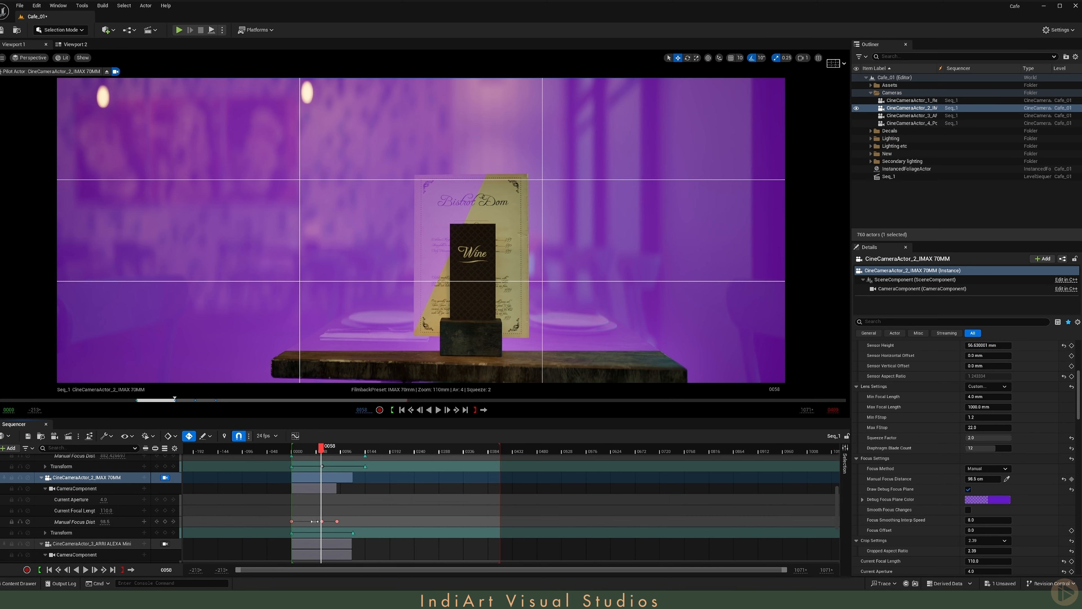
click(86, 570)
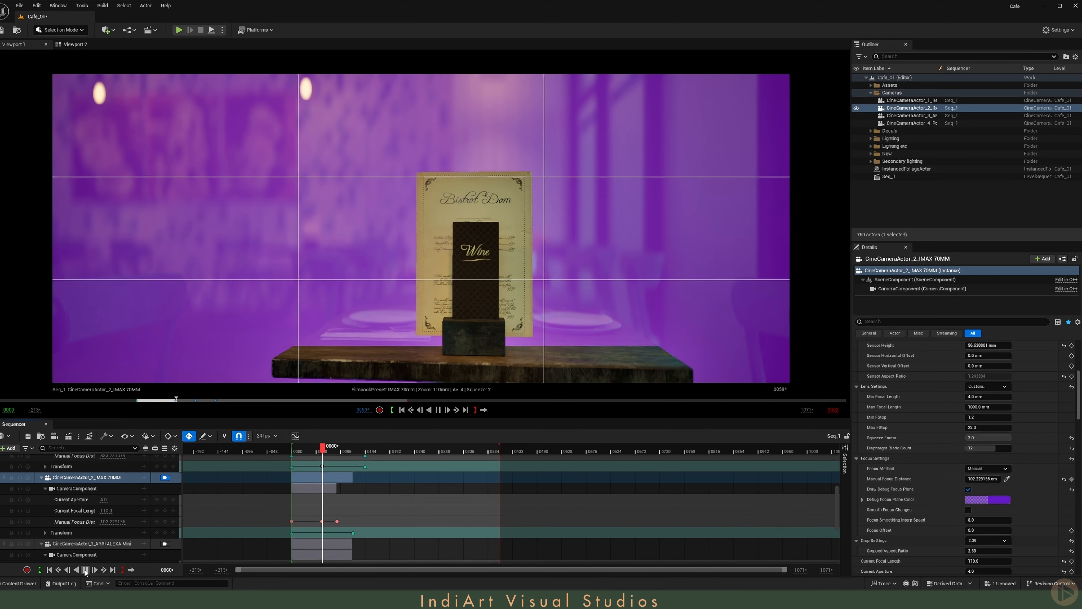
click(85, 570)
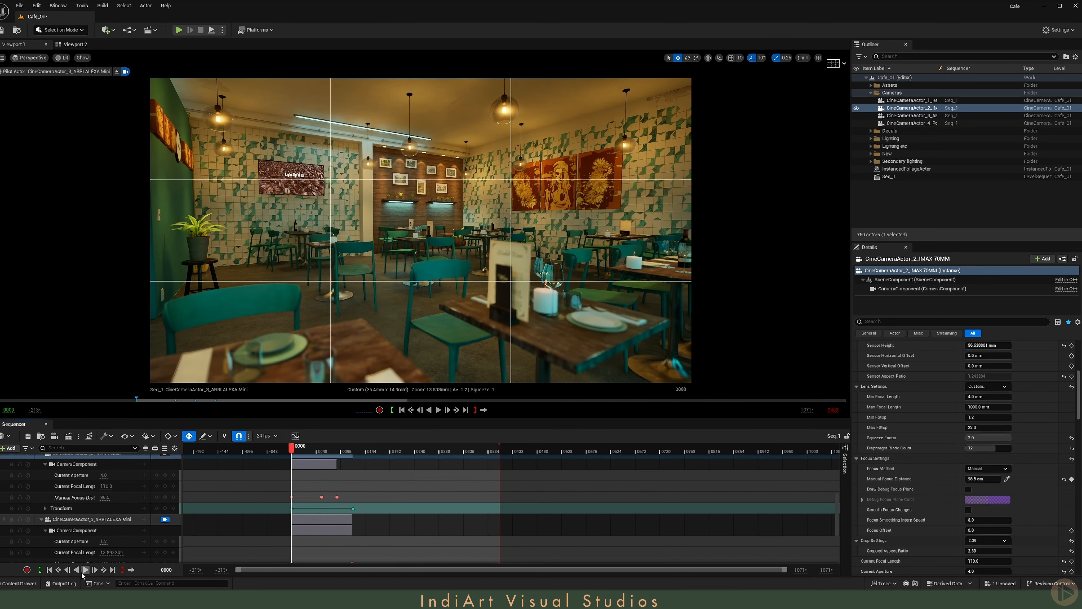
- Preview the ARRI ALEXA Mini camera move, followed by the Portrait/Insta camera move from frame 0
click(84, 570)
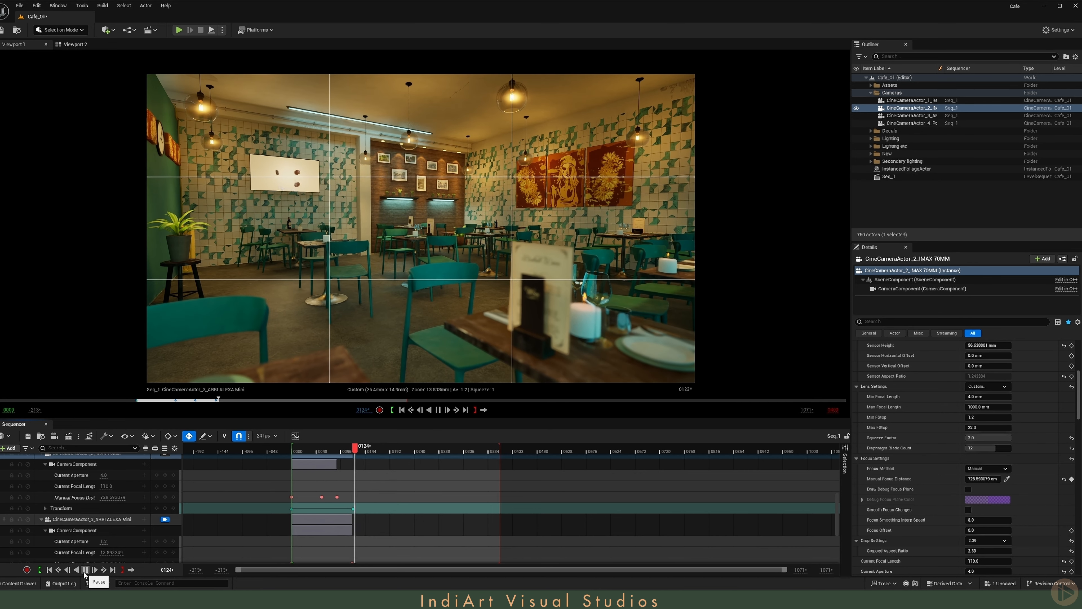
click(85, 571)
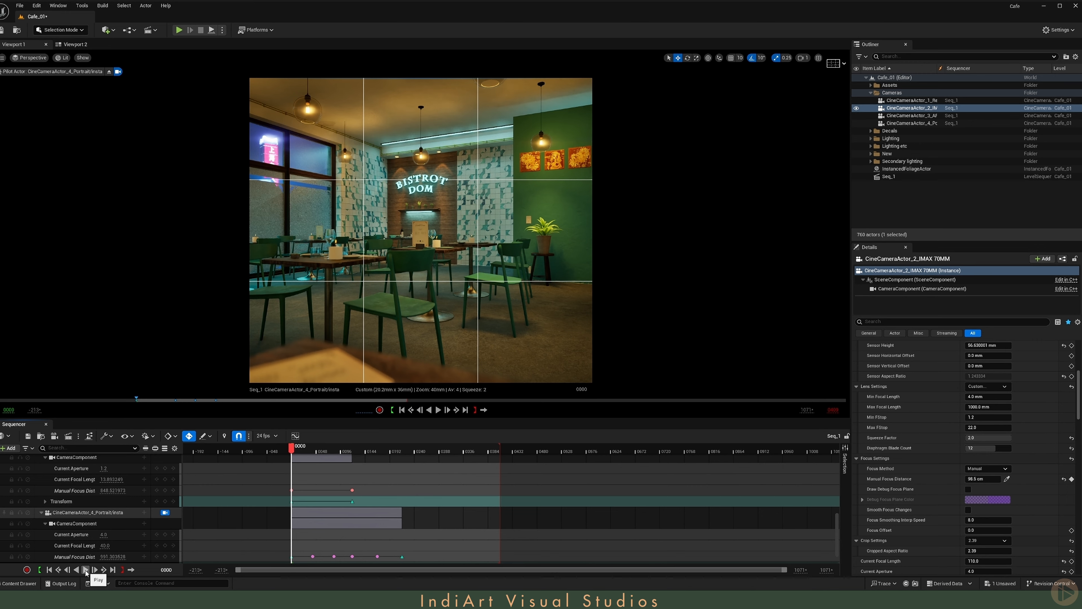
click(86, 570)
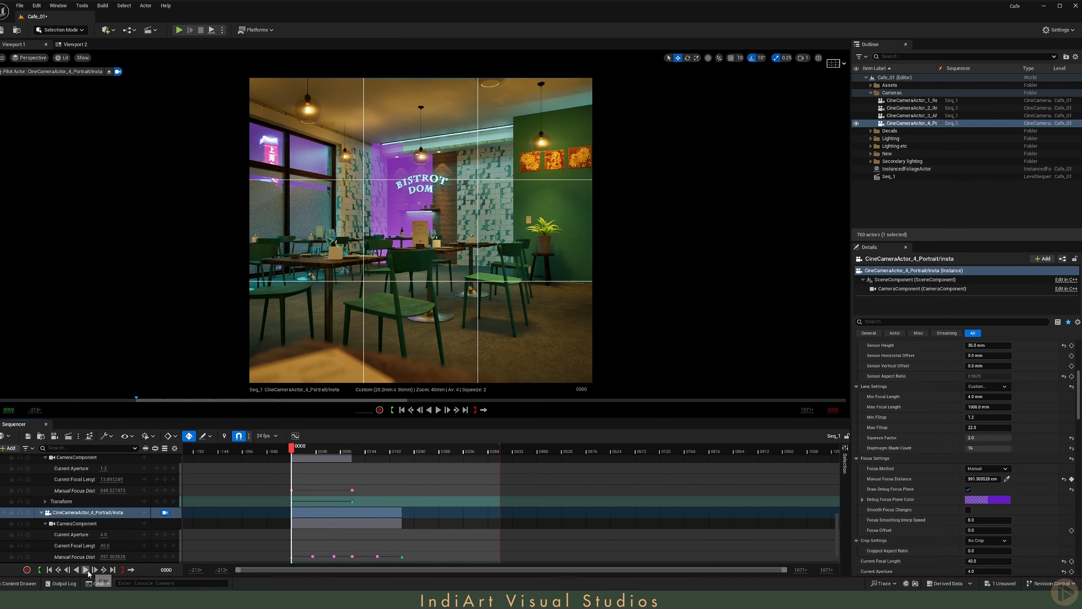
- With the debug focus plane drawn, play back the Portrait/Insta camera's focus pulls, jumping to its manual focus key near frame 41
click(87, 571)
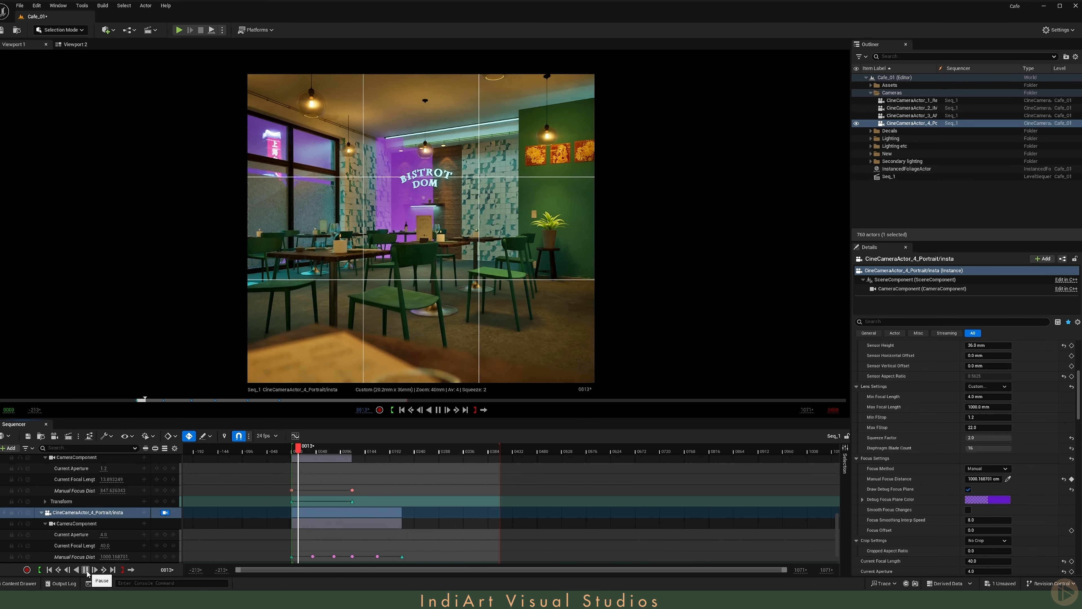
click(85, 569)
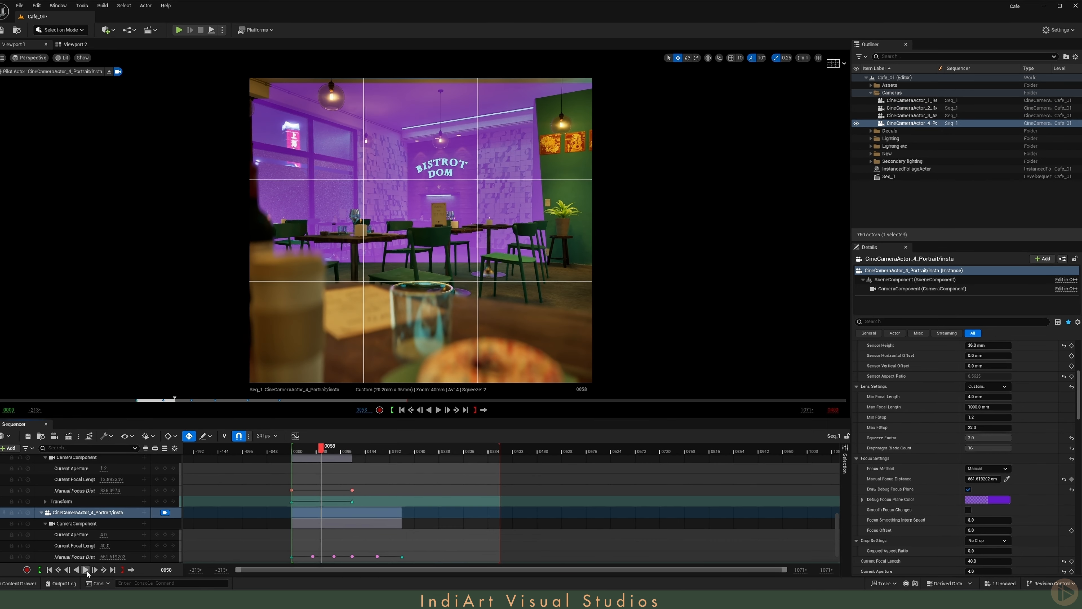
click(313, 555)
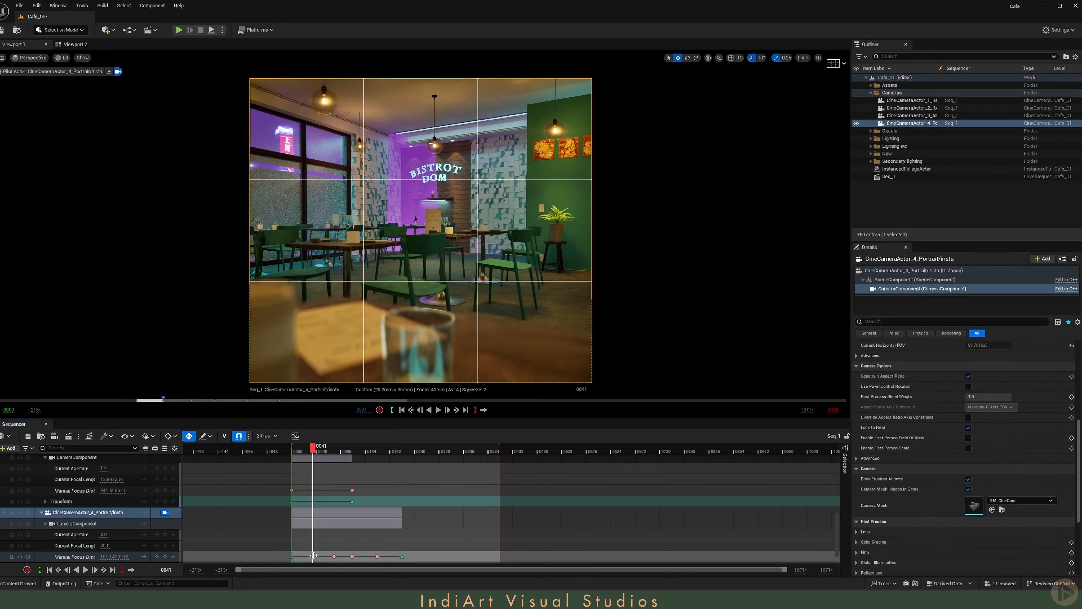
click(85, 570)
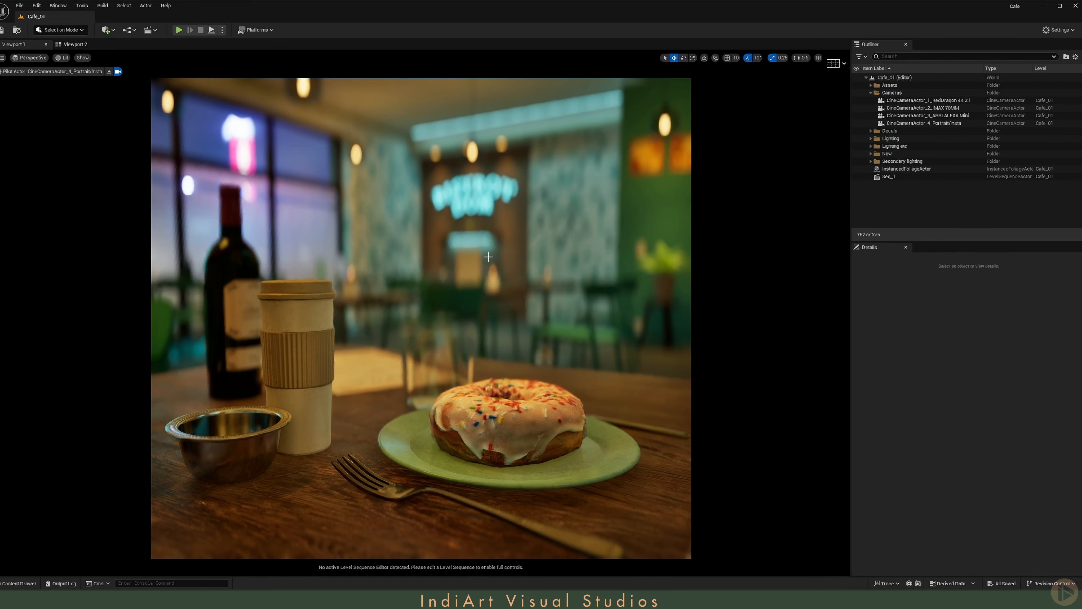
- Open the Seq_1 level sequence for editing and play it through the Portrait/Insta camera, pausing on the donut shot
click(150, 29)
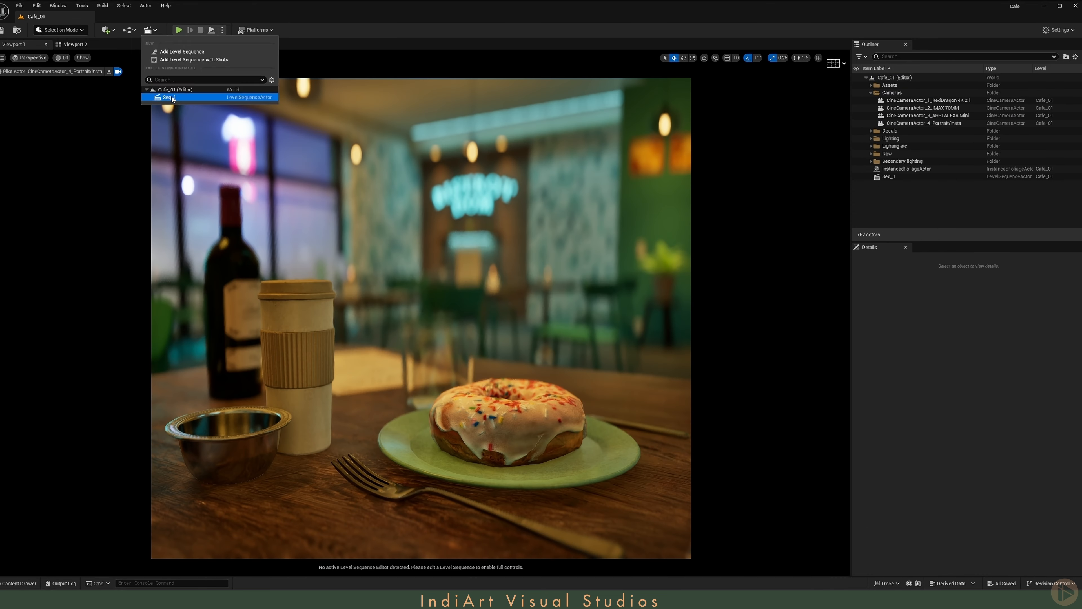
click(172, 97)
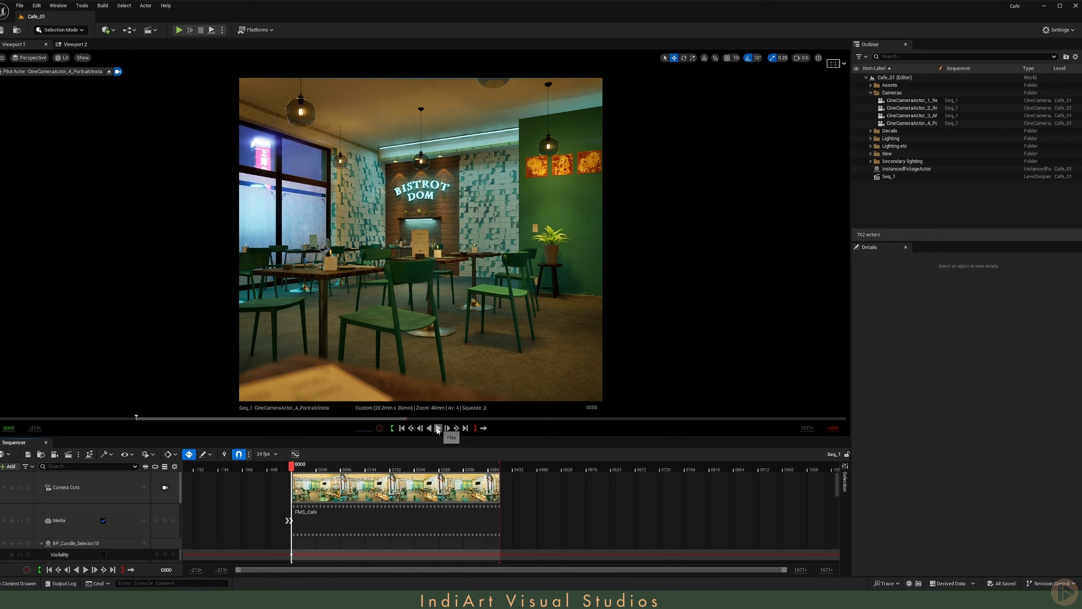
click(438, 428)
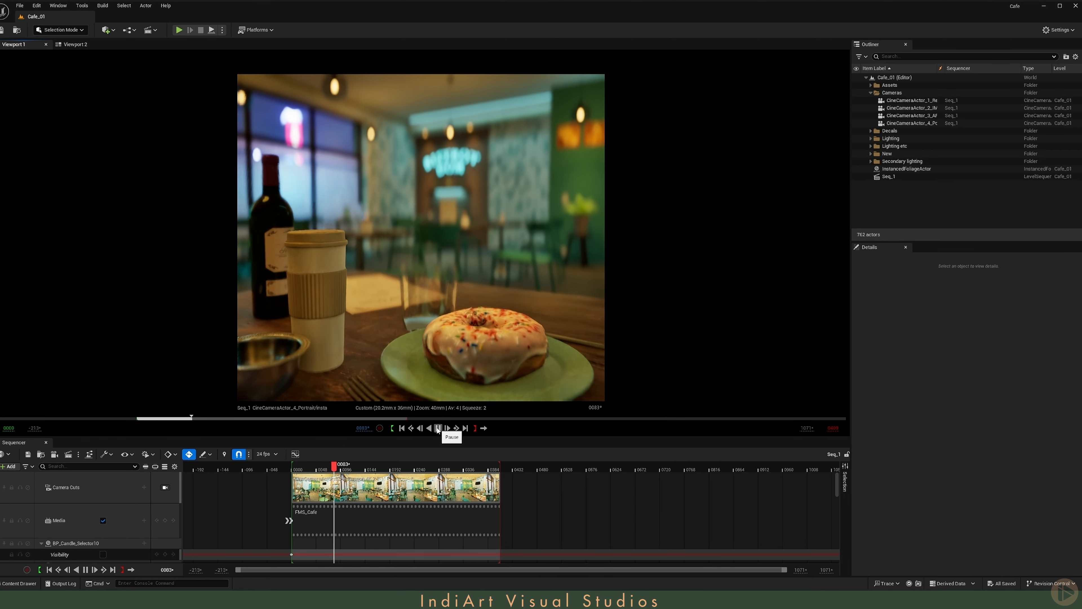
click(438, 428)
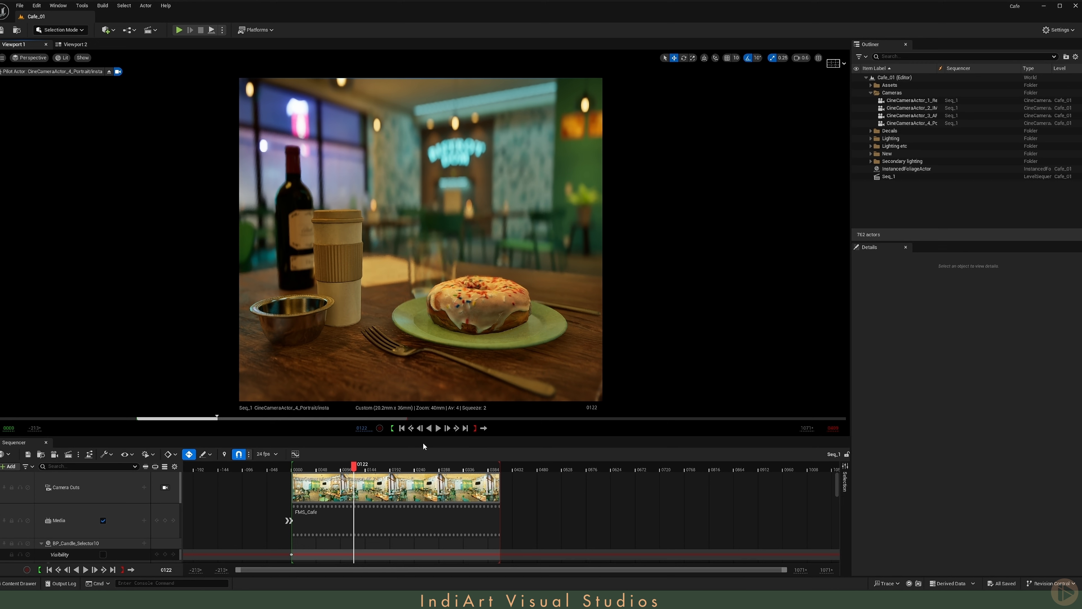
- Dock the Content Browser in the editor layout and open the MyStuff/Seq folder
click(4, 585)
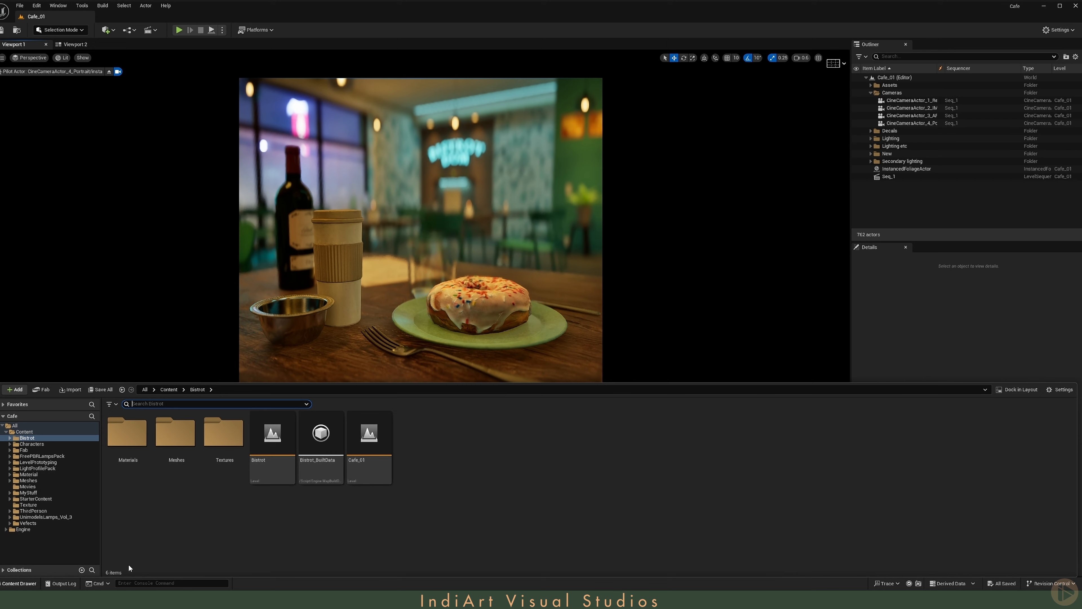
click(1016, 391)
click(976, 321)
scroll(37, 532, down, 2)
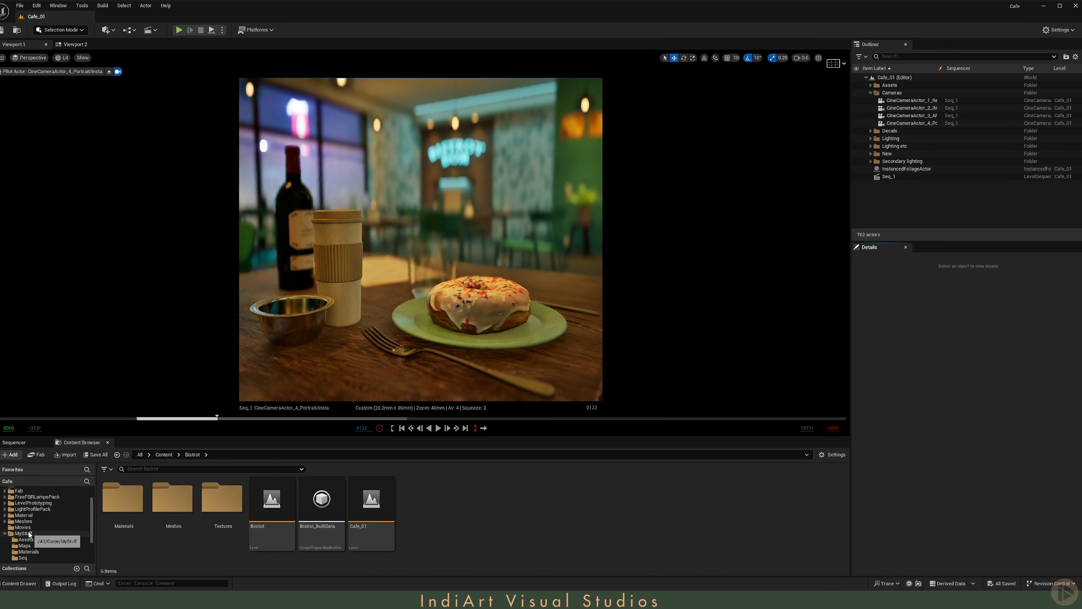
click(24, 533)
click(22, 557)
- Create a Blueprint Class in the Seq folder with CameraShakeBase as parent and name it BP_CameraShake_02
right_click(407, 527)
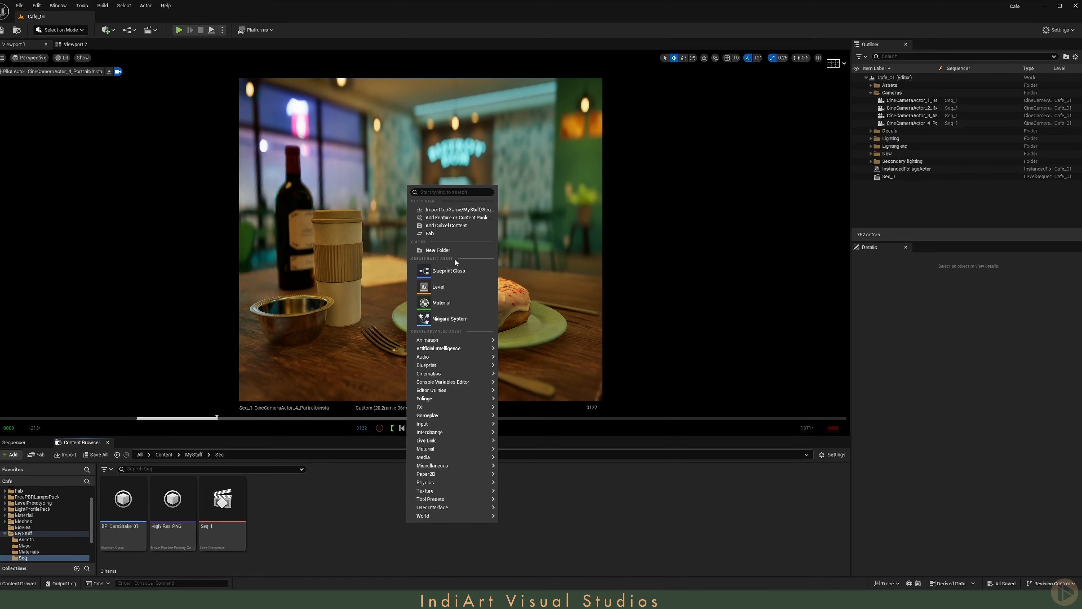
click(448, 270)
text(c)
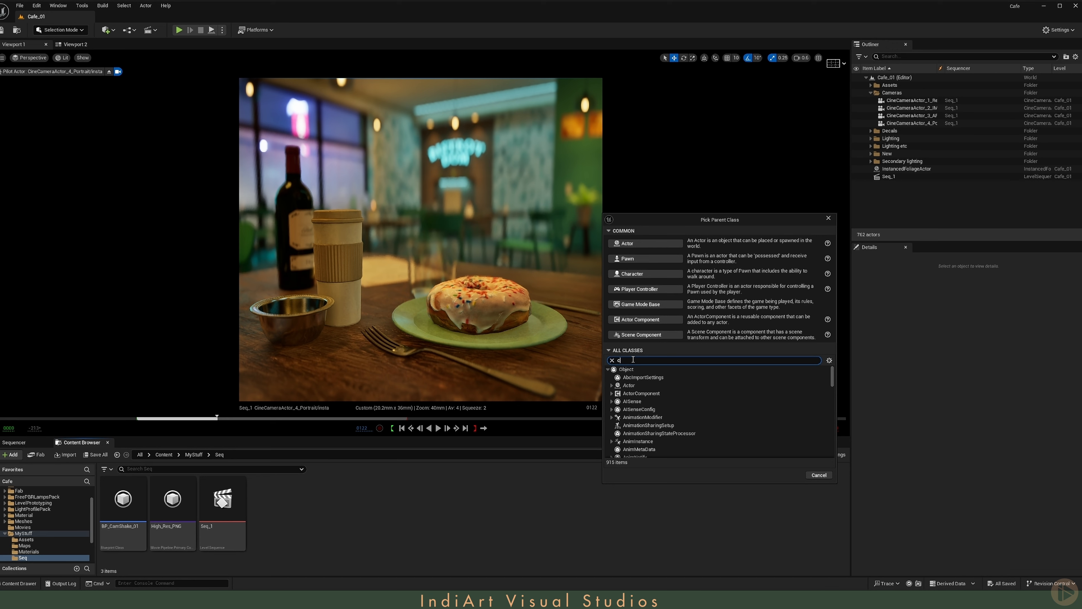
text(amera shake)
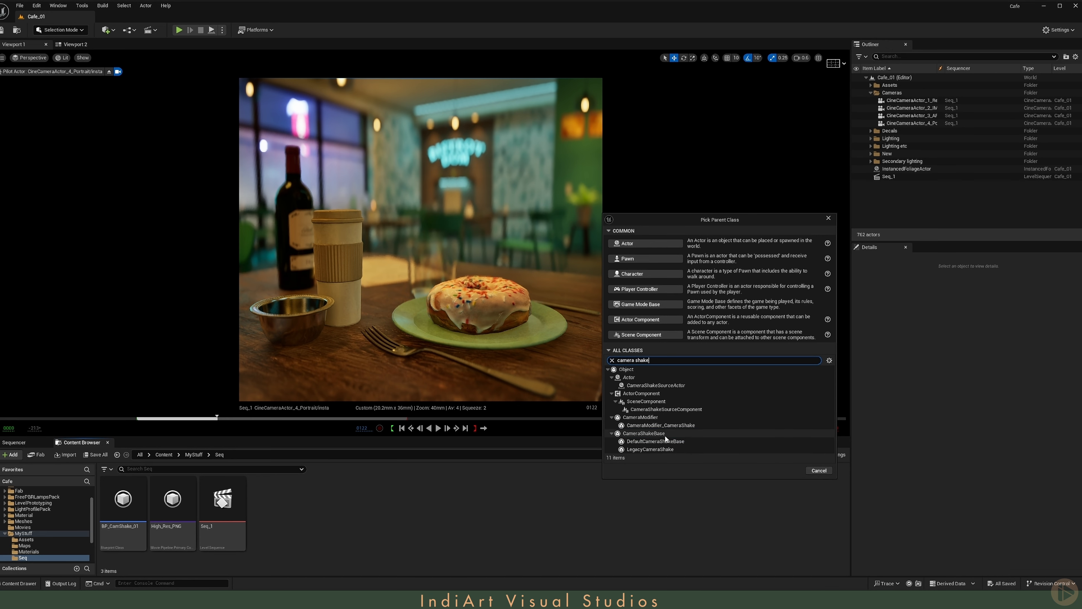
click(664, 434)
click(791, 474)
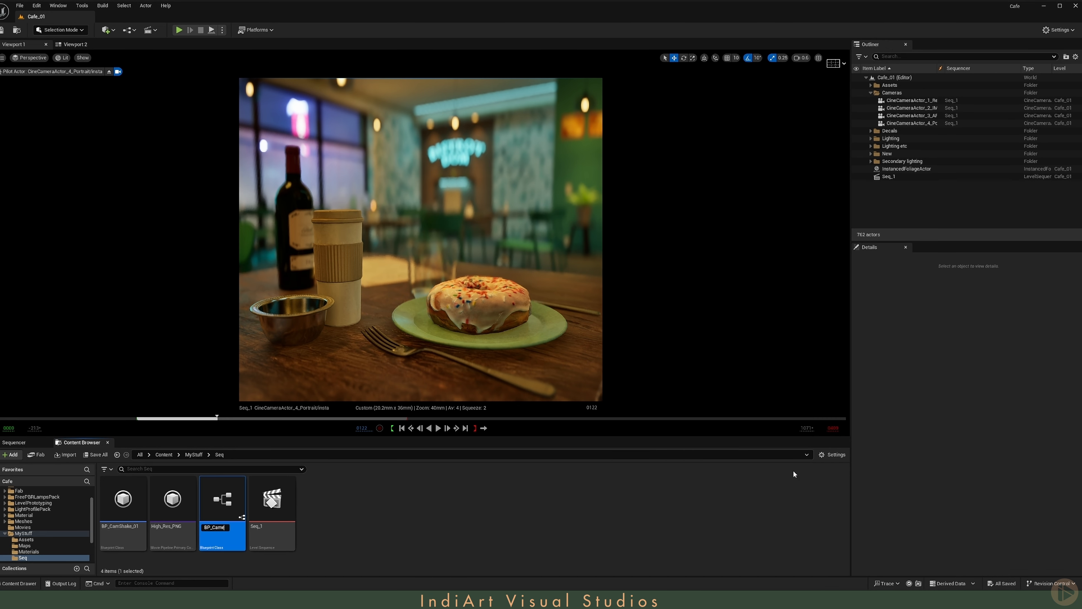
text(BP_CameraShake_02)
key(Return)
- Open BP_CameraShake_02 in its class defaults view and set Root Shake Pattern to Perlin Noise Camera Shake Pattern
double_click(130, 513)
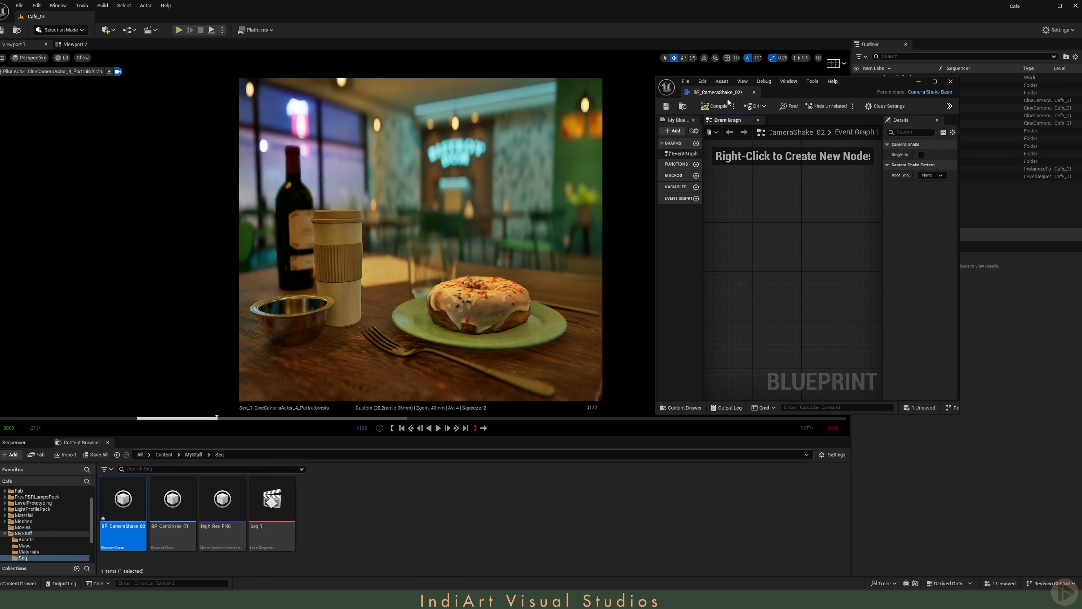
drag(730, 94, 730, 95)
double_click(133, 501)
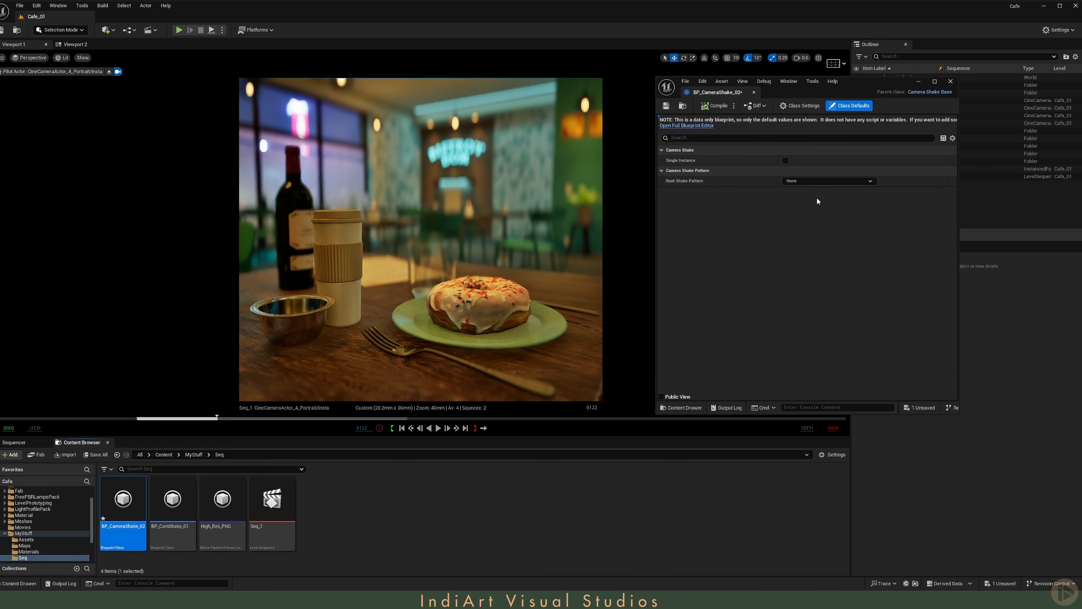
click(862, 183)
click(831, 215)
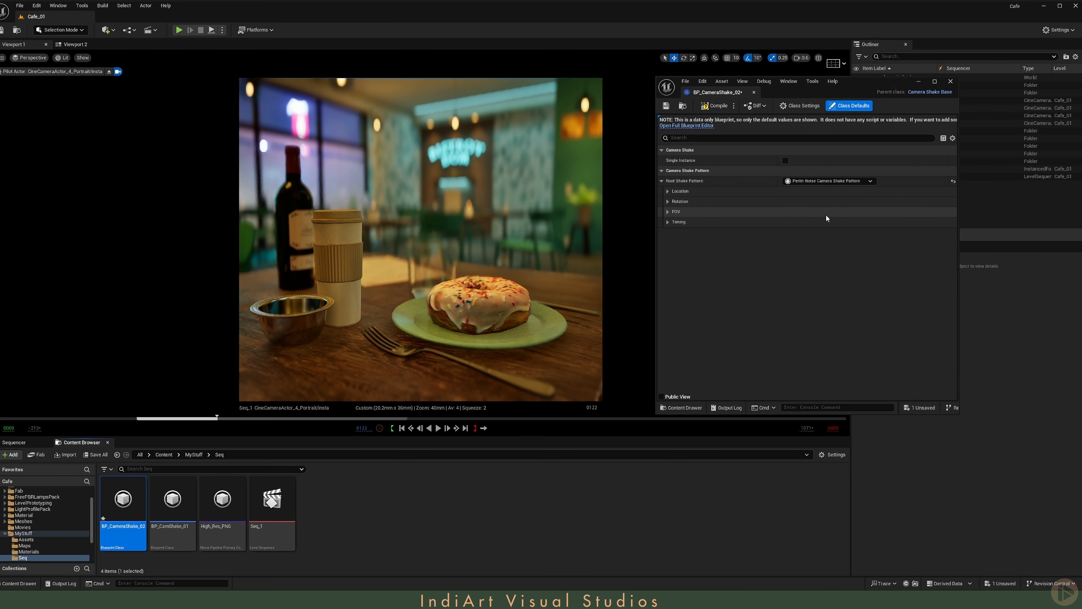
- Expand the Location, Rotation and Timing settings of the Perlin noise shake pattern to review their parameters
click(667, 191)
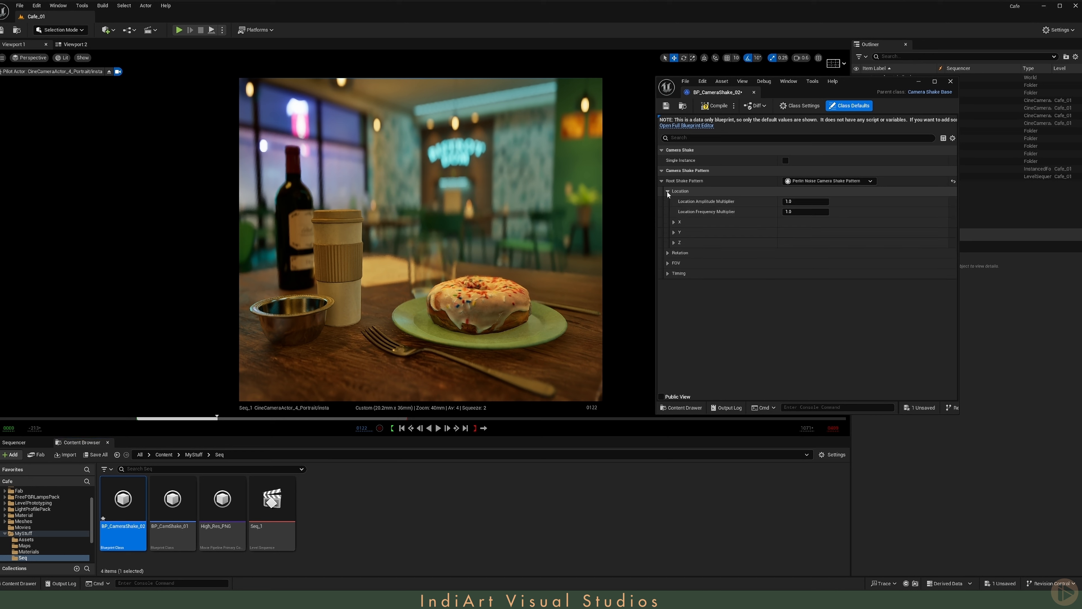
click(667, 252)
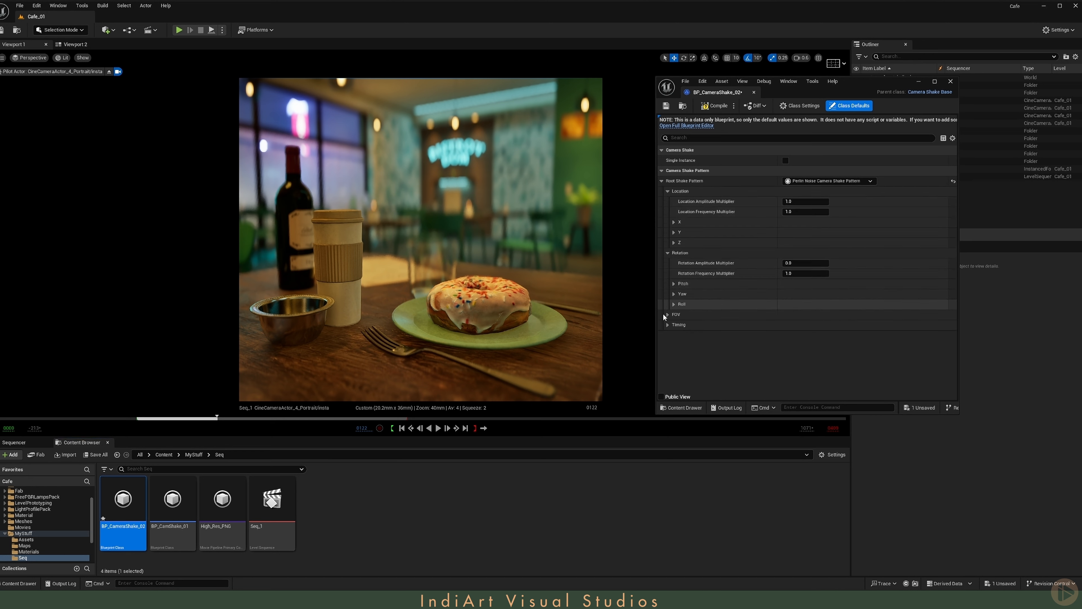
click(666, 315)
click(667, 314)
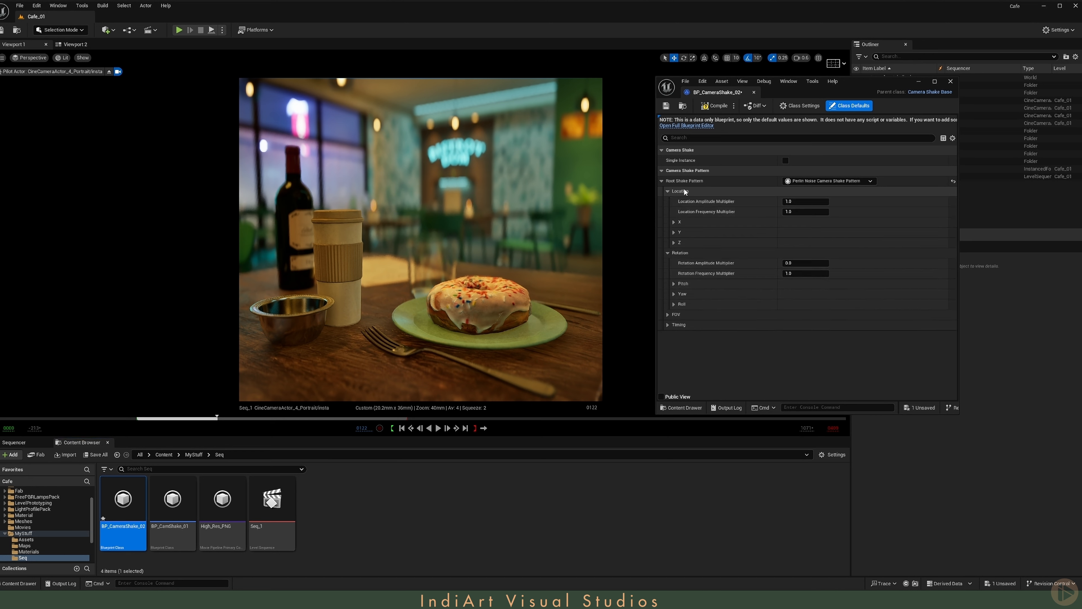
click(668, 325)
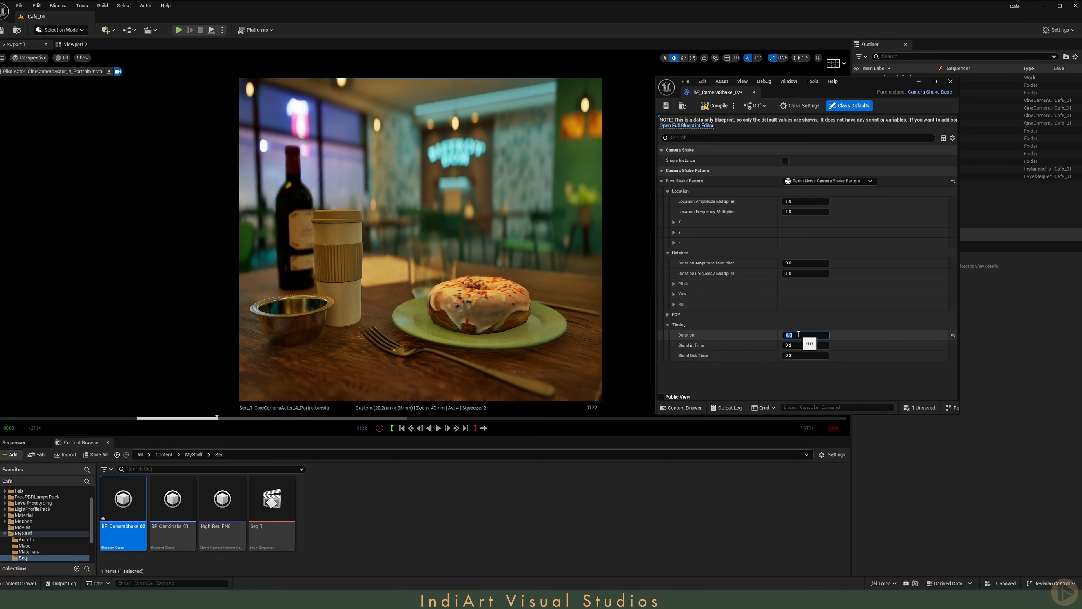
- Close the shake Blueprint window, show Viewport 2 in Unlit mode facing the café table, and select the Portrait/Insta cine camera
click(72, 45)
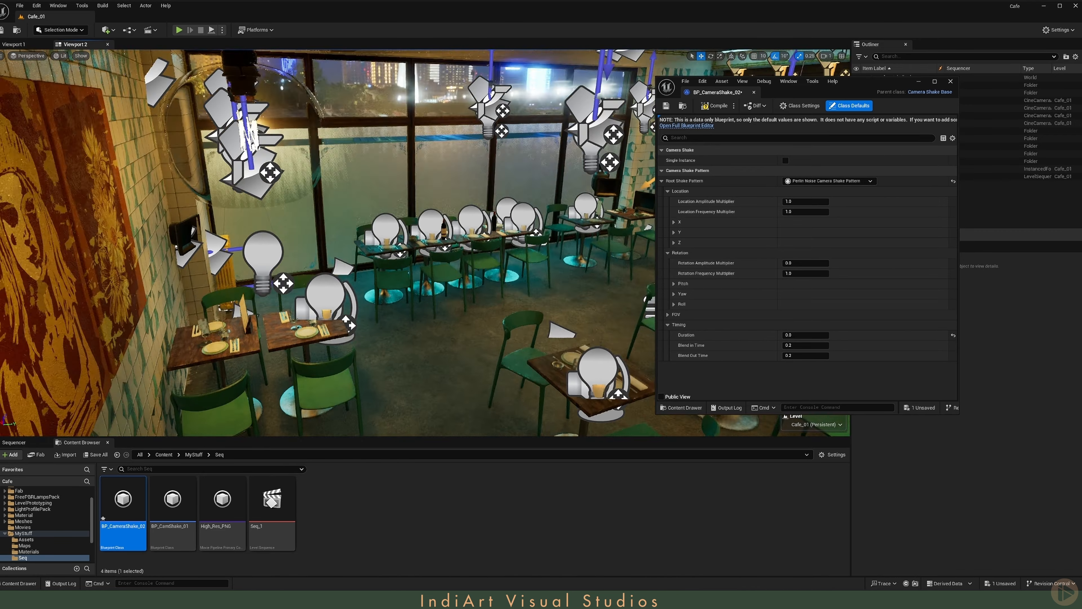
right_drag(426, 243, 307, 239)
click(348, 207)
click(951, 82)
right_drag(469, 239, 435, 230)
key(alt+3)
click(916, 202)
click(912, 123)
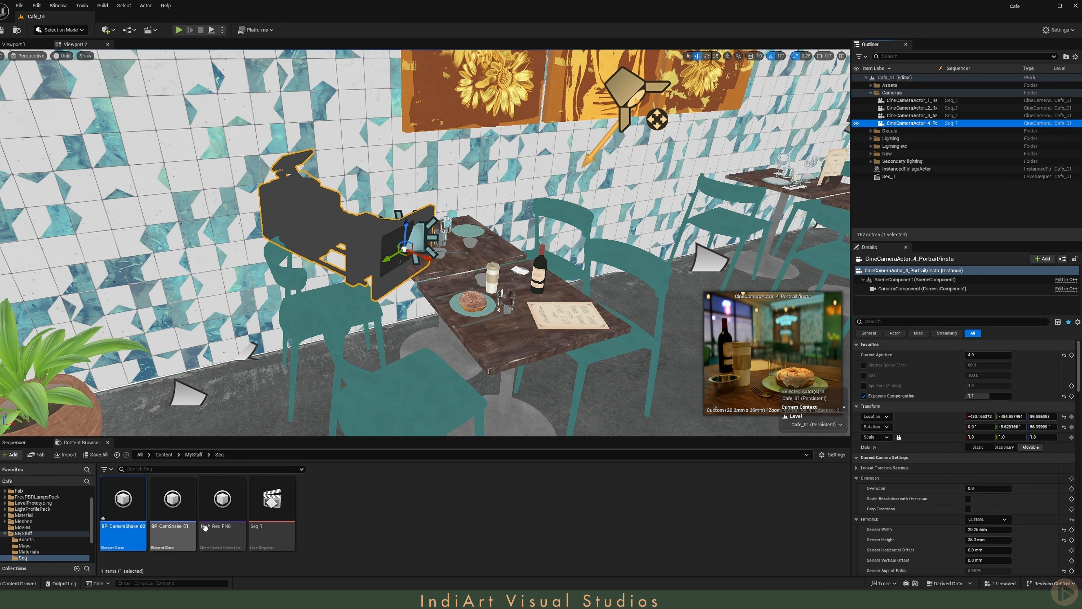
- Open BP_CamShake_01 and examine its location and rotation amplitude, frequency and timing values
double_click(172, 500)
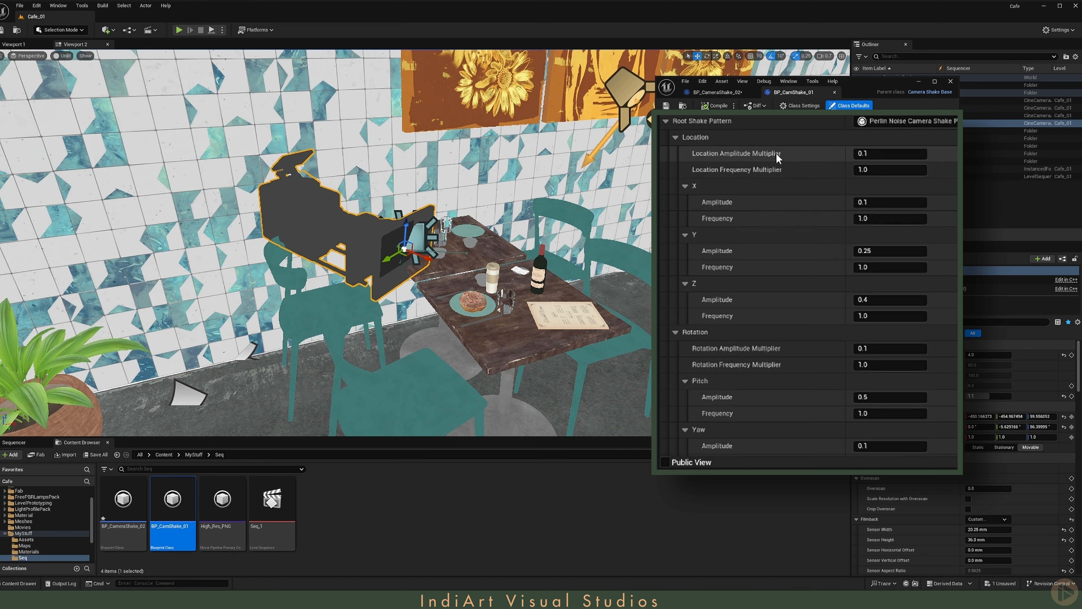
scroll(766, 376, down, 3)
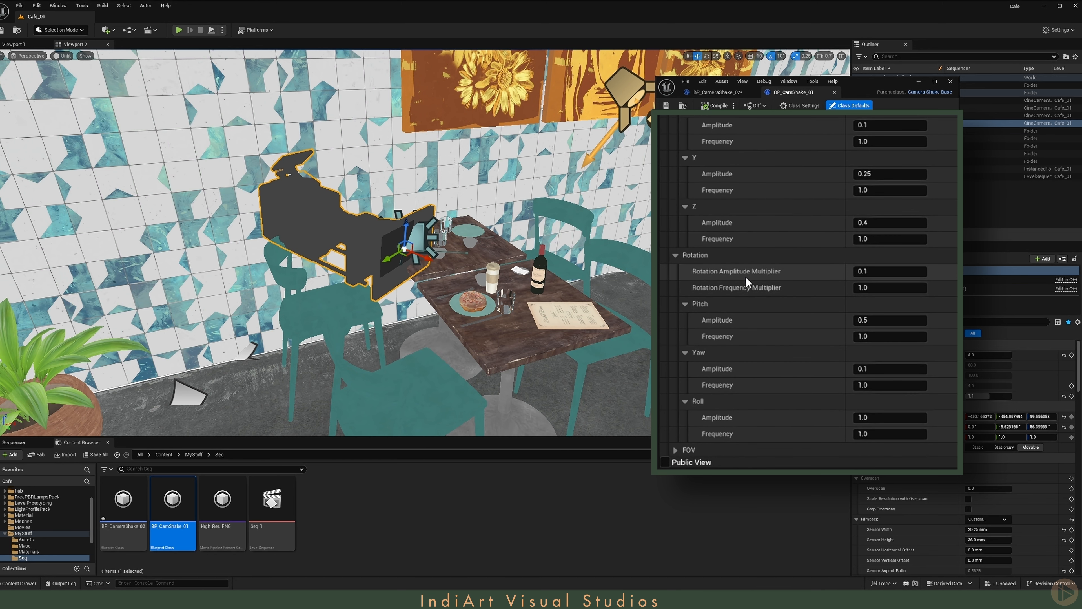
scroll(747, 280, down, 2)
- Reveal the Portrait/Insta camera's Transform rotation channels in the sequence and activate the Rotate tool on the camera
click(15, 444)
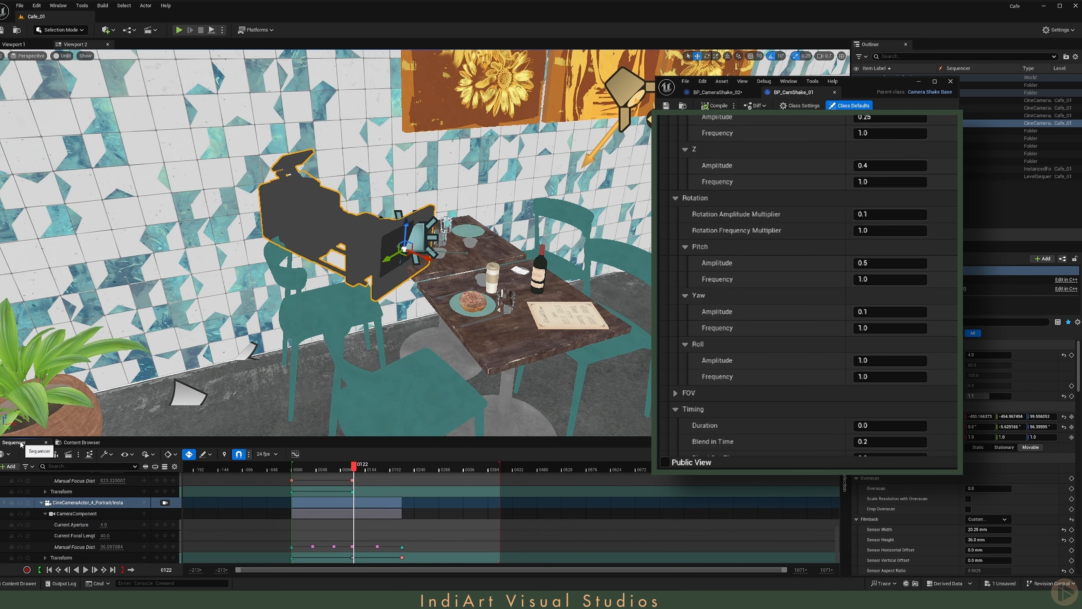
click(50, 546)
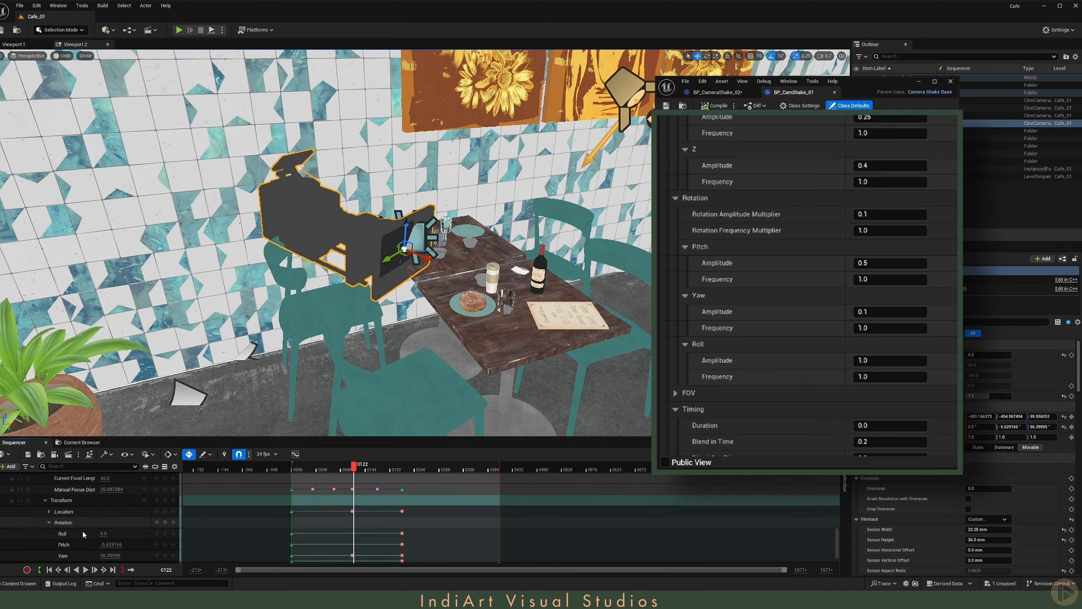
scroll(85, 529, down, 1)
key(e)
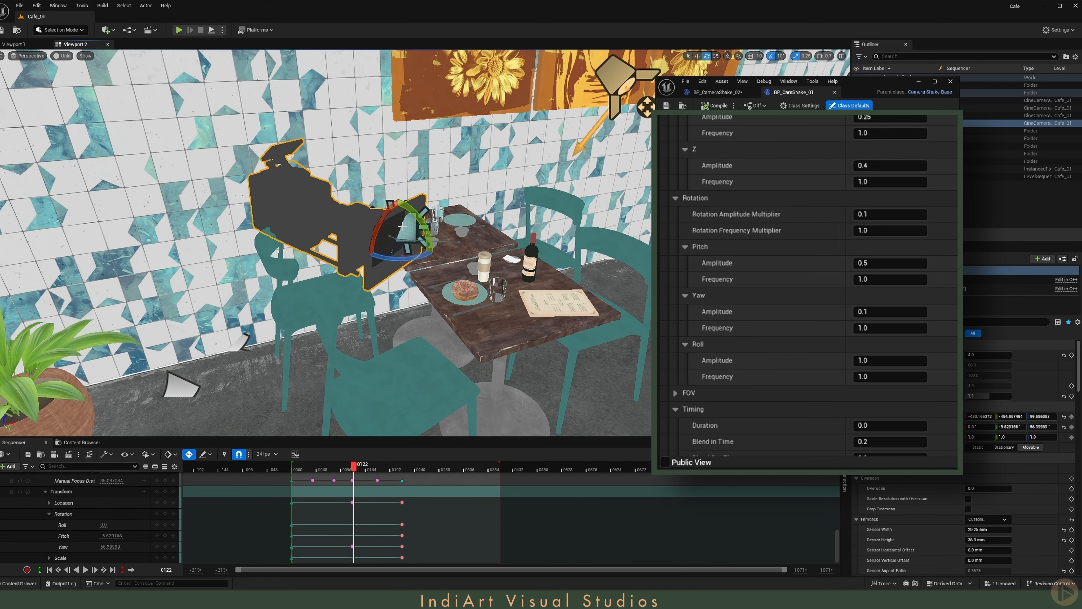
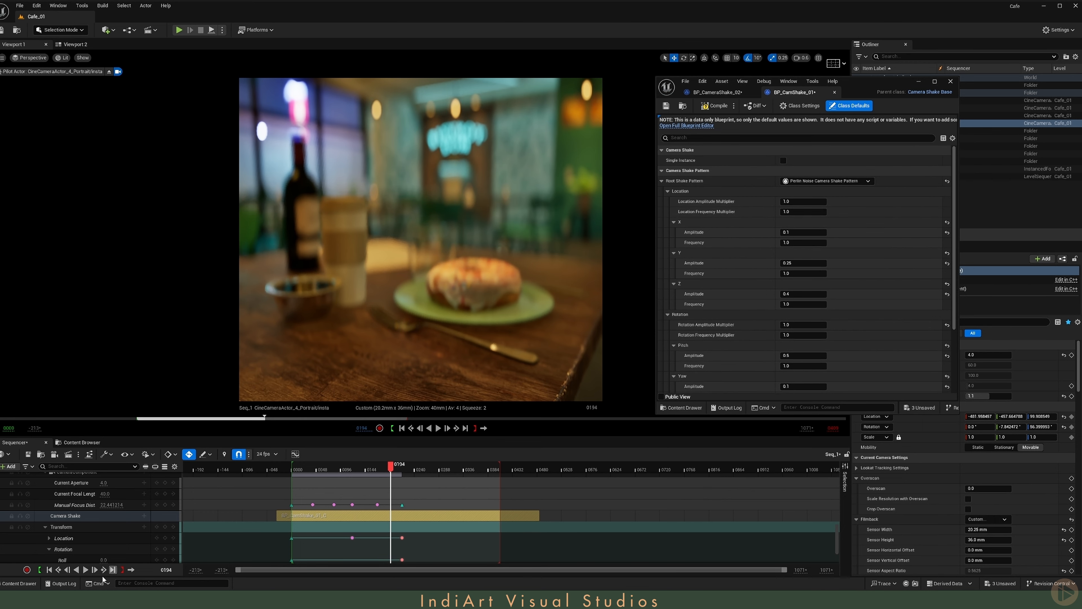
- Play Seq_1 from the start to review the Portrait/Insta camera's shake, then stop and rewind to frame 0
click(50, 571)
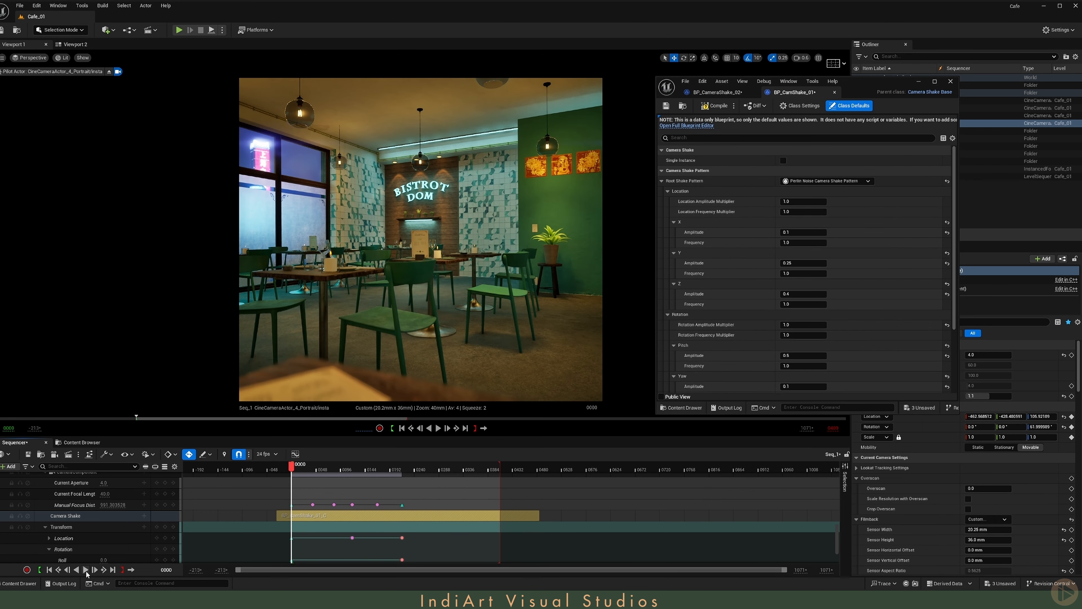
click(86, 573)
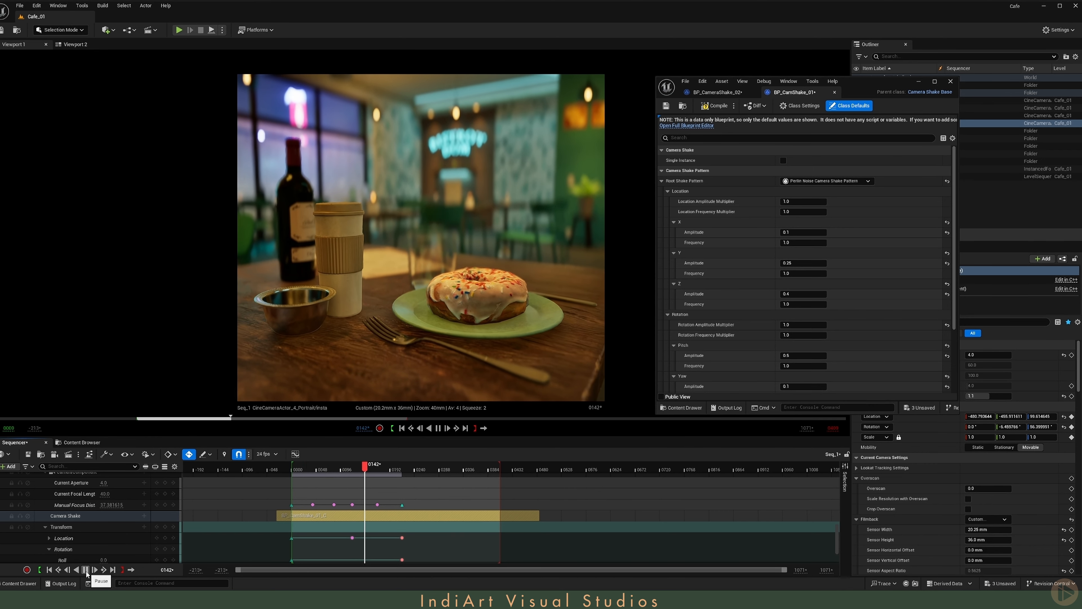
click(86, 570)
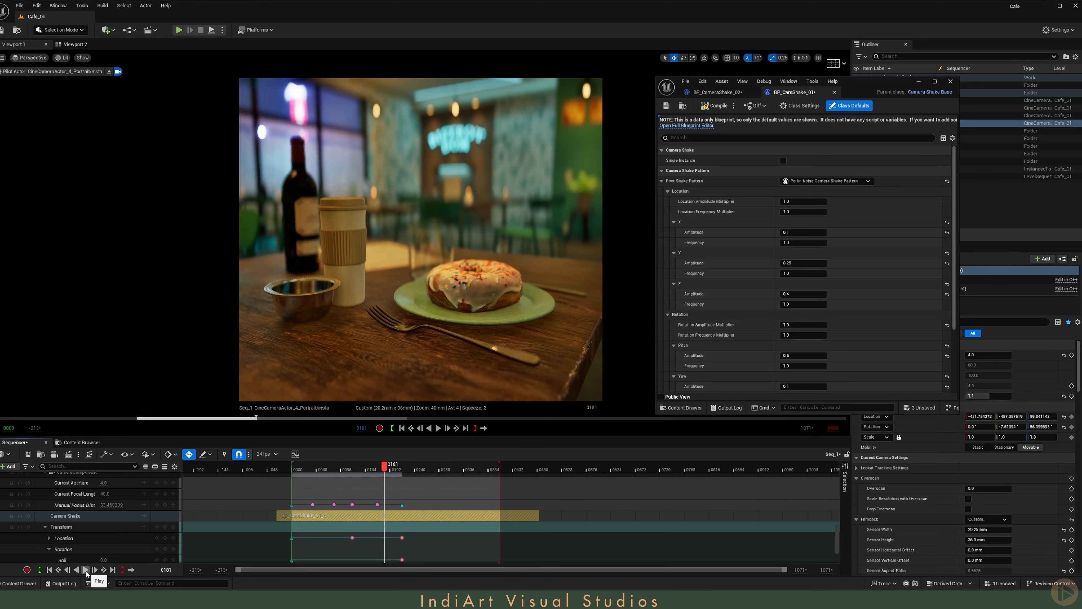
click(50, 571)
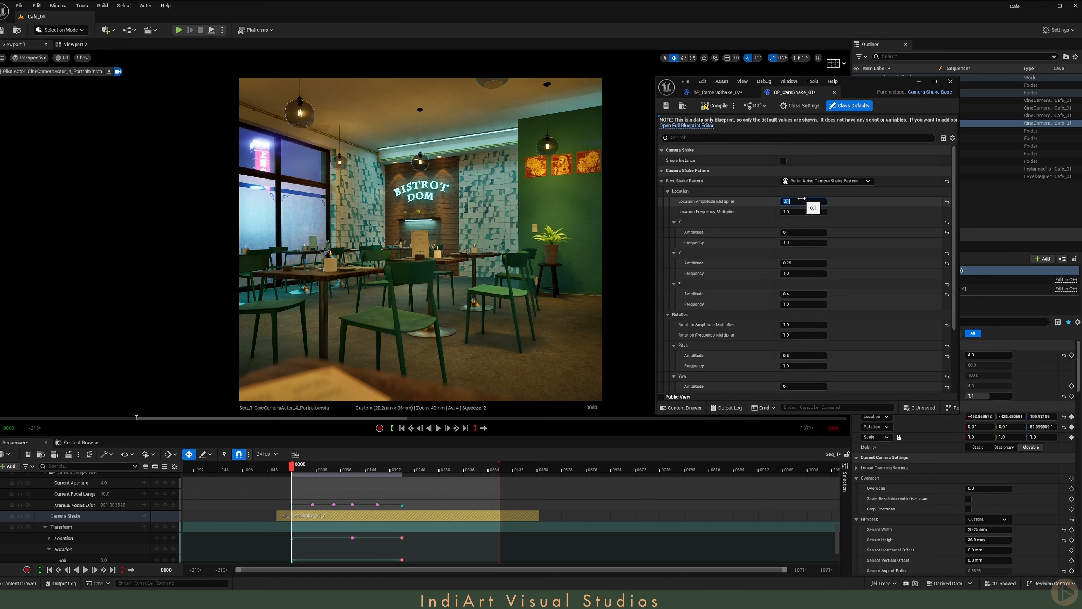
- Set the Location Amplitude Multiplier of BP_CamShake_01 to 0.1 and bring its remaining rotation and timing settings into view
click(748, 204)
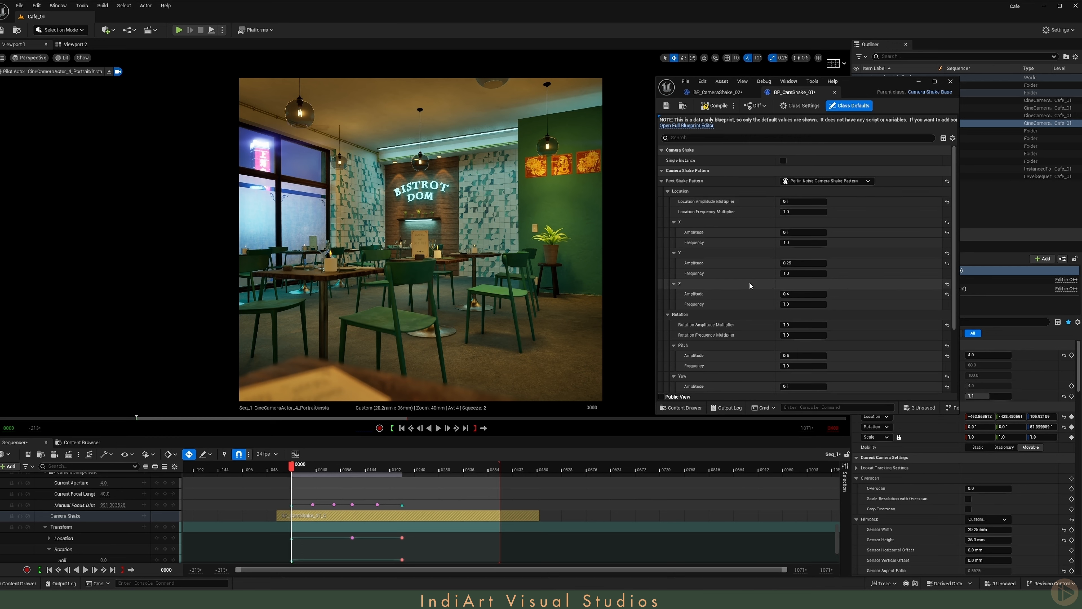
scroll(749, 283, down, 2)
scroll(750, 283, down, 2)
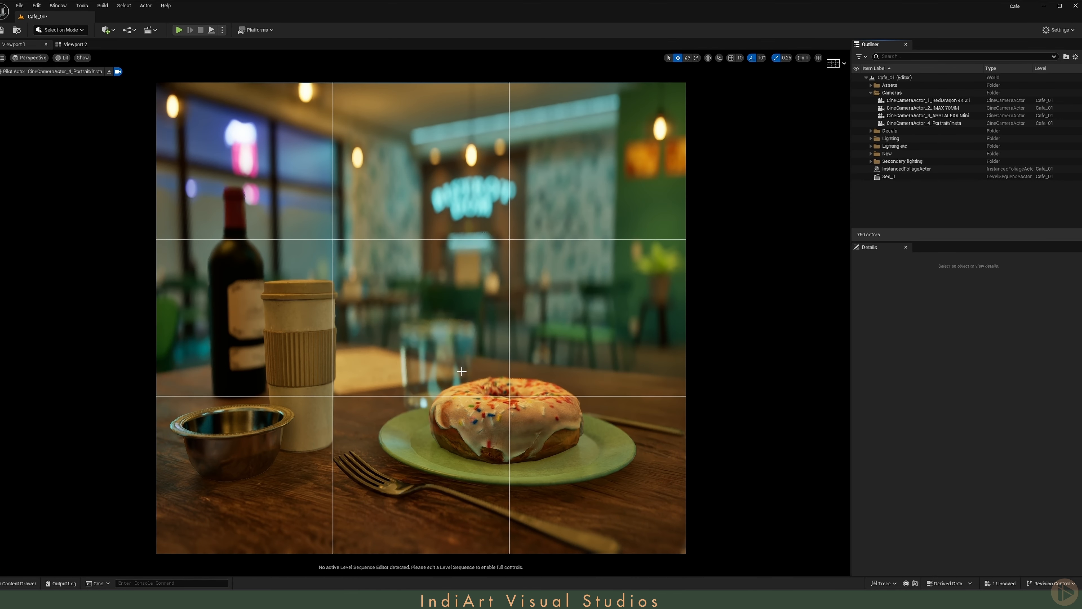
- Compare the donut shot with RectLight7 and SpotLight9 hidden, and inspect both lights' placement around the café table
click(871, 161)
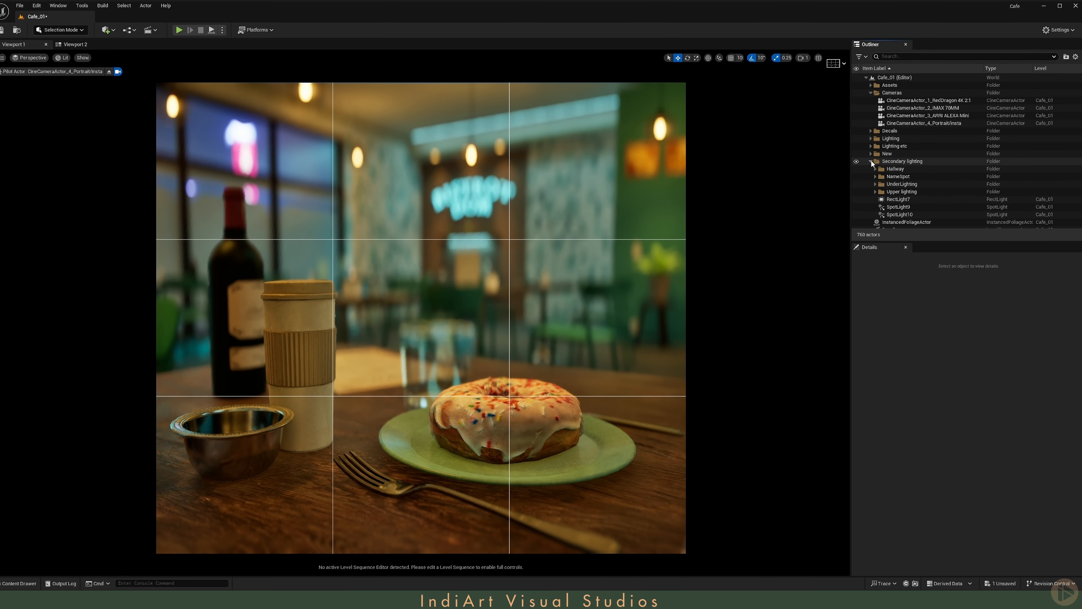
click(856, 199)
click(856, 207)
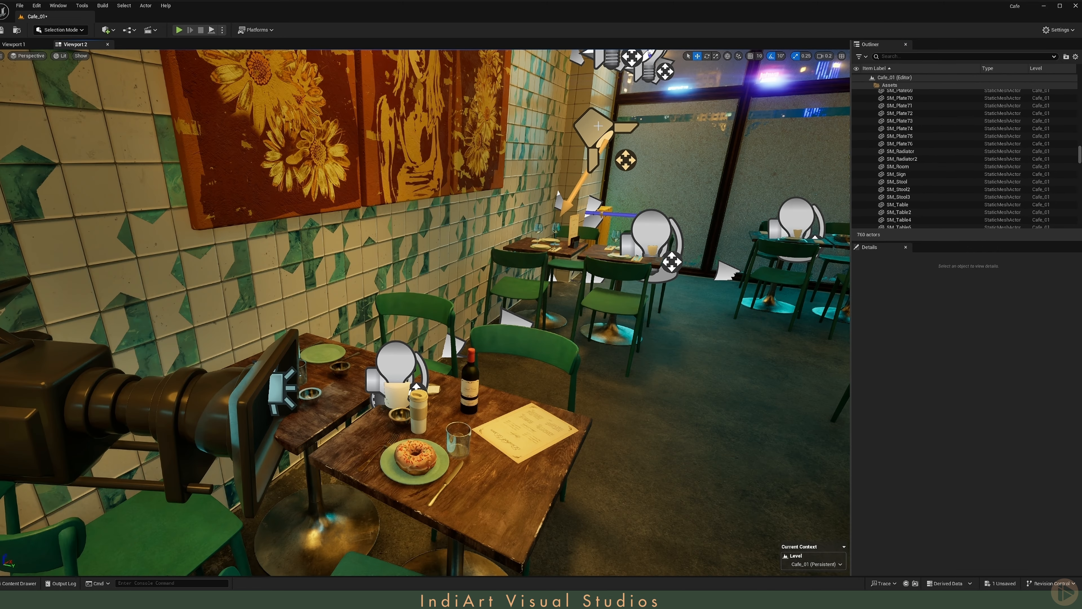
click(600, 126)
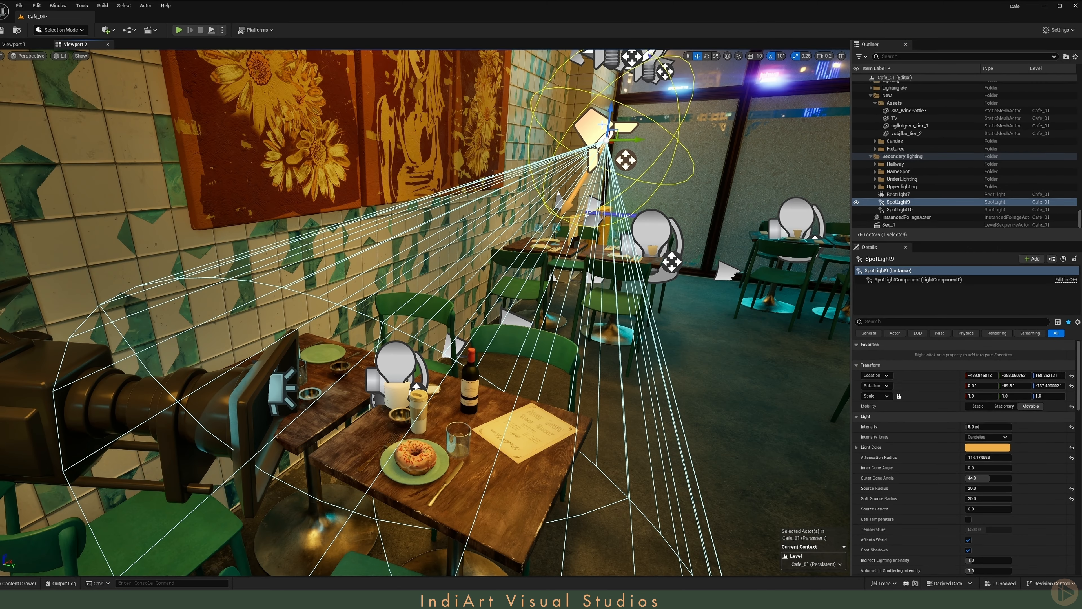
click(279, 388)
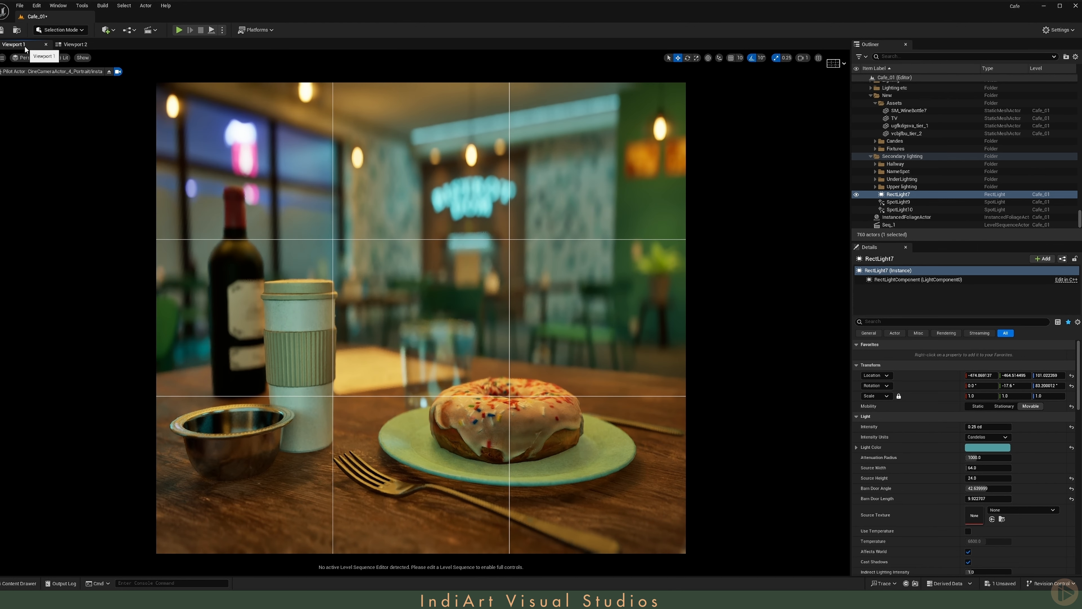
- Restrict RectLight7 to lighting channel 1 by enabling Channel 1 and disabling Channel 0
ctrl+click(897, 203)
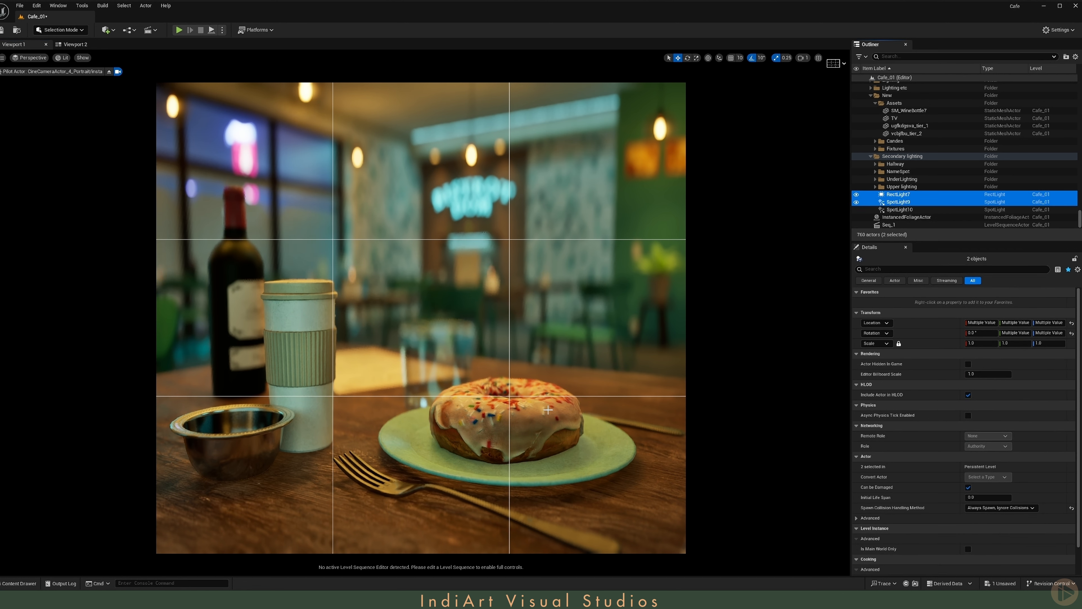
click(896, 196)
click(892, 322)
text(chan)
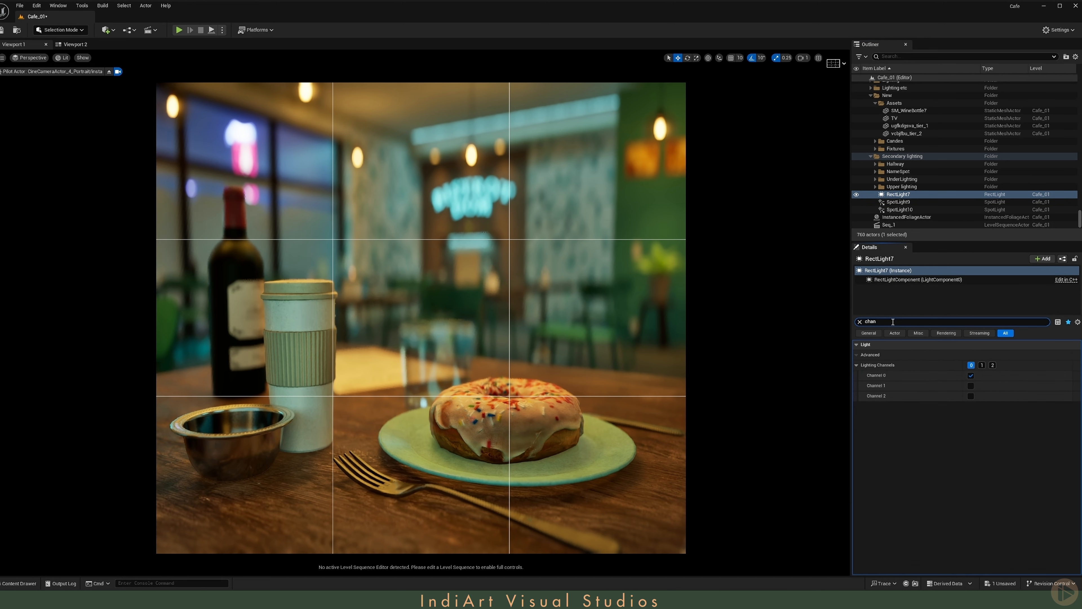
click(971, 385)
click(971, 376)
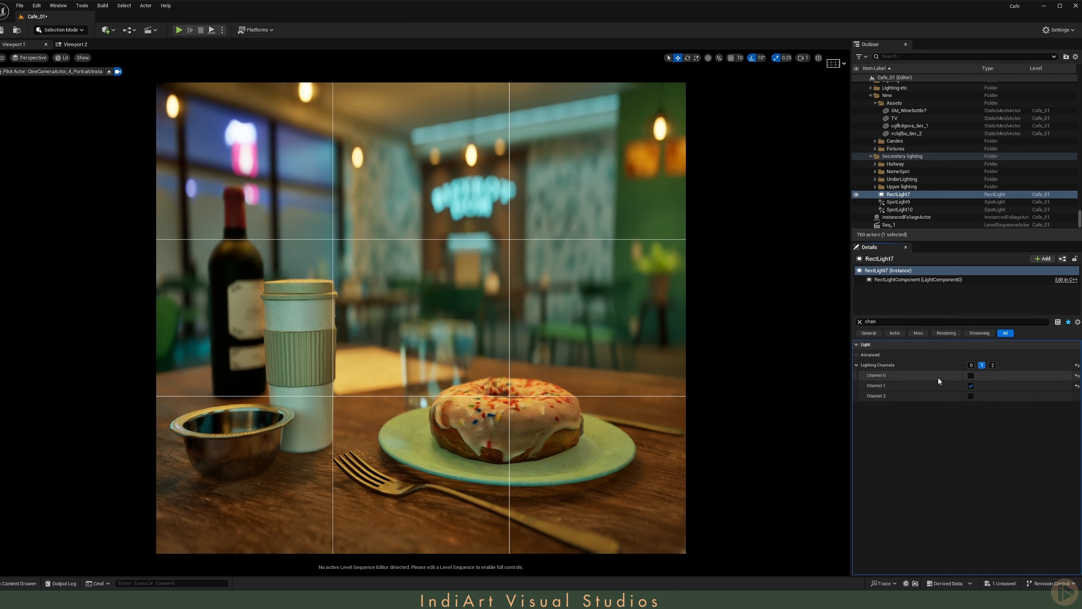
- Restrict SpotLight9 to lighting channel 1 and enable Channel 1 on the donut mesh alongside Channel 0
click(898, 202)
click(971, 386)
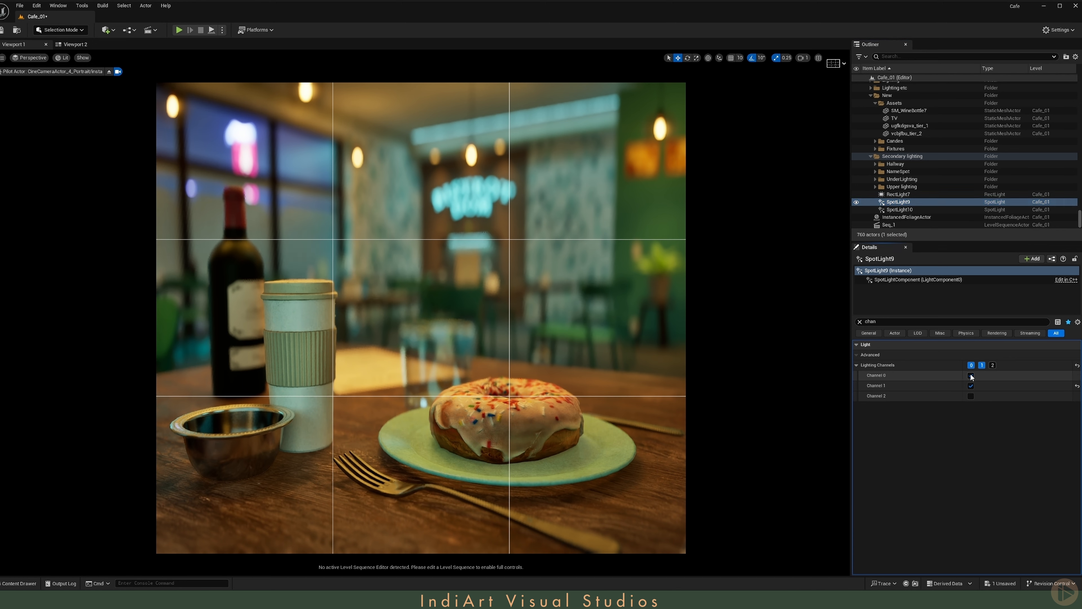
click(472, 425)
click(971, 427)
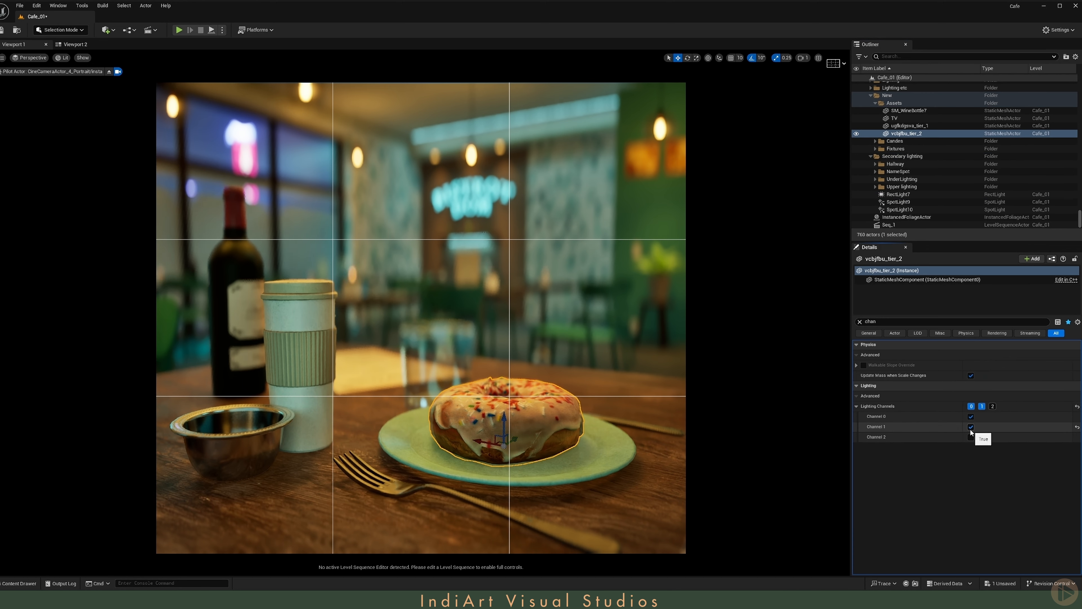
- Turn off Allow MegaLights for SpotLight9 and RectLight7 so their lighting channels take effect
click(905, 196)
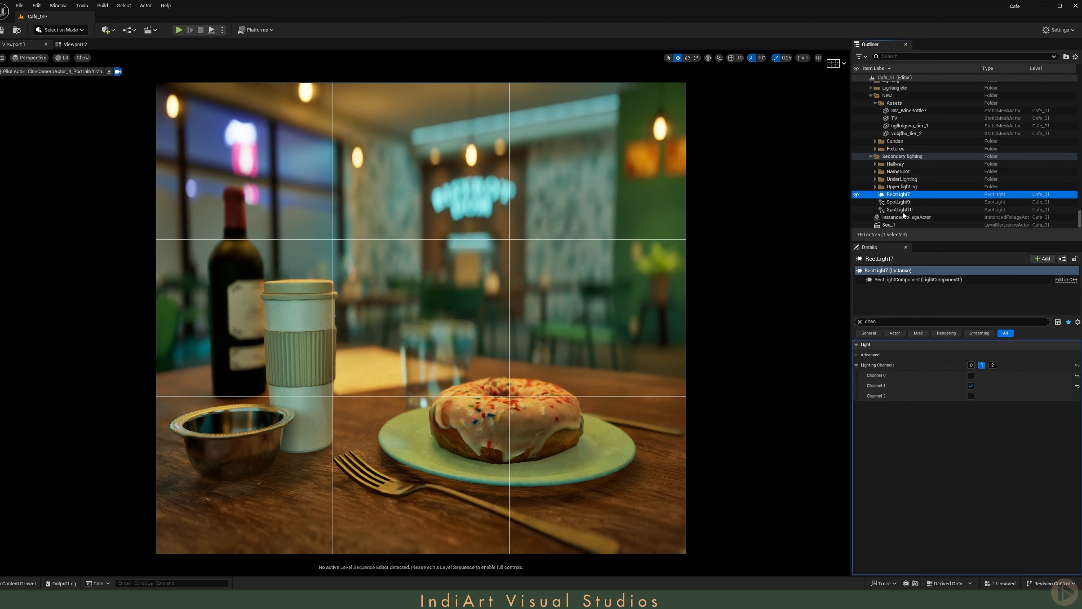
click(894, 201)
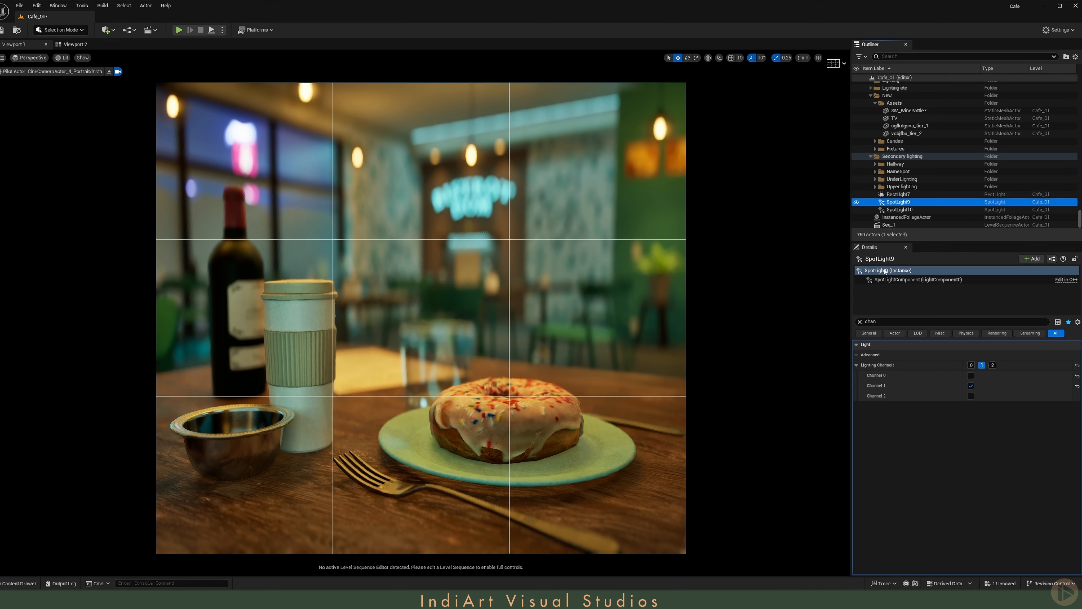
click(883, 323)
text(mega)
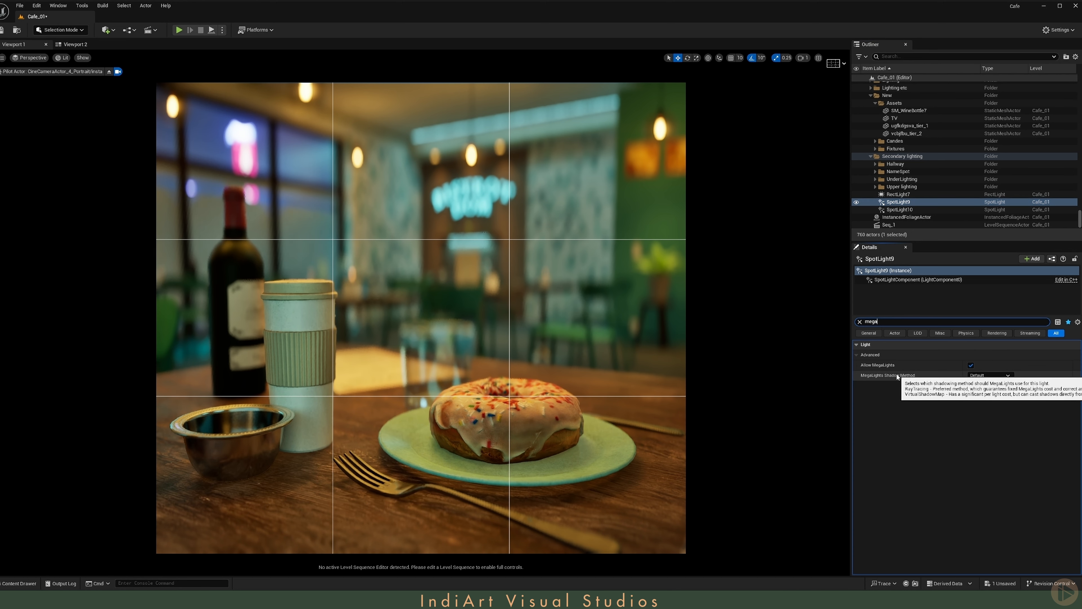
click(971, 365)
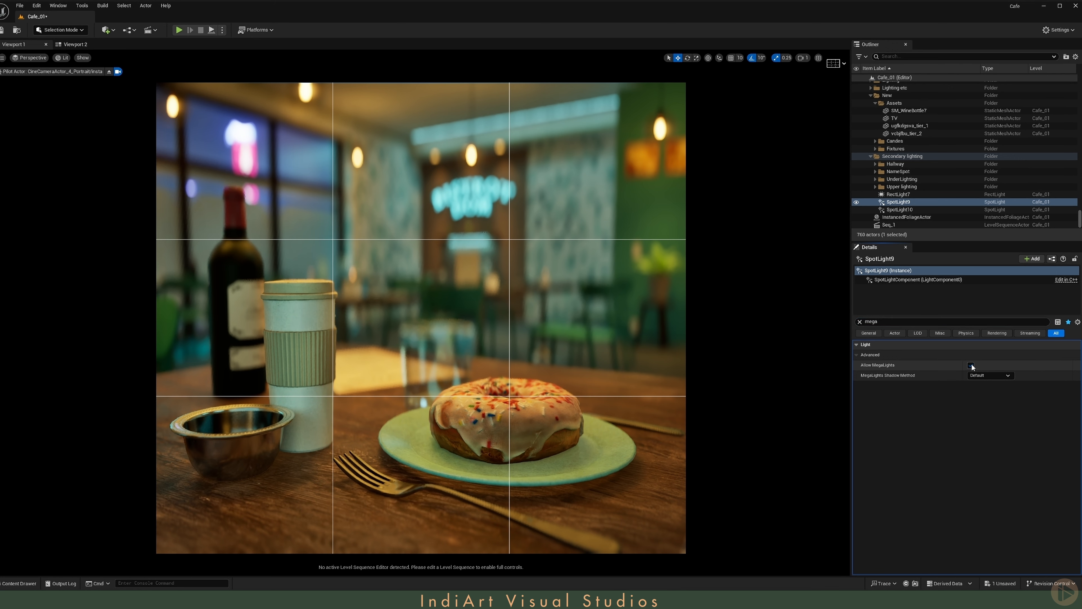
click(898, 194)
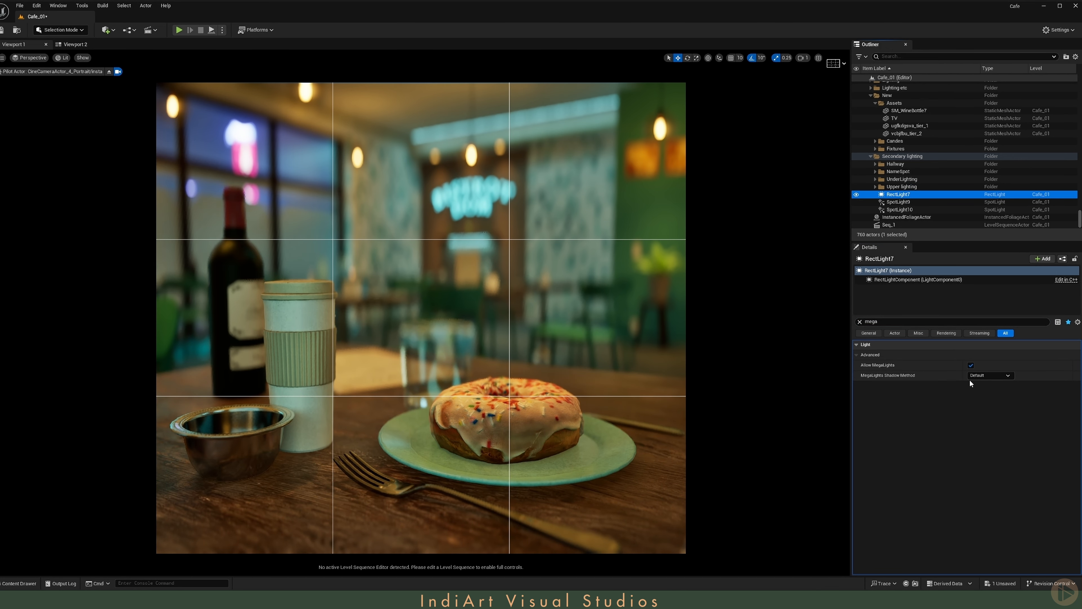
click(971, 365)
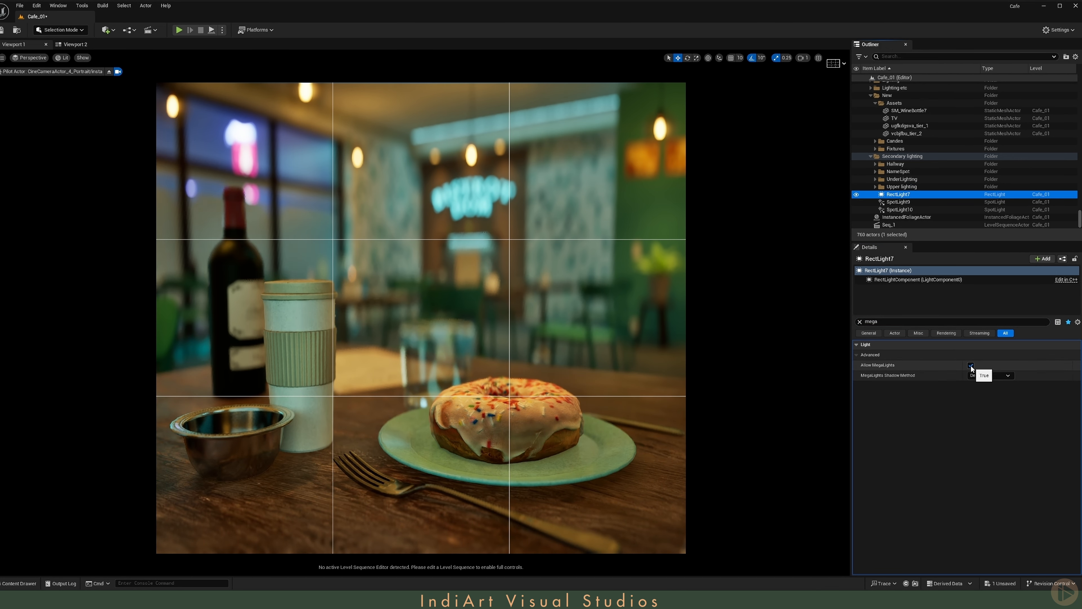
ctrl+click(912, 203)
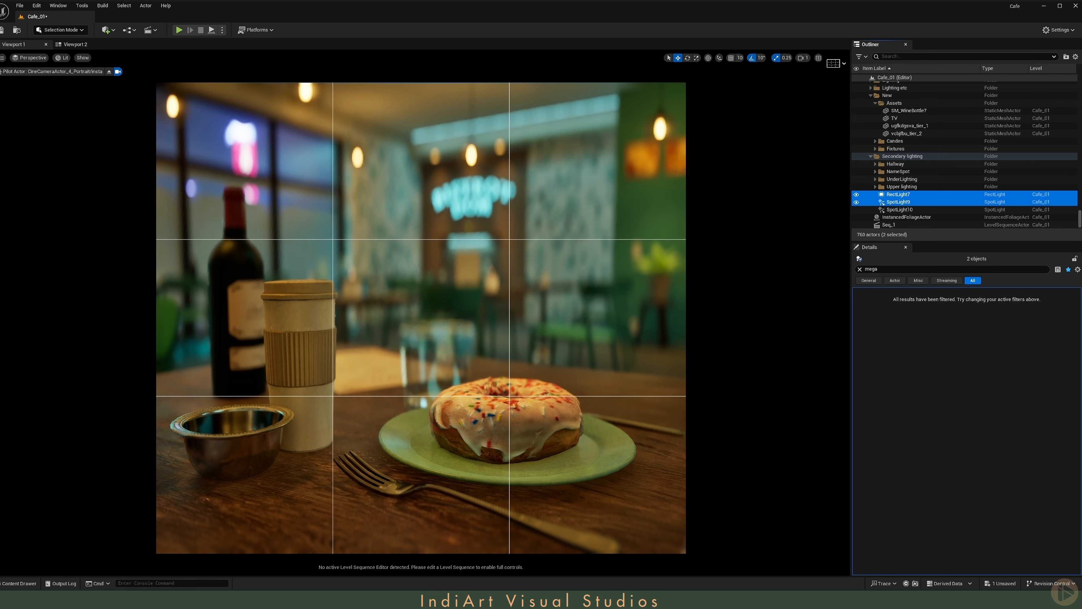
- Set Roughness Strength to 0.25 in the M_WineBottle material of SM_WineBottle7, save the material and close its editor
click(908, 110)
click(860, 322)
double_click(974, 473)
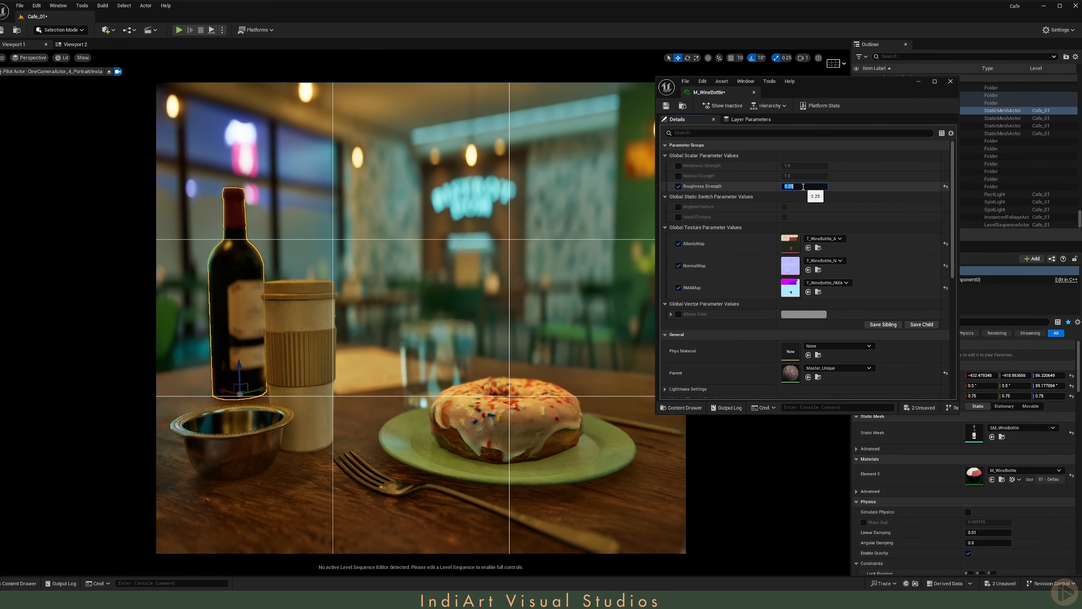
key(Return)
click(666, 105)
click(951, 81)
- Through the CineCameraActor_2_IMAX 70MM view, check SpotLight10's lighting channels and save the level
click(31, 58)
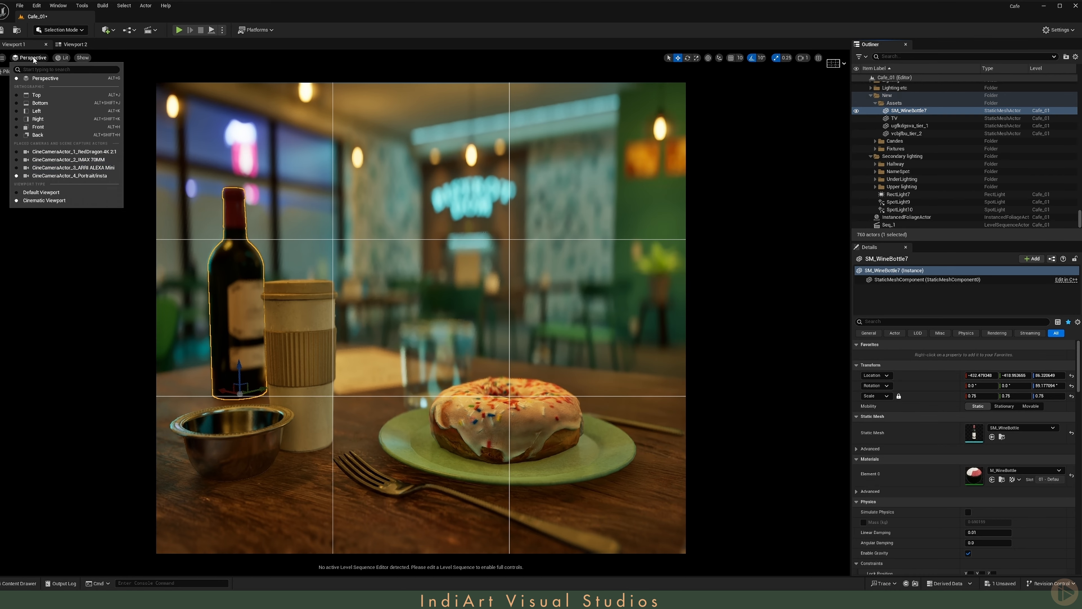
click(68, 160)
click(899, 210)
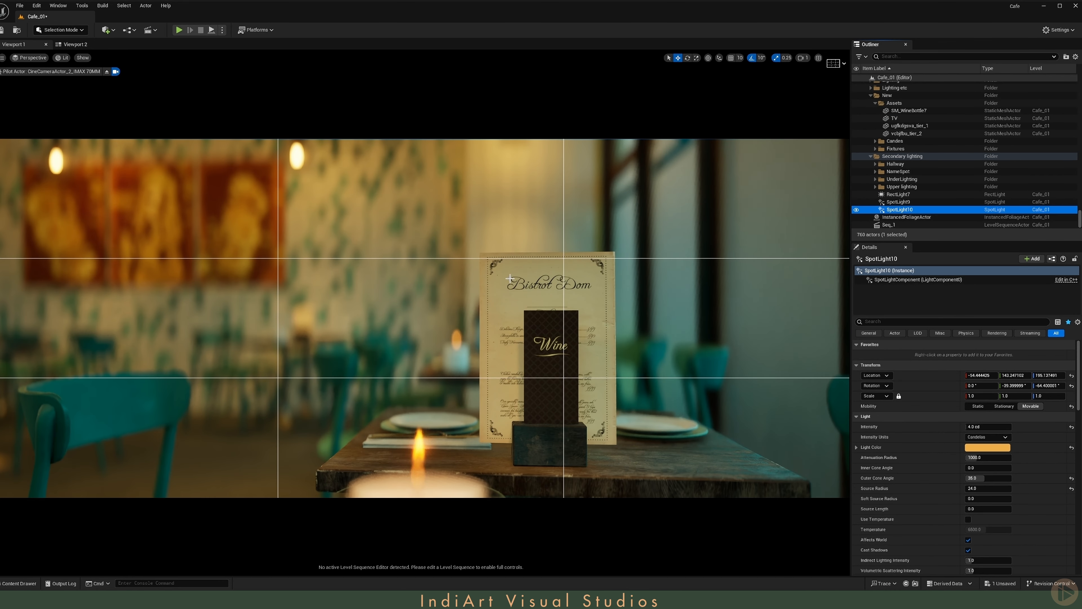
click(891, 321)
text(chan)
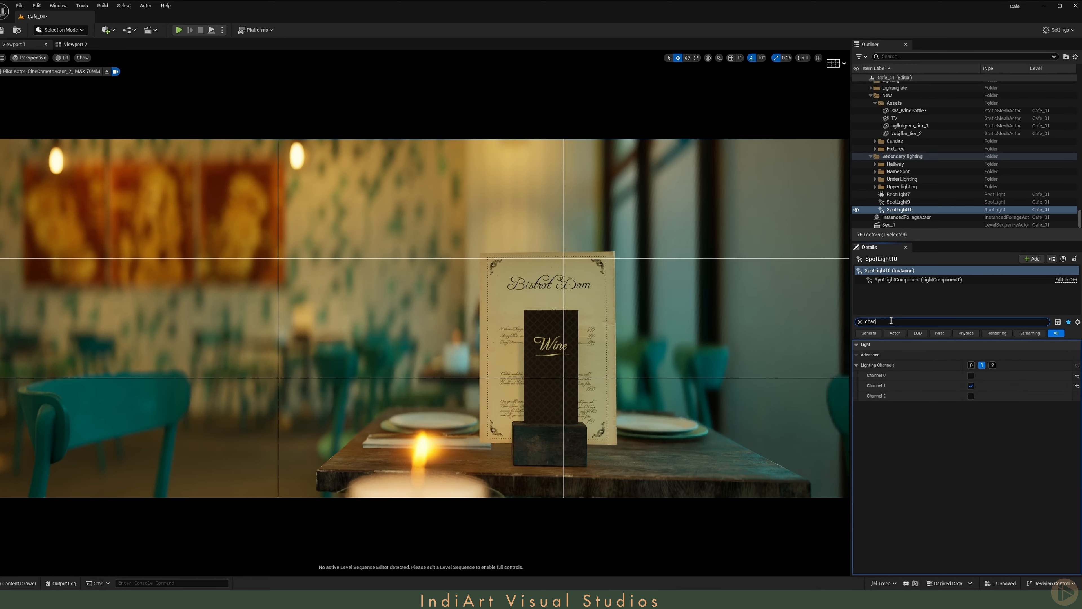
key(ctrl+s)
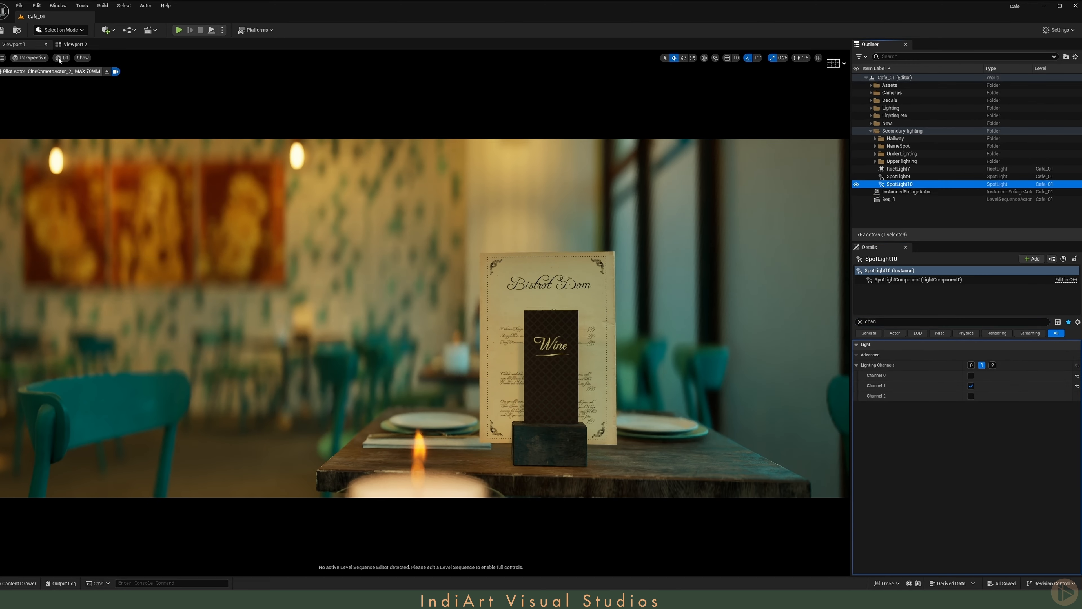
- Show Viewport 2 in Lit mode with editor icons hidden, facing the café interior and the Bistrot Dom sign
click(70, 44)
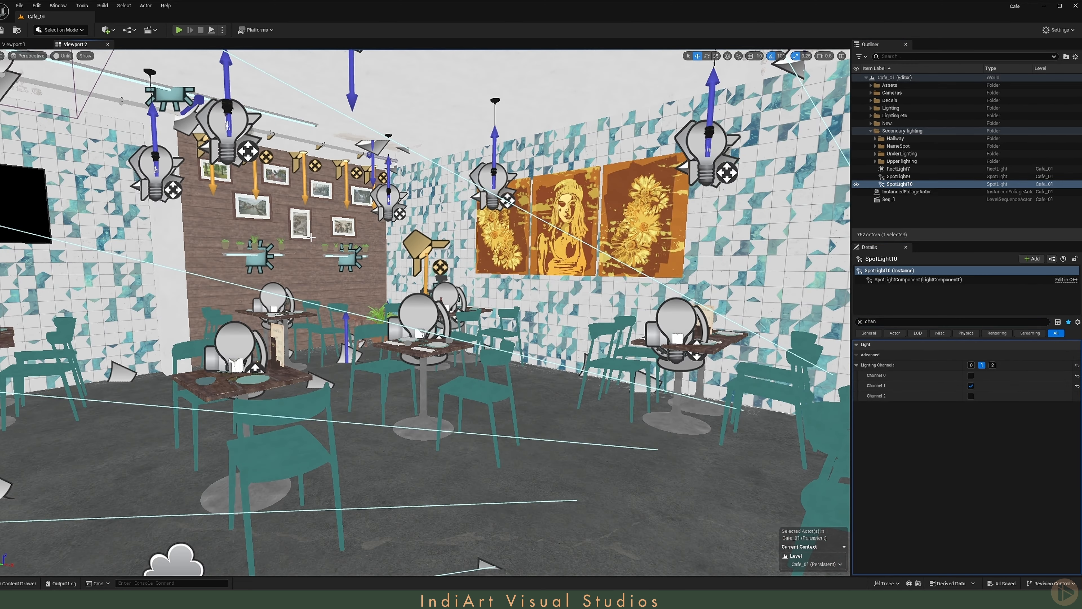
key(g)
key(alt+4)
right_drag(312, 237, 141, 239)
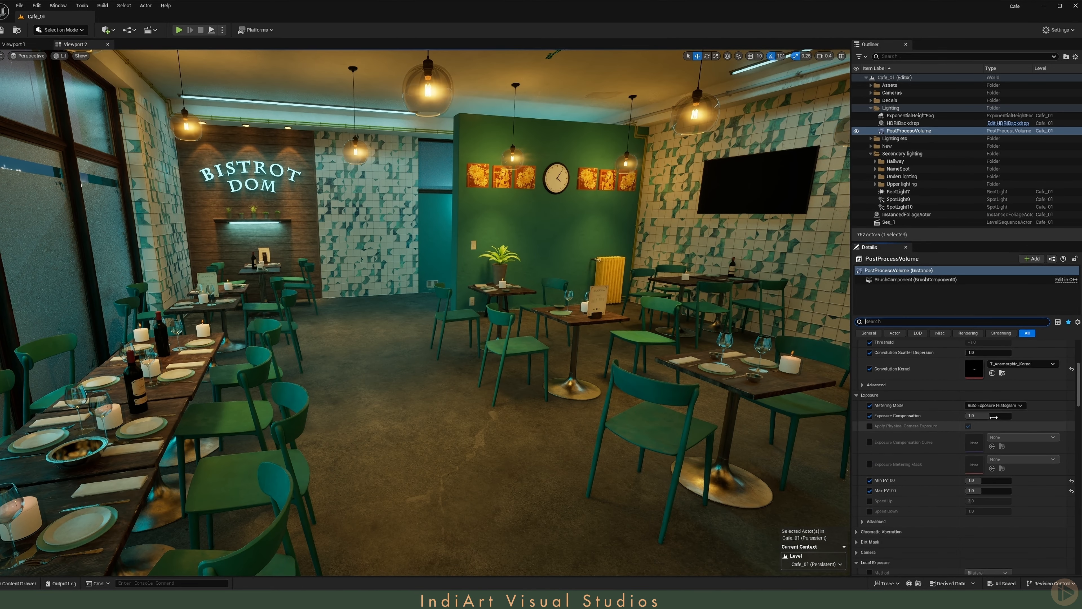
- Set the PostProcessVolume's Exposure Compensation to 0.8 and check the café's overall brightness
click(989, 416)
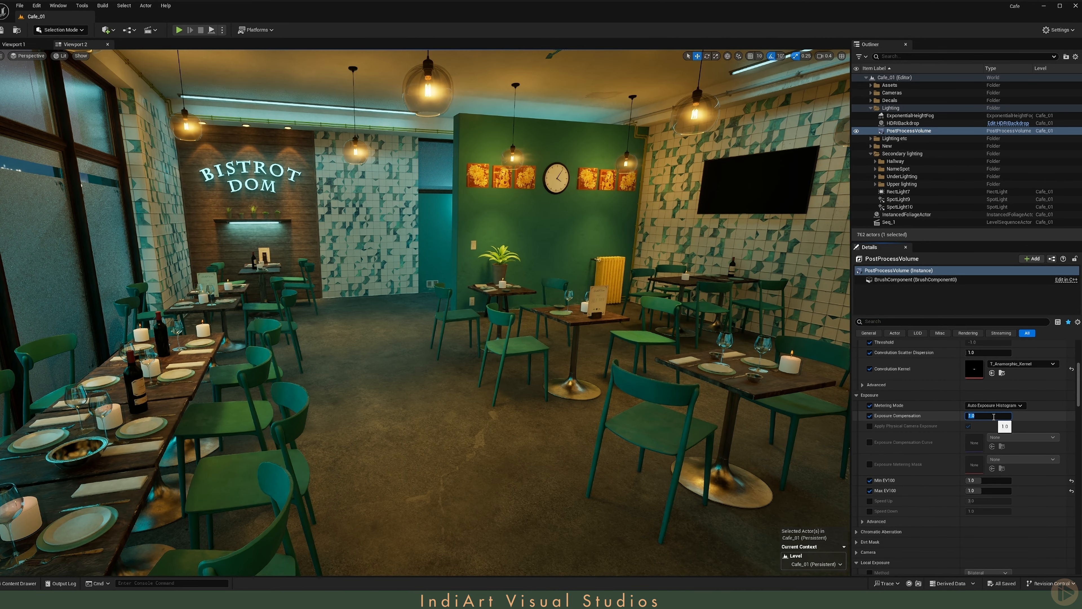
text(0.8)
key(Return)
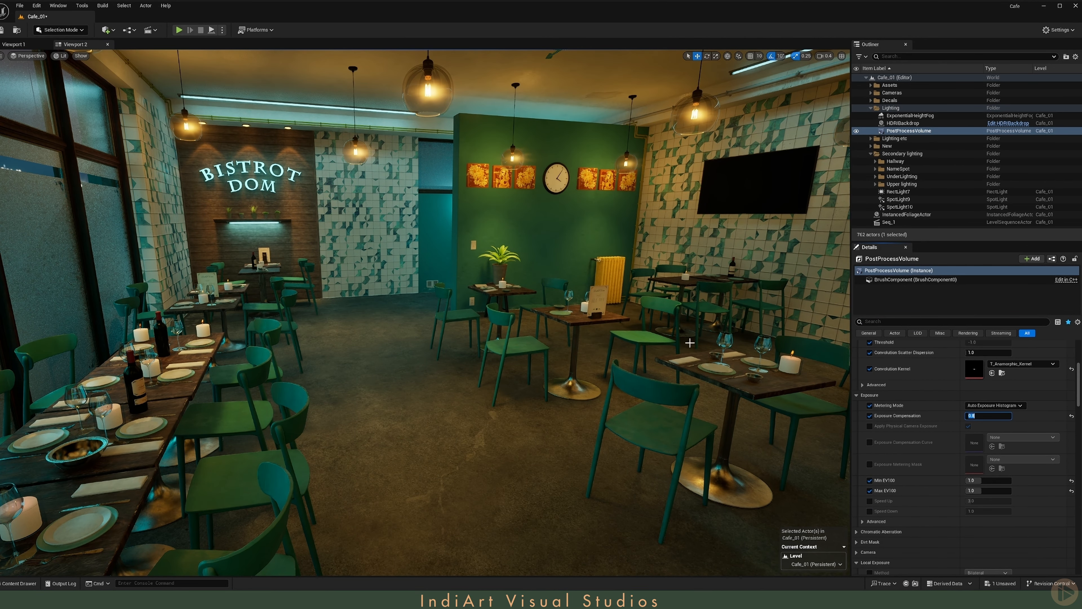
right_drag(685, 340, 805, 311)
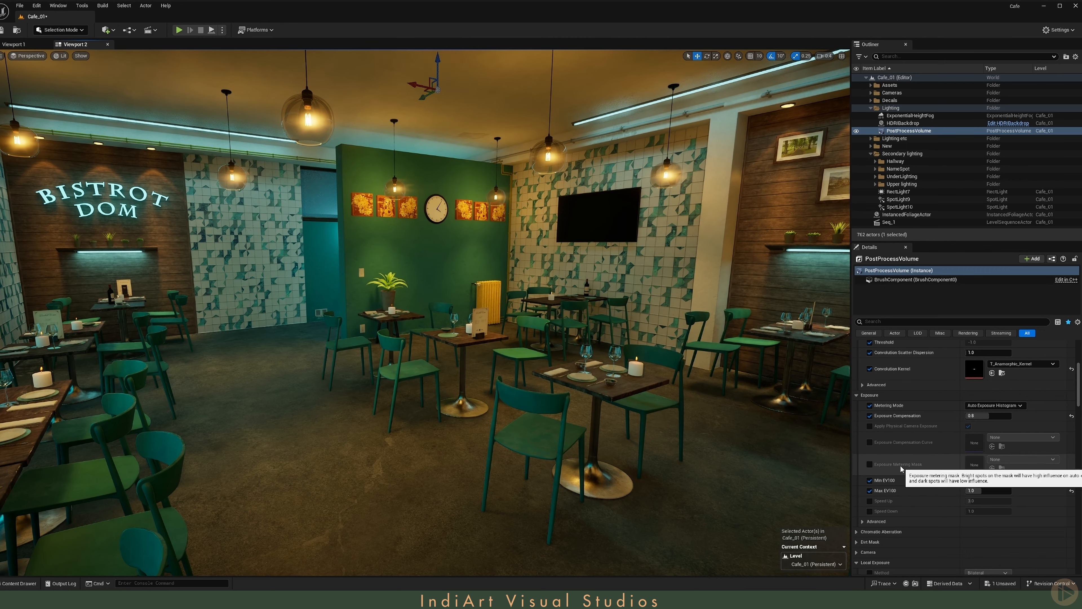
- Adjust the light component in the hanging lamp's BP_Lamp_1 Blueprint, compile it and return to the Cafe_01 level
click(307, 114)
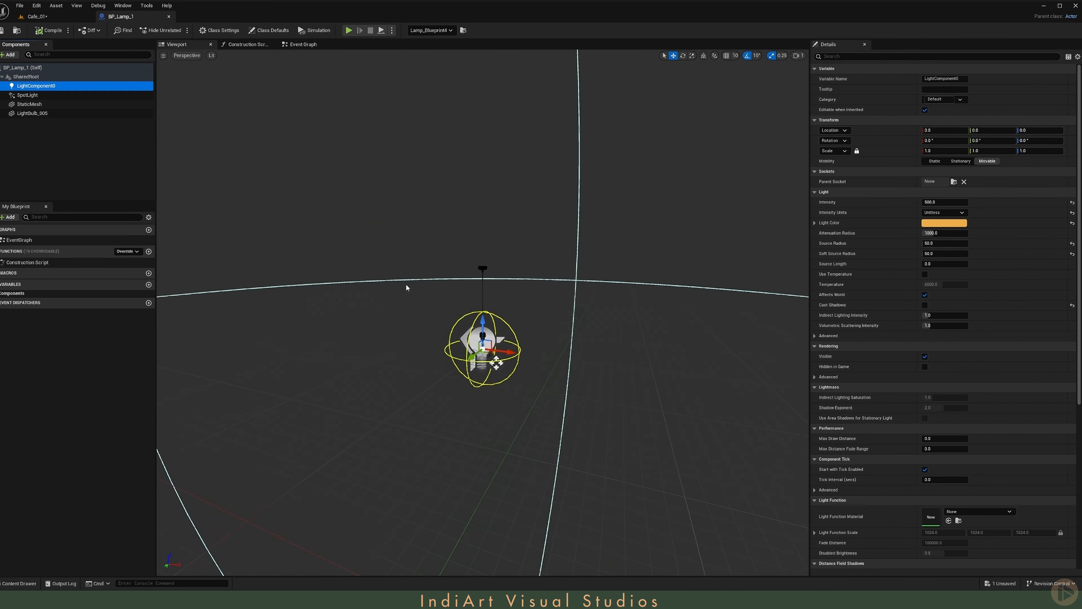
scroll(406, 288, up, 3)
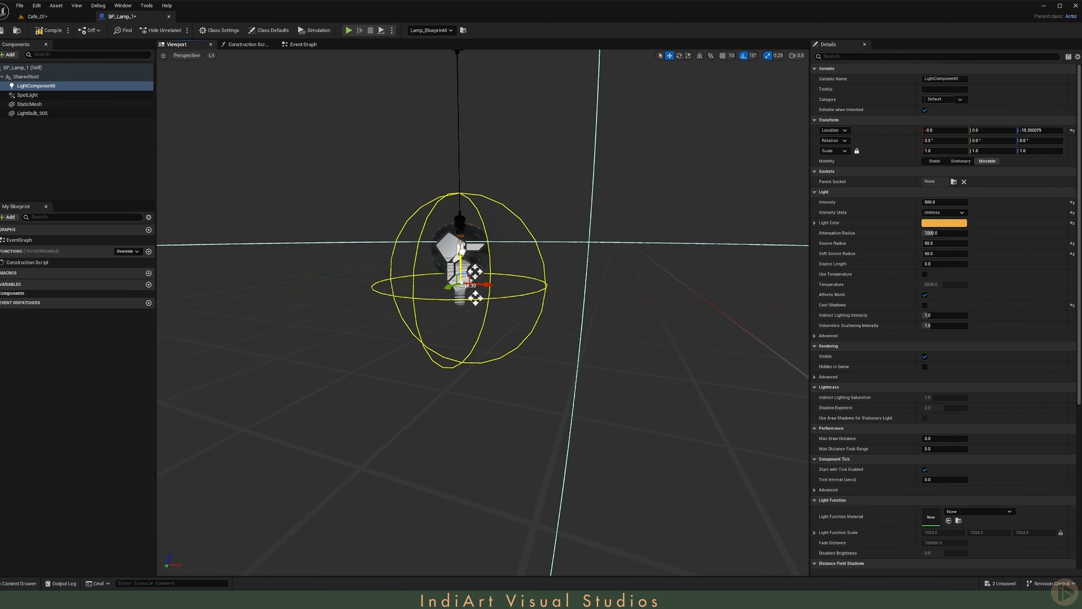
drag(461, 258, 461, 279)
mouse_move(461, 279)
right_down()
mouse_move(460, 341)
mouse_move(458, 281)
right_up()
scroll(459, 298, down, 2)
click(52, 31)
click(37, 16)
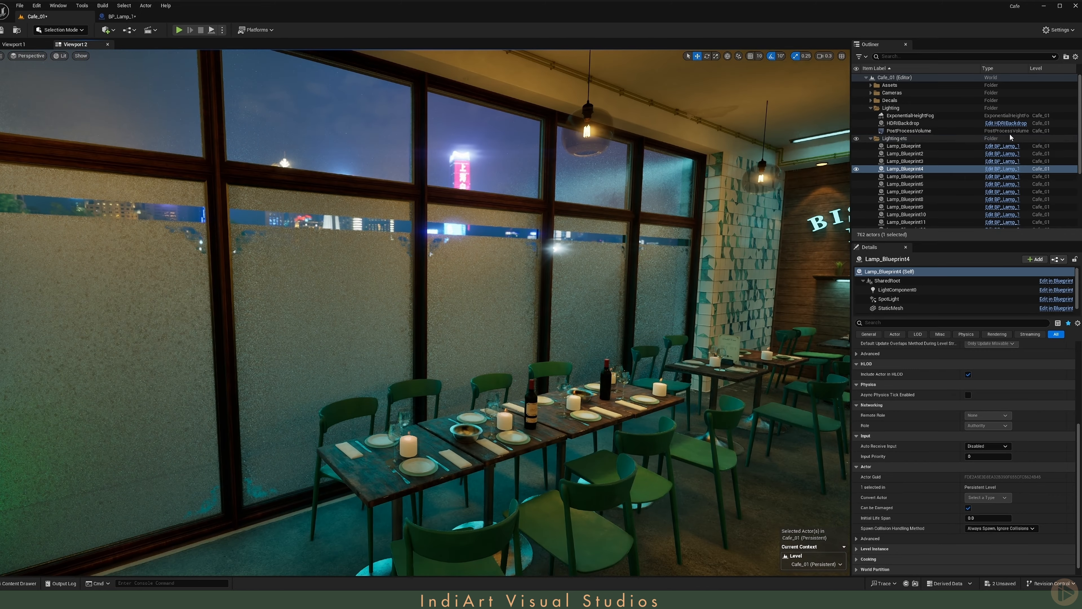
- Set the HDRIBackdrop's Intensity to 0.05, then select the ExponentialHeightFog for editing
click(938, 123)
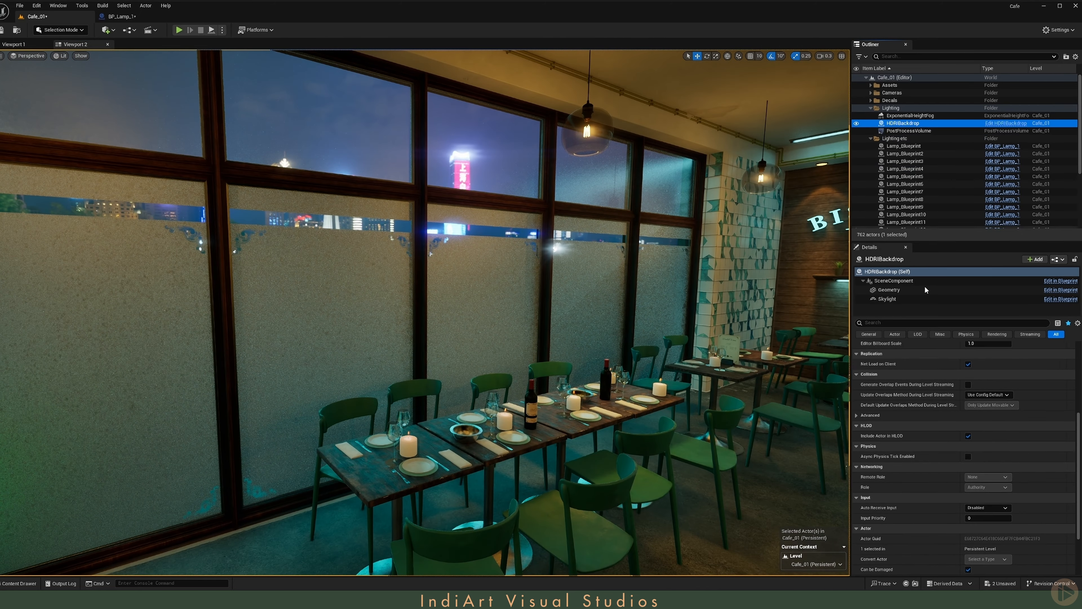
click(989, 440)
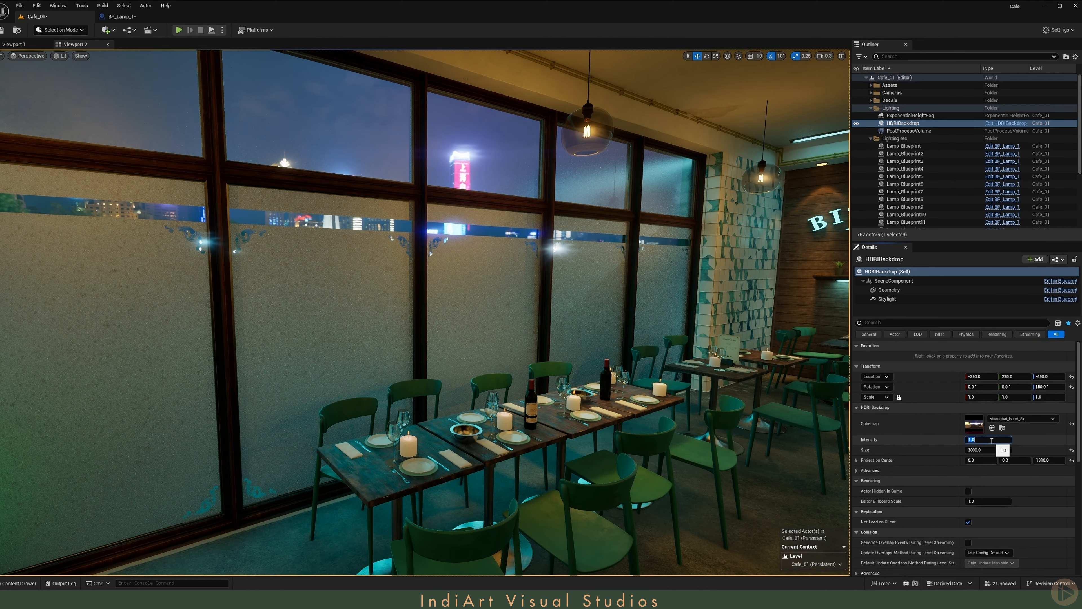
text(0.05)
key(Return)
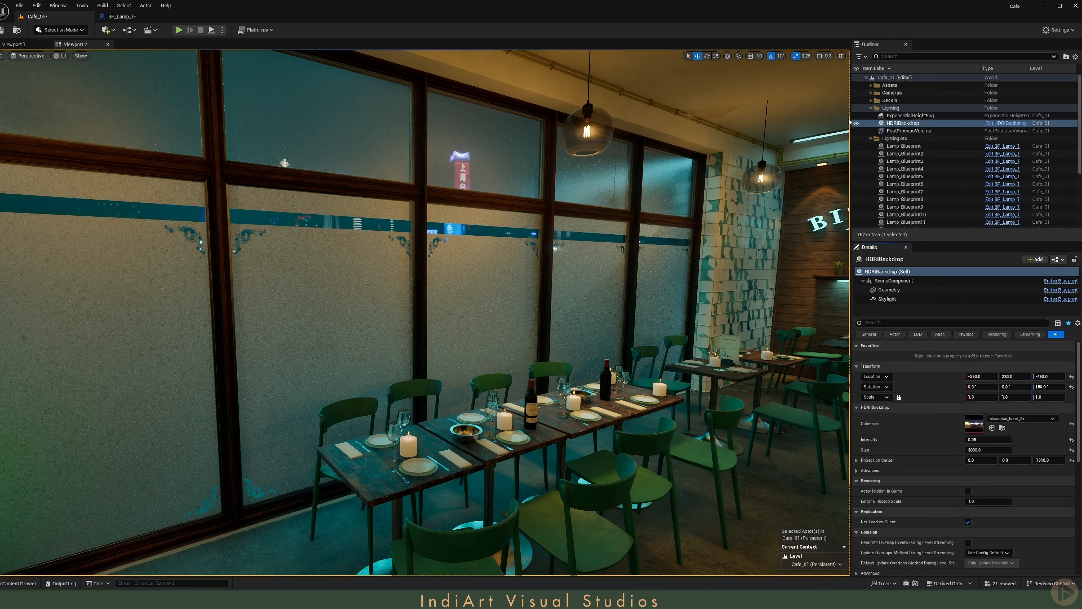
click(911, 116)
click(996, 427)
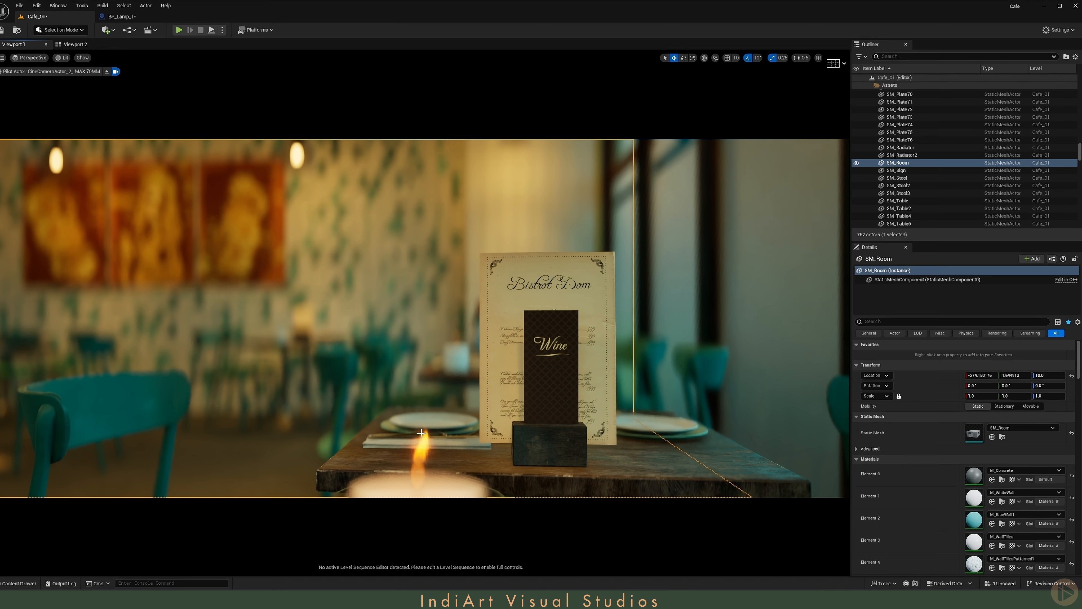
- Open the Seq_1 sequence and add the foreground candle, BP_Candle_Selector10, to it with a Visibility track
click(419, 478)
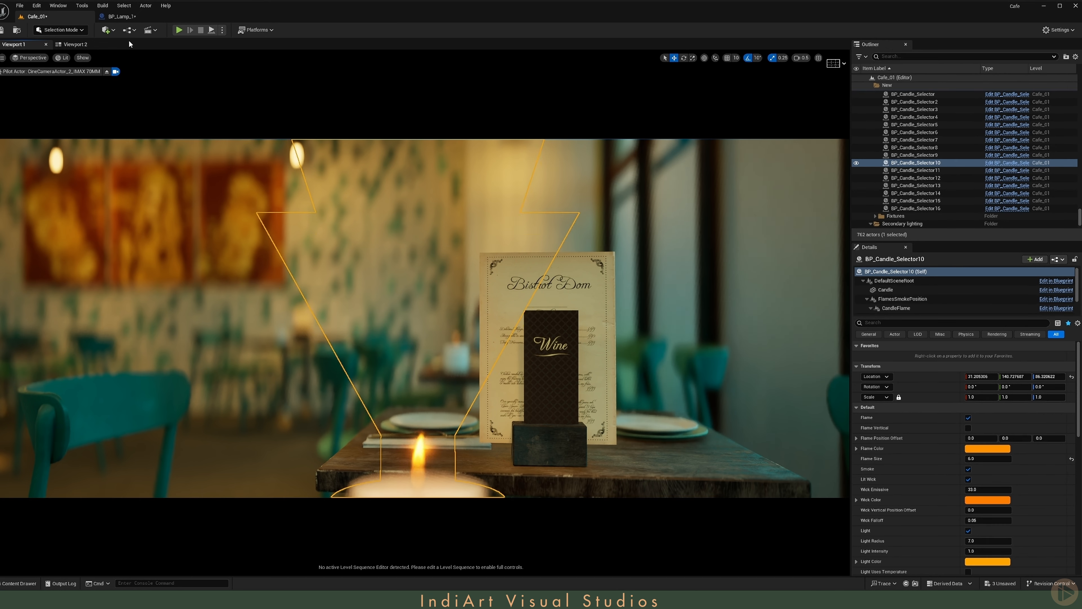
click(152, 30)
click(179, 97)
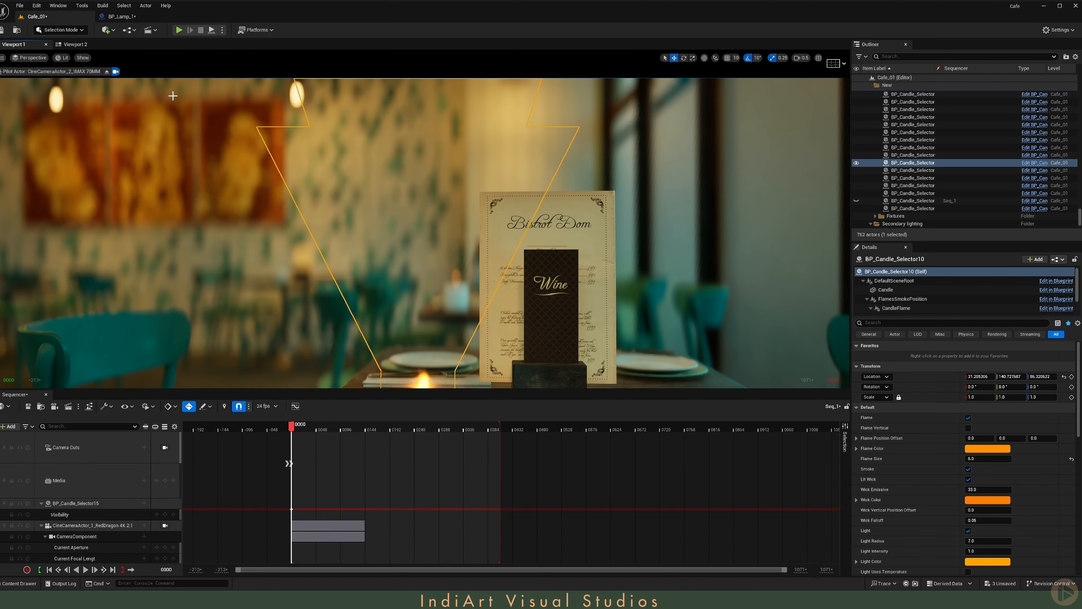
click(9, 420)
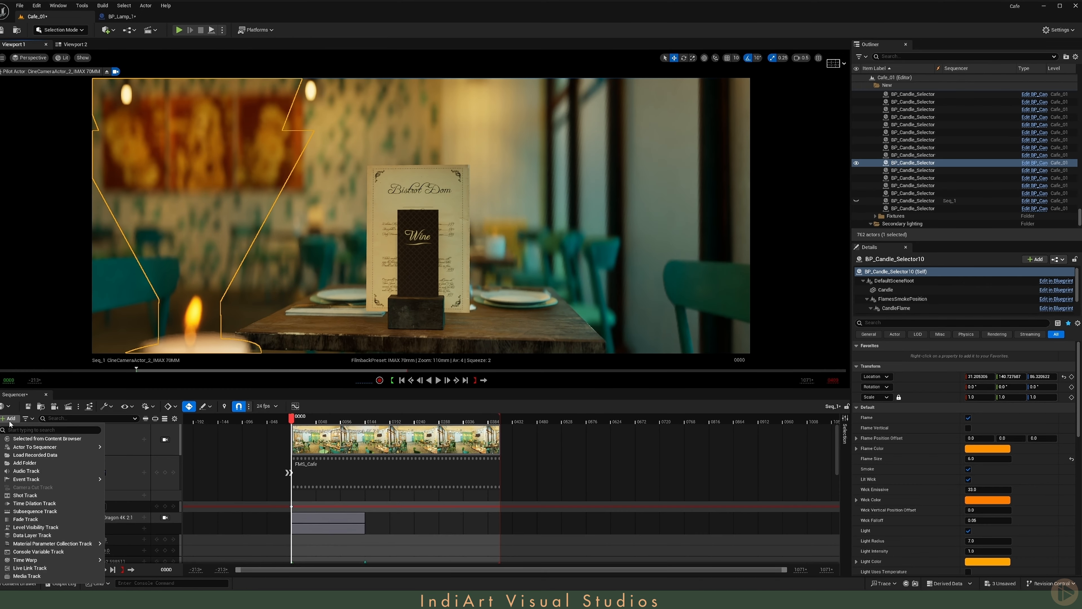
mouse_move(55, 450)
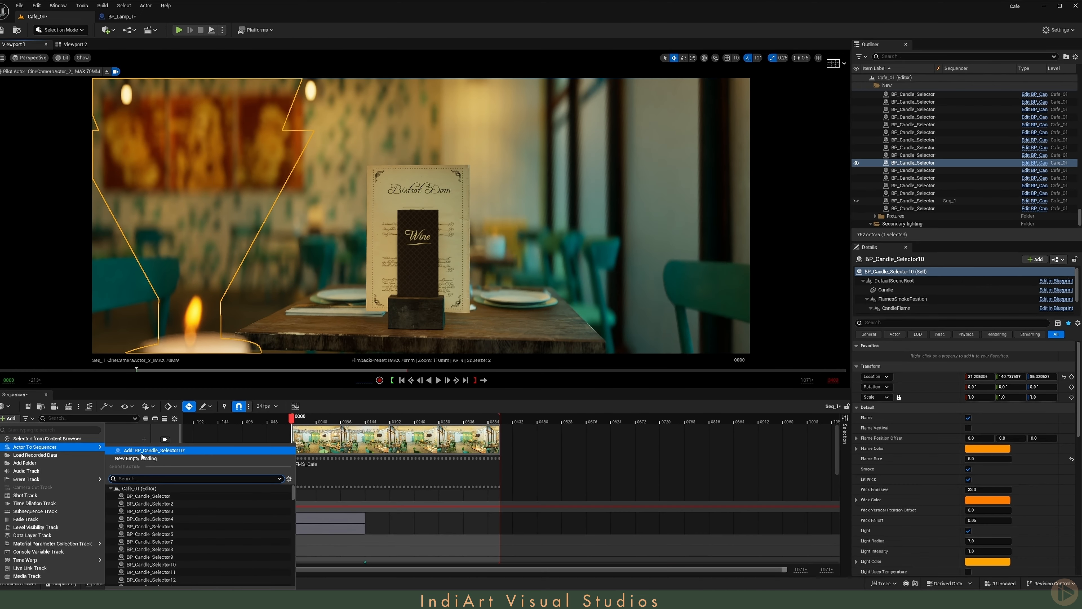
click(150, 452)
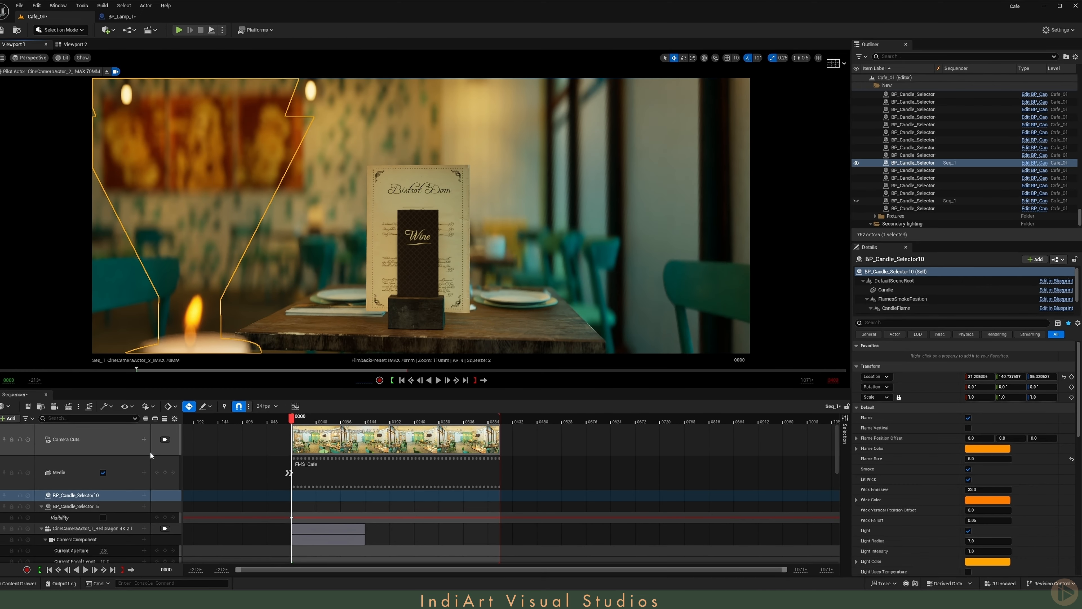
click(144, 495)
click(213, 486)
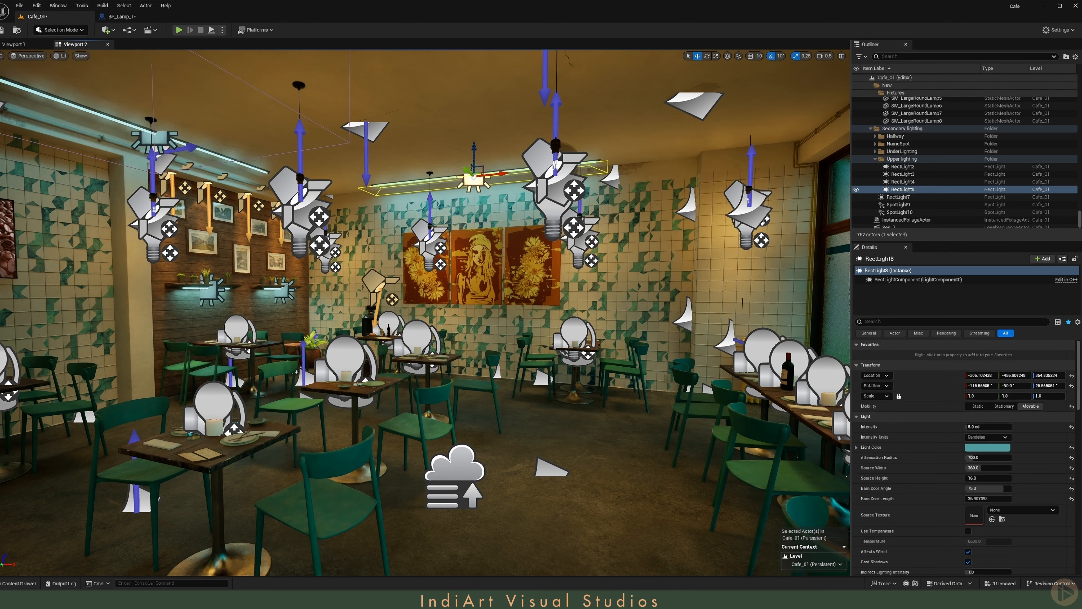
- Toggle the editor icons in Viewport 2 to check the café's upper accent lighting, leaving the icons hidden
key(g)
key(g)
key(g)
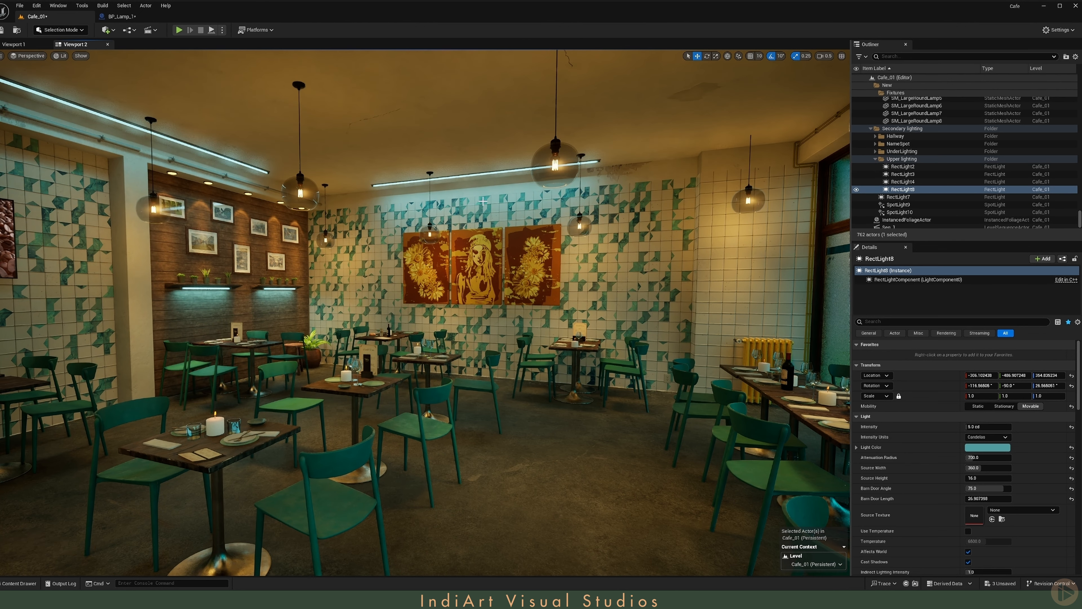
key(g)
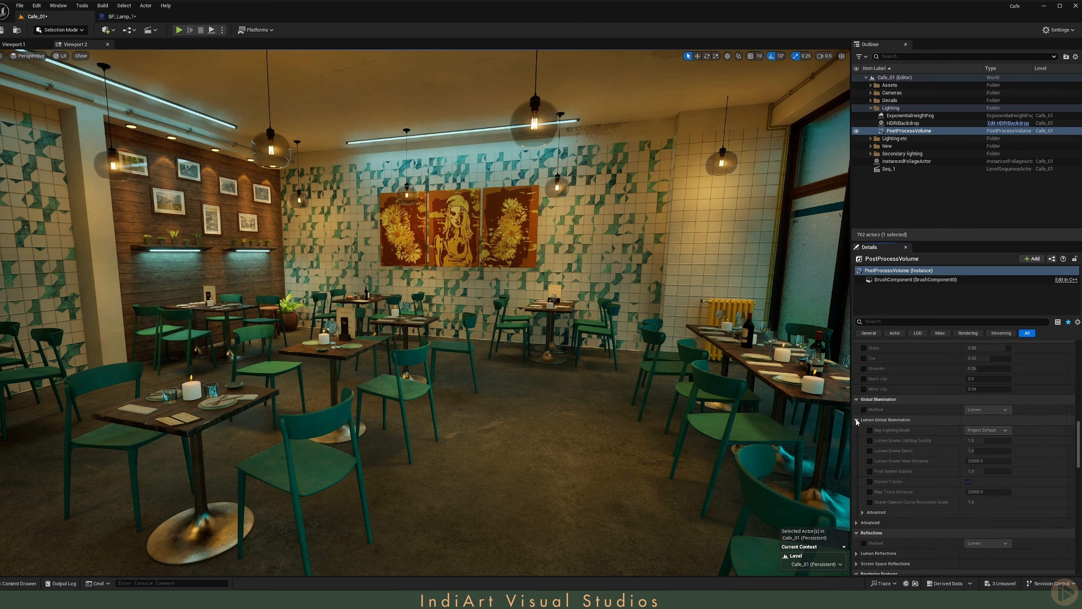
- In the PostProcessVolume's Lumen Global Illumination, set Lumen Scene Lighting Quality to 2, Lumen Scene Detail to 2 and Final Gather Quality to 4
scroll(857, 421, down, 1)
click(870, 416)
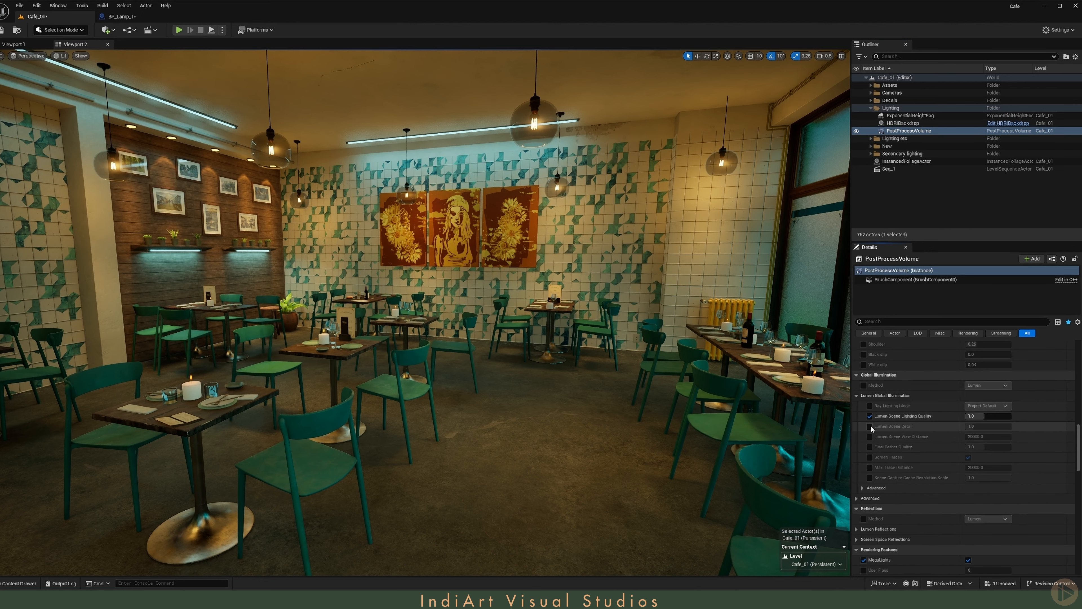
click(869, 427)
click(870, 468)
click(988, 416)
text(2)
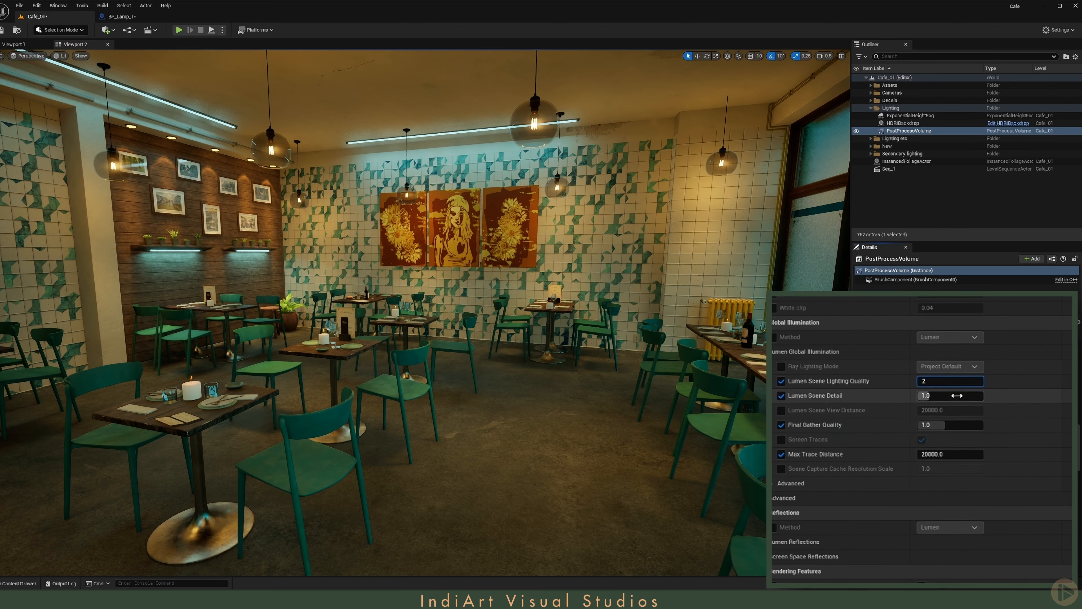
click(992, 426)
text(2)
click(988, 447)
text(4)
- Set Lumen Scene View Distance and Max Trace Distance to 40000, with Ray Lighting Mode on Hit Lighting for Reflections
click(870, 437)
click(950, 410)
text(40000)
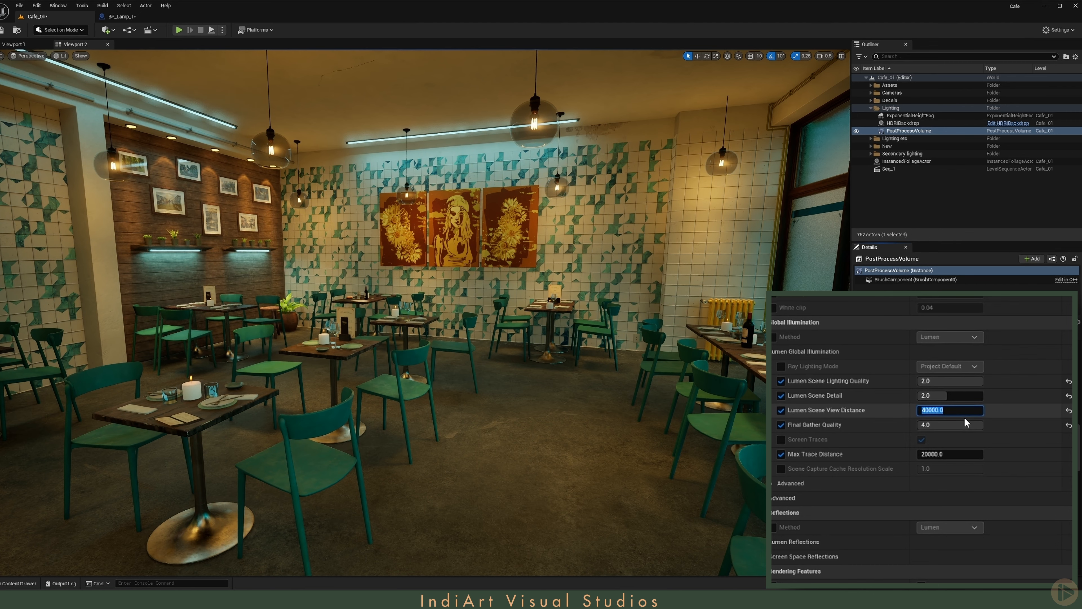
click(950, 454)
text(40000)
key(Return)
click(781, 366)
click(971, 367)
click(963, 397)
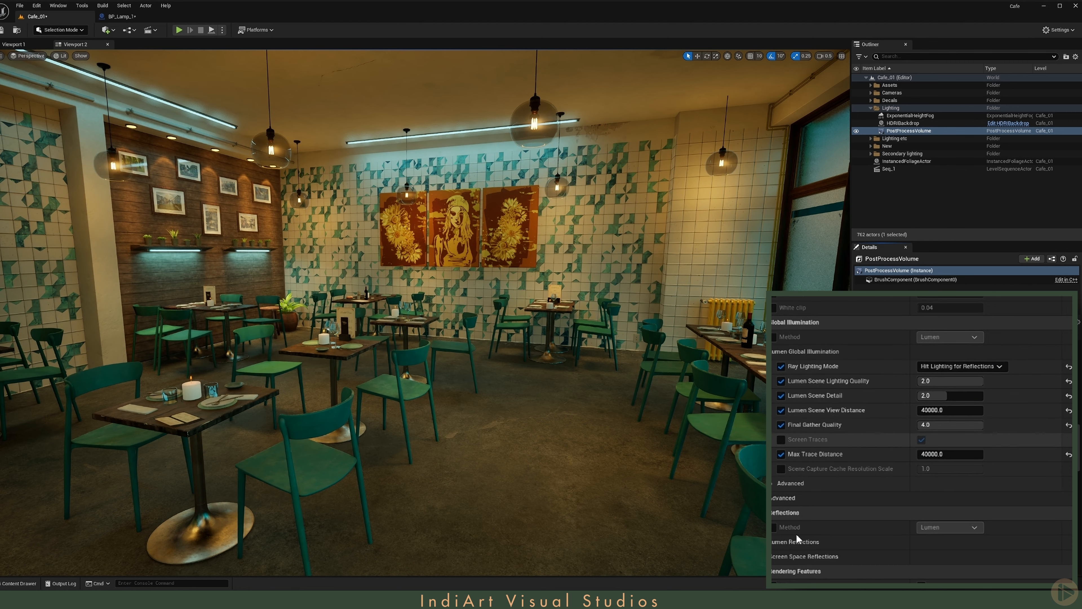
- Set the PostProcessVolume's Lumen Reflections Quality to 4 and enable High Quality Translucency Reflections
click(797, 540)
scroll(793, 512, down, 5)
click(781, 453)
click(945, 451)
text(4)
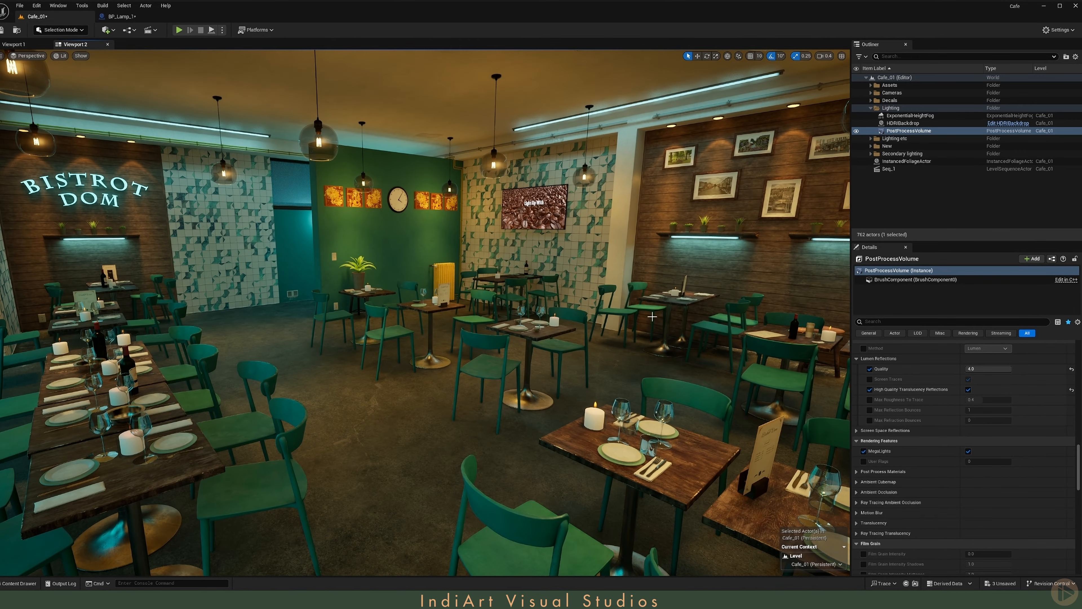
- Try Raster as the PostProcessVolume's Translucency Type, compare the café's glass objects up close, and restore Ray Tracing
right_drag(663, 271, 604, 282)
key(w)
key(s)
key(w)
key(s)
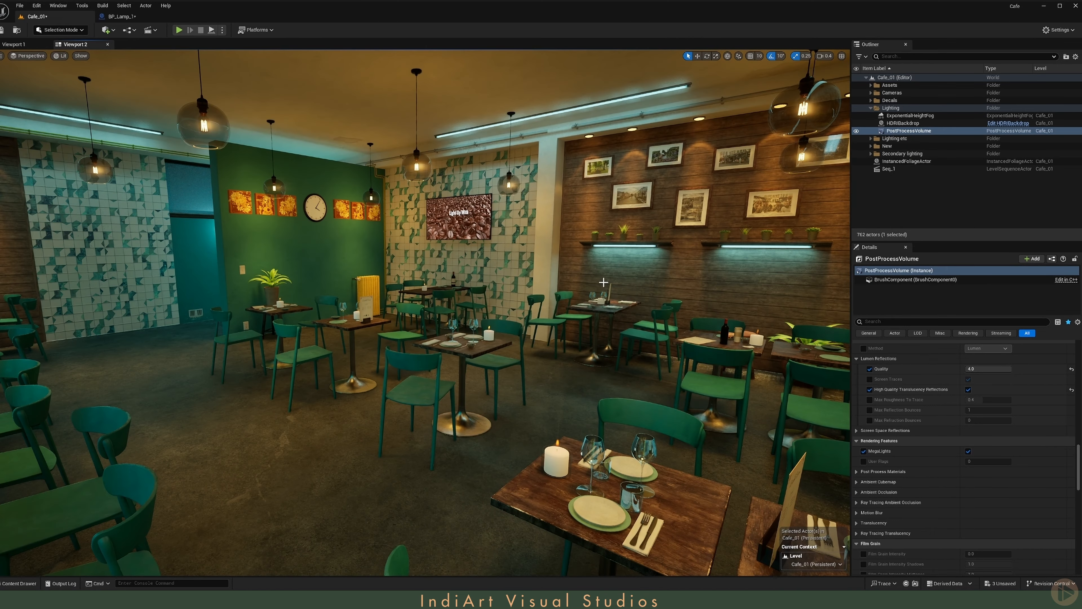
click(888, 322)
text(trans)
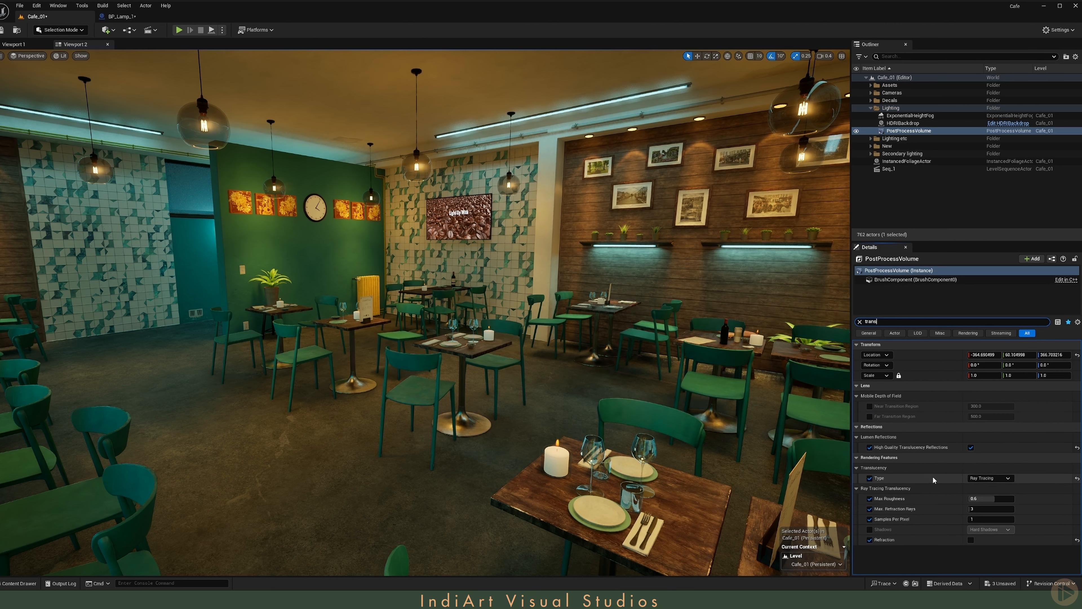
click(978, 479)
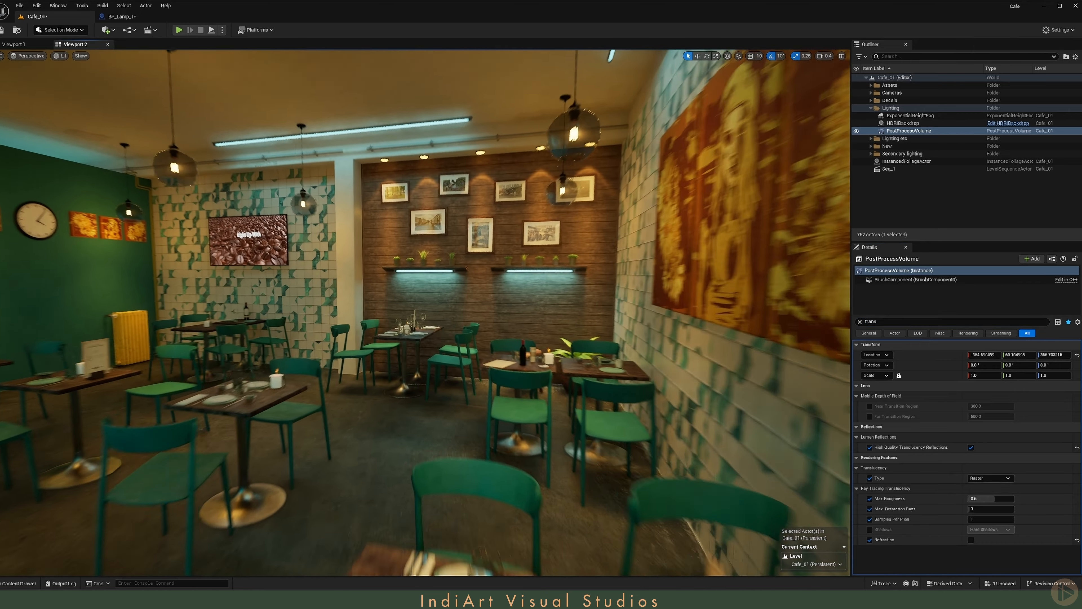
key(w)
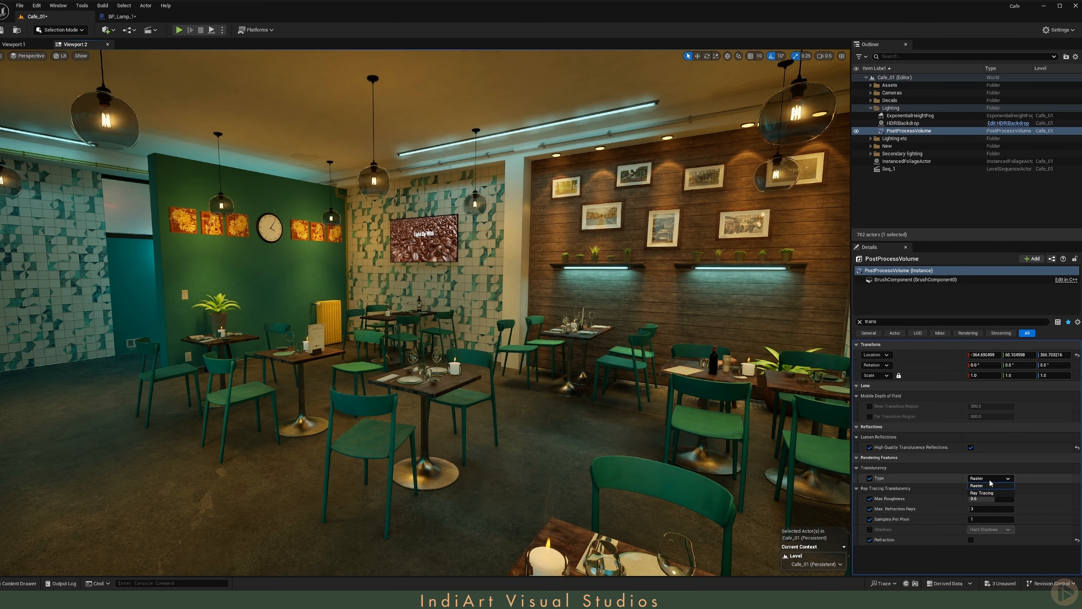
click(984, 493)
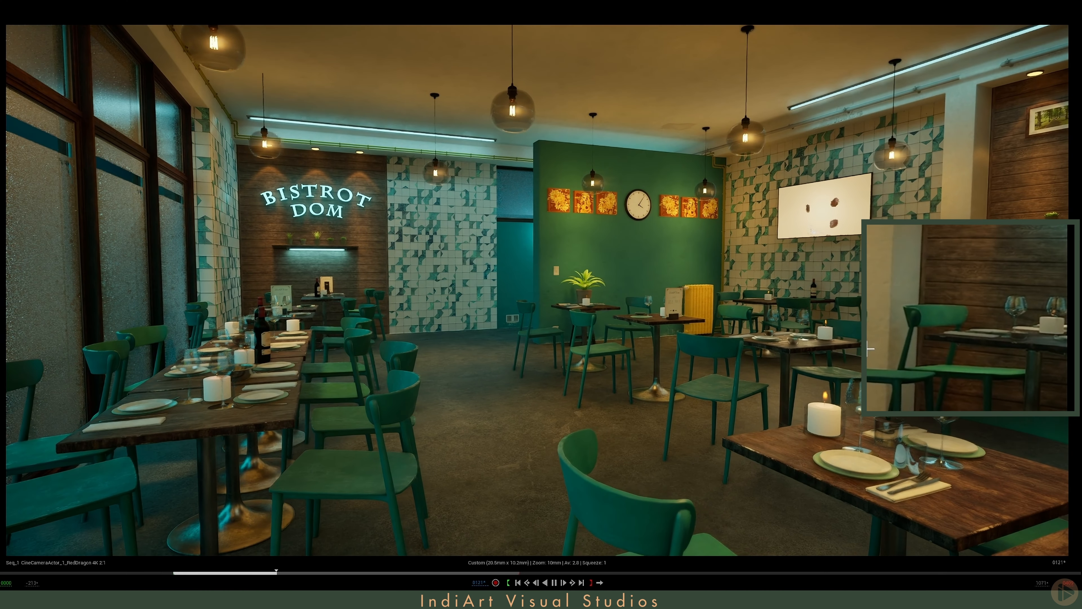
- Save the Cafe_01 level and clear the PostProcessVolume selection
click(2, 8)
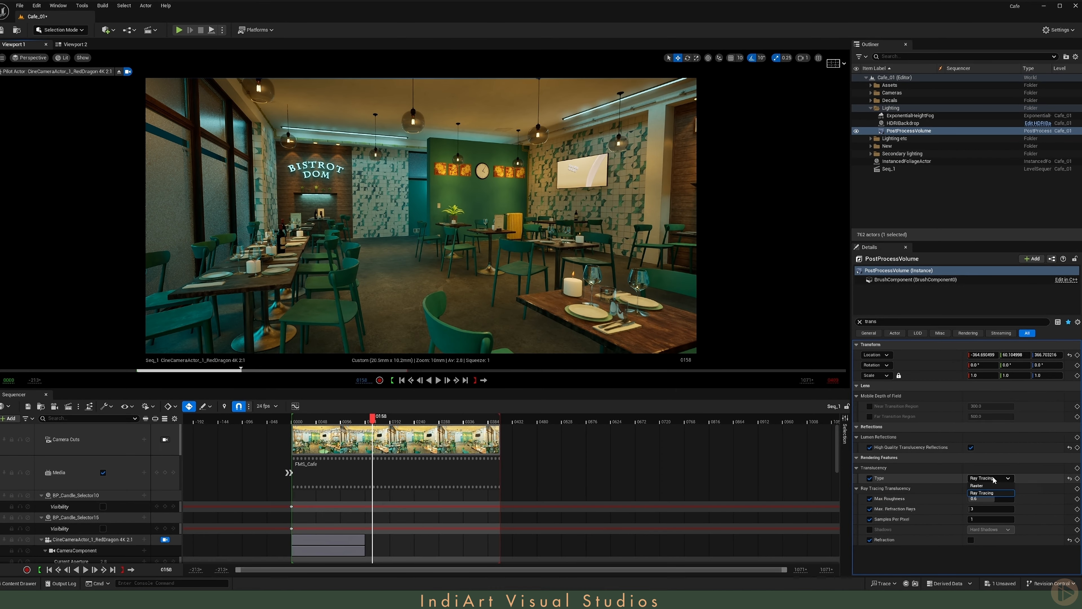
key(ctrl+s)
click(877, 189)
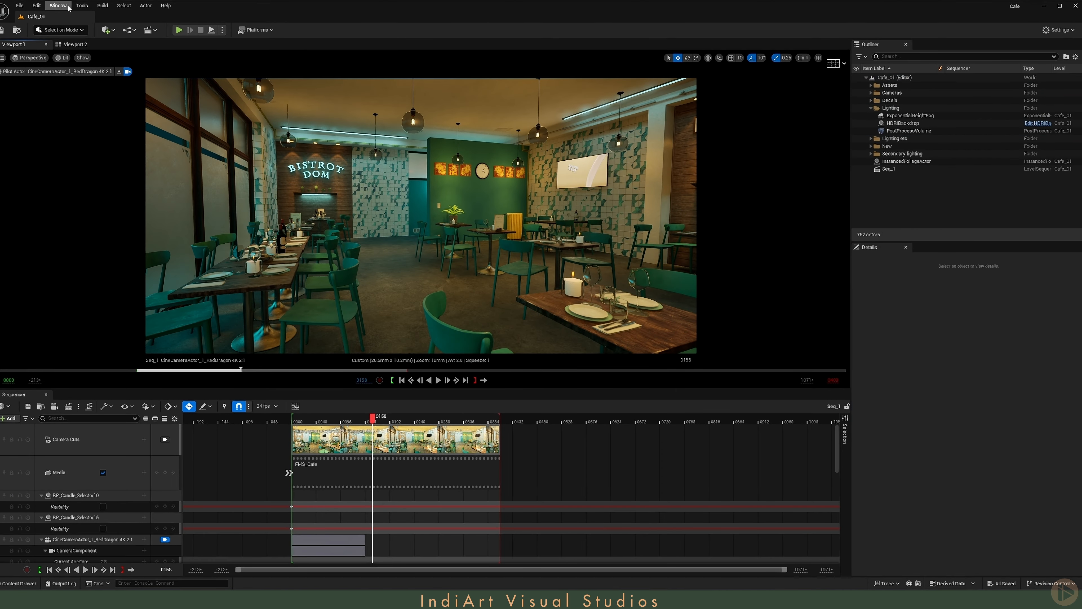
- Open the Movie Render Queue and add the Seq_1 level sequence as a render job
click(59, 5)
mouse_move(85, 36)
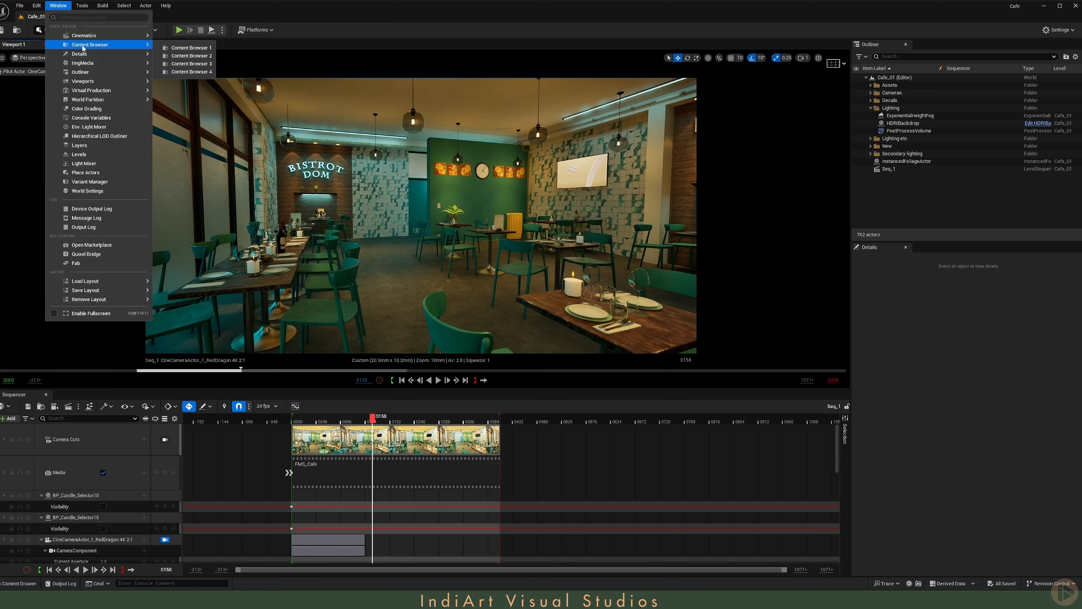
click(197, 47)
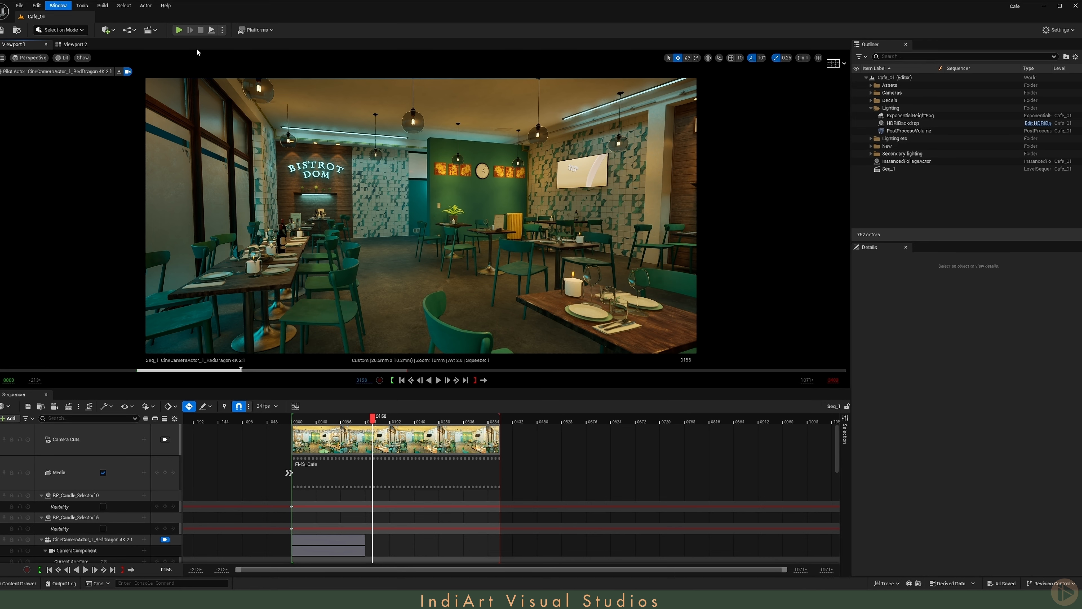
click(331, 163)
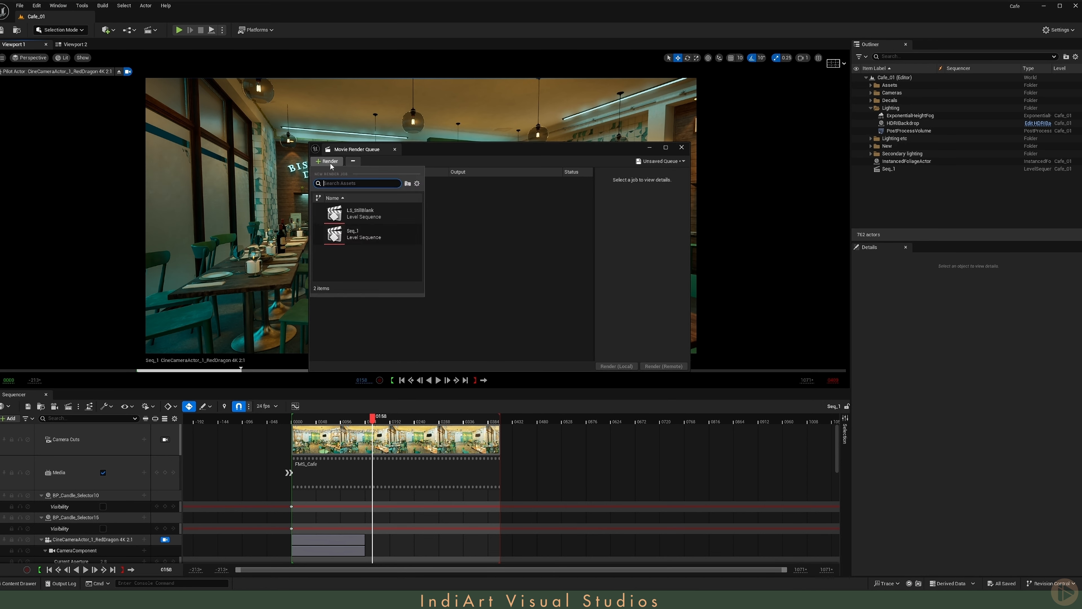
click(362, 239)
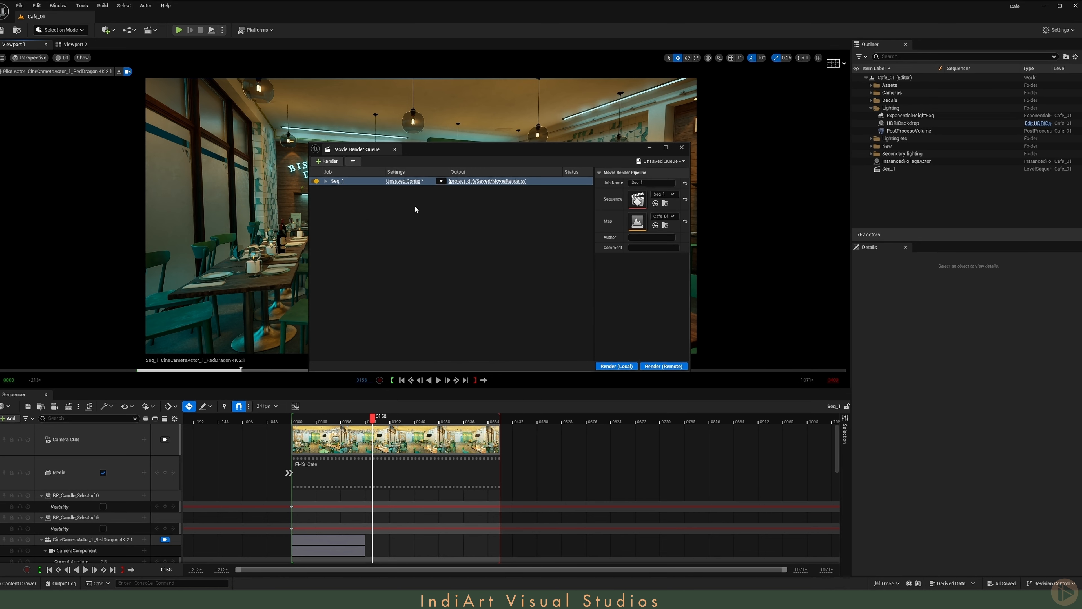
- Open the Seq_1 job's render configuration and load the High_Res_PNG preset
click(404, 181)
drag(623, 183, 465, 164)
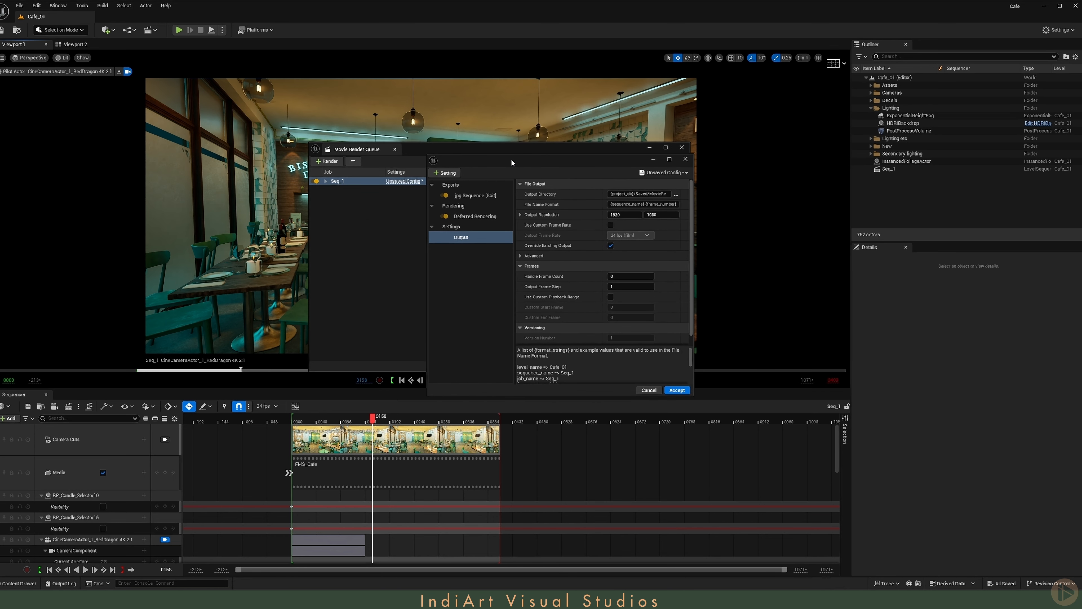
click(643, 174)
click(661, 245)
key(Return)
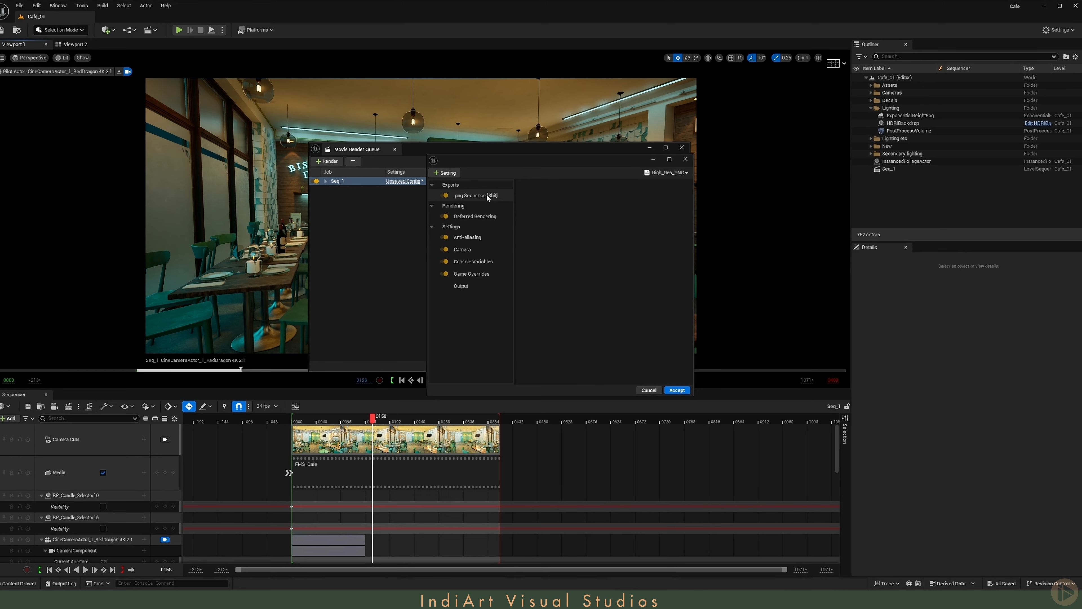
- Review the preset's PNG sequence export and Anti-aliasing settings
click(466, 196)
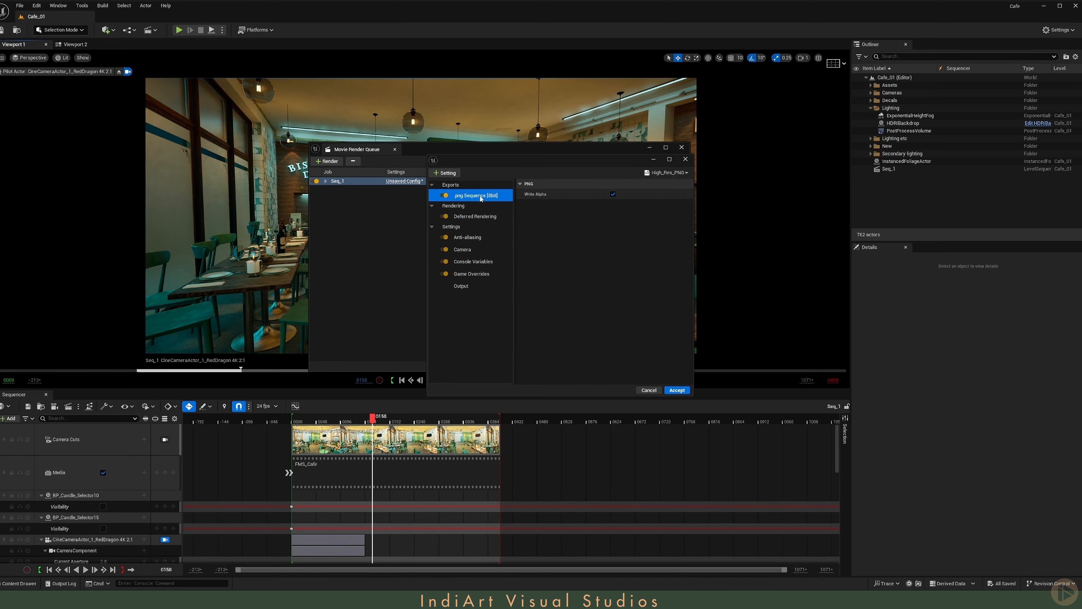
click(480, 238)
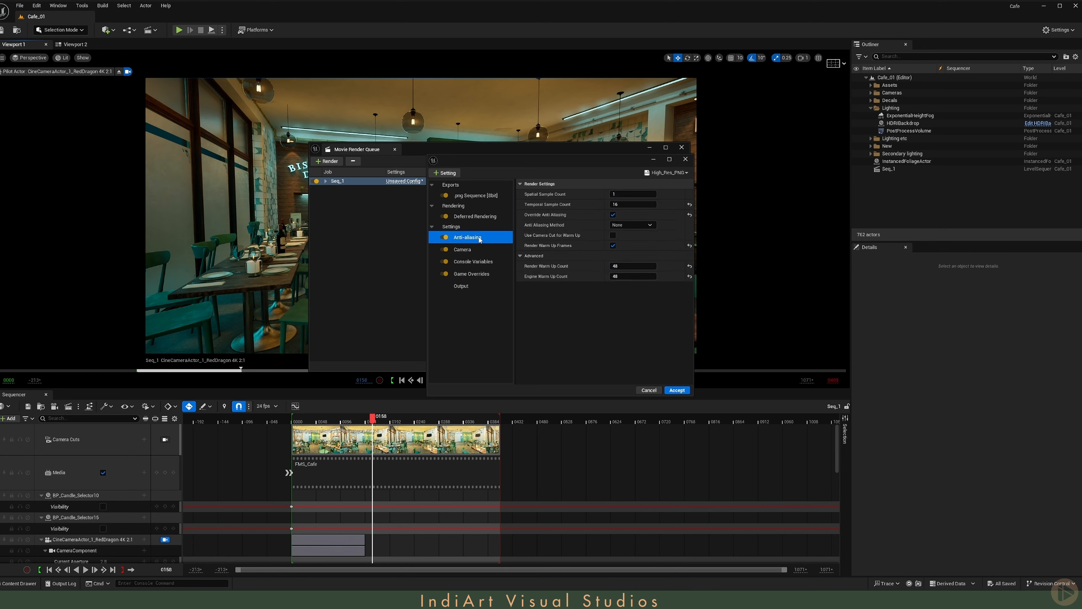